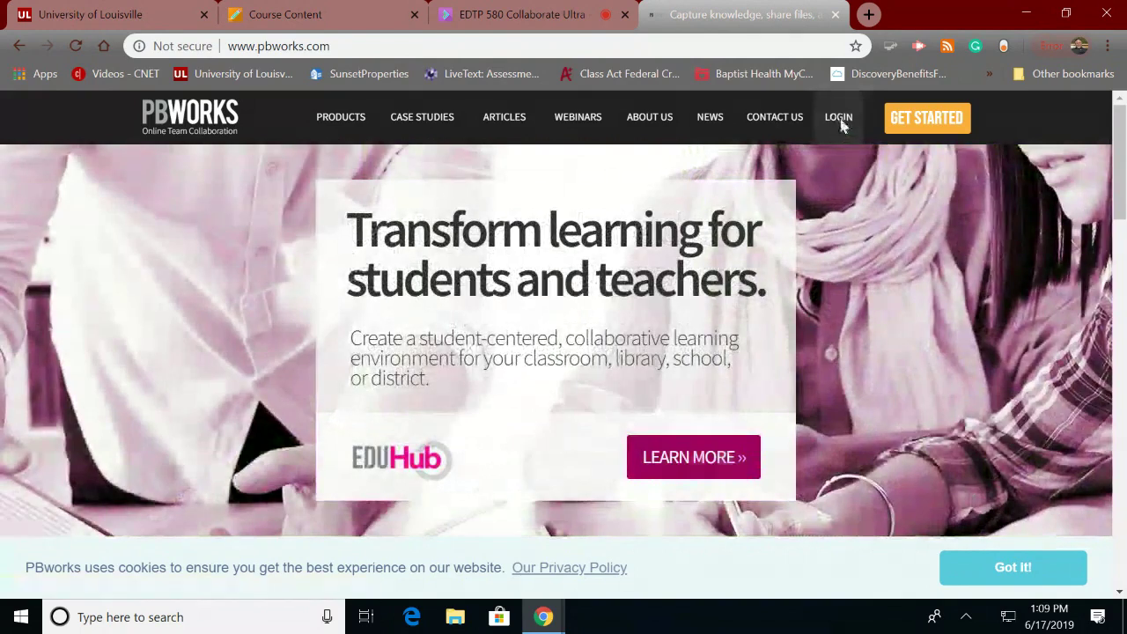
- Log in to PBworks with the saved credentials and start a new page in the personal EDTP 580 workspace
{"action": "left_click", "coordinate": [840, 124]}
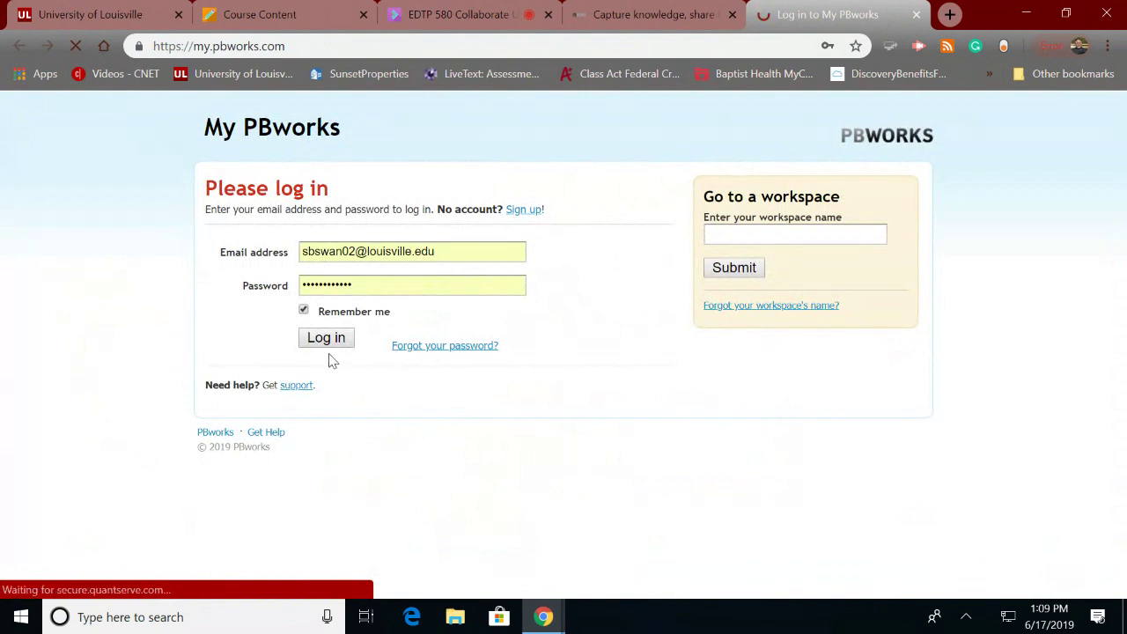
{"action": "left_click", "coordinate": [324, 348]}
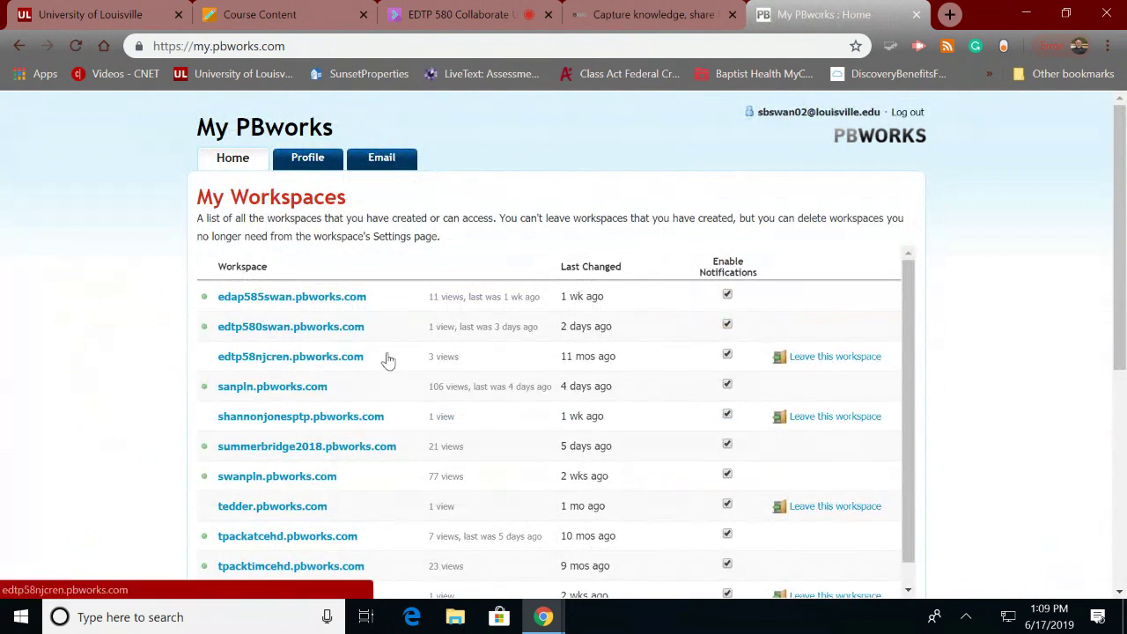
{"action": "left_click", "coordinate": [310, 336]}
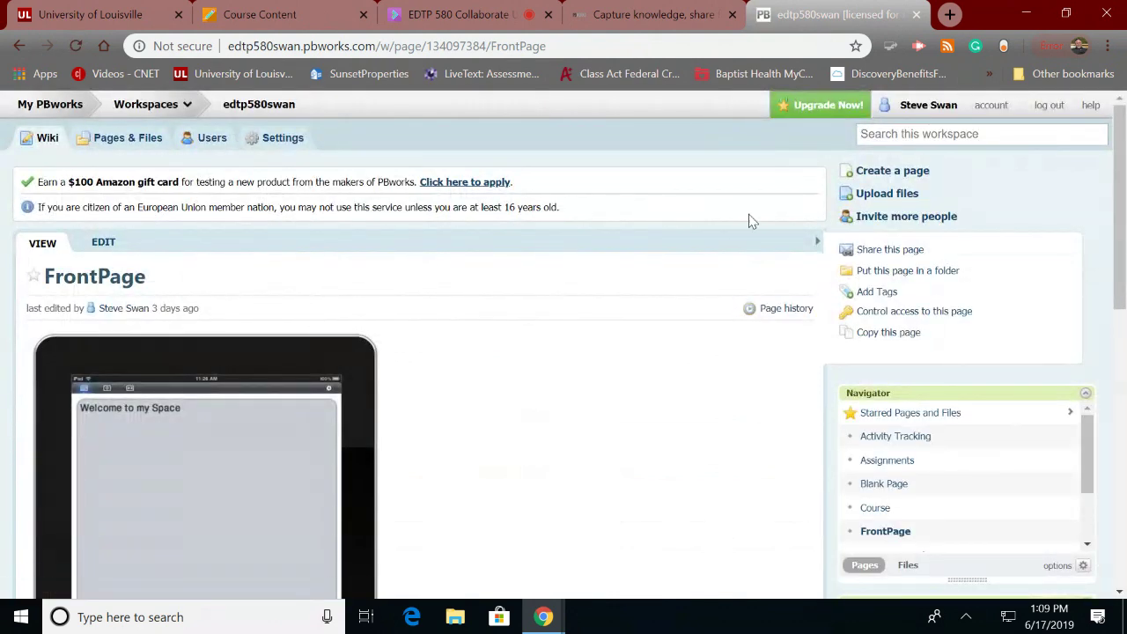
{"action": "left_click", "coordinate": [891, 173]}
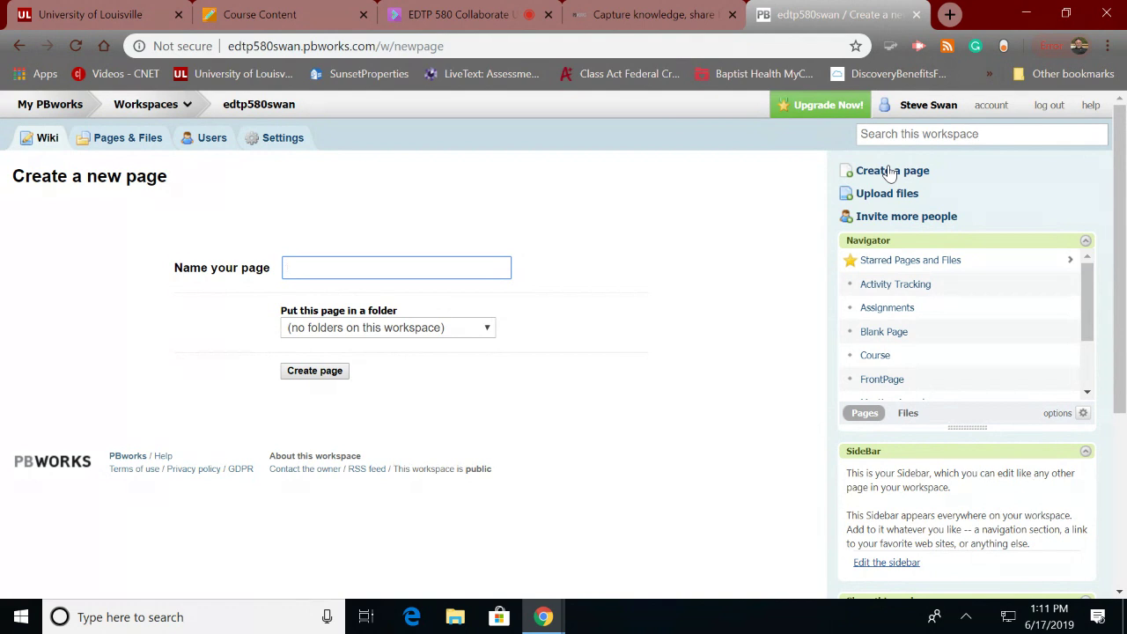
- Switch to the Blackboard course content, open Padlet from the Digital Citizenship Survey assignment, and go to Padlet's login form
{"action": "left_click", "coordinate": [248, 21]}
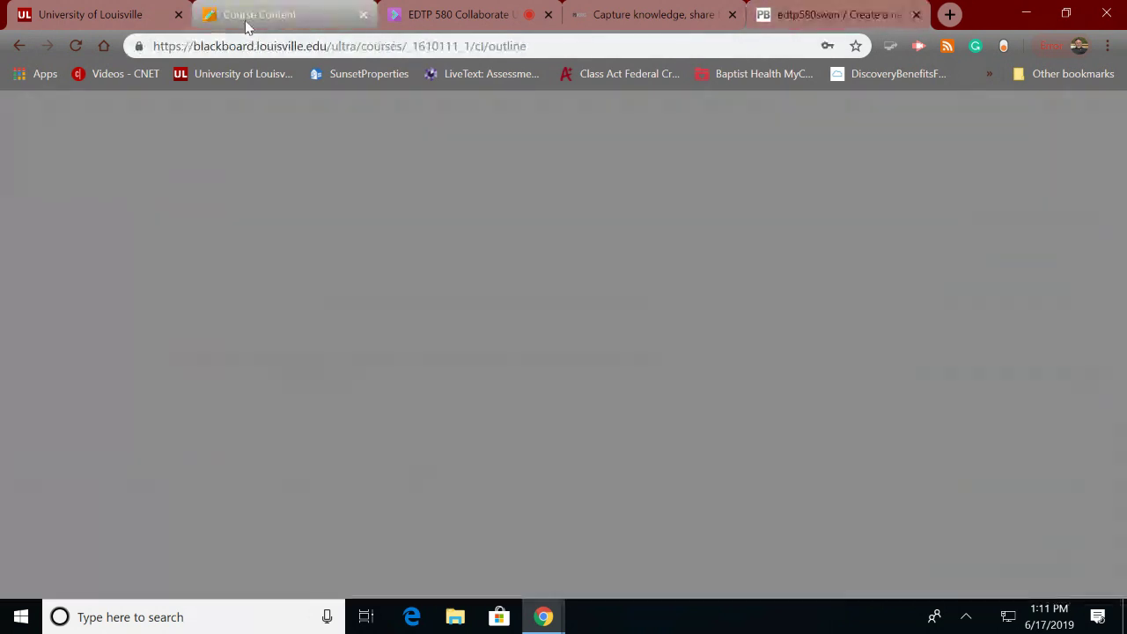
{"action": "scroll", "coordinate": [430, 252], "scroll_direction": "down", "scroll_amount": 1}
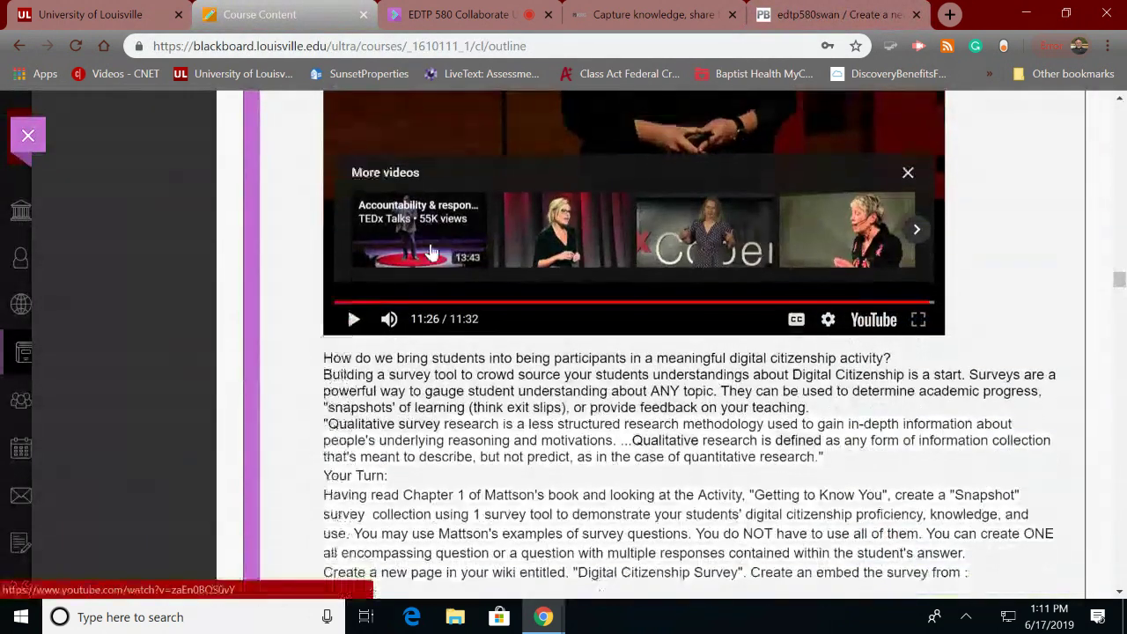
{"action": "scroll", "coordinate": [431, 252], "scroll_direction": "down", "scroll_amount": 10}
{"action": "scroll", "coordinate": [430, 252], "scroll_direction": "up", "scroll_amount": 6}
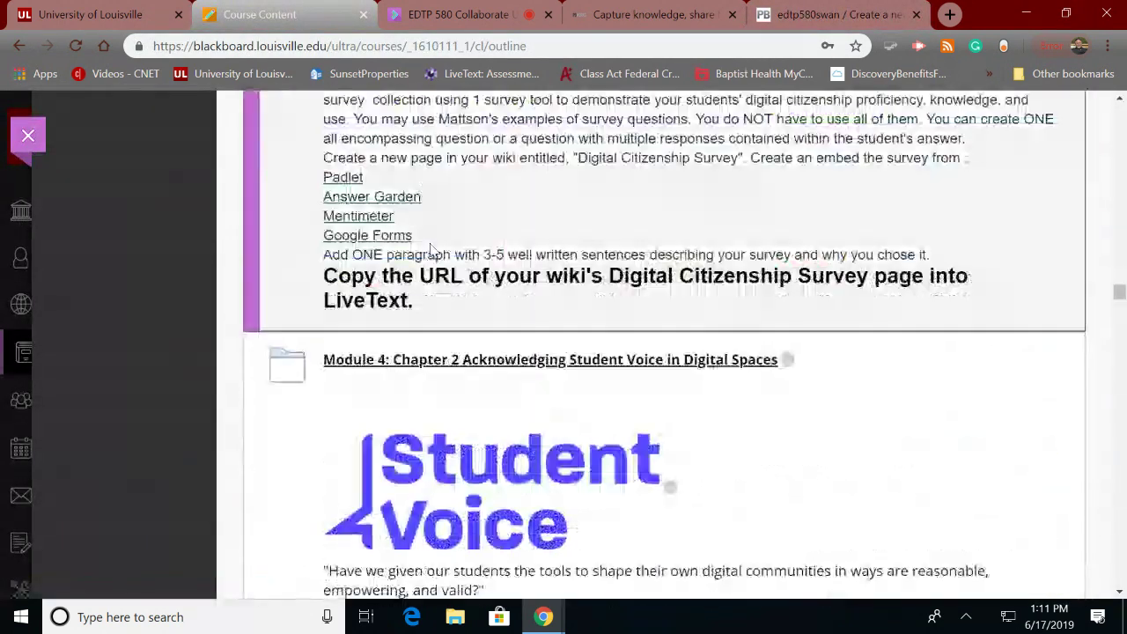
{"action": "left_click", "coordinate": [343, 179]}
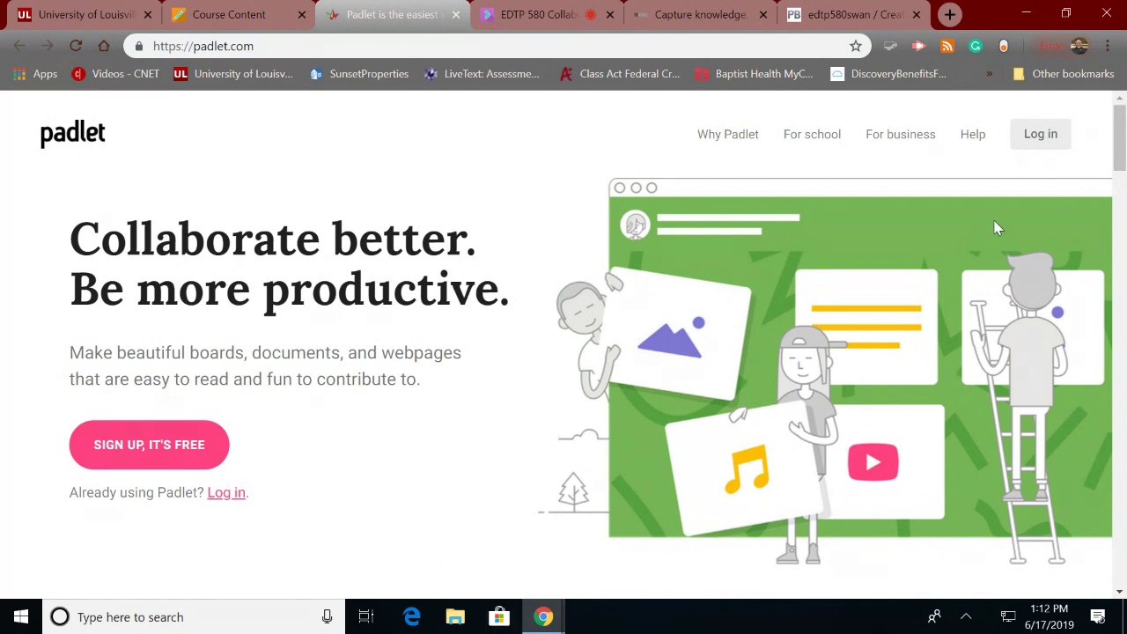
{"action": "left_click", "coordinate": [1037, 139]}
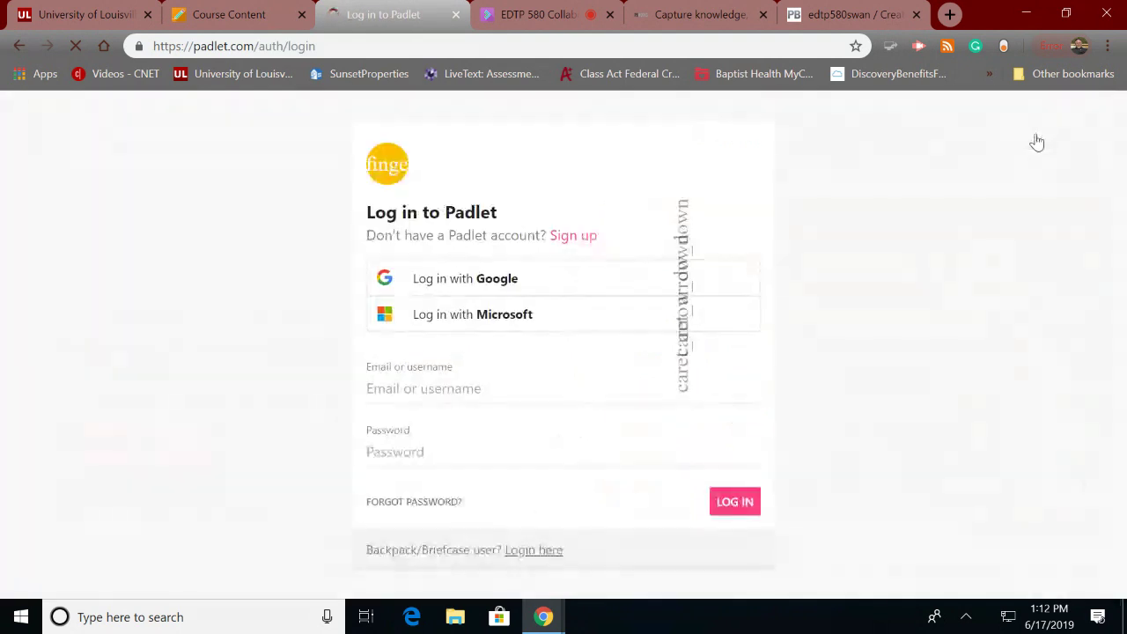
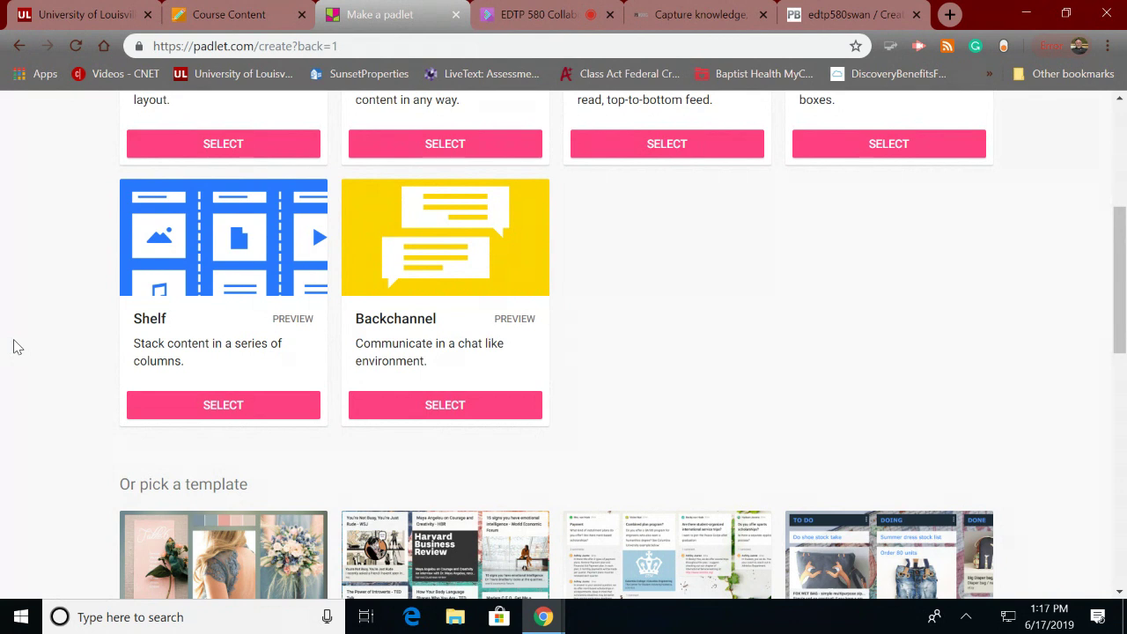
- Examine the blank layouts and ready-made templates offered for a new padlet
{"action": "scroll", "coordinate": [7, 328], "scroll_direction": "down", "scroll_amount": 2}
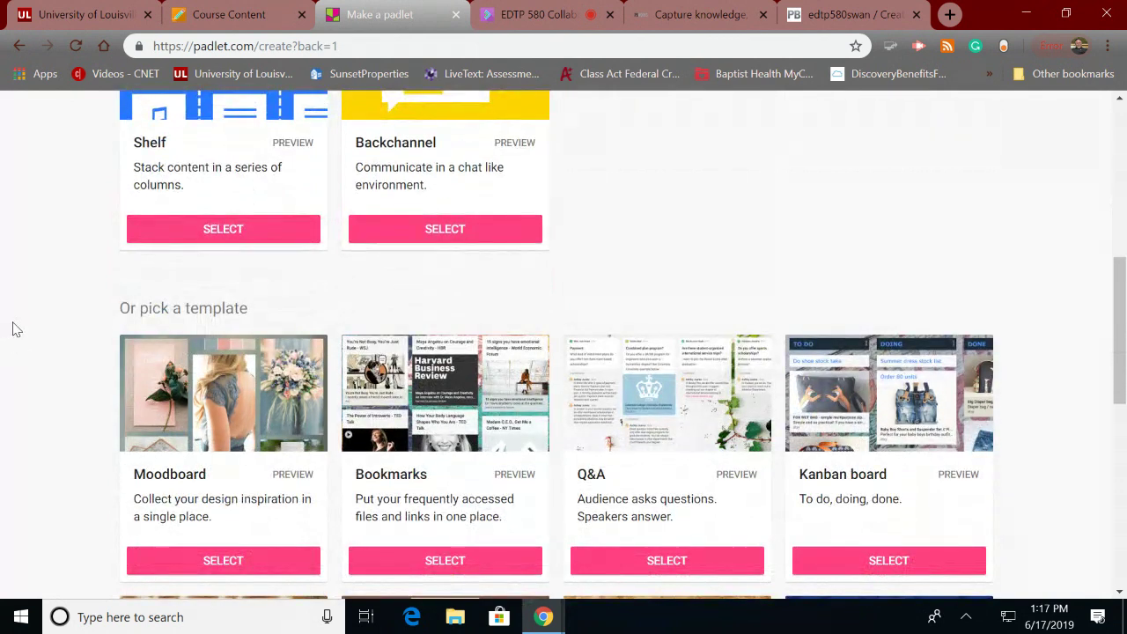
{"action": "scroll", "coordinate": [12, 329], "scroll_direction": "down", "scroll_amount": 3}
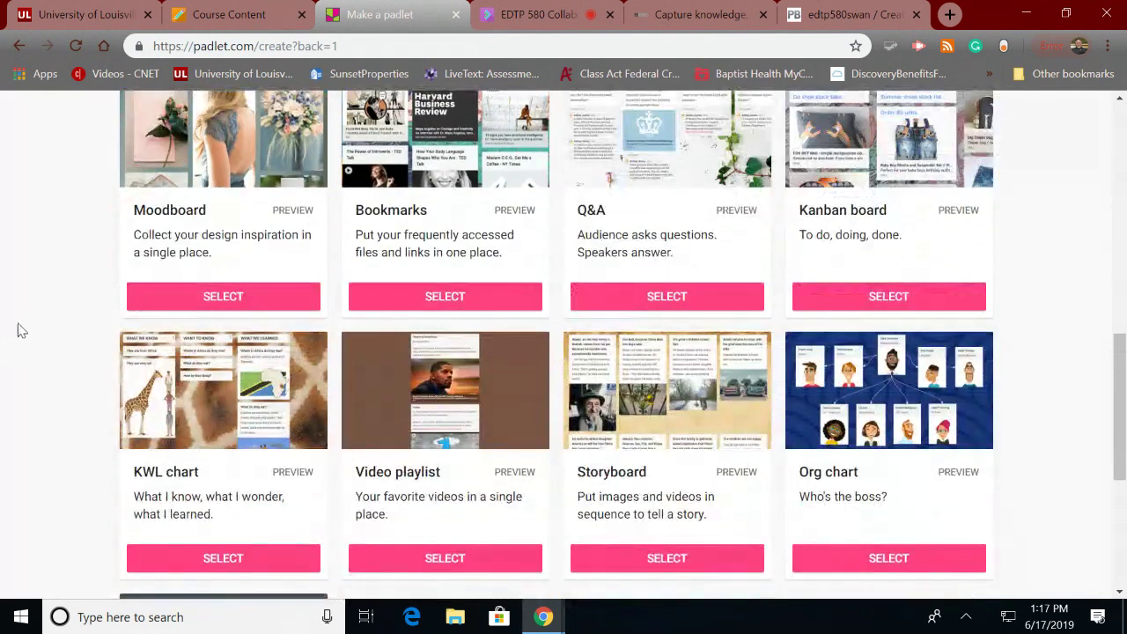
{"action": "scroll", "coordinate": [28, 330], "scroll_direction": "up", "scroll_amount": 1}
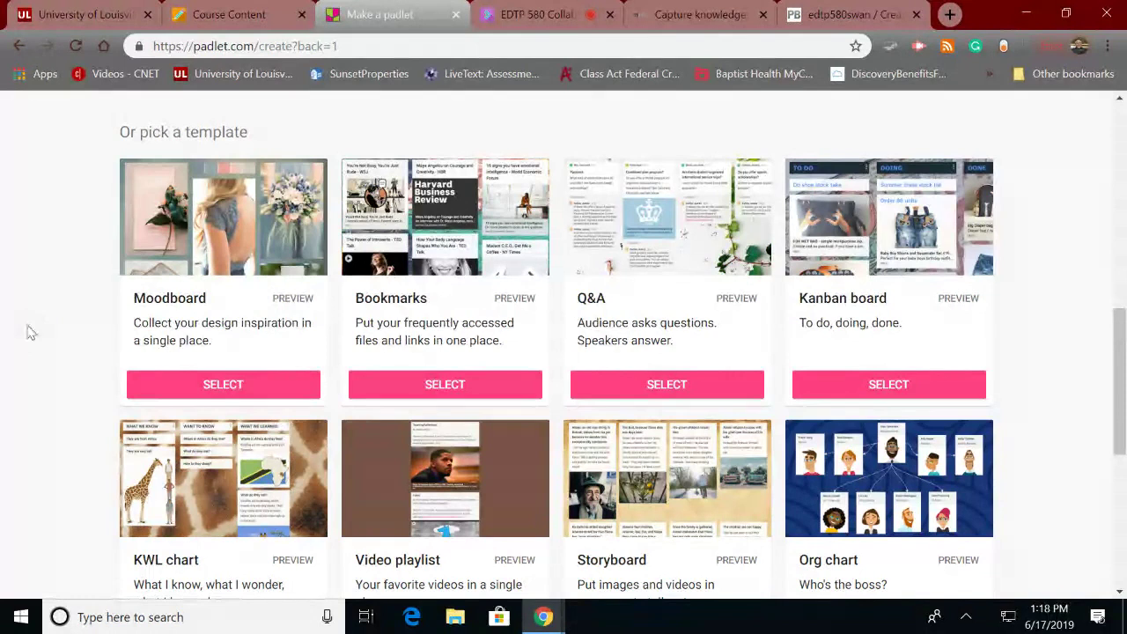
{"action": "scroll", "coordinate": [31, 335], "scroll_direction": "down", "scroll_amount": 1}
{"action": "scroll", "coordinate": [31, 336], "scroll_direction": "down", "scroll_amount": 2}
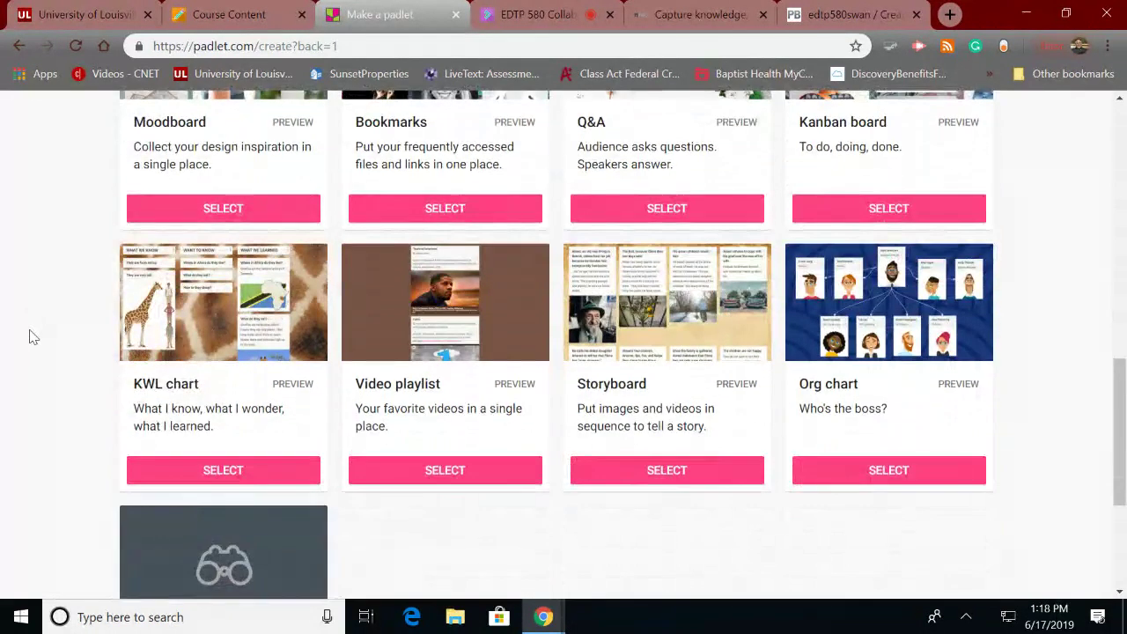
{"action": "scroll", "coordinate": [47, 343], "scroll_direction": "down", "scroll_amount": 3}
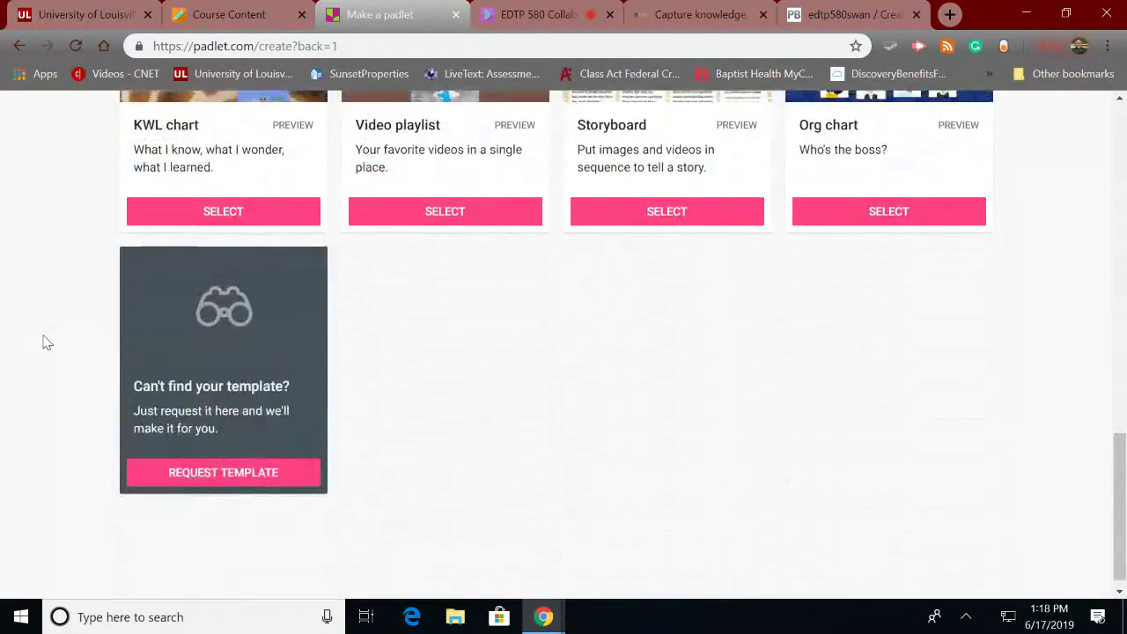
{"action": "scroll", "coordinate": [47, 343], "scroll_direction": "up", "scroll_amount": 15}
{"action": "scroll", "coordinate": [44, 341], "scroll_direction": "down", "scroll_amount": 15}
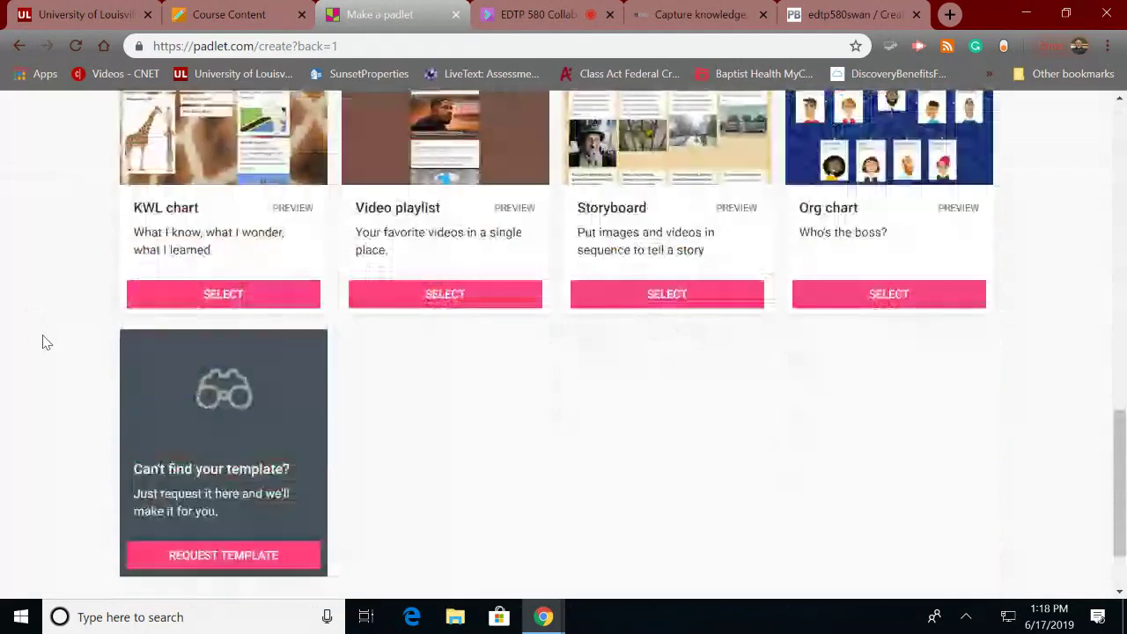
{"action": "scroll", "coordinate": [255, 407], "scroll_direction": "up", "scroll_amount": 15}
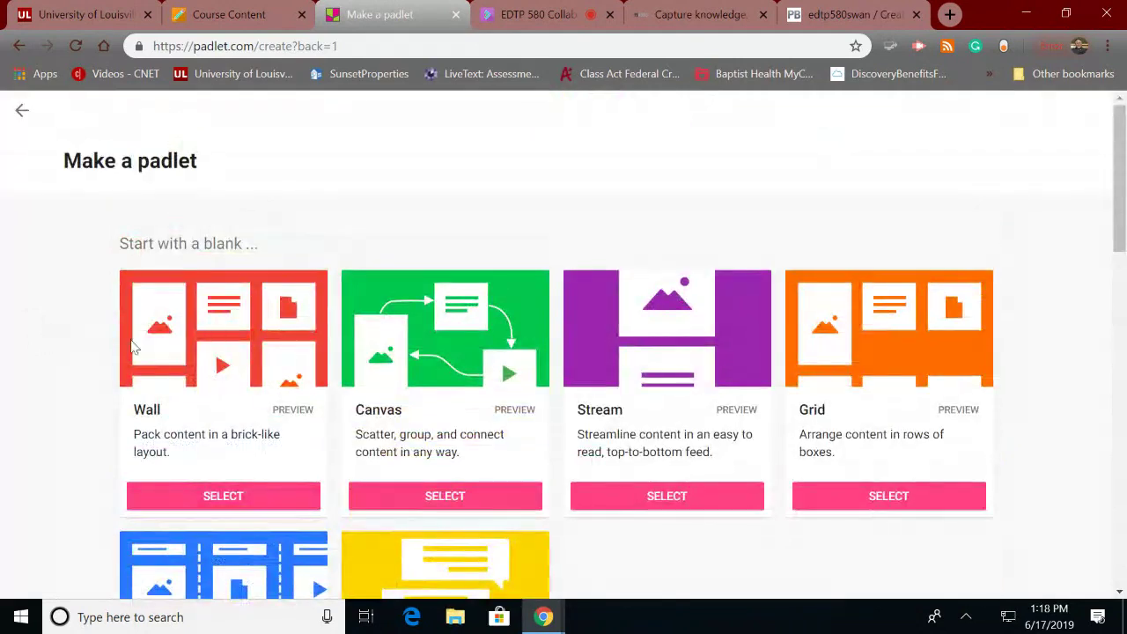
- Create a new padlet from the blank Wall layout
{"action": "left_click", "coordinate": [214, 496]}
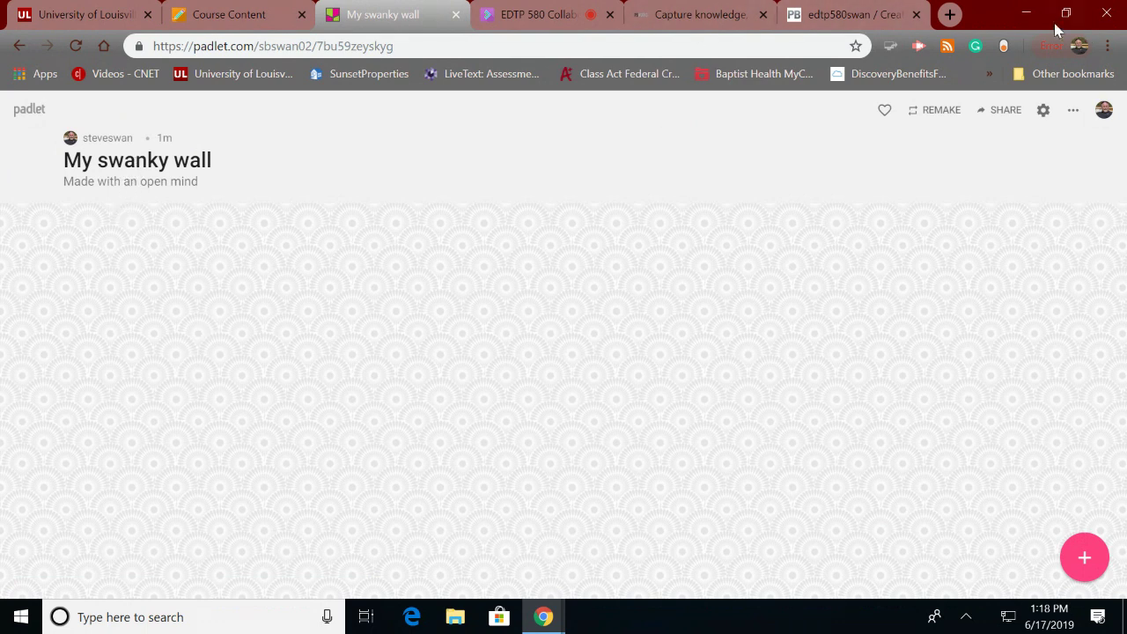
{"action": "double_click", "coordinate": [964, 17]}
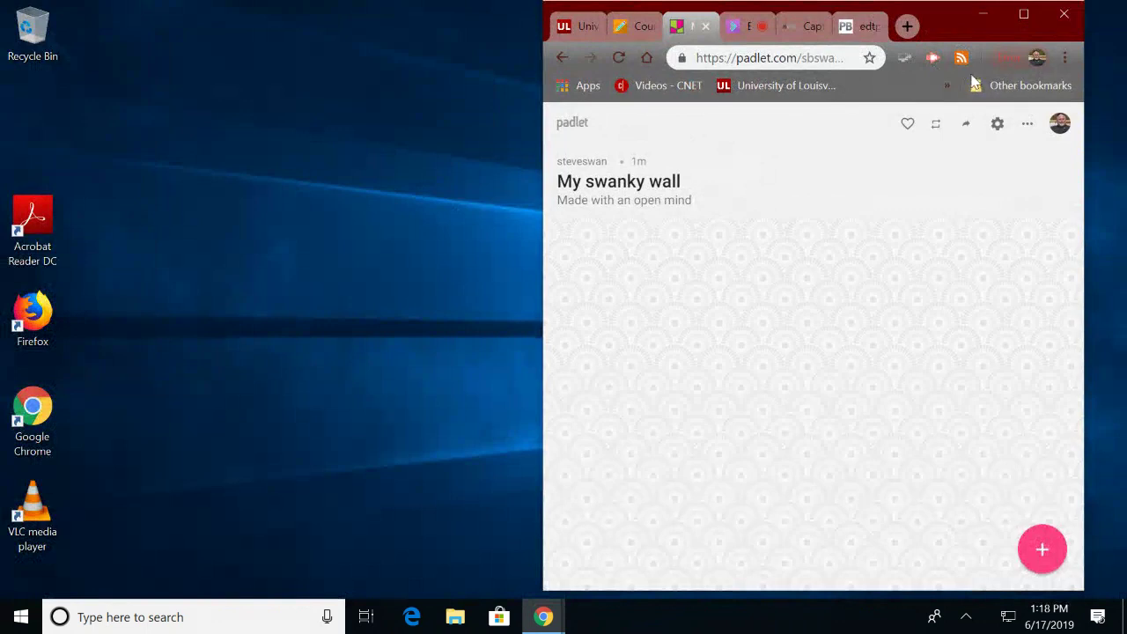
{"action": "left_click", "coordinate": [1025, 11]}
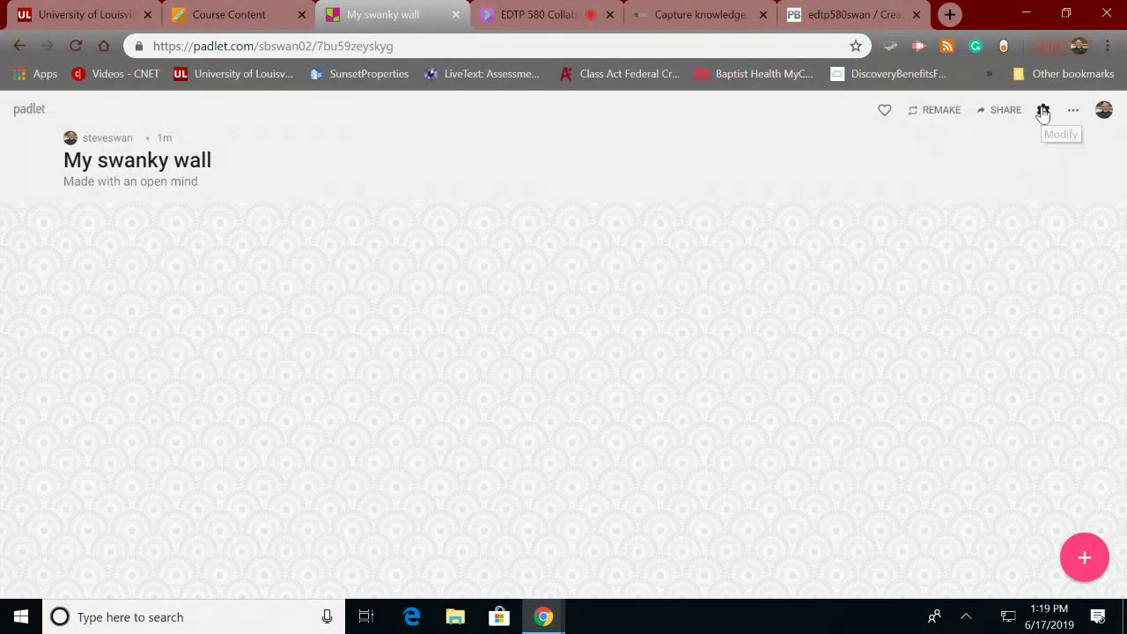
- Set the title of the new wall to "Let's talk..."
{"action": "left_click", "coordinate": [1042, 111]}
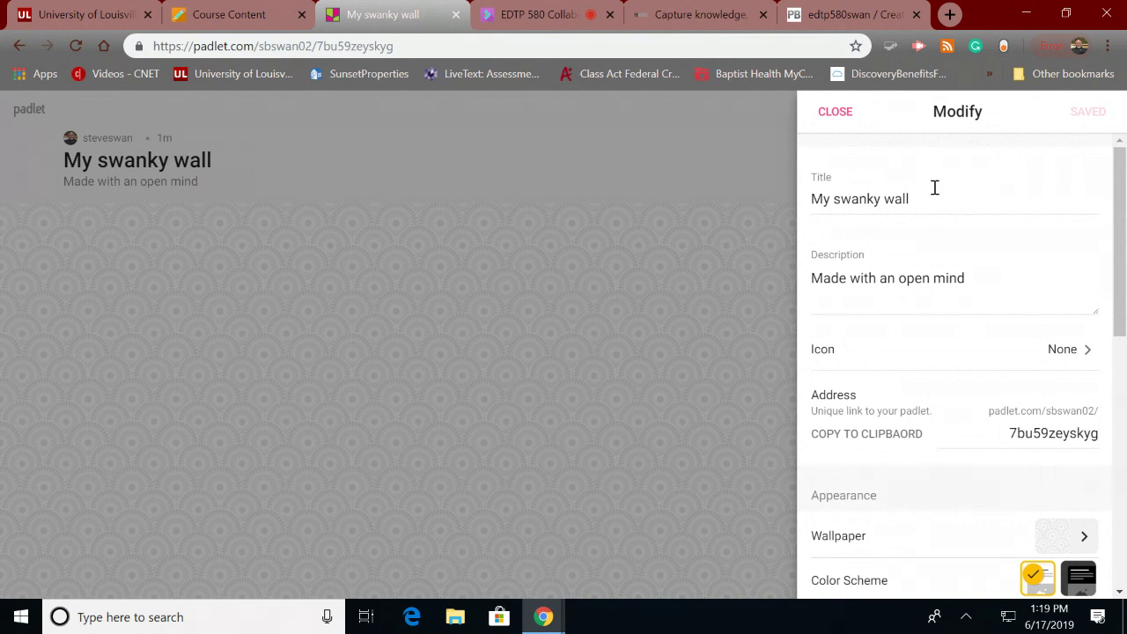
{"action": "left_click_drag", "start_coordinate": [914, 204], "coordinate": [782, 192]}
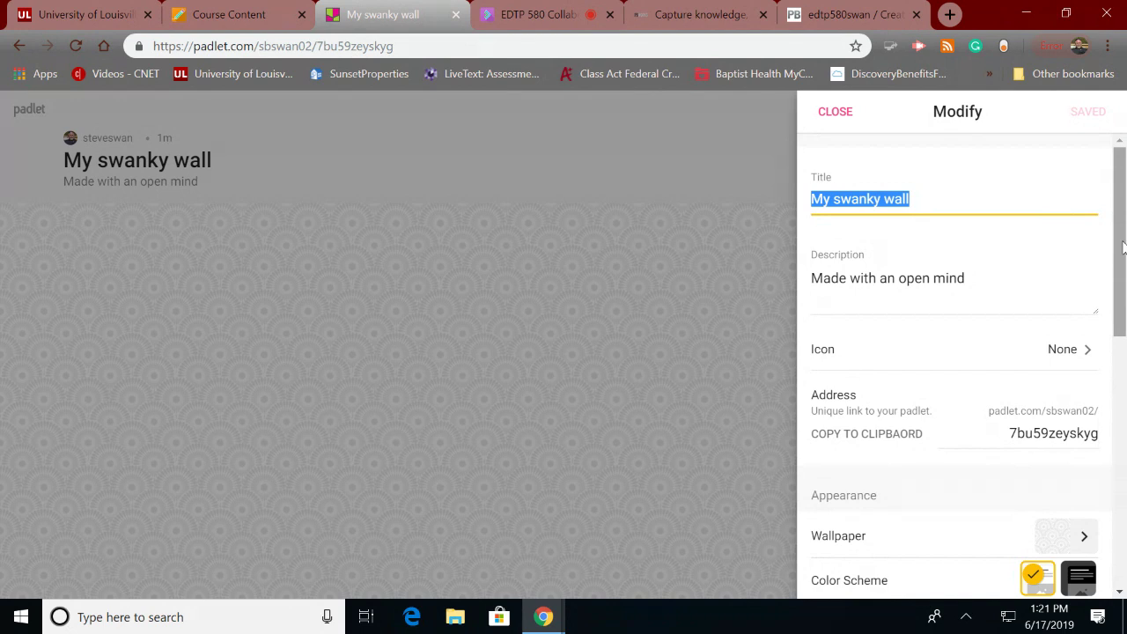
{"action": "type", "text": "Le"}
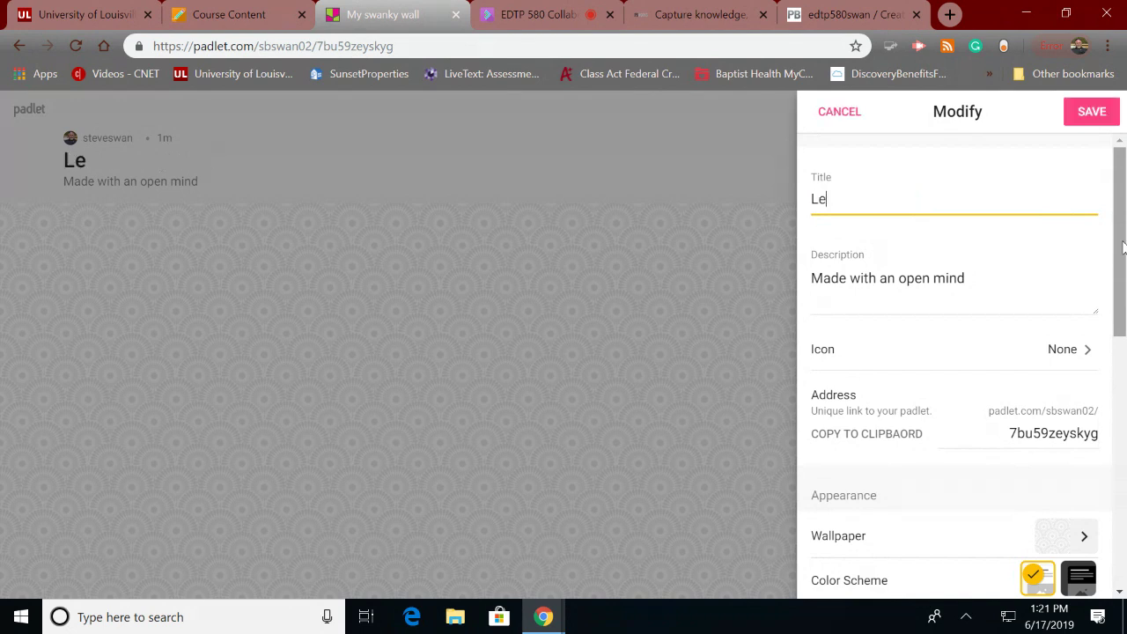
{"action": "type", "text": "t's talk"}
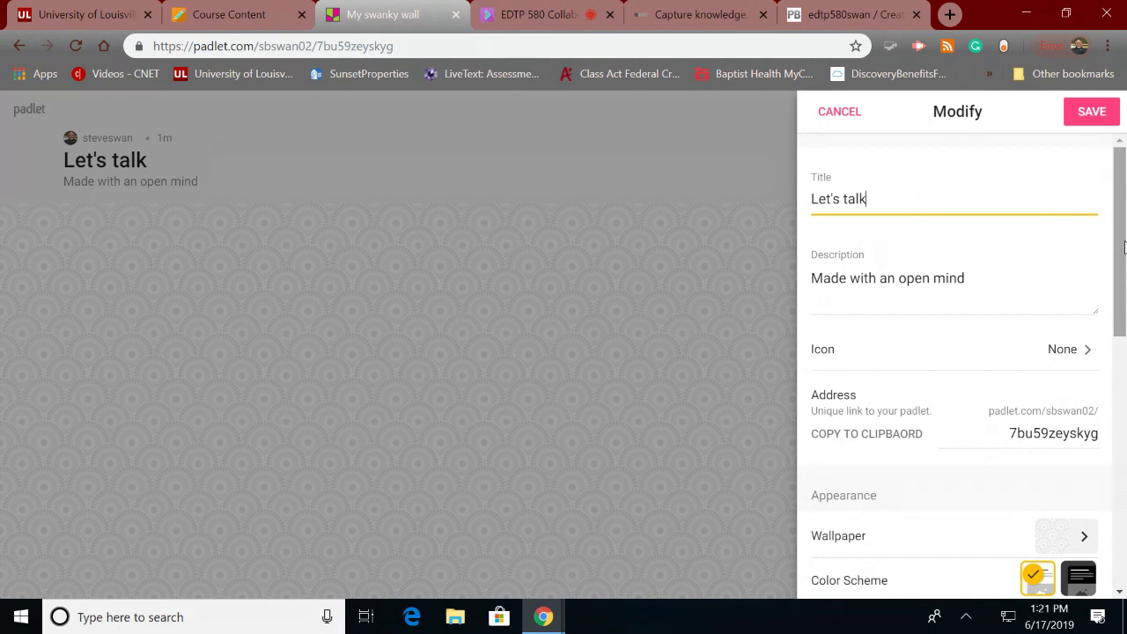
{"action": "type", "text": "..."}
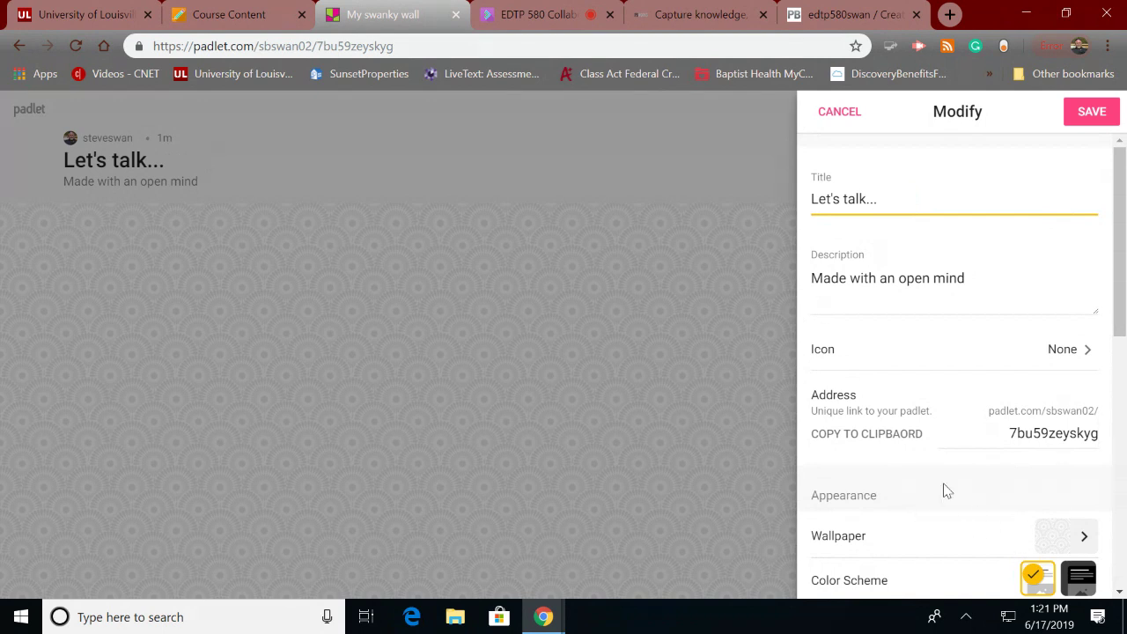
- Look through the Animals & Nature, Food & Drink and Activity emoji available for the padlet's icon, then return to its settings
{"action": "left_click", "coordinate": [1066, 353]}
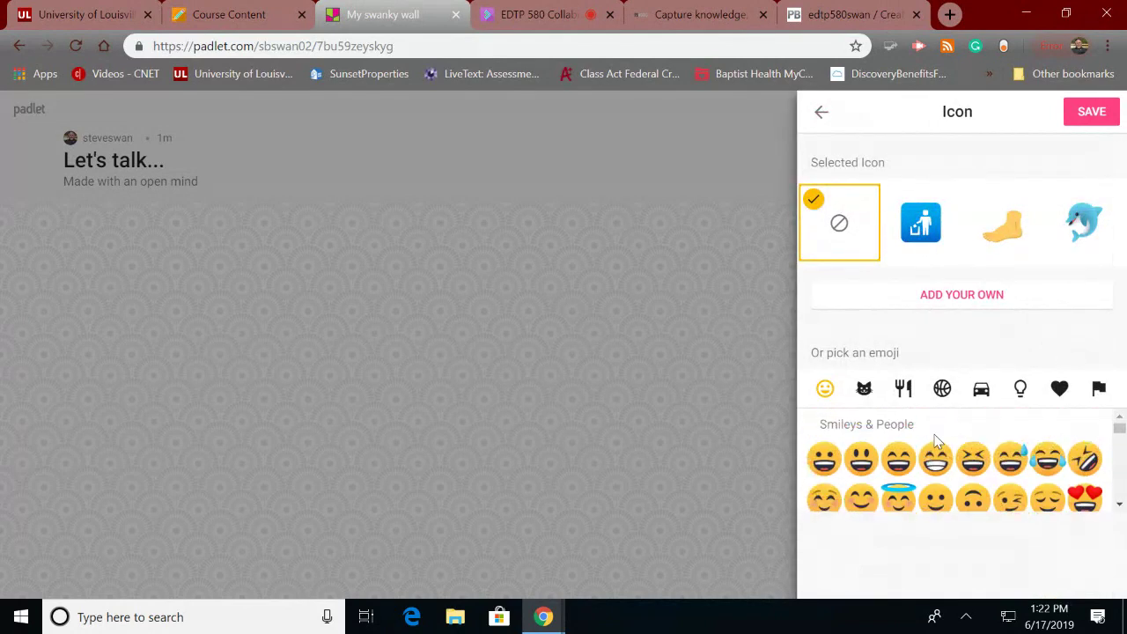
{"action": "left_click", "coordinate": [864, 394]}
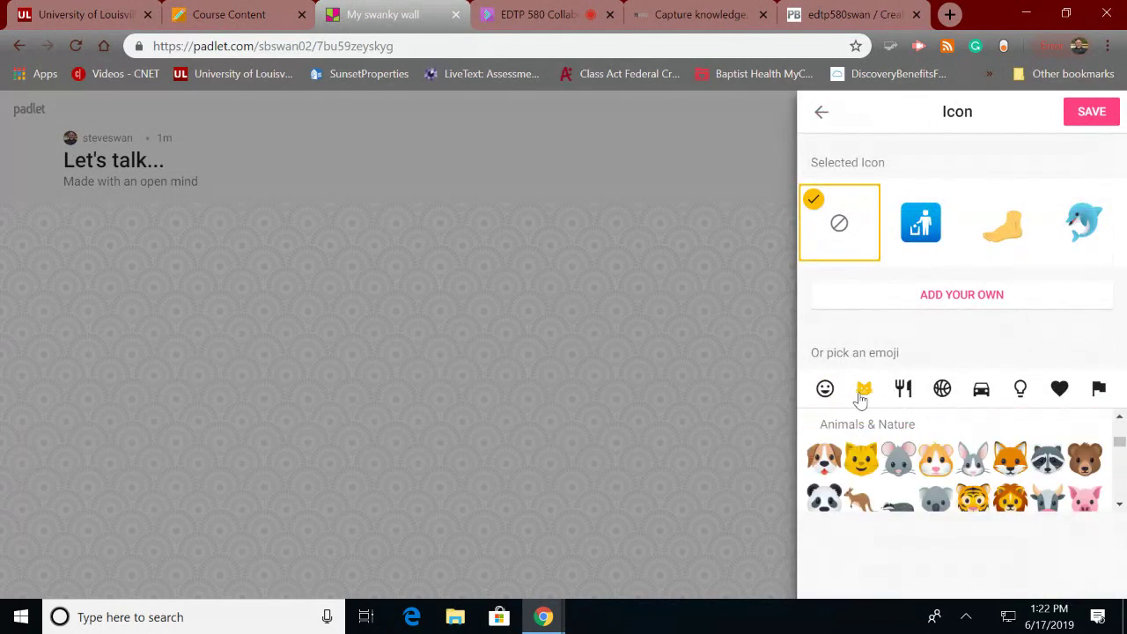
{"action": "left_click", "coordinate": [902, 391]}
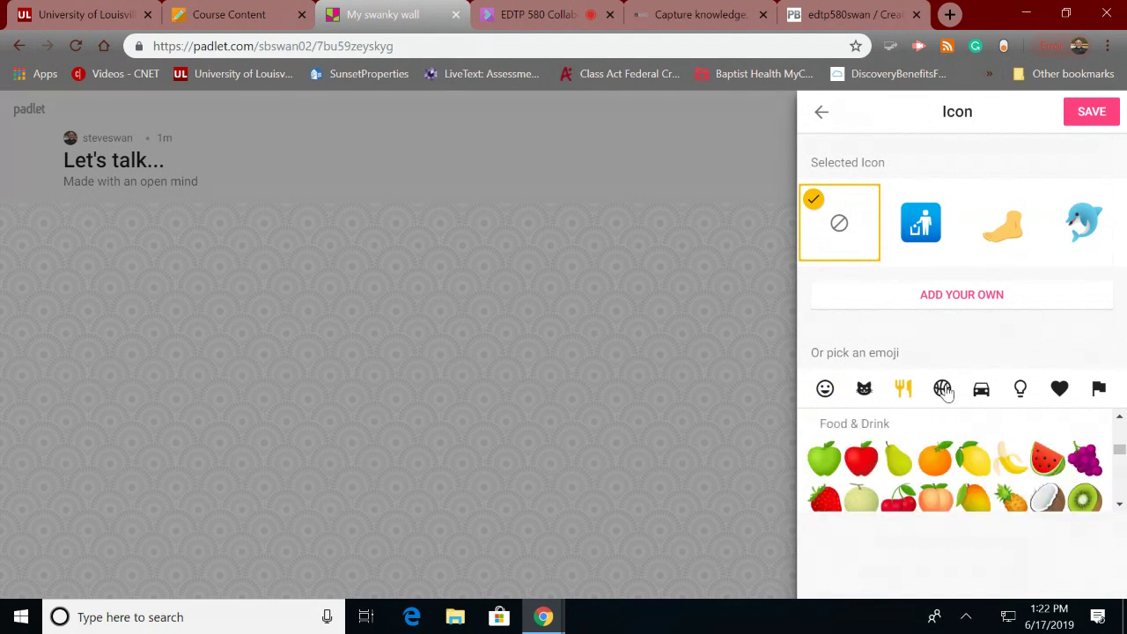
{"action": "left_click", "coordinate": [942, 389]}
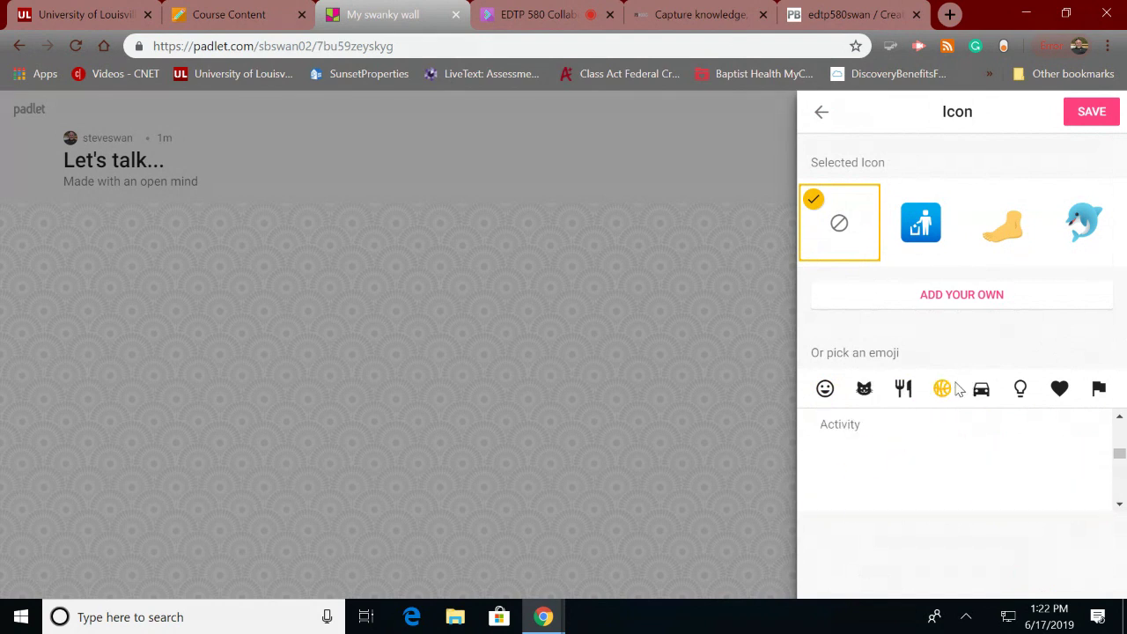
{"action": "left_click", "coordinate": [819, 112]}
- Try the Windmill wallpaper from the gallery on the wall and replace it with the Map wallpaper
{"action": "scroll", "coordinate": [886, 351], "scroll_direction": "down", "scroll_amount": 1}
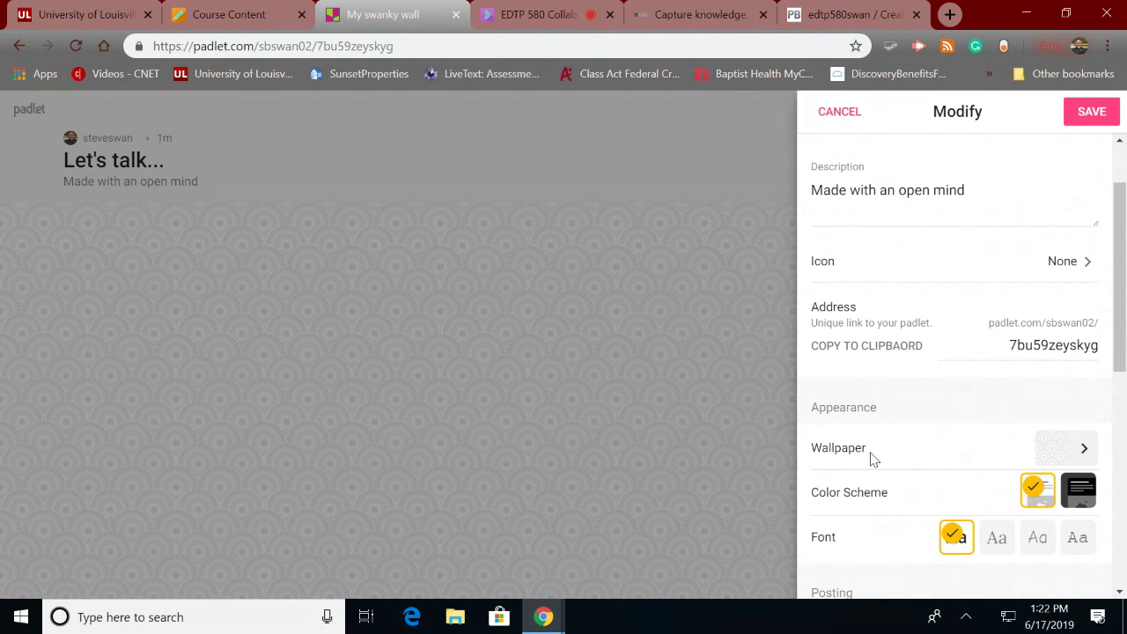
{"action": "left_click", "coordinate": [1078, 449]}
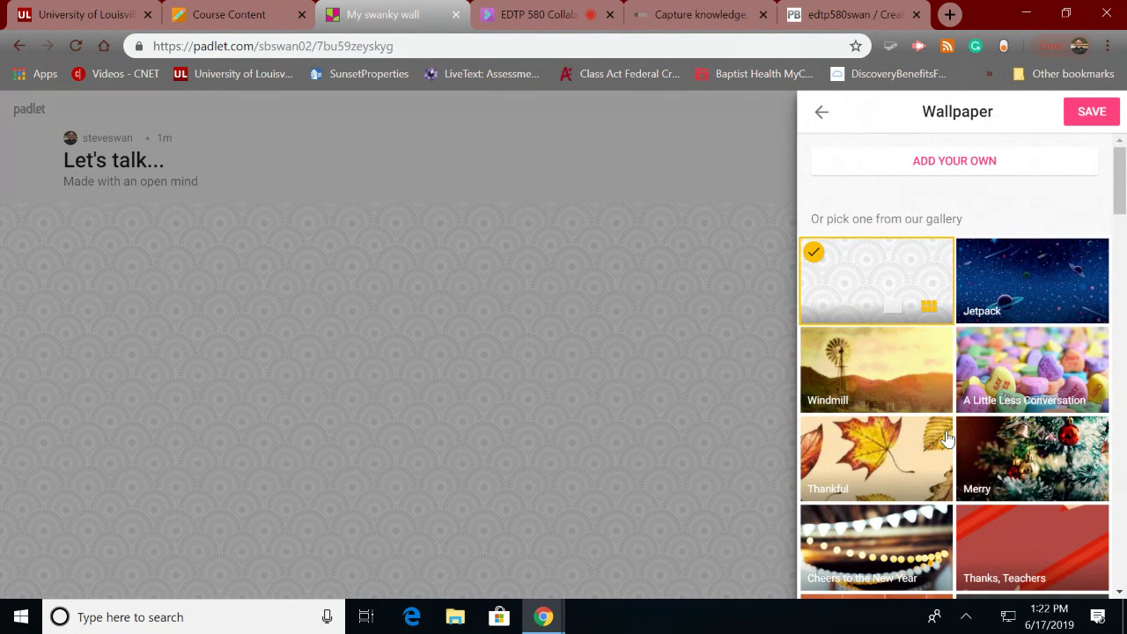
{"action": "left_click", "coordinate": [905, 392]}
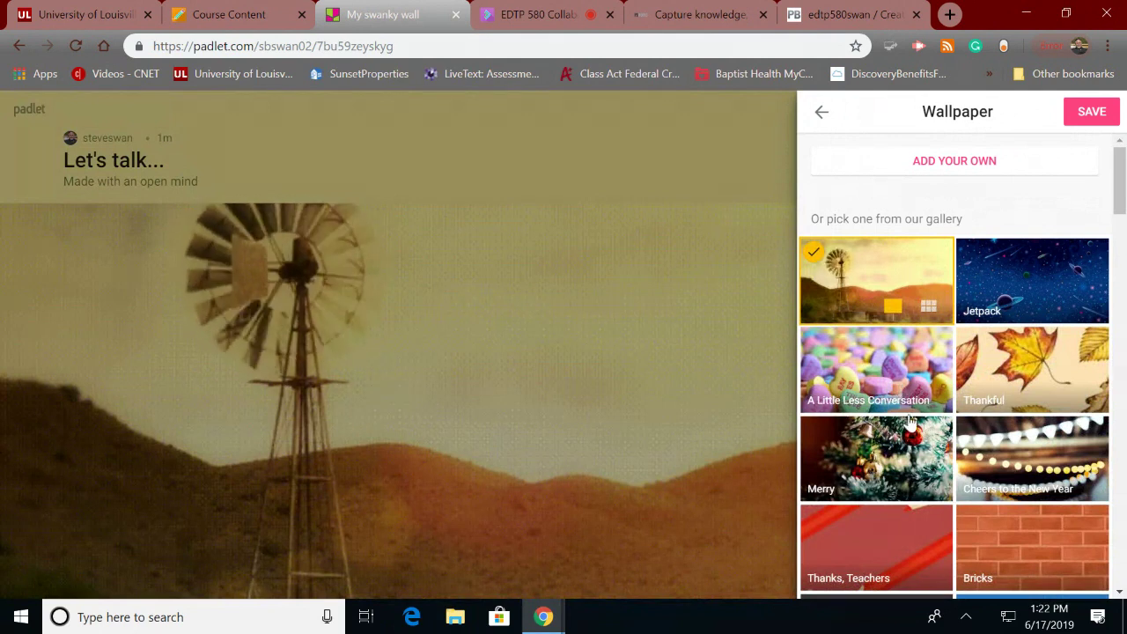
{"action": "scroll", "coordinate": [910, 422], "scroll_direction": "down", "scroll_amount": 2}
{"action": "scroll", "coordinate": [910, 422], "scroll_direction": "down", "scroll_amount": 8}
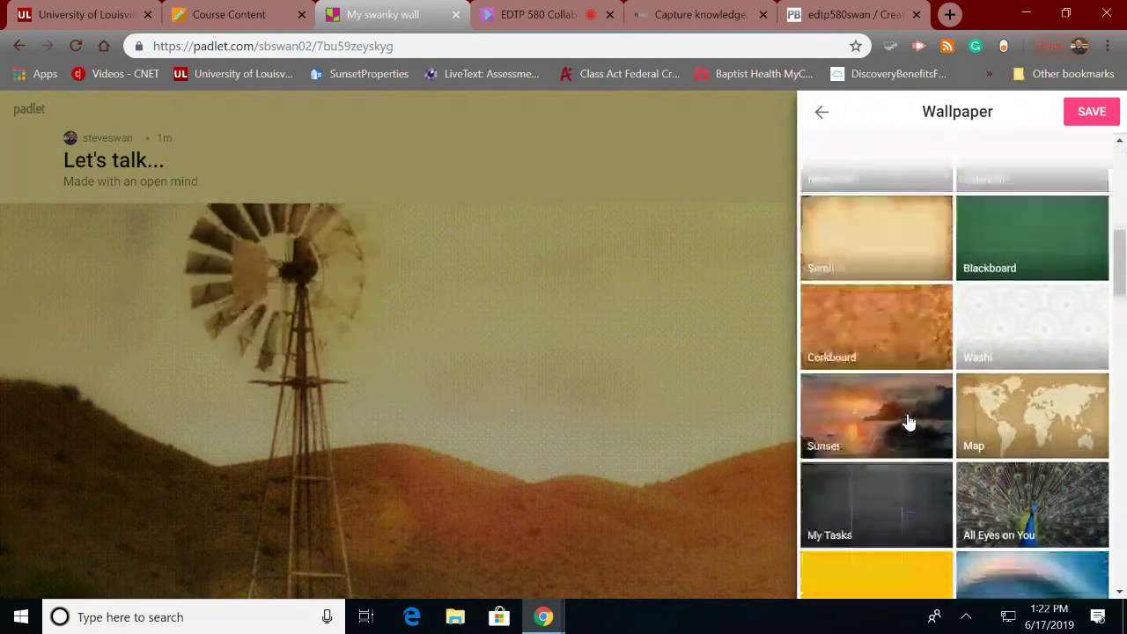
{"action": "scroll", "coordinate": [910, 423], "scroll_direction": "up", "scroll_amount": 2}
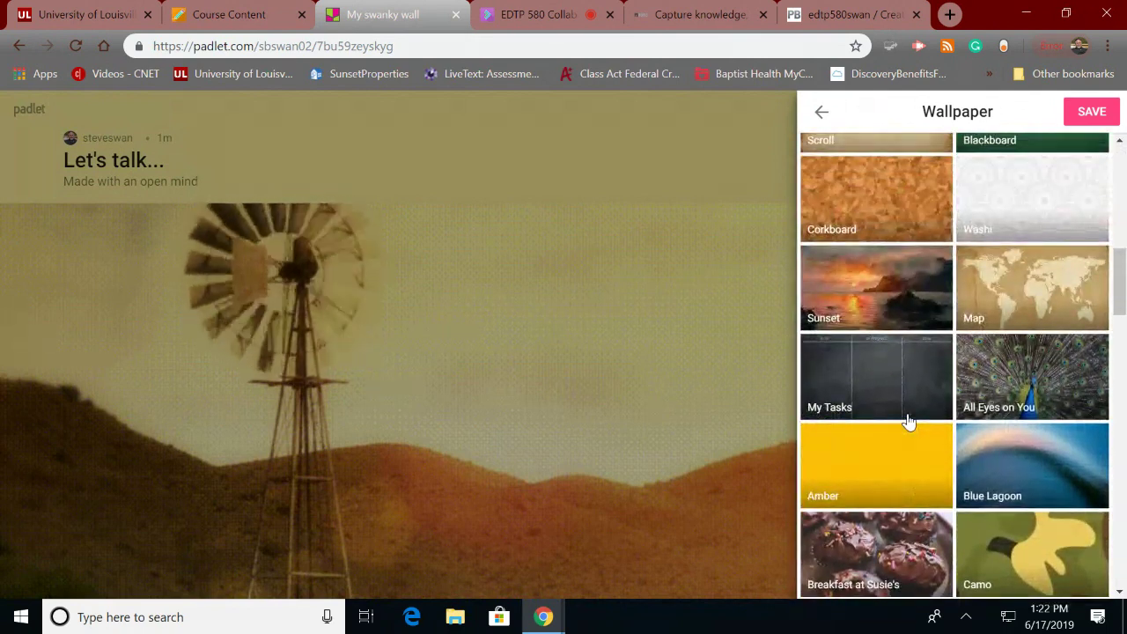
{"action": "left_click", "coordinate": [1065, 291]}
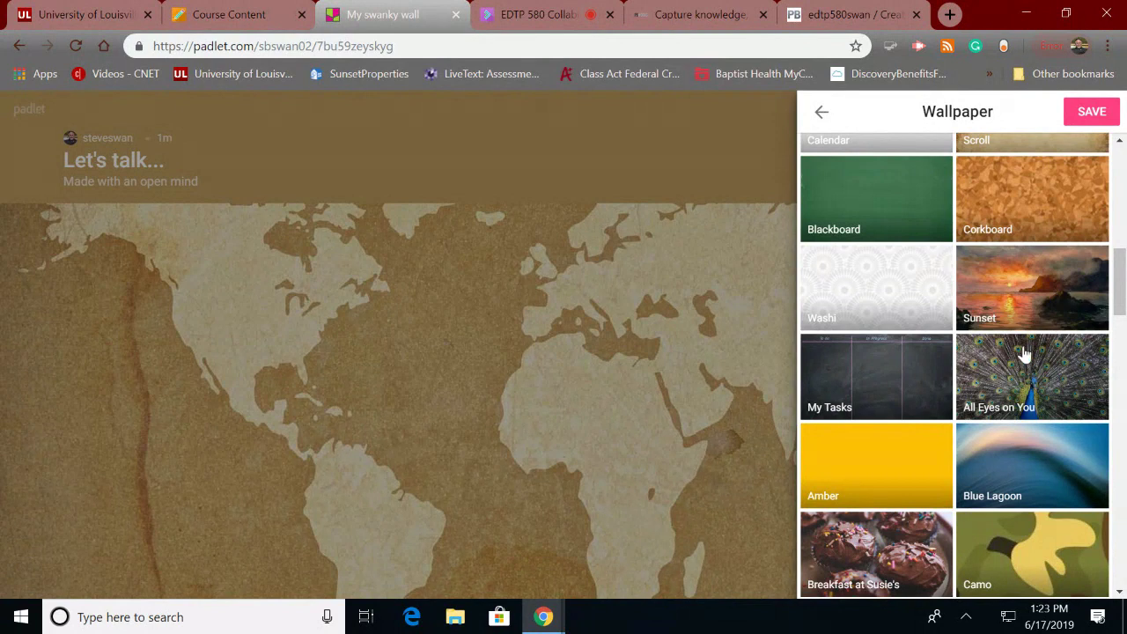
- Look through the rest of the wallpaper gallery and save the Map wallpaper for the padlet
{"action": "scroll", "coordinate": [1024, 353], "scroll_direction": "down", "scroll_amount": 4}
{"action": "scroll", "coordinate": [1002, 346], "scroll_direction": "down", "scroll_amount": 5}
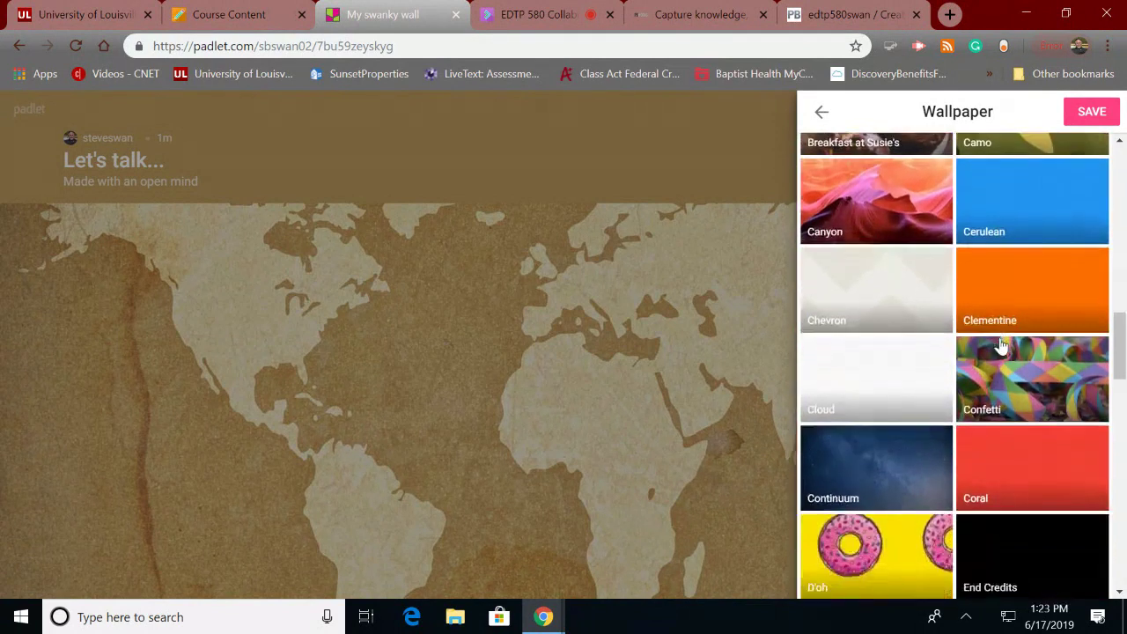
{"action": "scroll", "coordinate": [1001, 347], "scroll_direction": "down", "scroll_amount": 15}
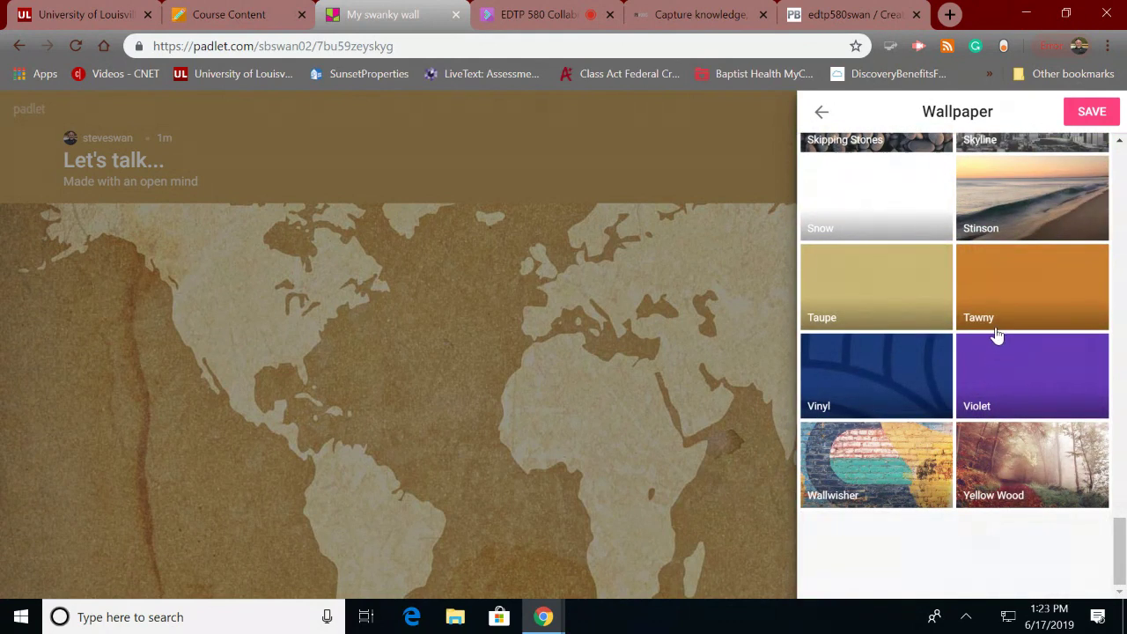
{"action": "scroll", "coordinate": [1001, 348], "scroll_direction": "up", "scroll_amount": 15}
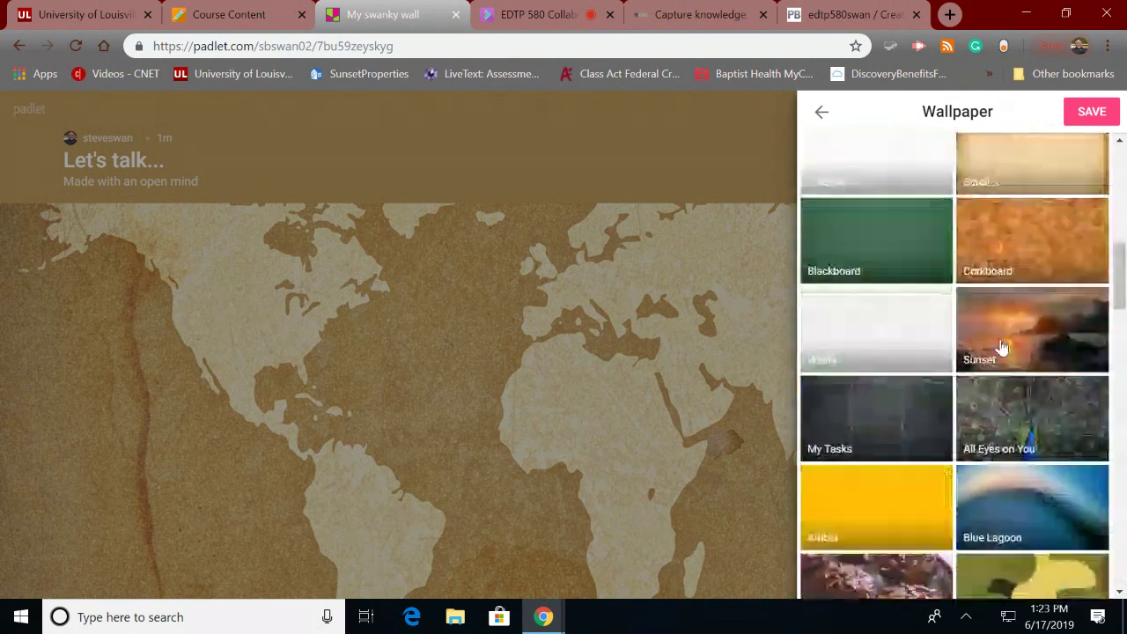
{"action": "scroll", "coordinate": [1001, 348], "scroll_direction": "up", "scroll_amount": 5}
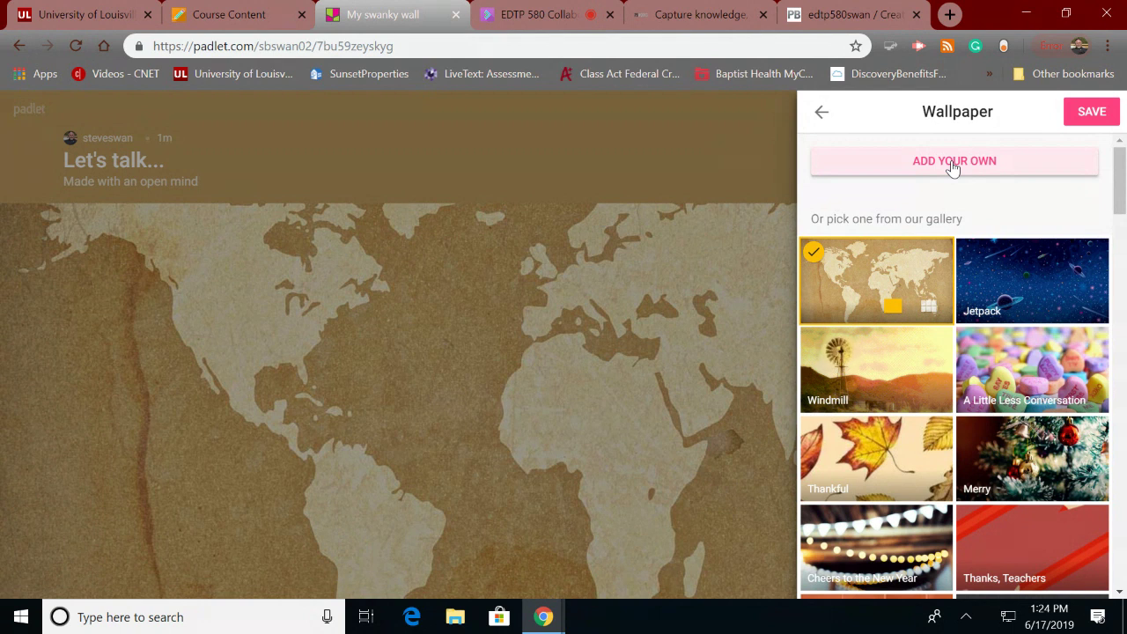
{"action": "left_click", "coordinate": [1082, 114]}
- Turn on comments in the padlet's posting settings so viewers can comment on posts
{"action": "scroll", "coordinate": [936, 212], "scroll_direction": "down", "scroll_amount": 1}
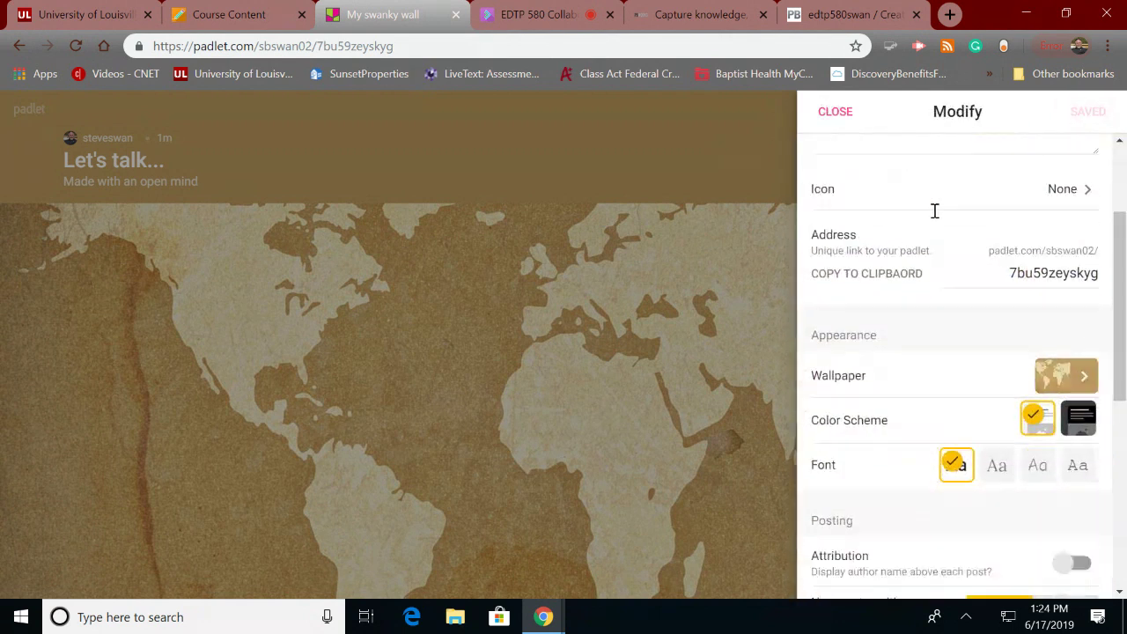
{"action": "scroll", "coordinate": [935, 213], "scroll_direction": "down", "scroll_amount": 3}
{"action": "scroll", "coordinate": [935, 215], "scroll_direction": "down", "scroll_amount": 1}
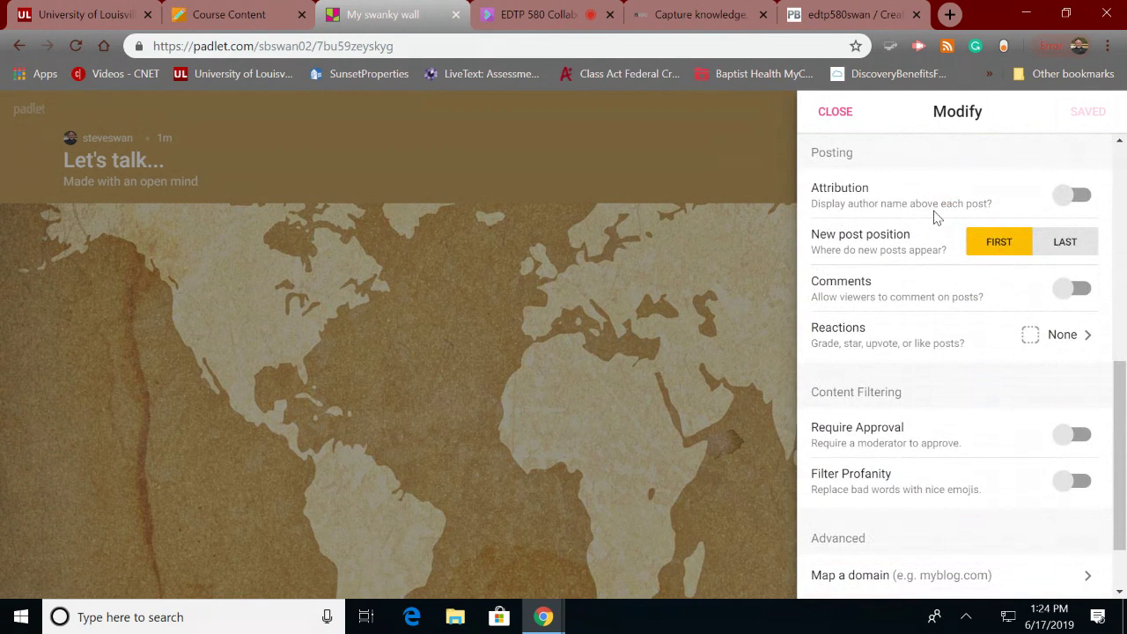
{"action": "scroll", "coordinate": [905, 209], "scroll_direction": "up", "scroll_amount": 1}
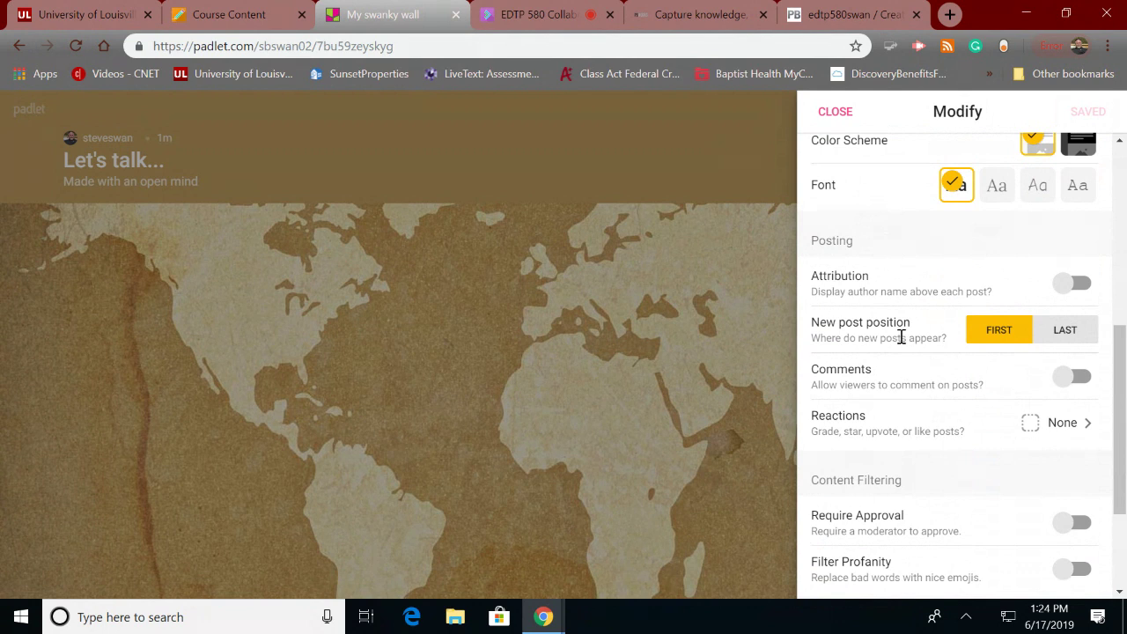
{"action": "scroll", "coordinate": [901, 338], "scroll_direction": "down", "scroll_amount": 1}
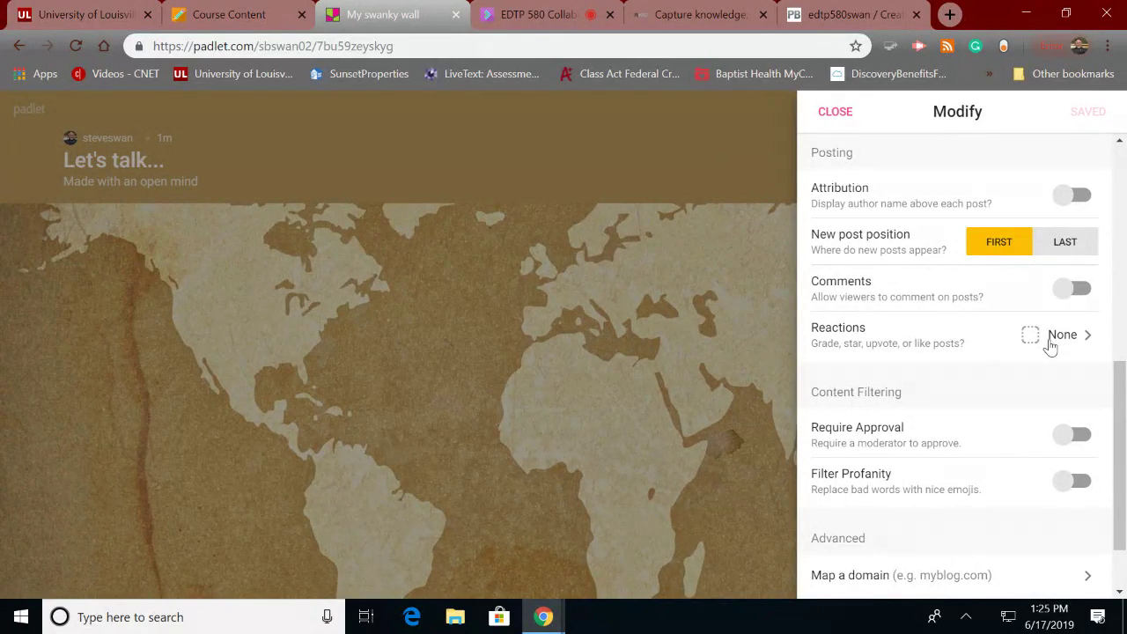
{"action": "left_click", "coordinate": [1083, 290]}
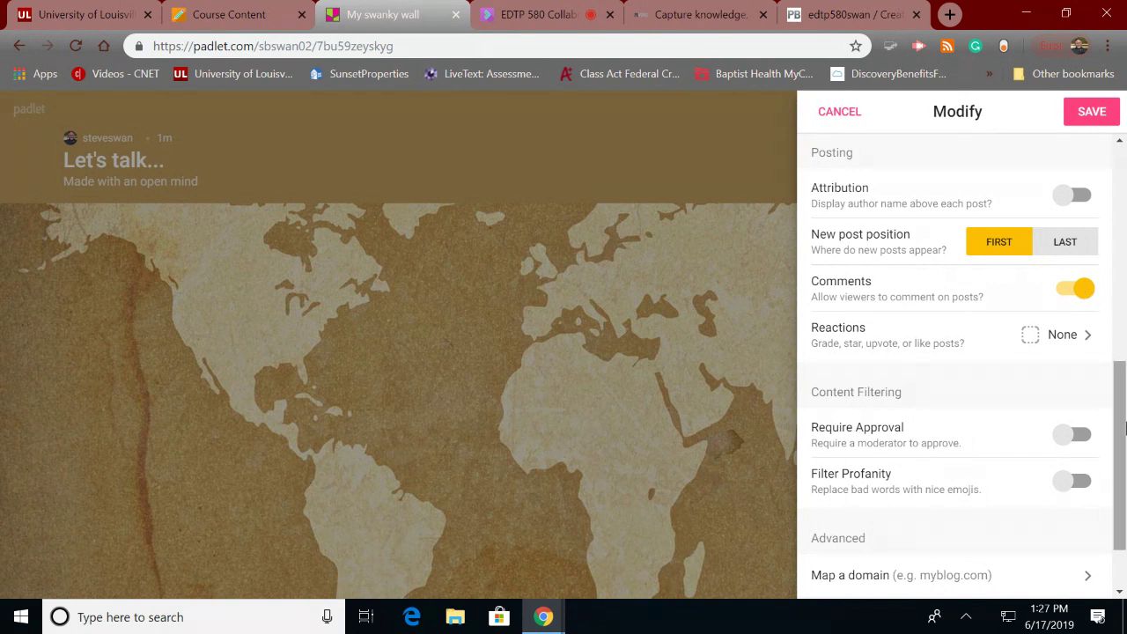
- Check the instructions for mapping a domain, then save the padlet's settings and close them
{"action": "scroll", "coordinate": [1125, 428], "scroll_direction": "down", "scroll_amount": 1}
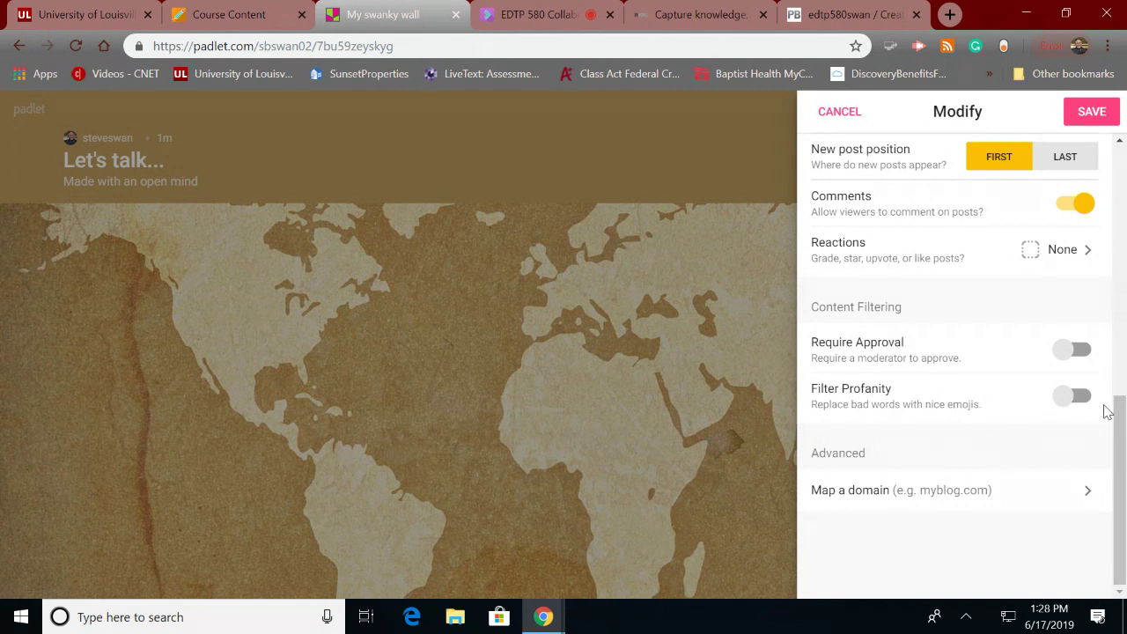
{"action": "left_click", "coordinate": [1080, 499]}
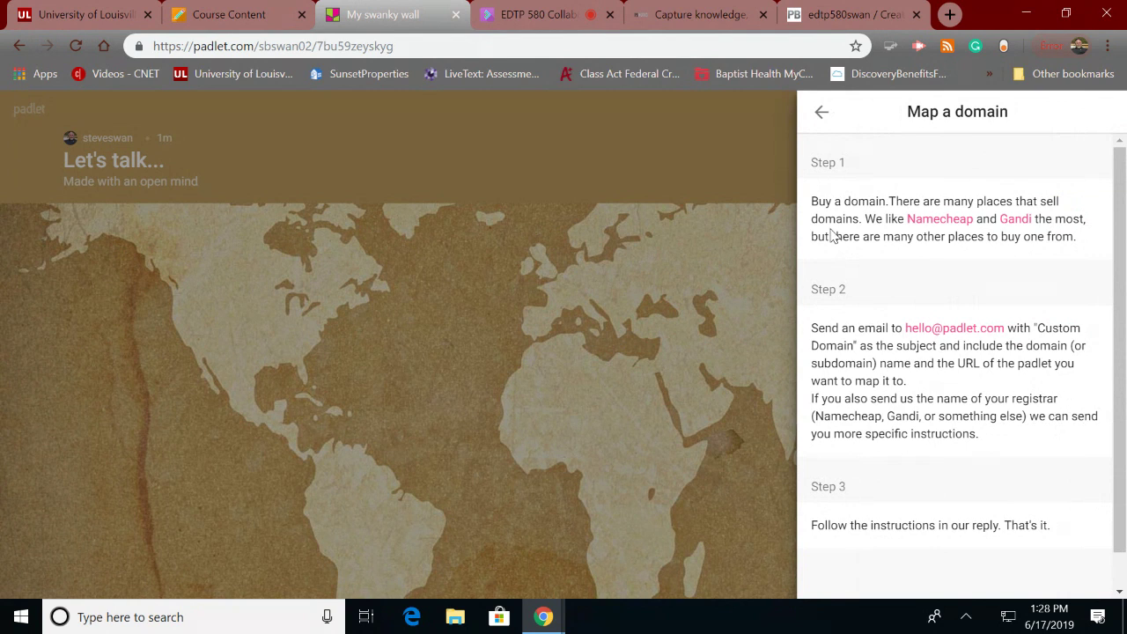
{"action": "left_click", "coordinate": [821, 113]}
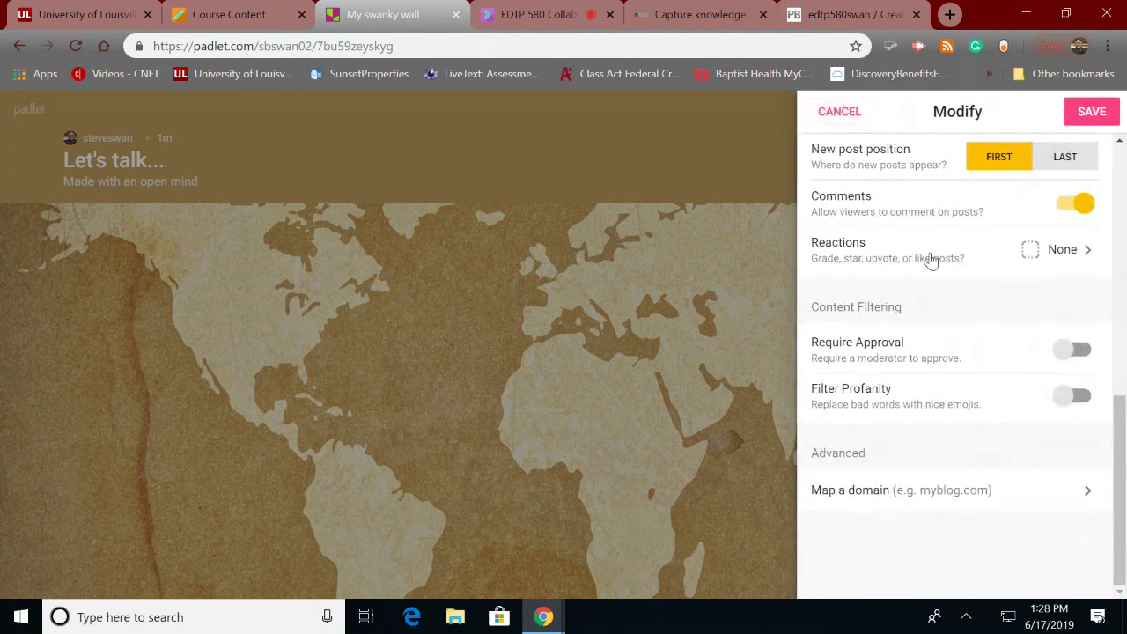
{"action": "left_click", "coordinate": [1100, 118]}
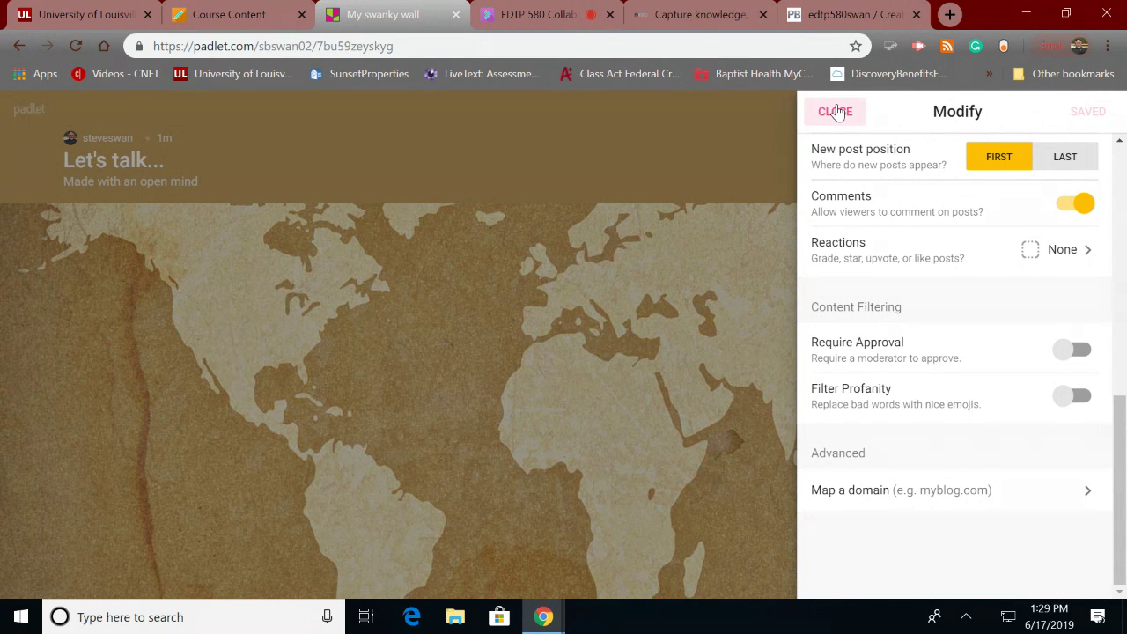
{"action": "left_click", "coordinate": [837, 112]}
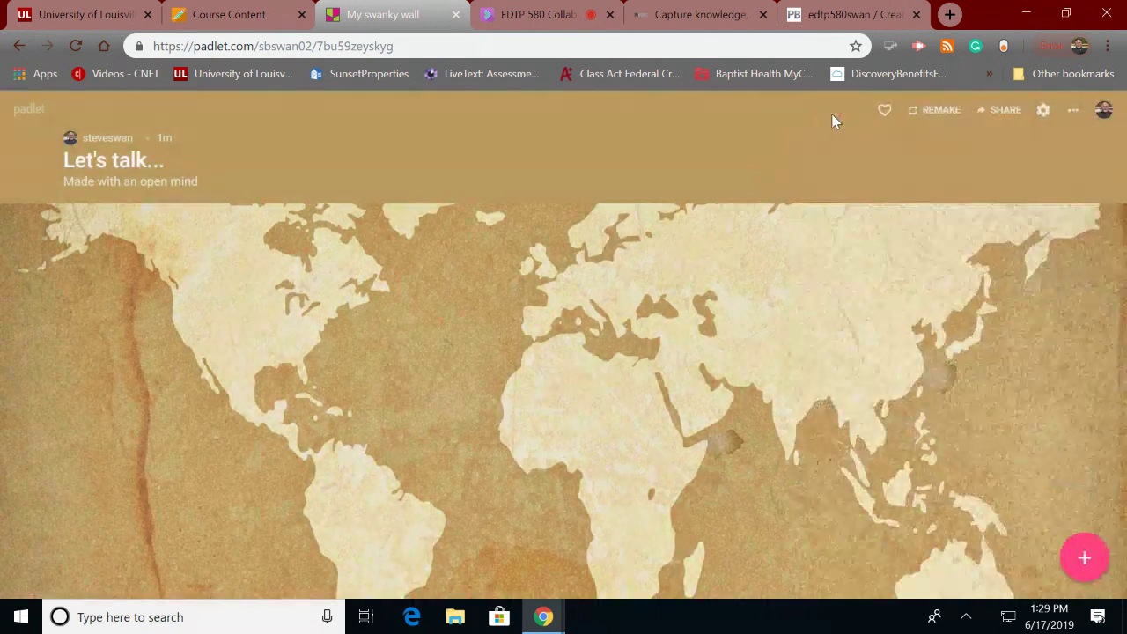
- Copy the full embed code of the padlet from its sharing options
{"action": "left_click", "coordinate": [999, 109]}
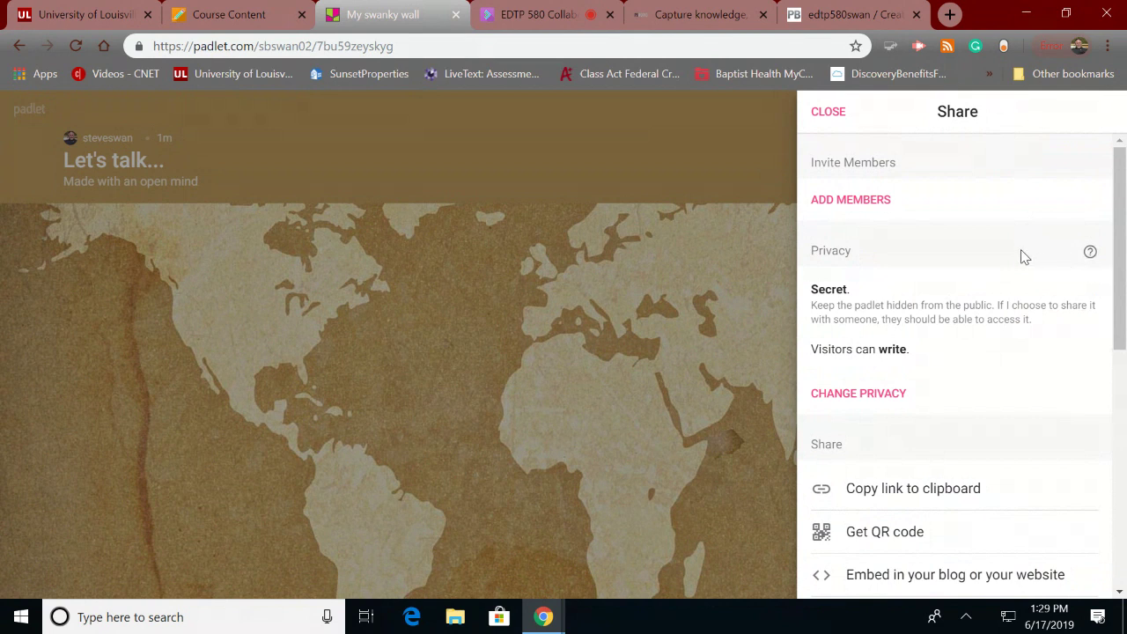
{"action": "scroll", "coordinate": [1025, 257], "scroll_direction": "down", "scroll_amount": 2}
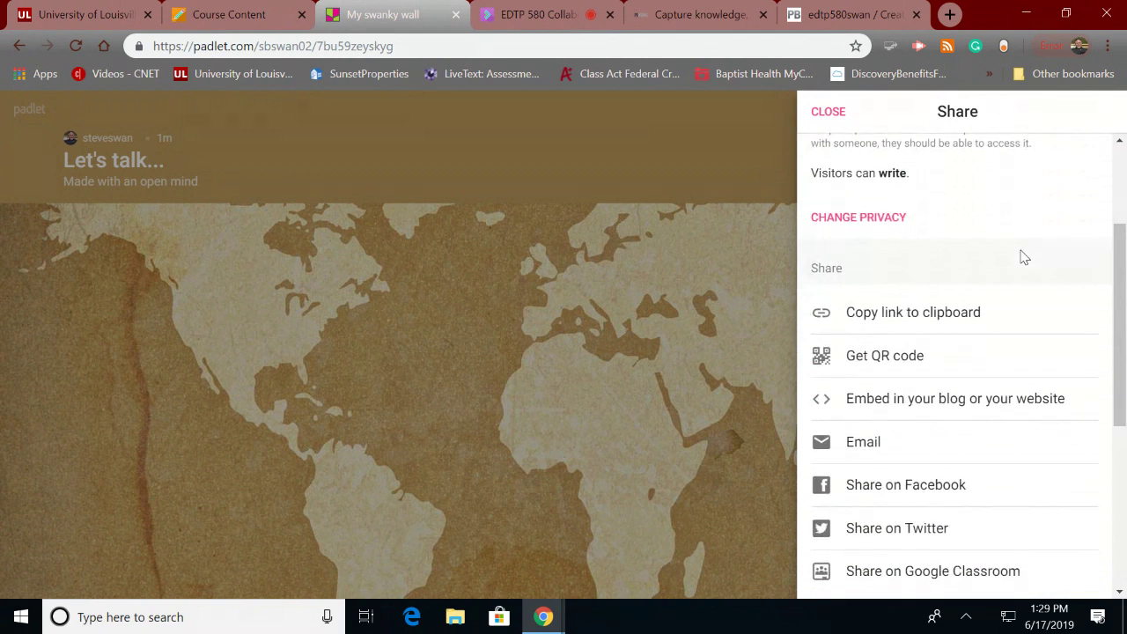
{"action": "scroll", "coordinate": [1024, 258], "scroll_direction": "down", "scroll_amount": 1}
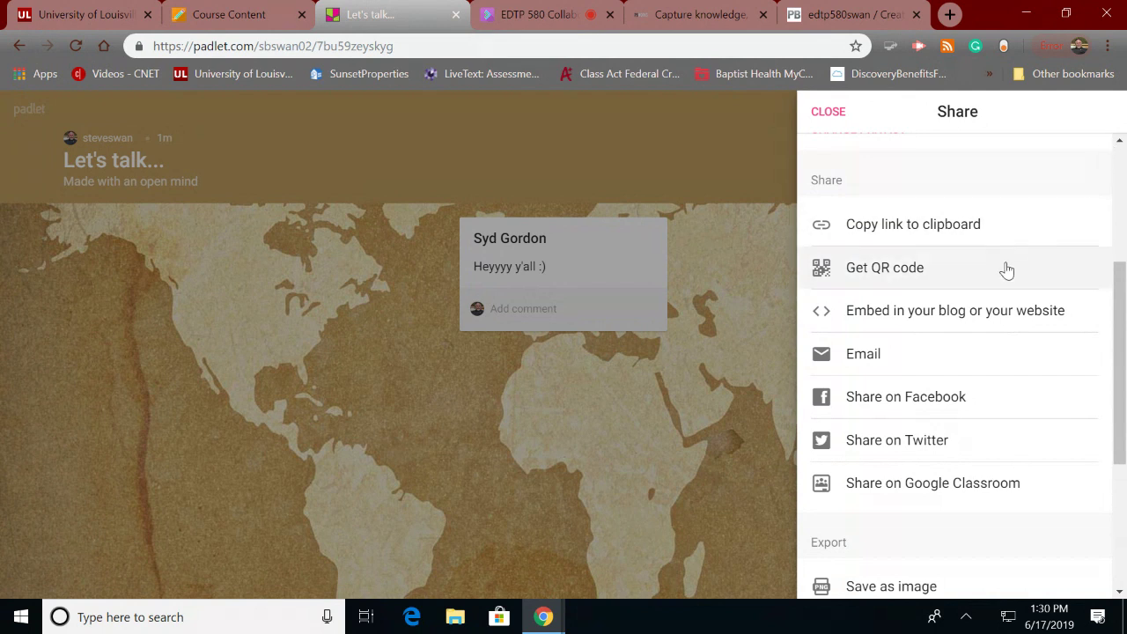
{"action": "left_click", "coordinate": [958, 308]}
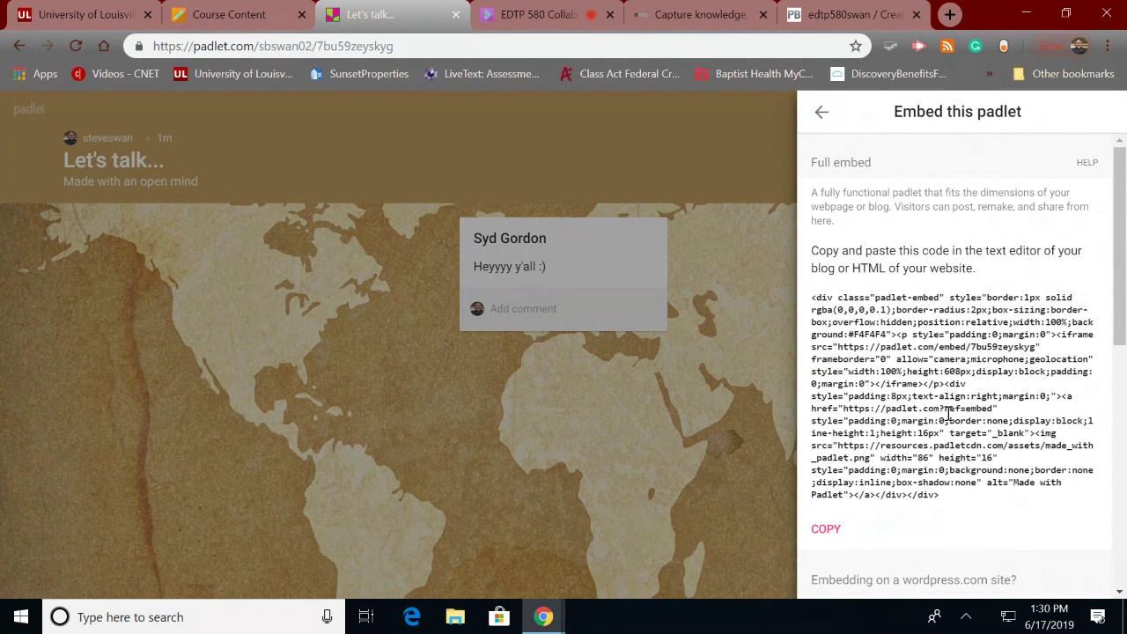
{"action": "left_click", "coordinate": [821, 533]}
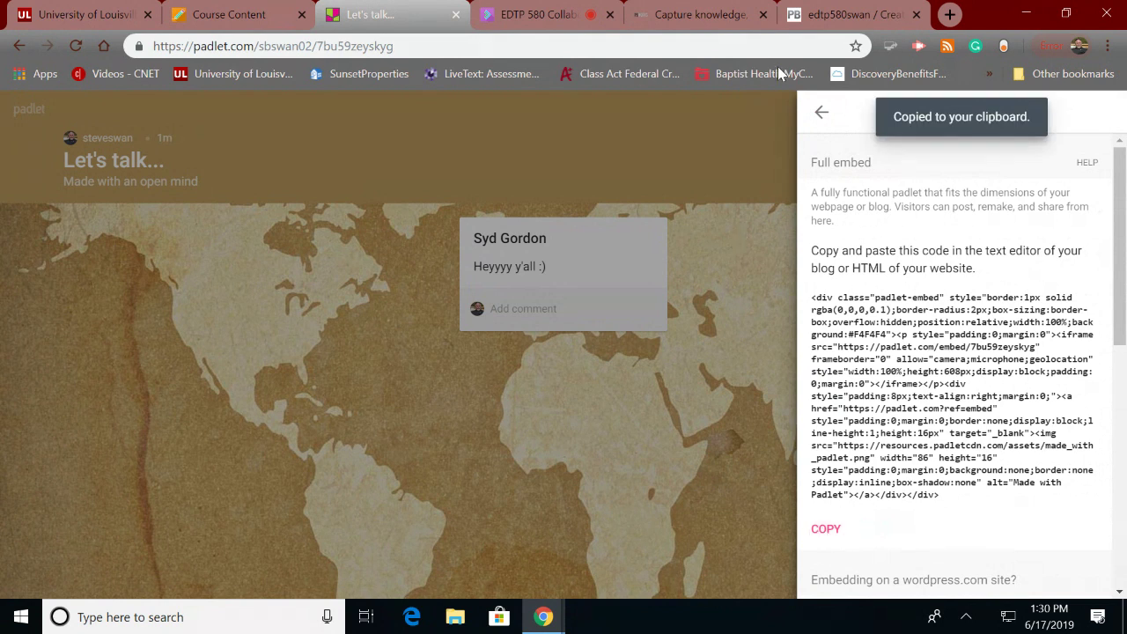
- Switch to the PBworks wiki and create a new page named "Module 3"
{"action": "left_click", "coordinate": [797, 18]}
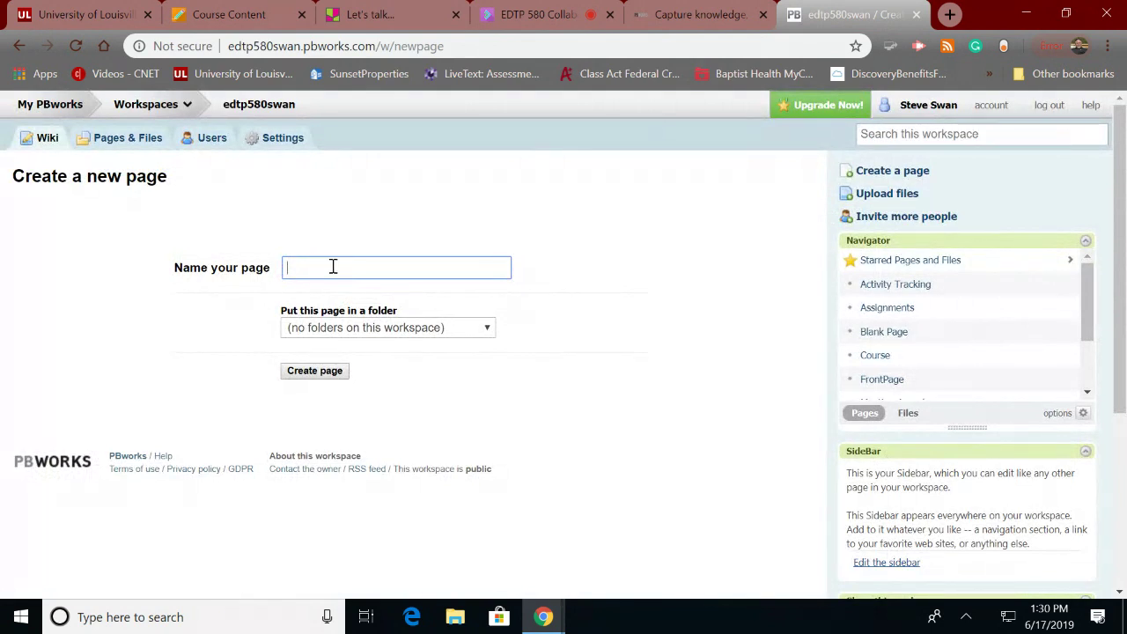
{"action": "type", "text": "Module 3"}
{"action": "left_click", "coordinate": [308, 374]}
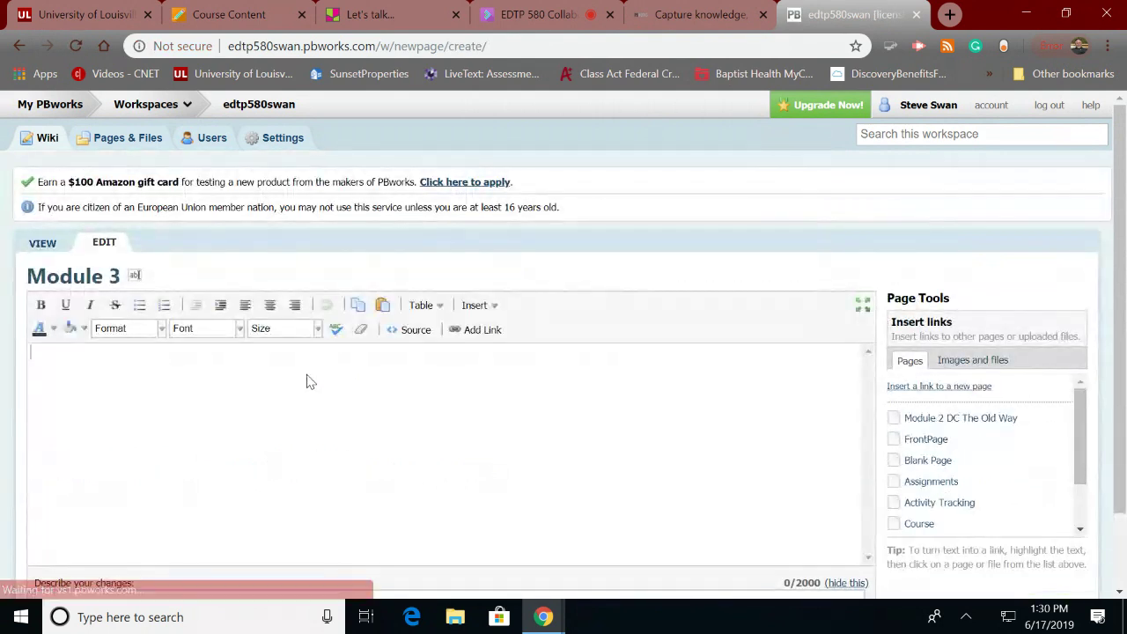
- Embed the copied padlet code in the Module 3 page as an HTML/JavaScript plugin with JavaScript allowed, and save the page
{"action": "left_click", "coordinate": [496, 316]}
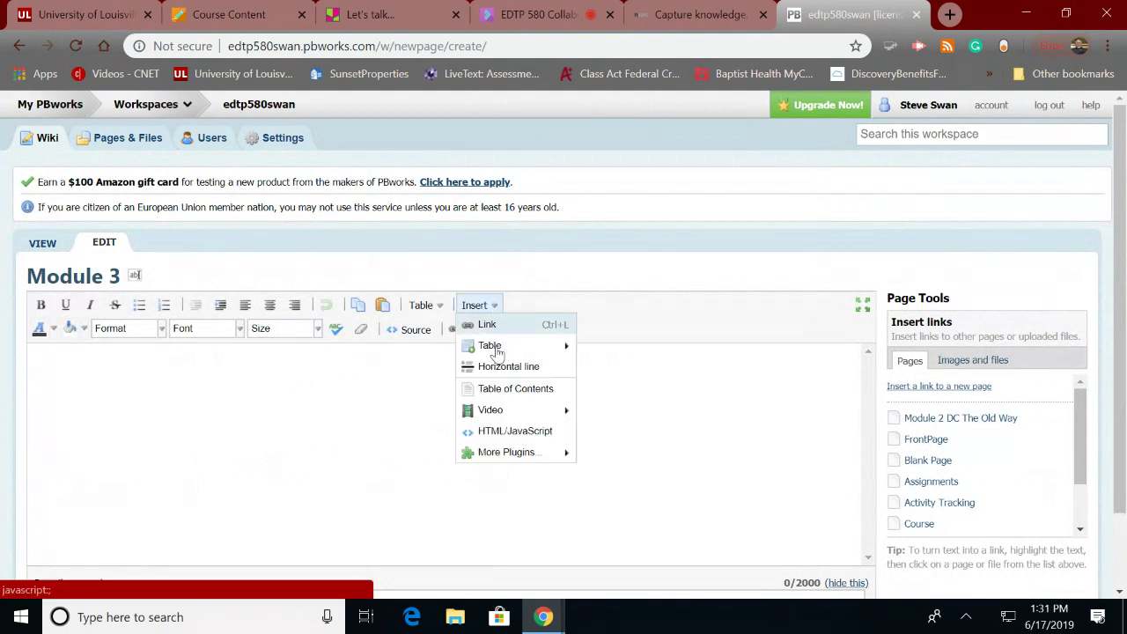
{"action": "left_click", "coordinate": [494, 440]}
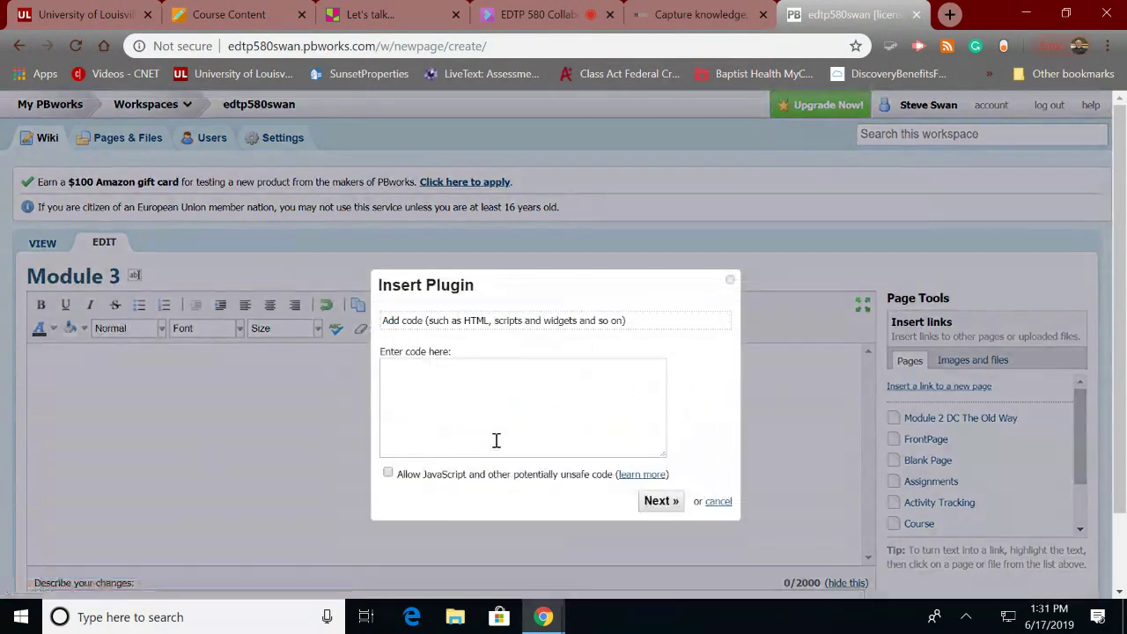
{"action": "left_click", "coordinate": [395, 378]}
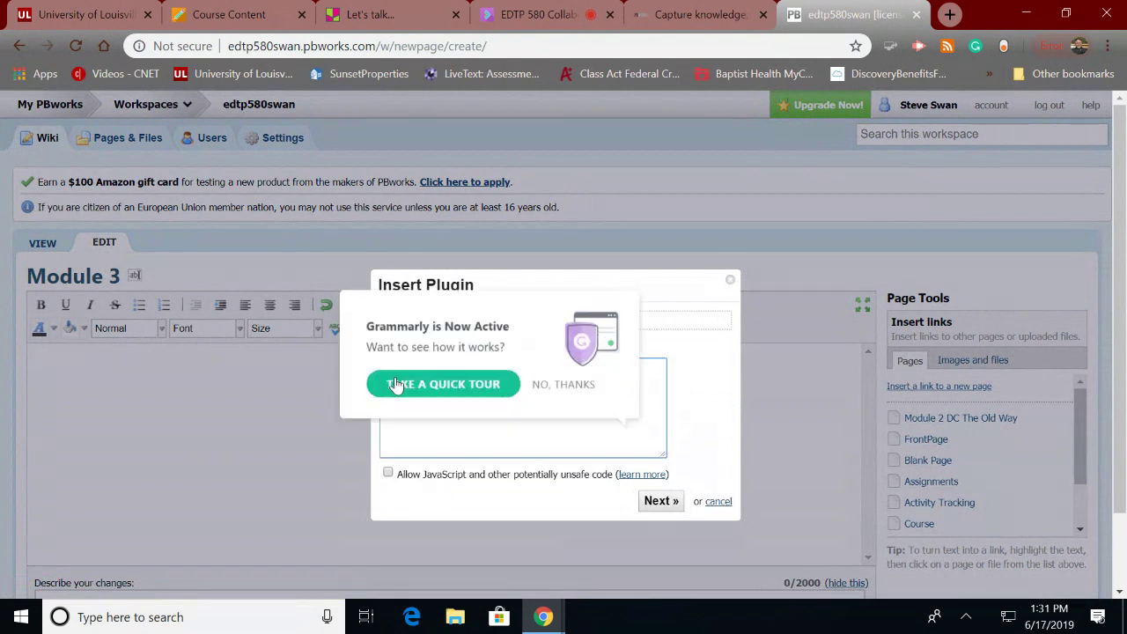
{"action": "left_click", "coordinate": [573, 384]}
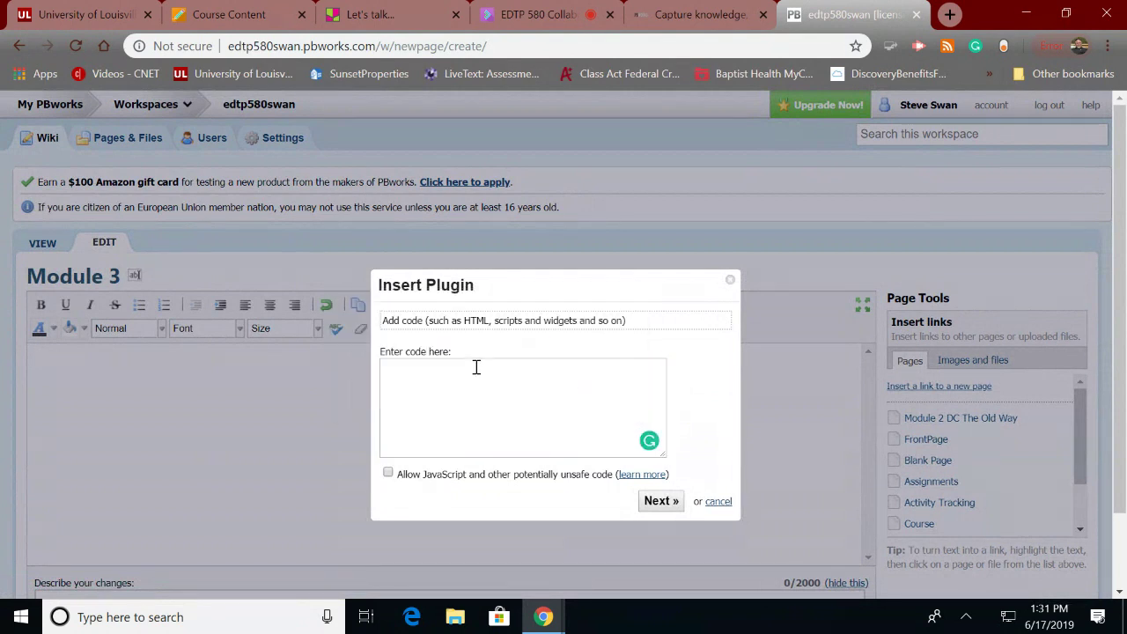
{"action": "left_click", "coordinate": [445, 368]}
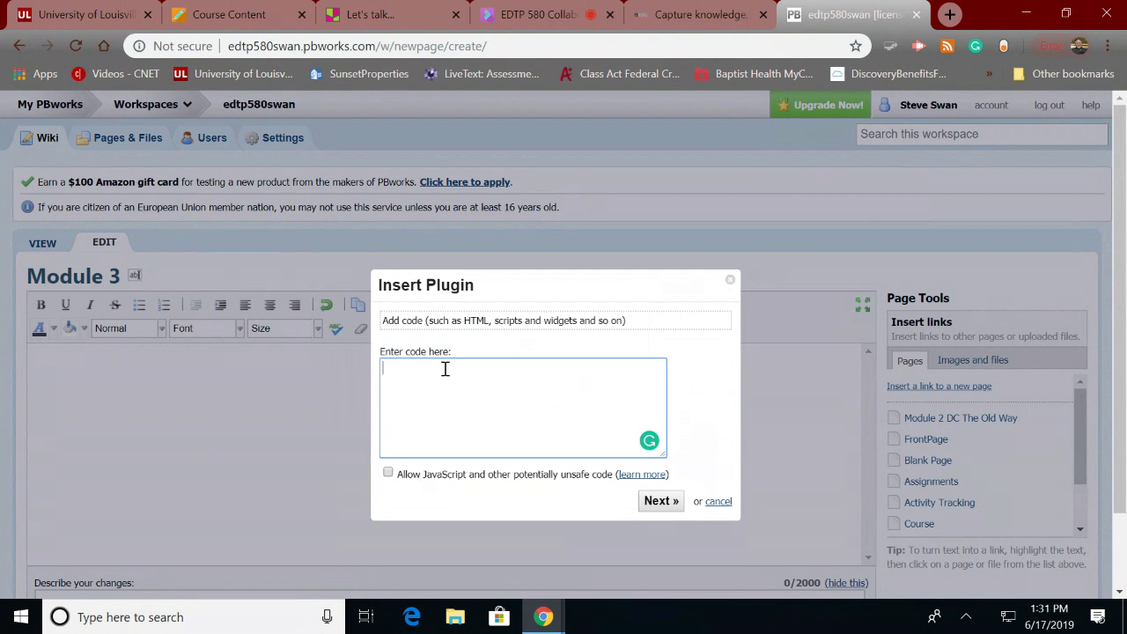
{"action": "key", "text": "ctrl+v"}
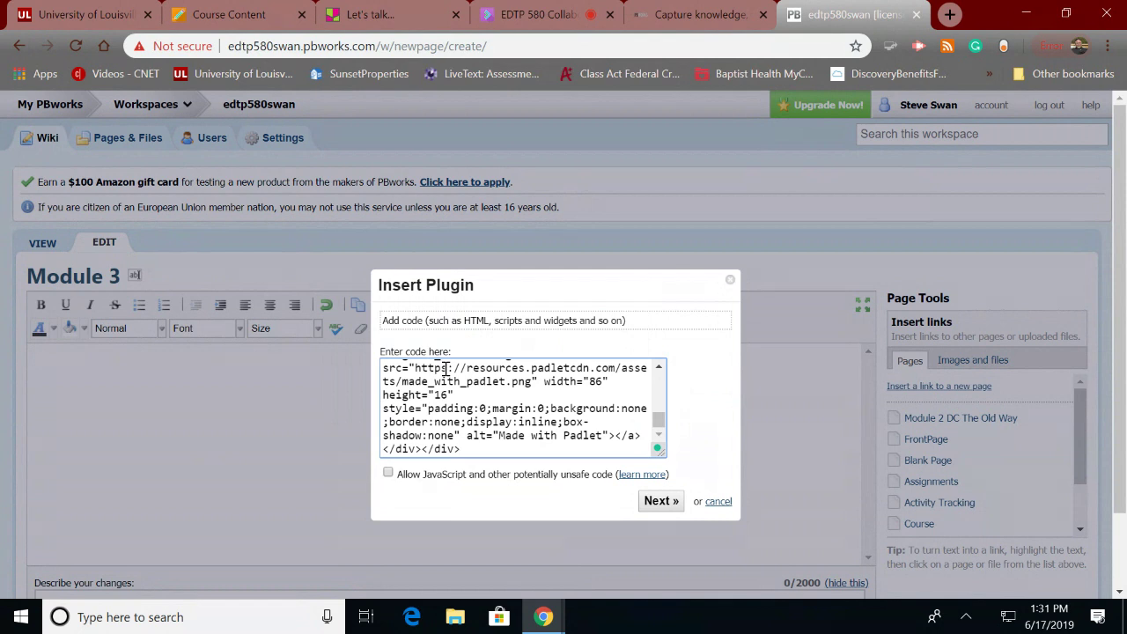
{"action": "left_click", "coordinate": [389, 474]}
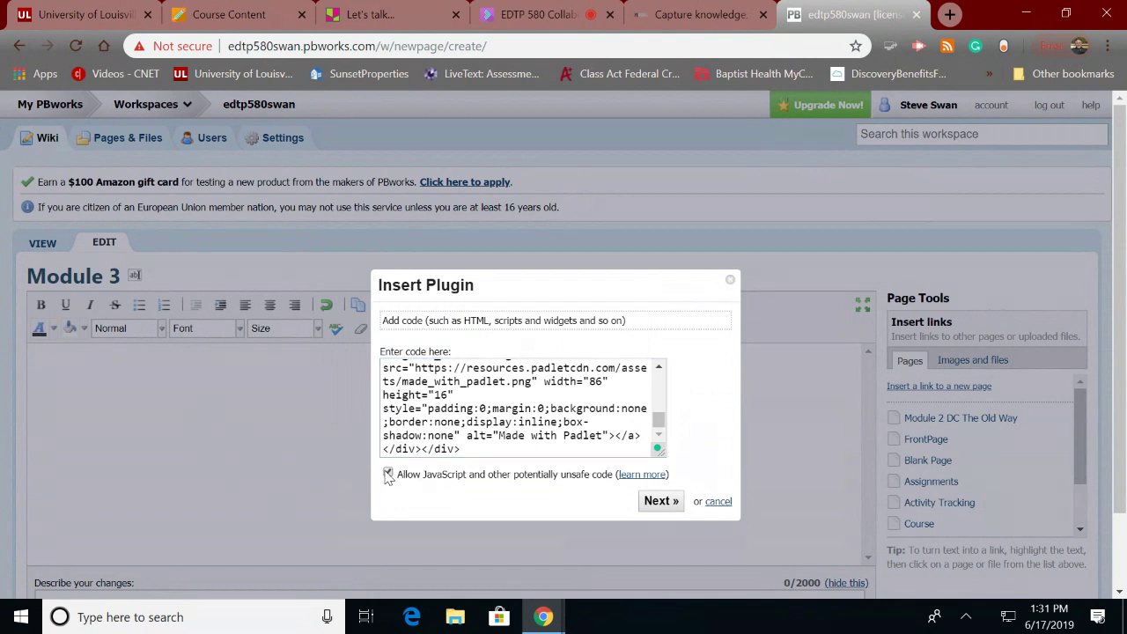
{"action": "left_click", "coordinate": [667, 502]}
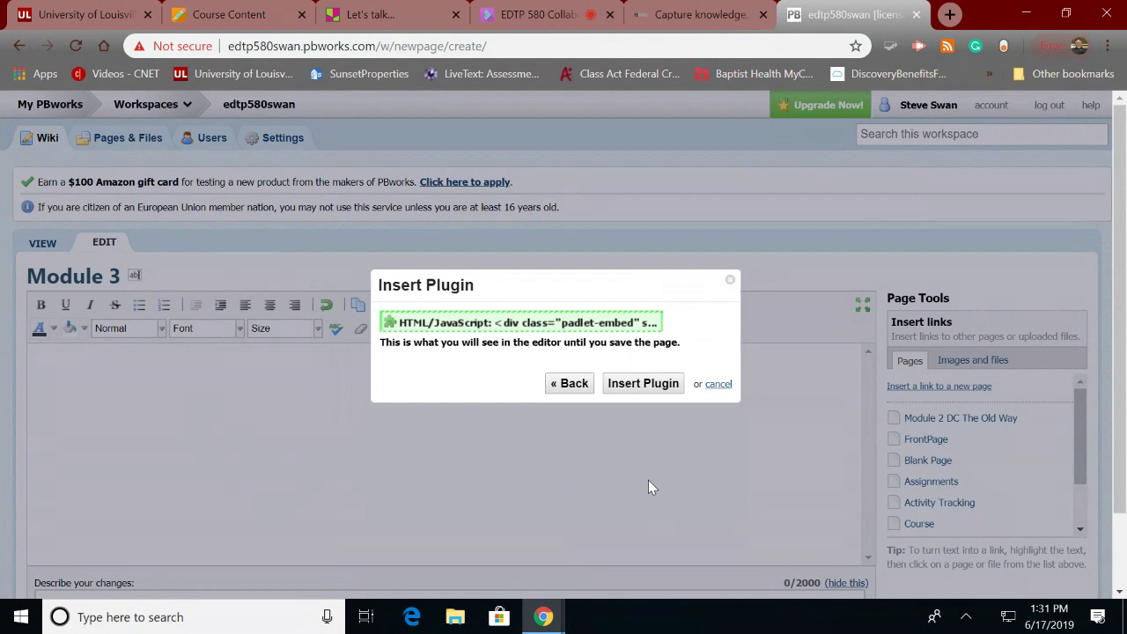
{"action": "left_click", "coordinate": [631, 383]}
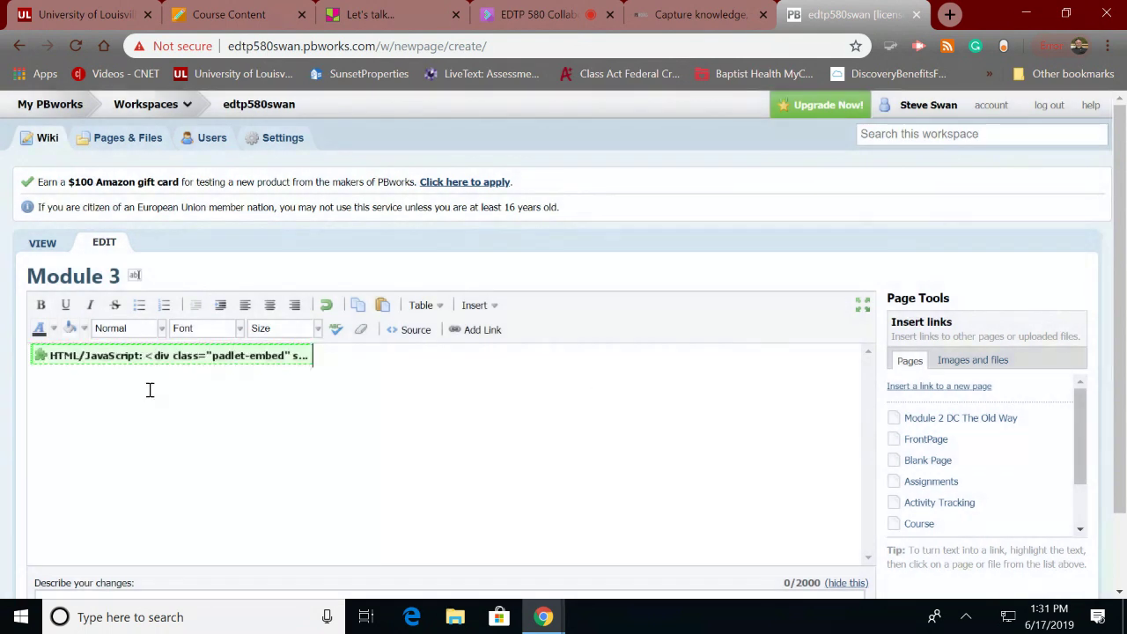
{"action": "scroll", "coordinate": [101, 408], "scroll_direction": "down", "scroll_amount": 1}
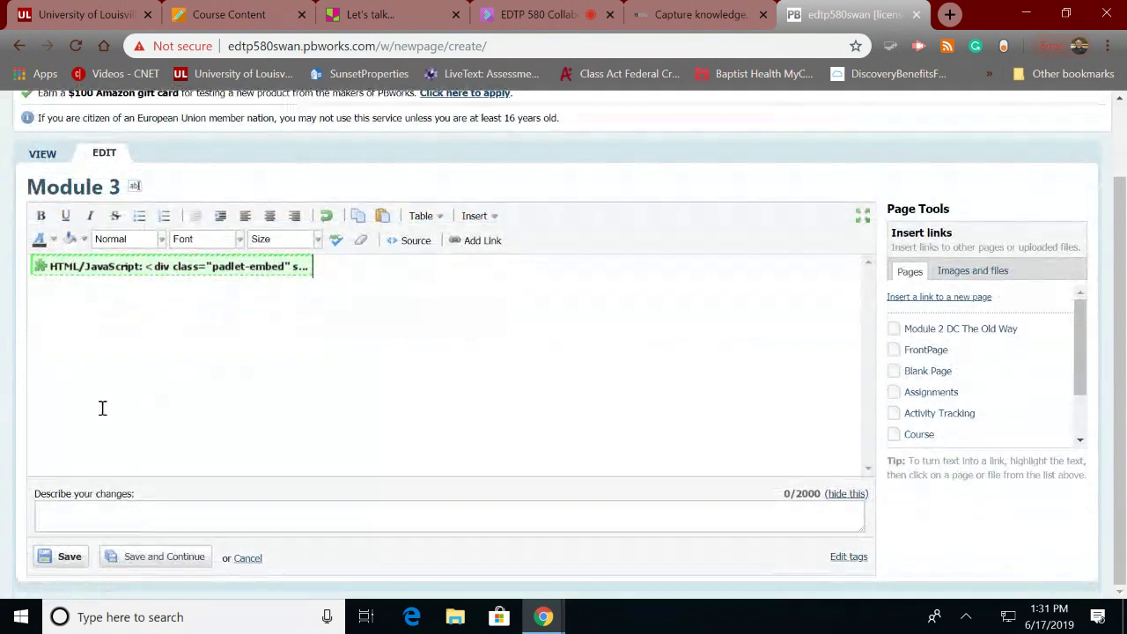
{"action": "left_click", "coordinate": [67, 574]}
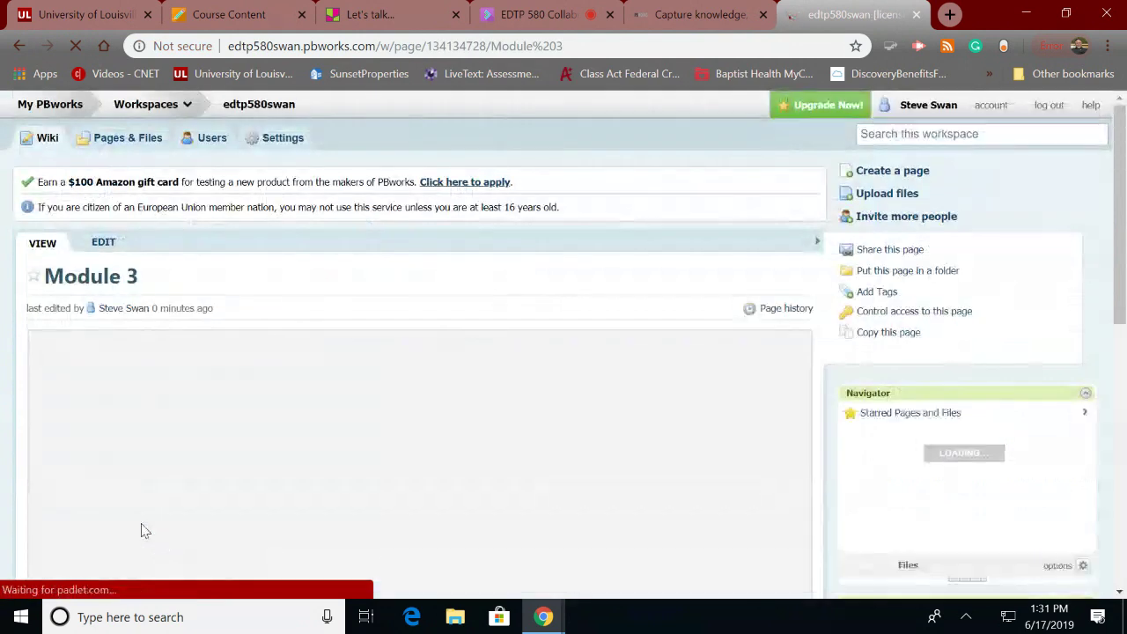
- Add a new post to the padlet embedded in the Module 3 page, titled with the poster's first name
{"action": "scroll", "coordinate": [142, 527], "scroll_direction": "down", "scroll_amount": 5}
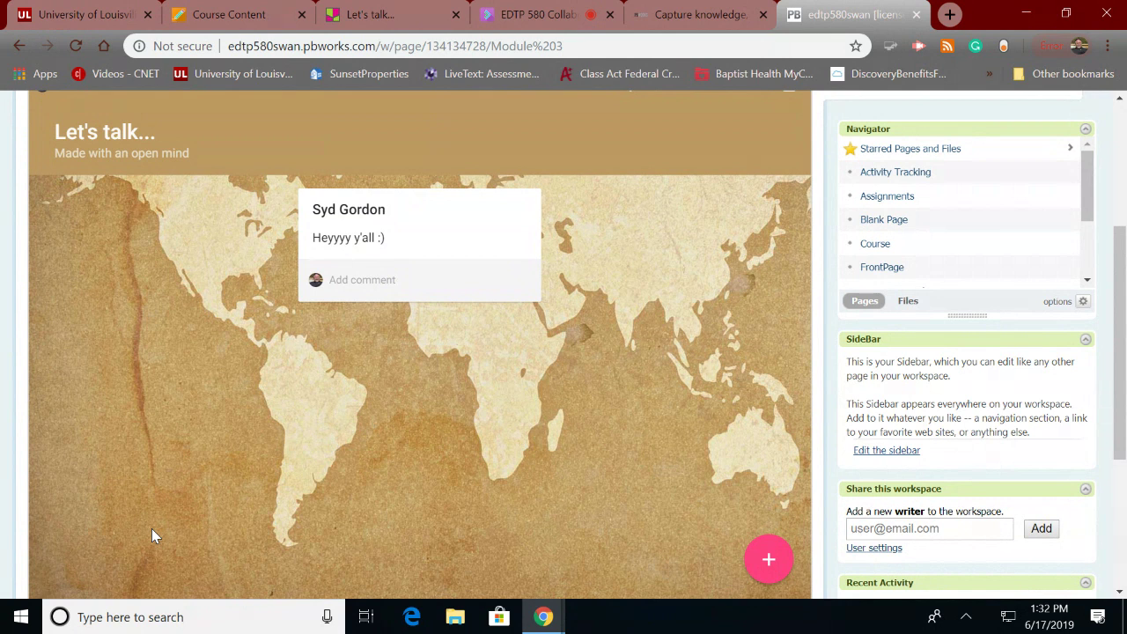
{"action": "left_click", "coordinate": [768, 560]}
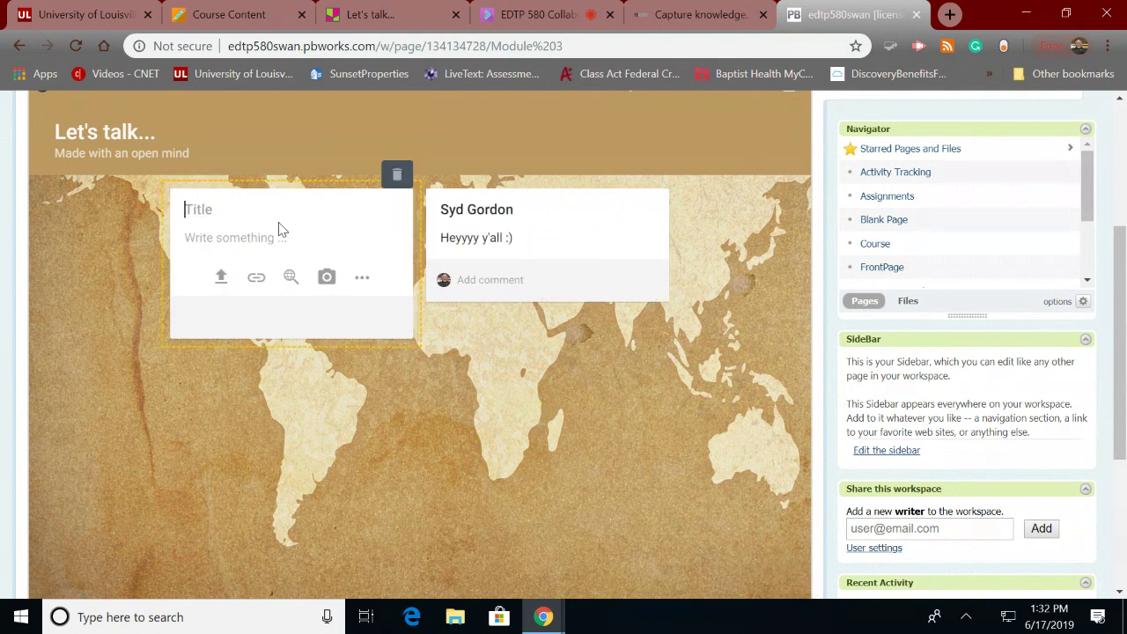
{"action": "type", "text": "Steve"}
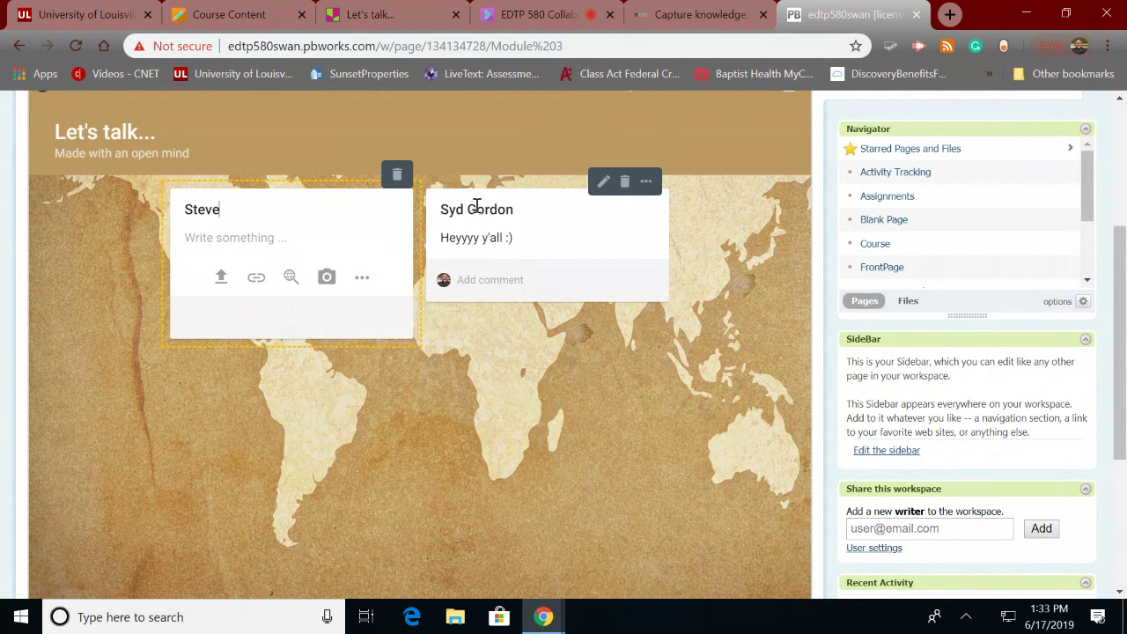
- Reopen the Module 3 page for editing, review the content types available for insertion, and save the page
{"action": "scroll", "coordinate": [475, 207], "scroll_direction": "down", "scroll_amount": 3}
{"action": "scroll", "coordinate": [476, 206], "scroll_direction": "up", "scroll_amount": 6}
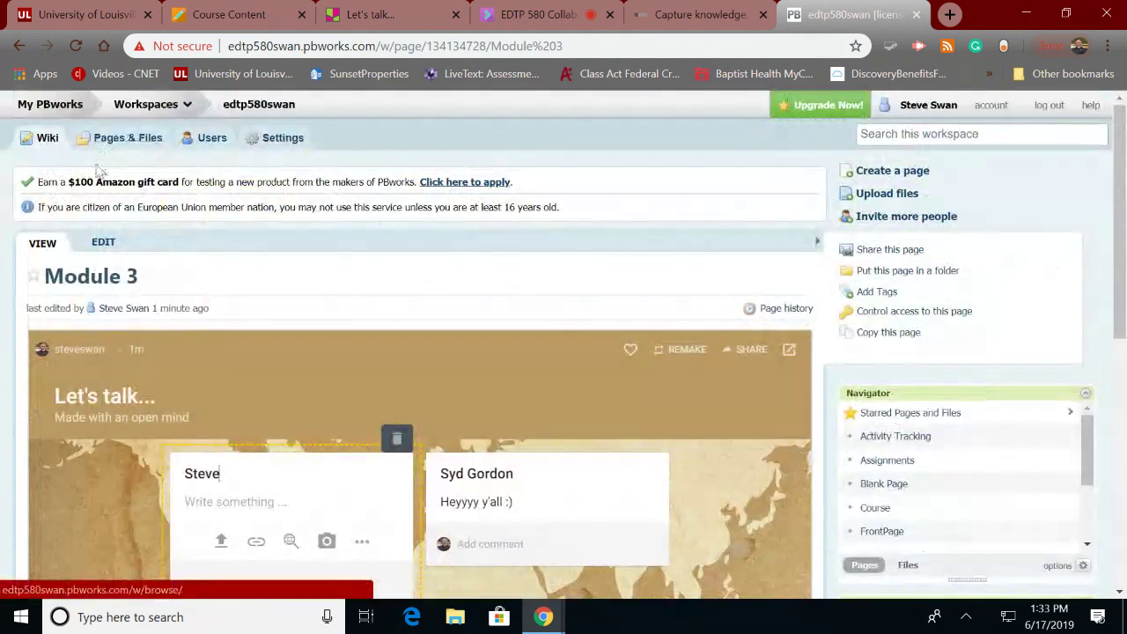
{"action": "left_click", "coordinate": [103, 242]}
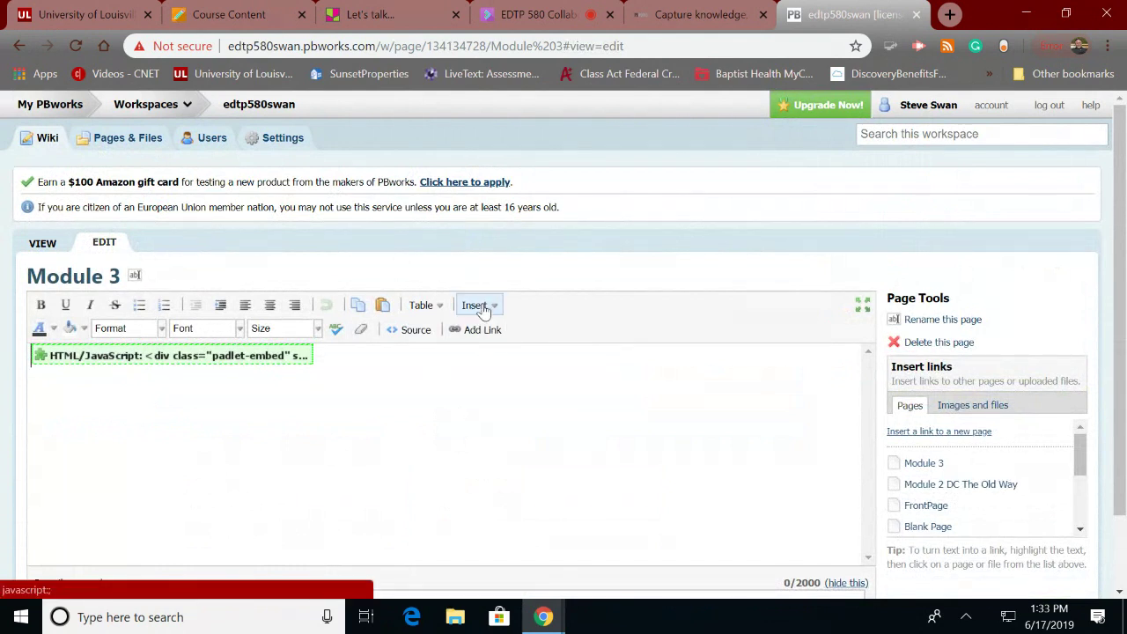
{"action": "left_click", "coordinate": [476, 306]}
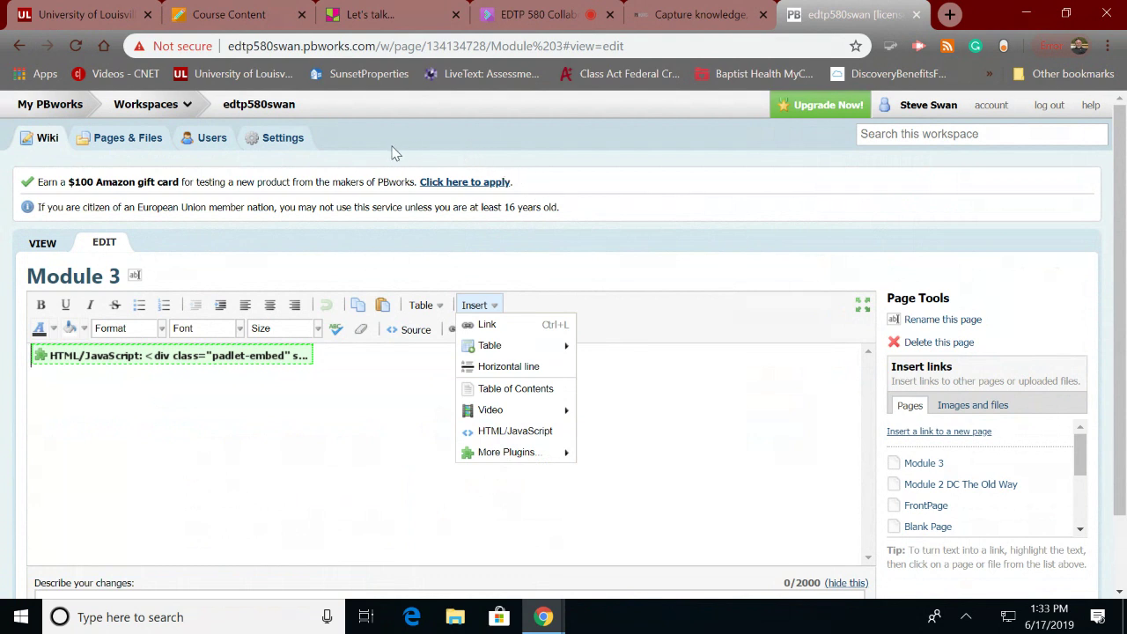
{"action": "scroll", "coordinate": [88, 404], "scroll_direction": "down", "scroll_amount": 2}
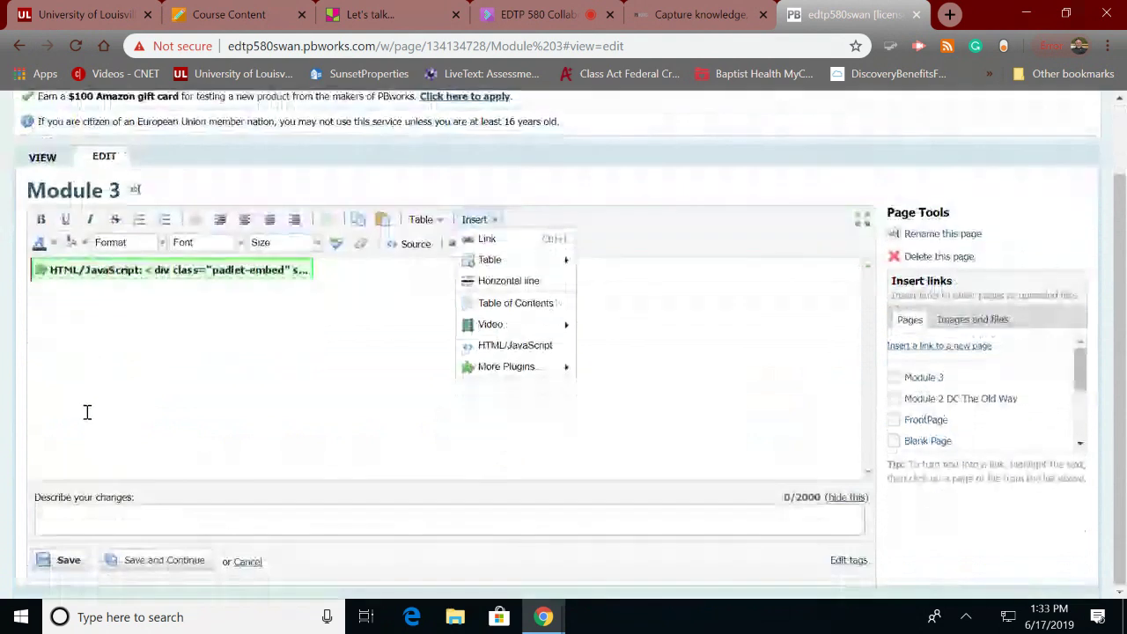
{"action": "left_click", "coordinate": [70, 562]}
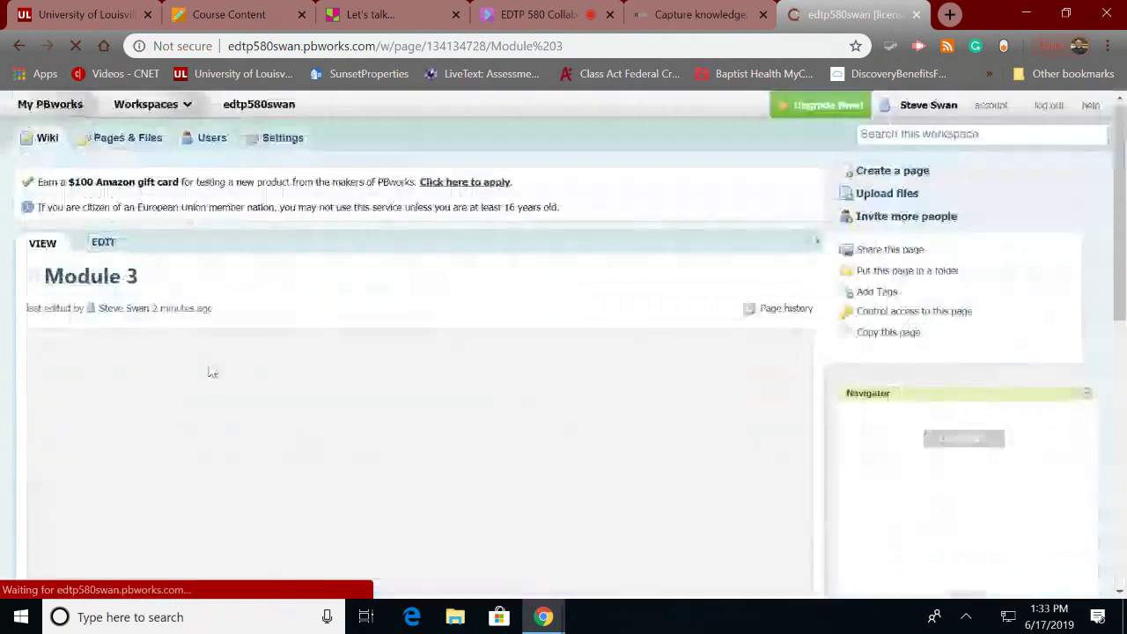
- Examine the embedded padlet on the saved page, including the new post's comment field and its post options
{"action": "scroll", "coordinate": [265, 368], "scroll_direction": "down", "scroll_amount": 4}
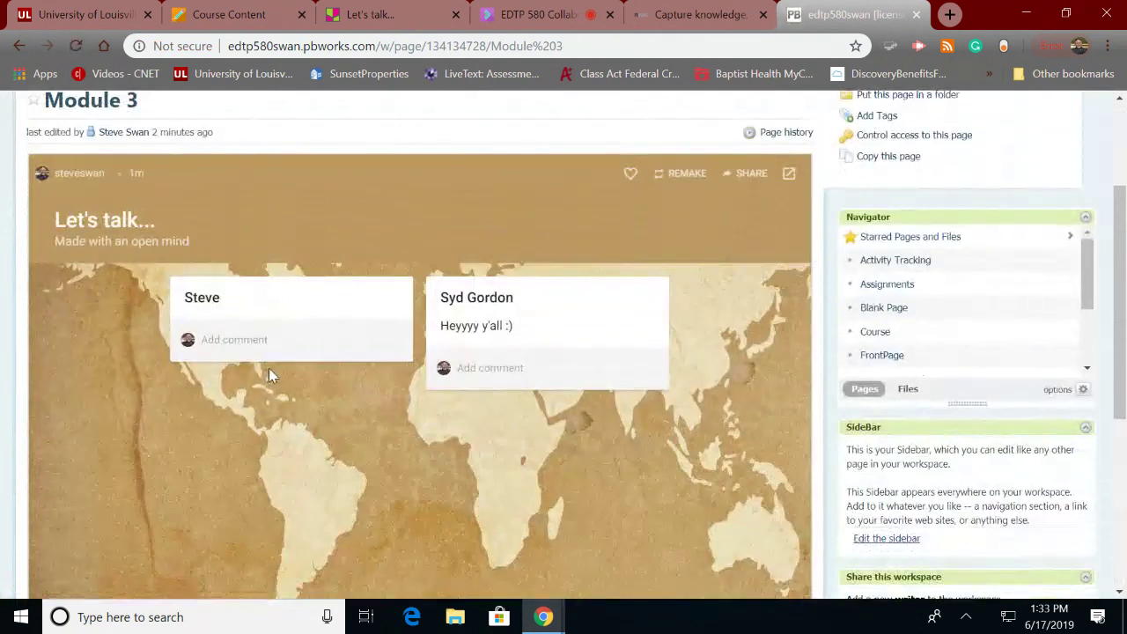
{"action": "scroll", "coordinate": [269, 368], "scroll_direction": "down", "scroll_amount": 1}
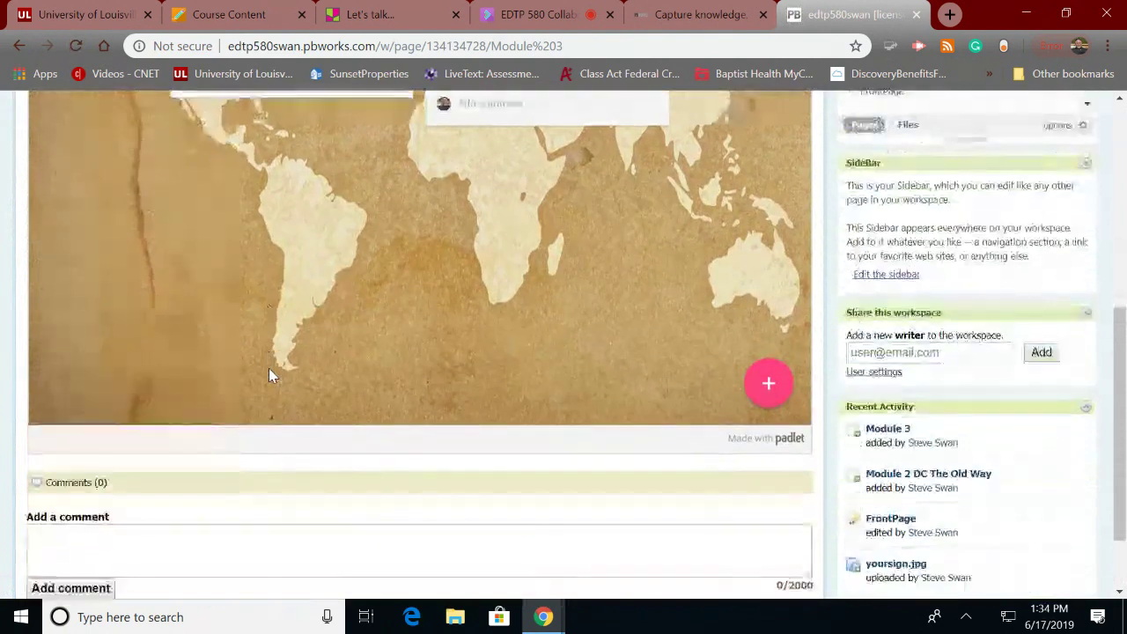
{"action": "scroll", "coordinate": [270, 368], "scroll_direction": "up", "scroll_amount": 1}
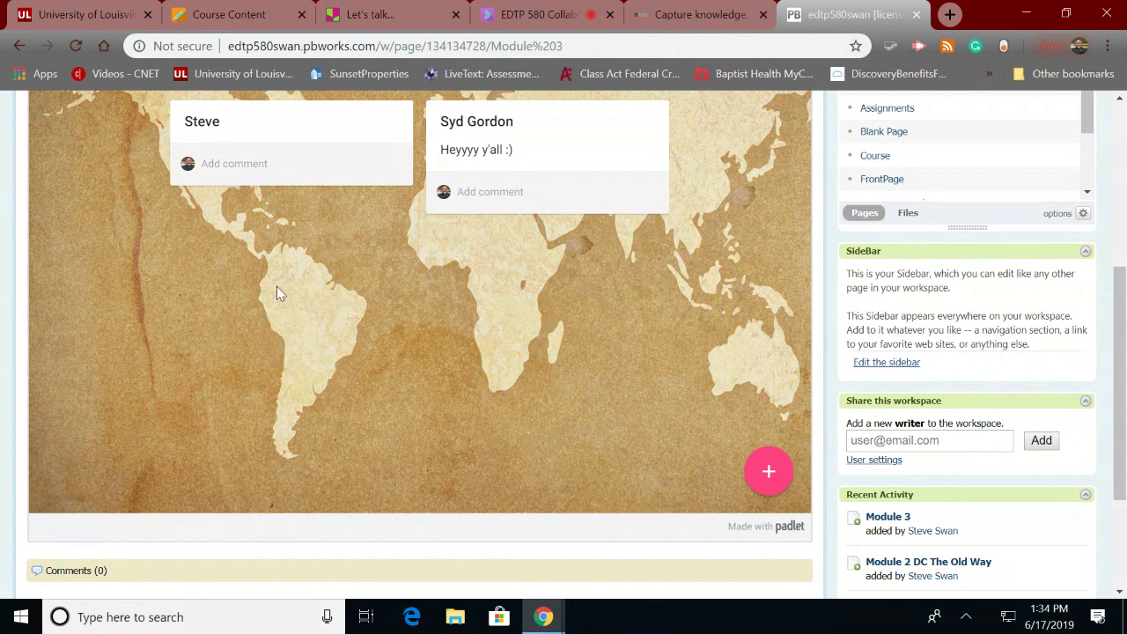
{"action": "left_click", "coordinate": [296, 164]}
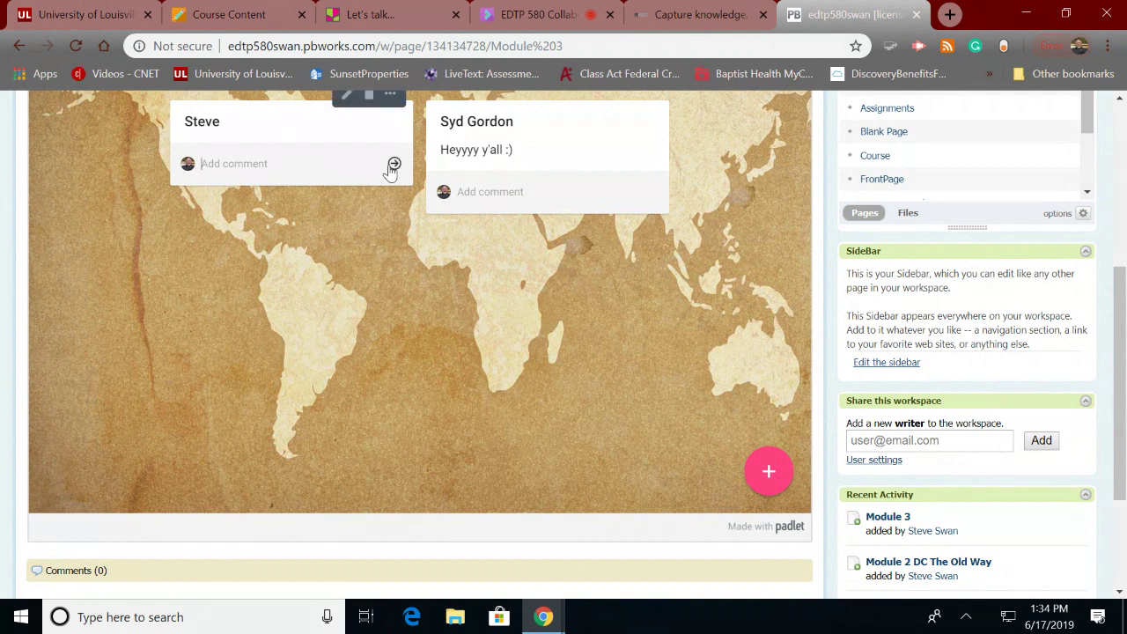
{"action": "scroll", "coordinate": [408, 227], "scroll_direction": "down", "scroll_amount": 2}
{"action": "scroll", "coordinate": [409, 226], "scroll_direction": "up", "scroll_amount": 6}
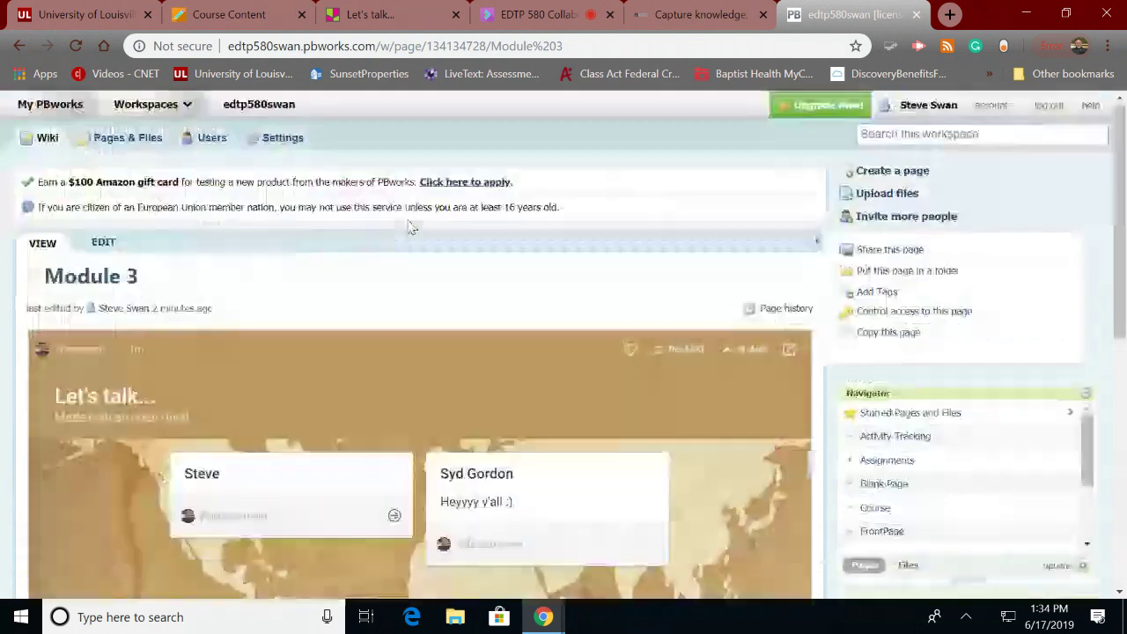
{"action": "scroll", "coordinate": [407, 226], "scroll_direction": "down", "scroll_amount": 3}
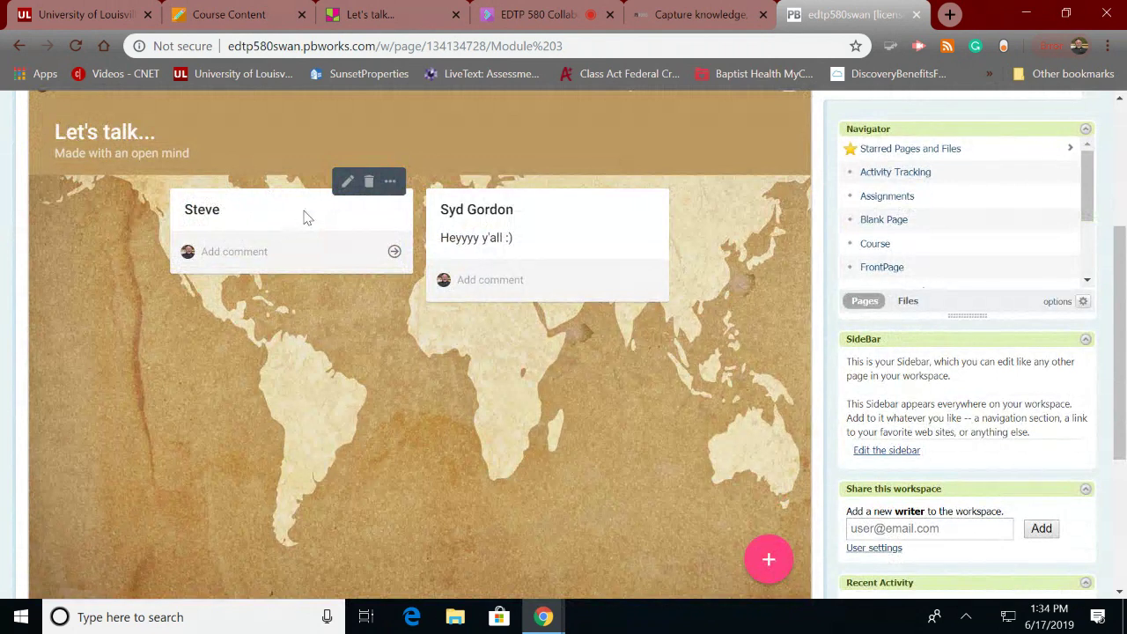
{"action": "left_click", "coordinate": [389, 185]}
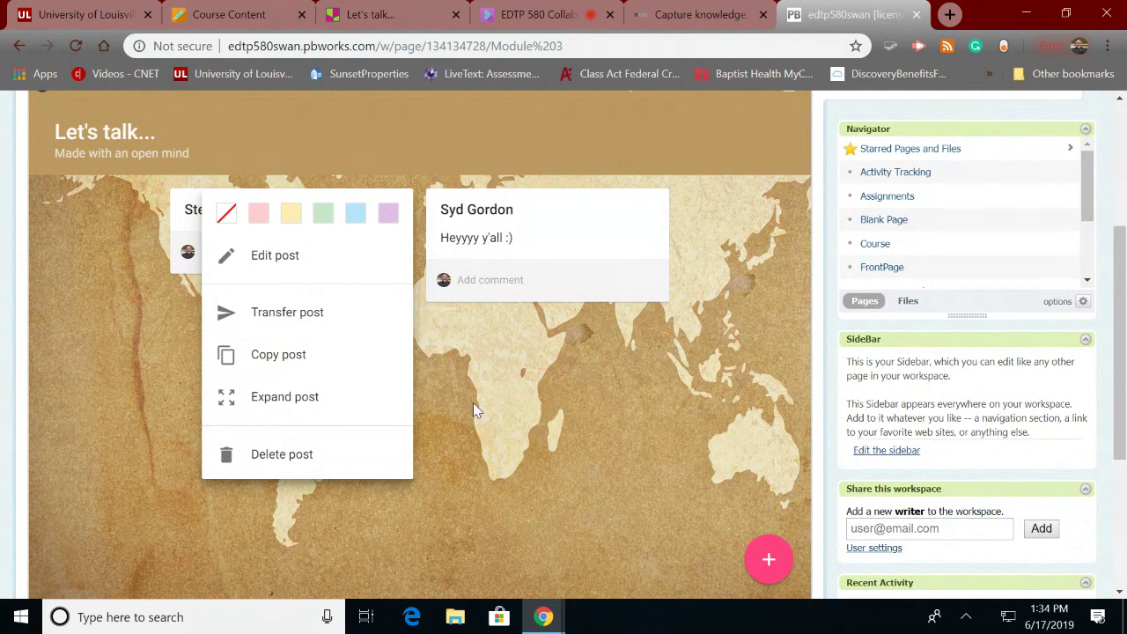
{"action": "left_click", "coordinate": [434, 414]}
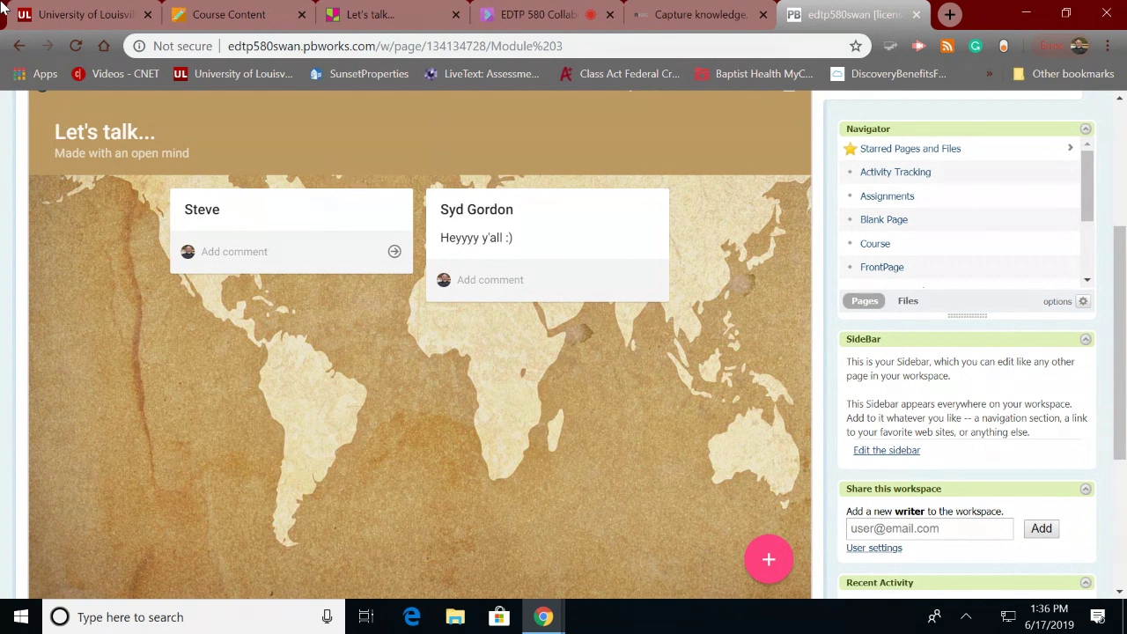
- Switch to the Blackboard course content, open the Answer Garden link from the survey assignment, and close the "Let's talk..." padlet page
{"action": "left_click", "coordinate": [179, 19]}
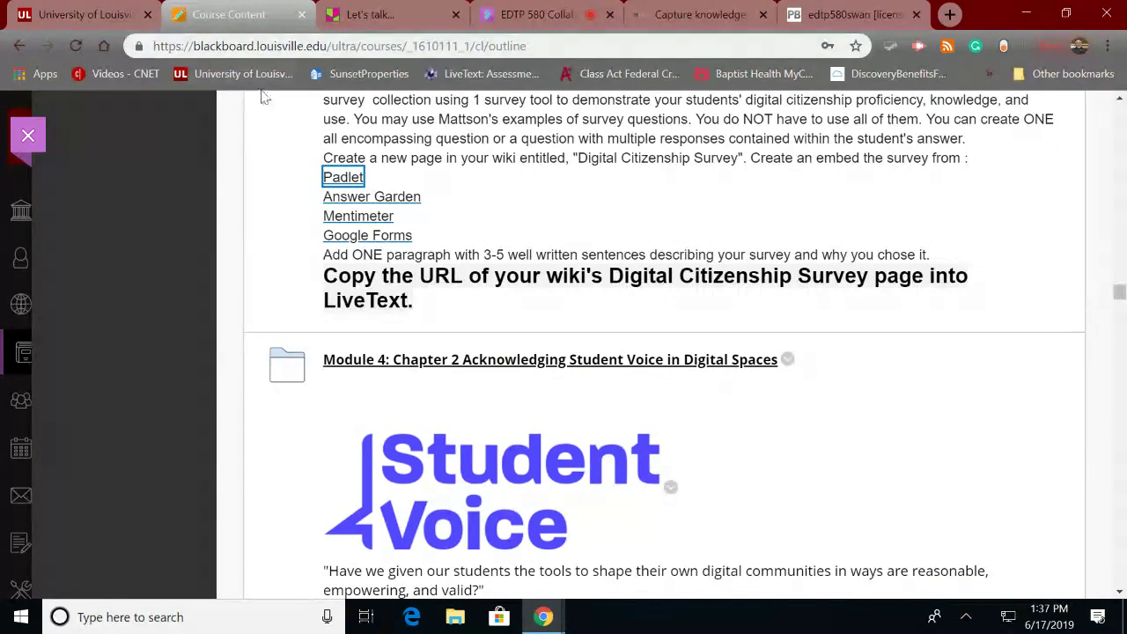
{"action": "left_click", "coordinate": [405, 201]}
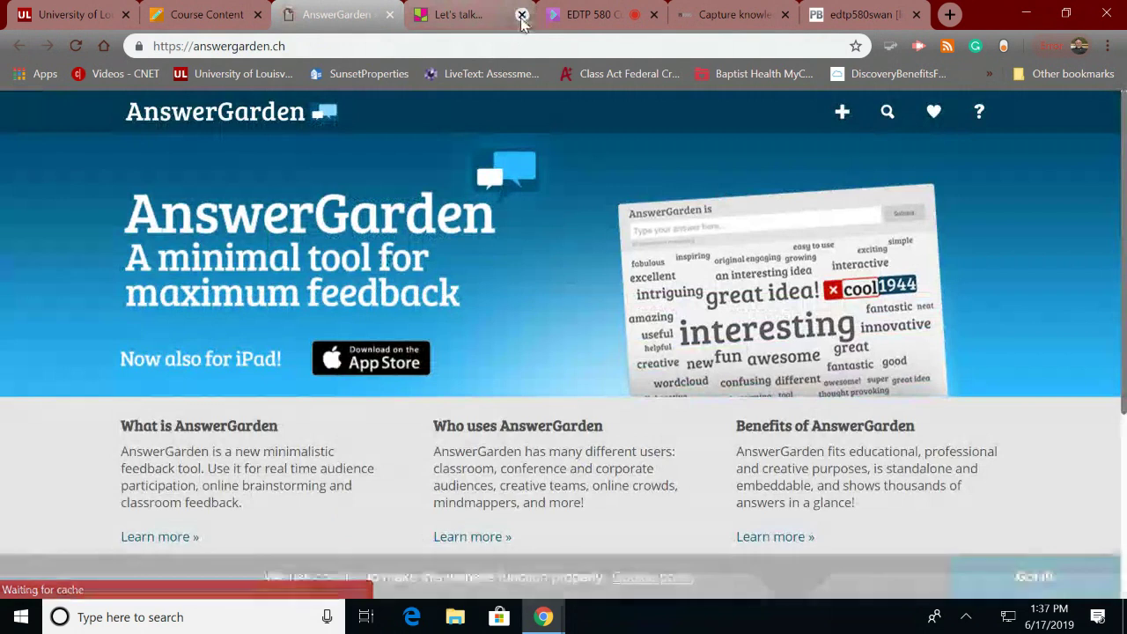
{"action": "left_click", "coordinate": [522, 15]}
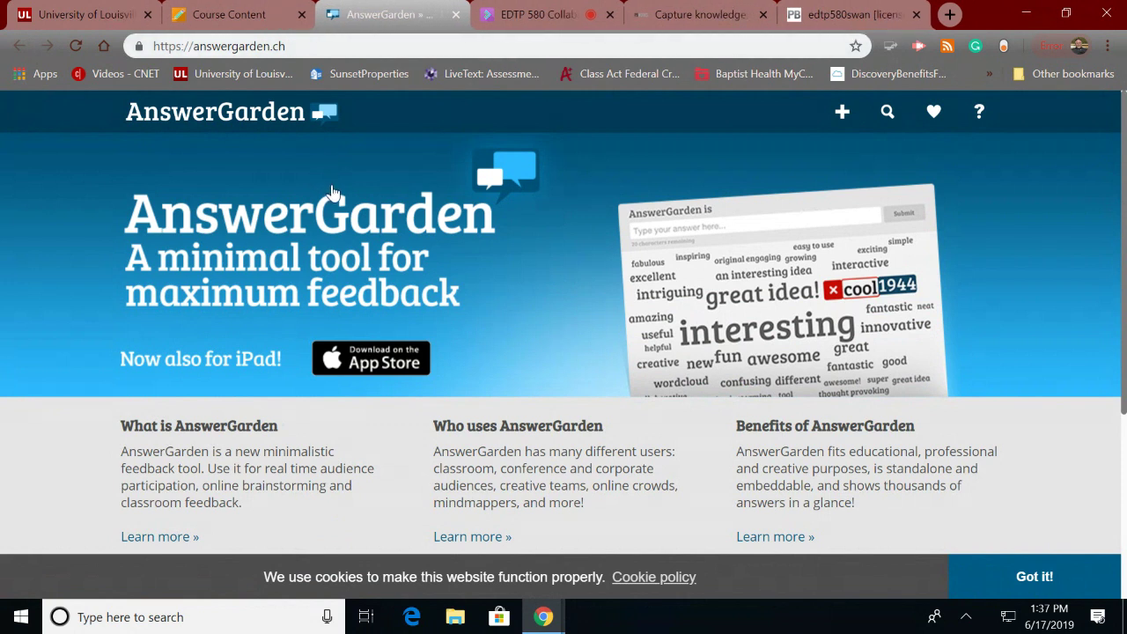
- Look through the AnswerGarden home page and start creating a new AnswerGarden
{"action": "scroll", "coordinate": [332, 190], "scroll_direction": "down", "scroll_amount": 3}
{"action": "scroll", "coordinate": [333, 192], "scroll_direction": "down", "scroll_amount": 2}
{"action": "scroll", "coordinate": [331, 187], "scroll_direction": "up", "scroll_amount": 4}
{"action": "scroll", "coordinate": [379, 239], "scroll_direction": "down", "scroll_amount": 3}
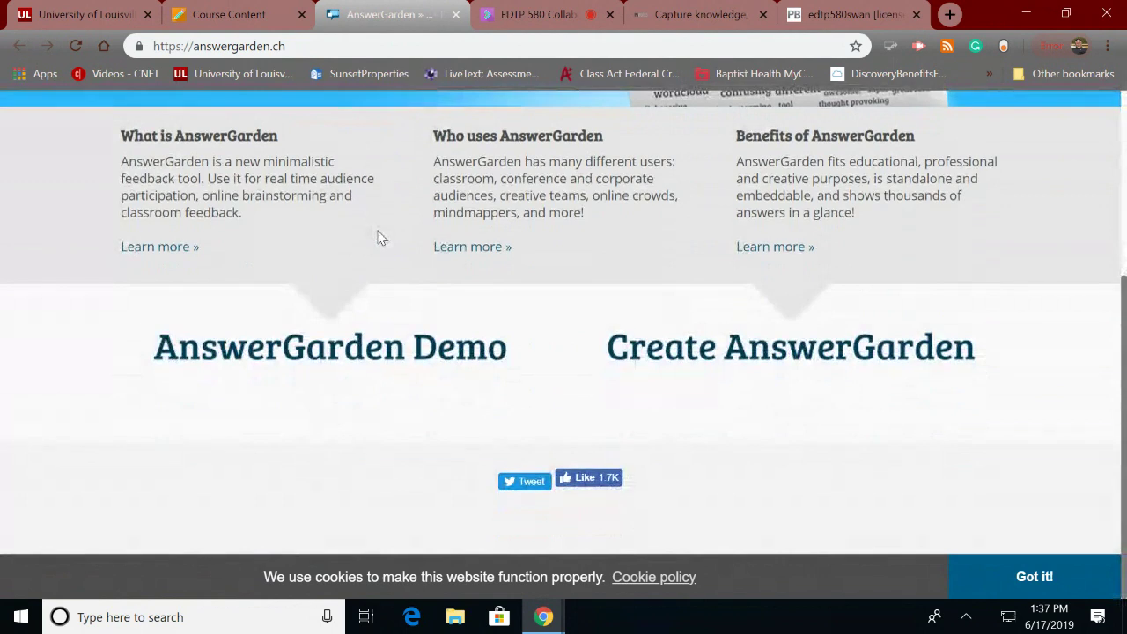
{"action": "left_click", "coordinate": [738, 352]}
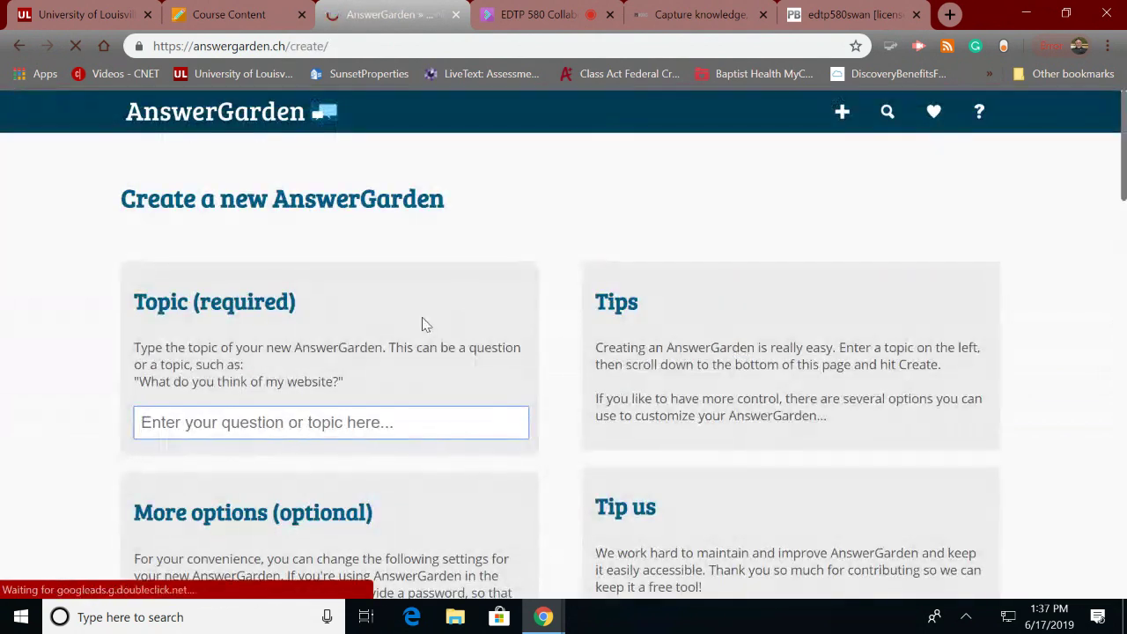
- Enter "How sholud be handle technology use in our class?" as the topic of the new AnswerGarden
{"action": "left_click", "coordinate": [224, 436]}
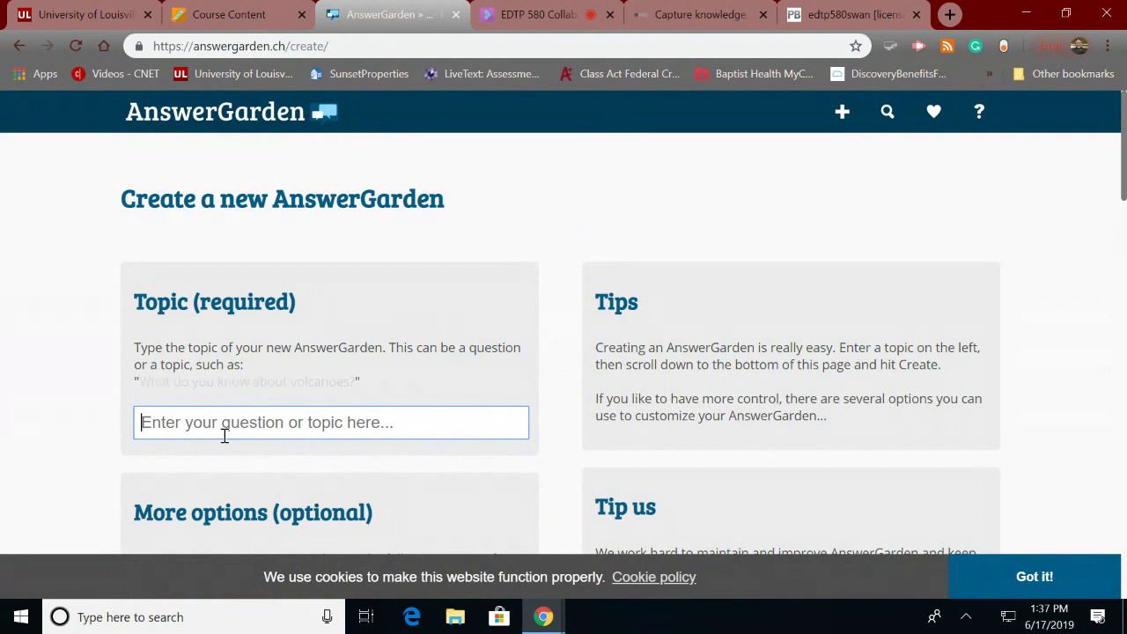
{"action": "type", "text": "How "}
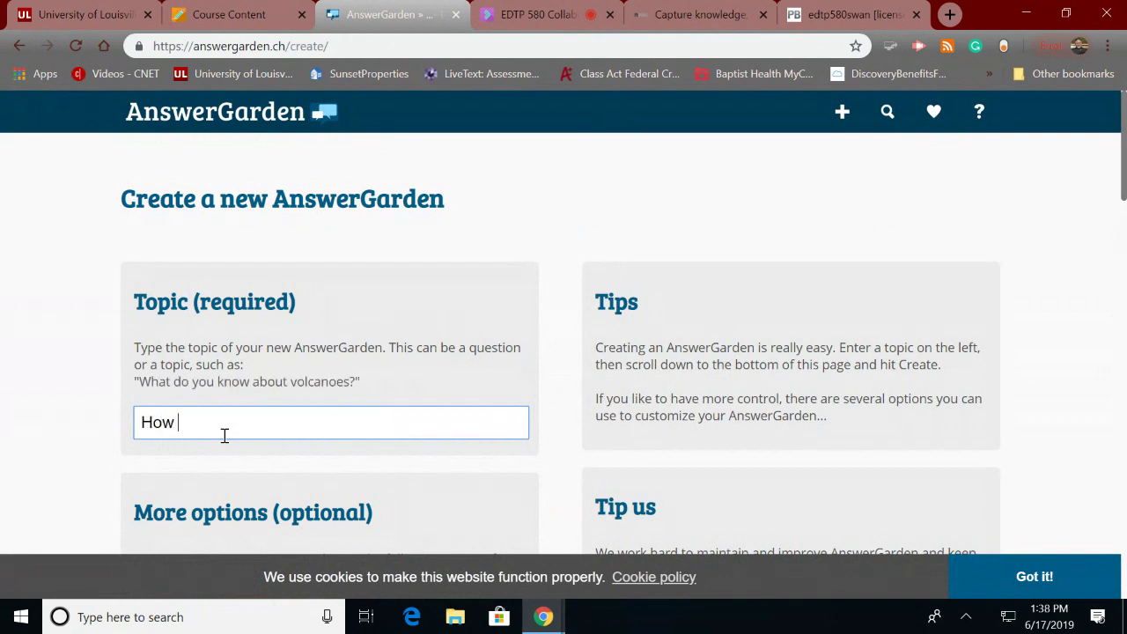
{"action": "type", "text": "sholud"}
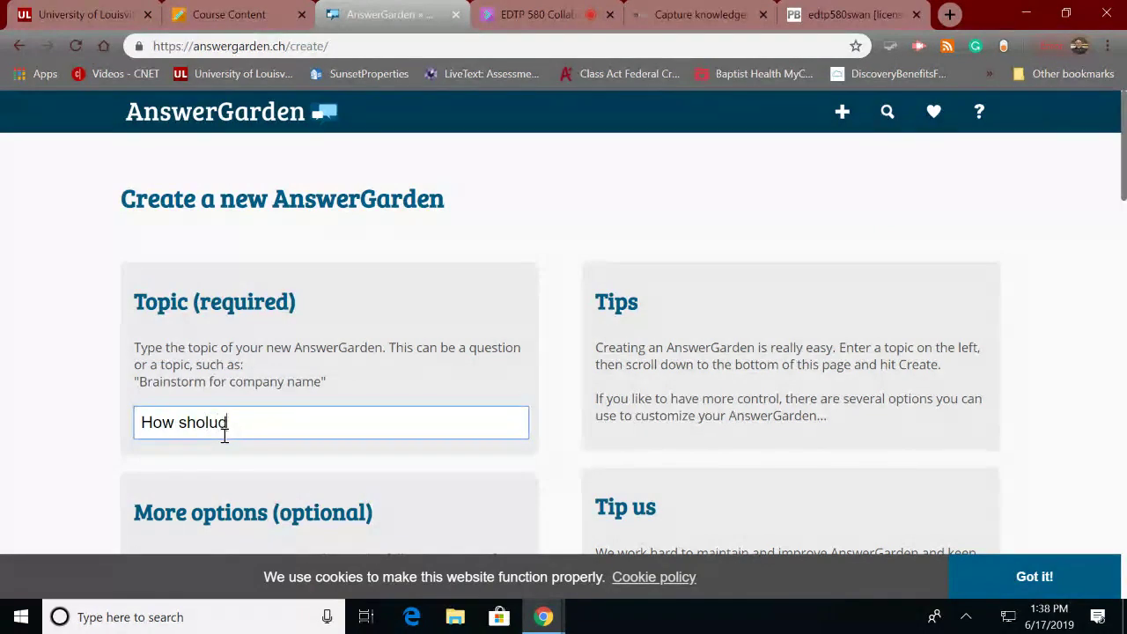
{"action": "type", "text": " be han"}
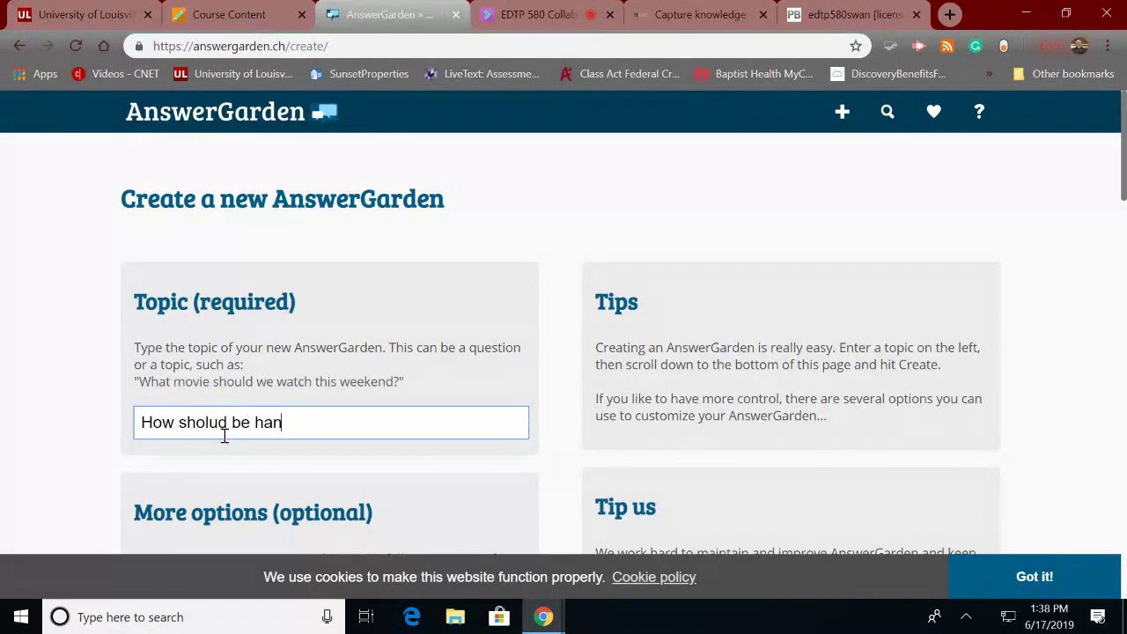
{"action": "type", "text": "dle t"}
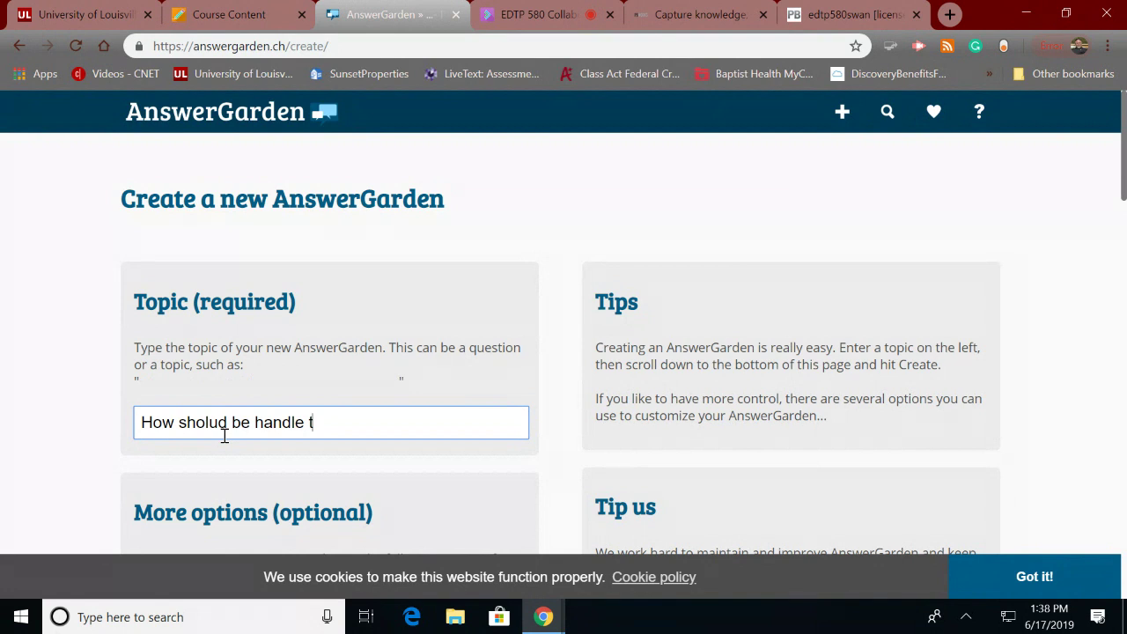
{"action": "type", "text": "echnology"}
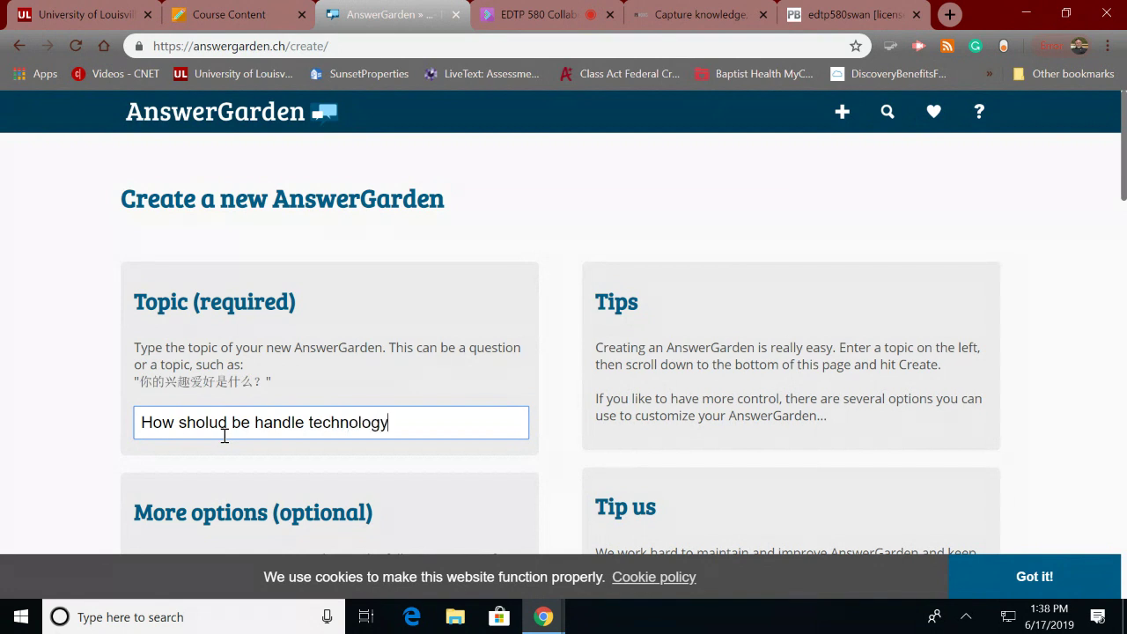
{"action": "type", "text": " use in o"}
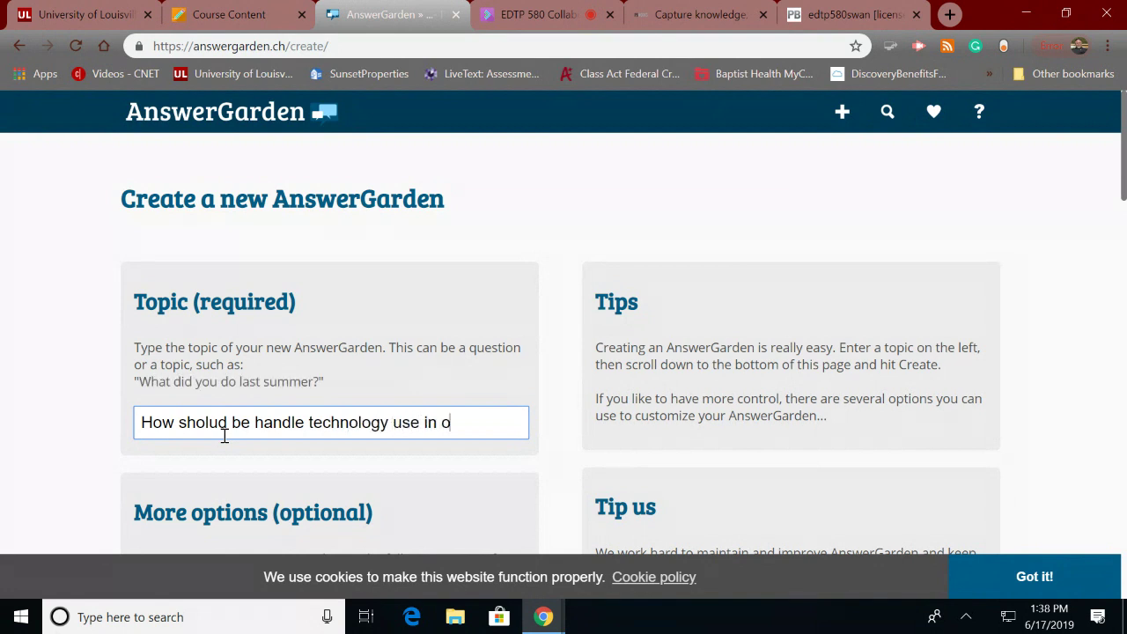
{"action": "type", "text": "ur clas"}
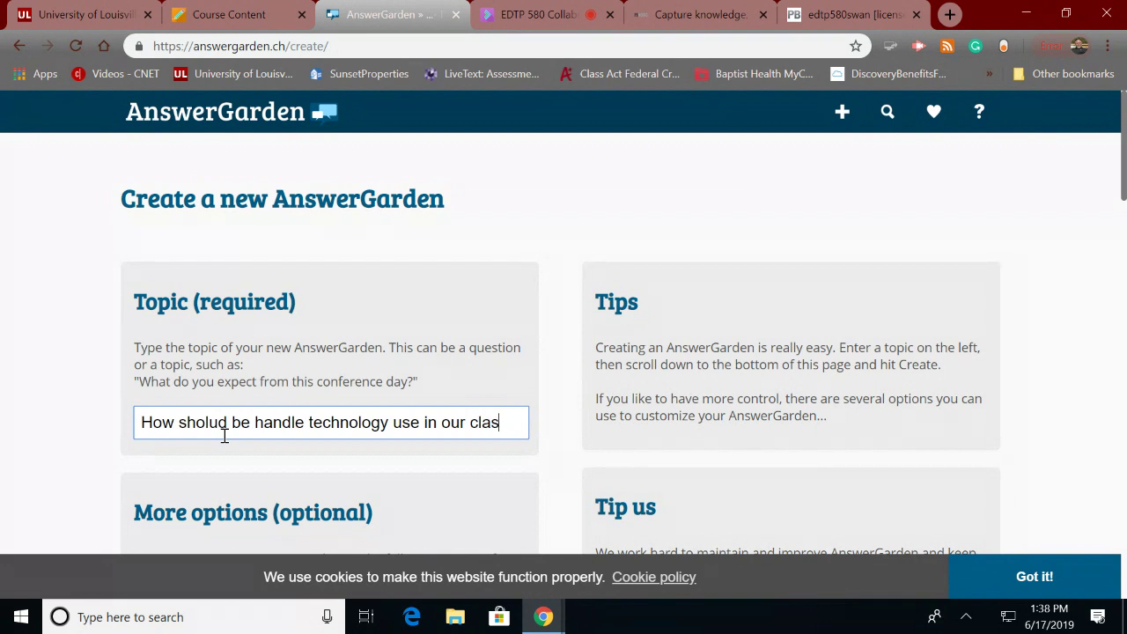
{"action": "type", "text": "s?"}
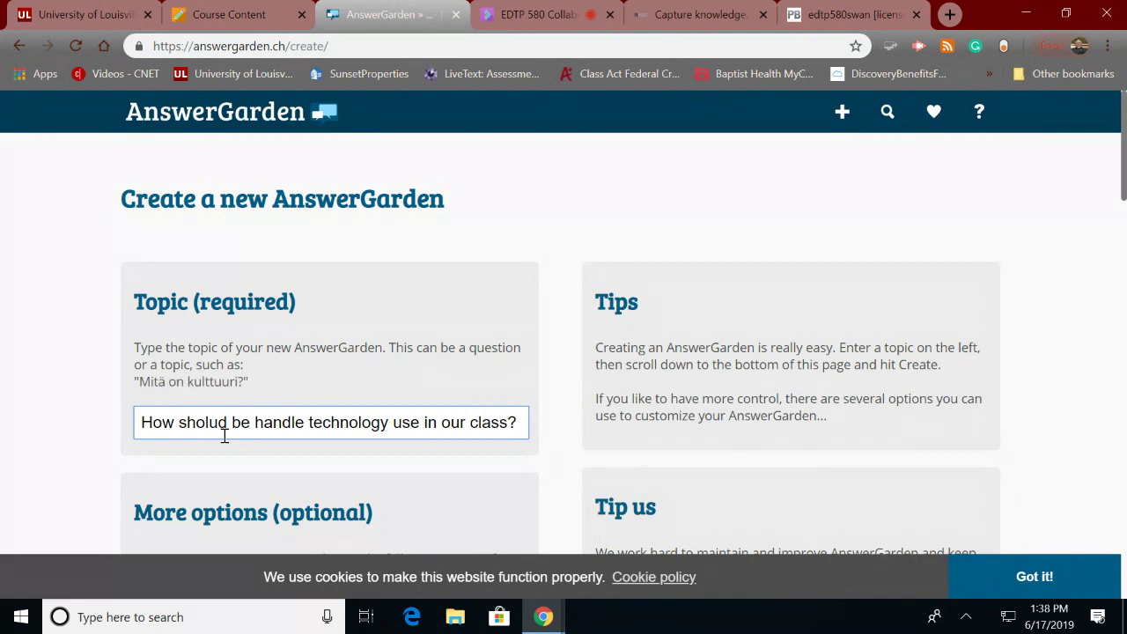
- Try the Brainstorm and Classroom modes, and set the new AnswerGarden's mode to Moderator
{"action": "scroll", "coordinate": [333, 537], "scroll_direction": "down", "scroll_amount": 3}
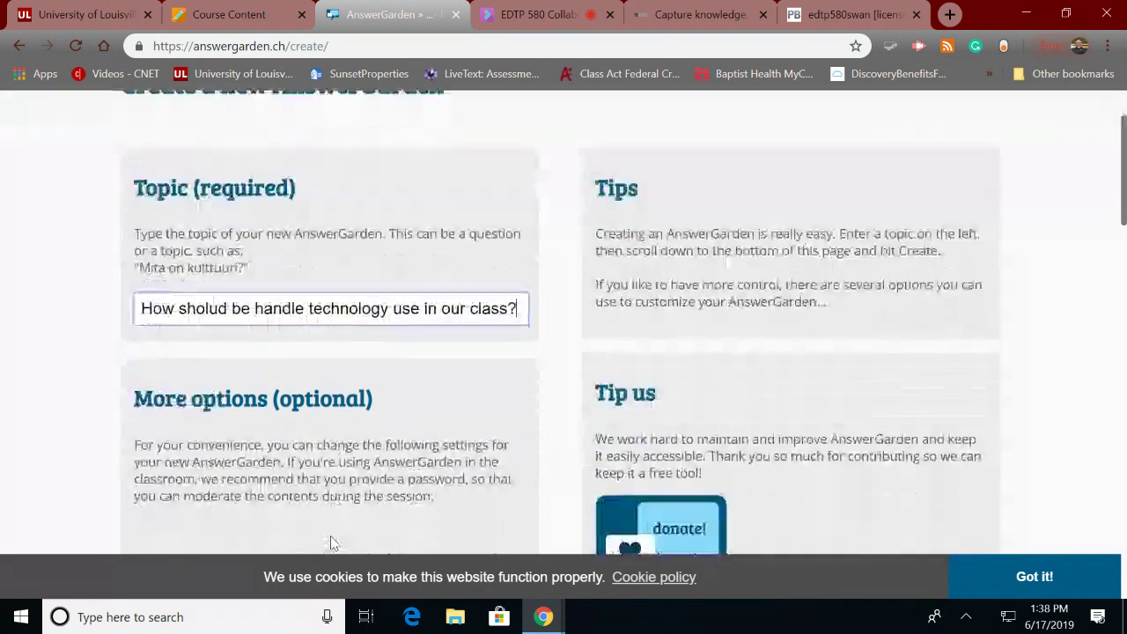
{"action": "scroll", "coordinate": [333, 538], "scroll_direction": "down", "scroll_amount": 1}
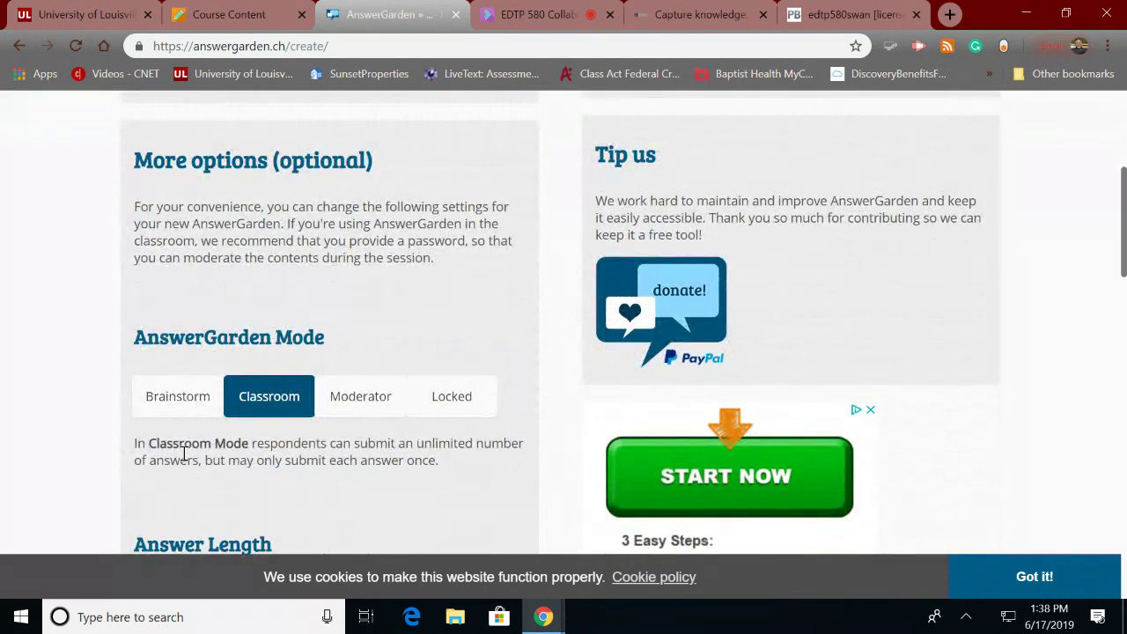
{"action": "left_click", "coordinate": [156, 401]}
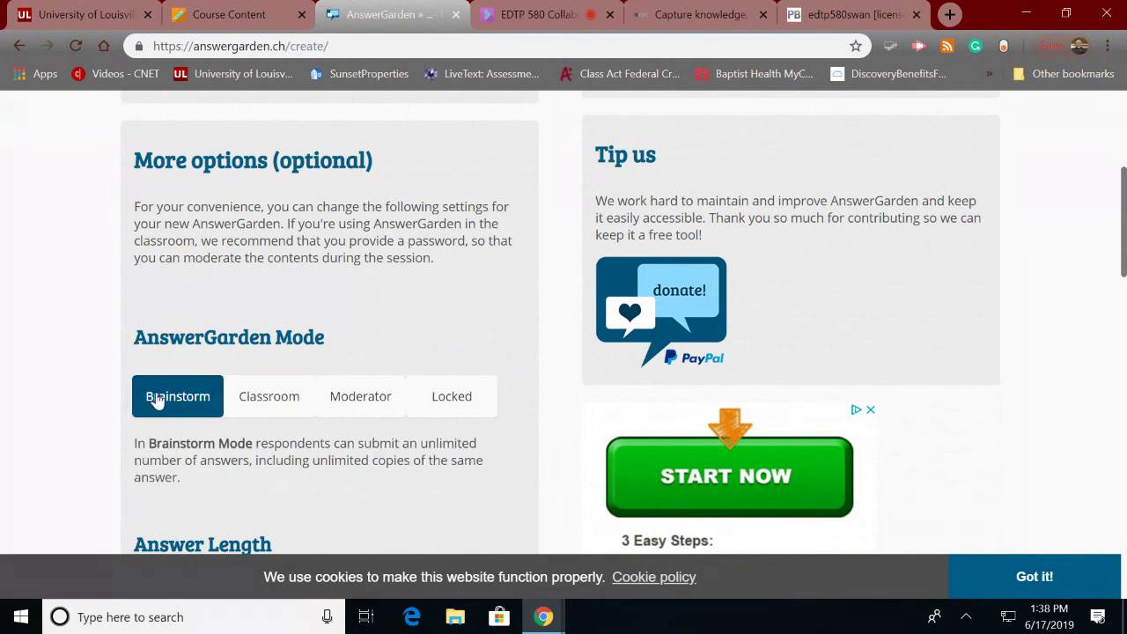
{"action": "left_click", "coordinate": [282, 401]}
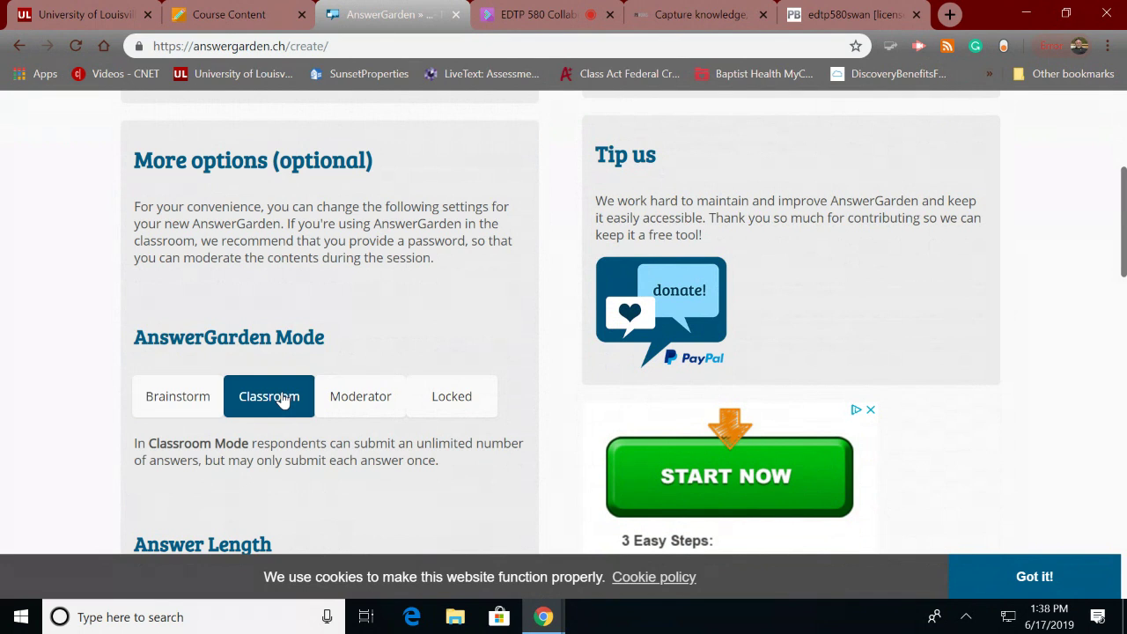
{"action": "left_click", "coordinate": [357, 403]}
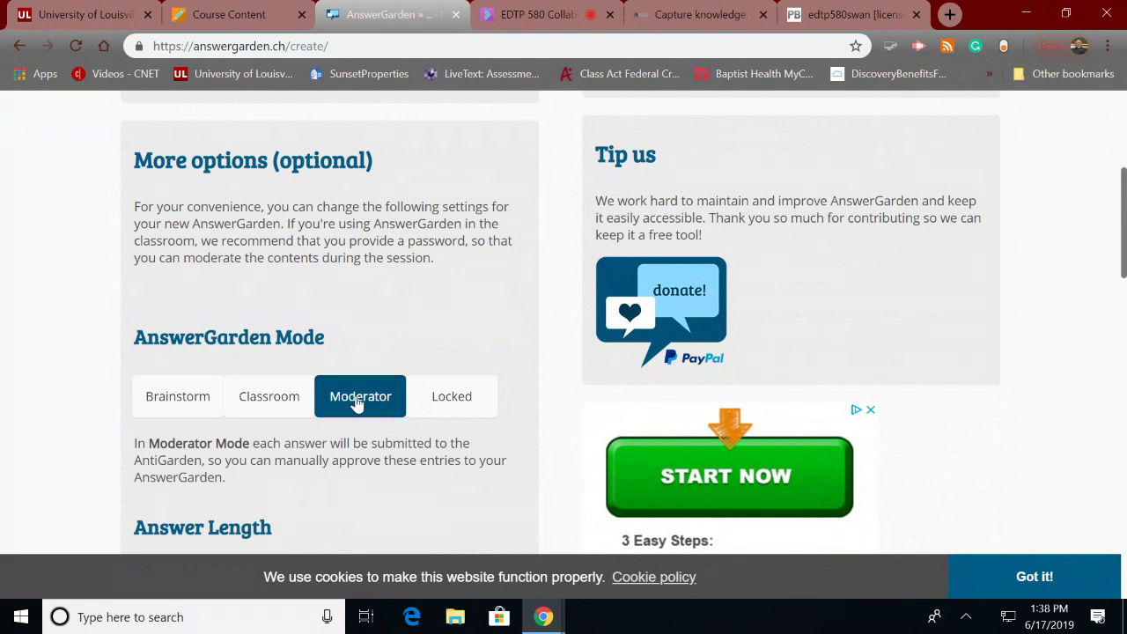
- Set the answer length of the new AnswerGarden to 40 characters
{"action": "scroll", "coordinate": [261, 414], "scroll_direction": "down", "scroll_amount": 1}
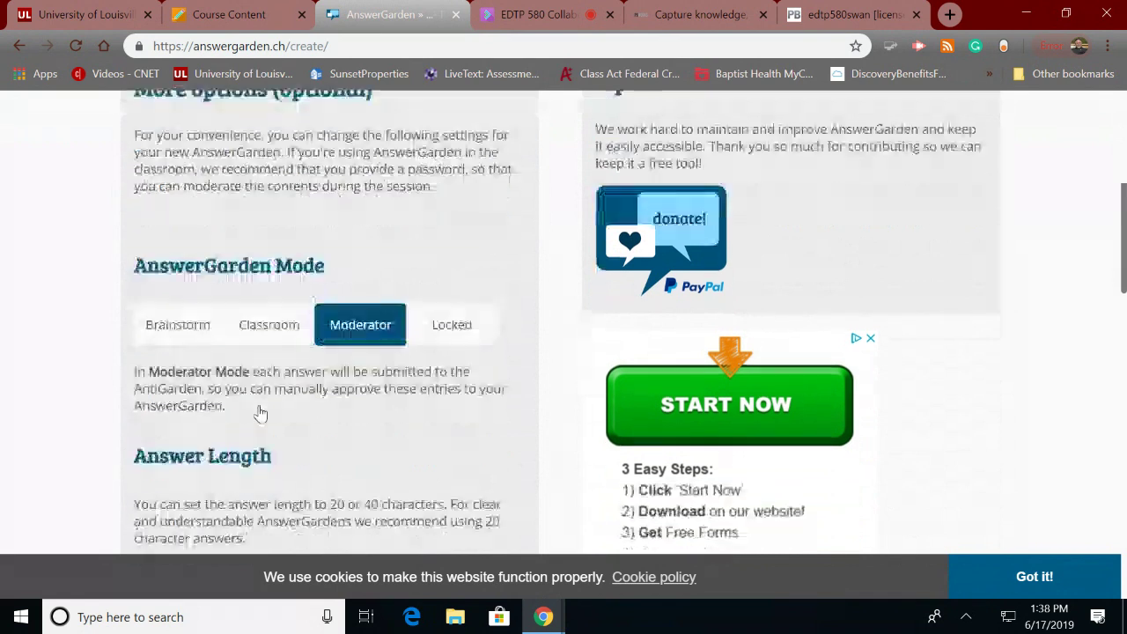
{"action": "scroll", "coordinate": [260, 414], "scroll_direction": "down", "scroll_amount": 2}
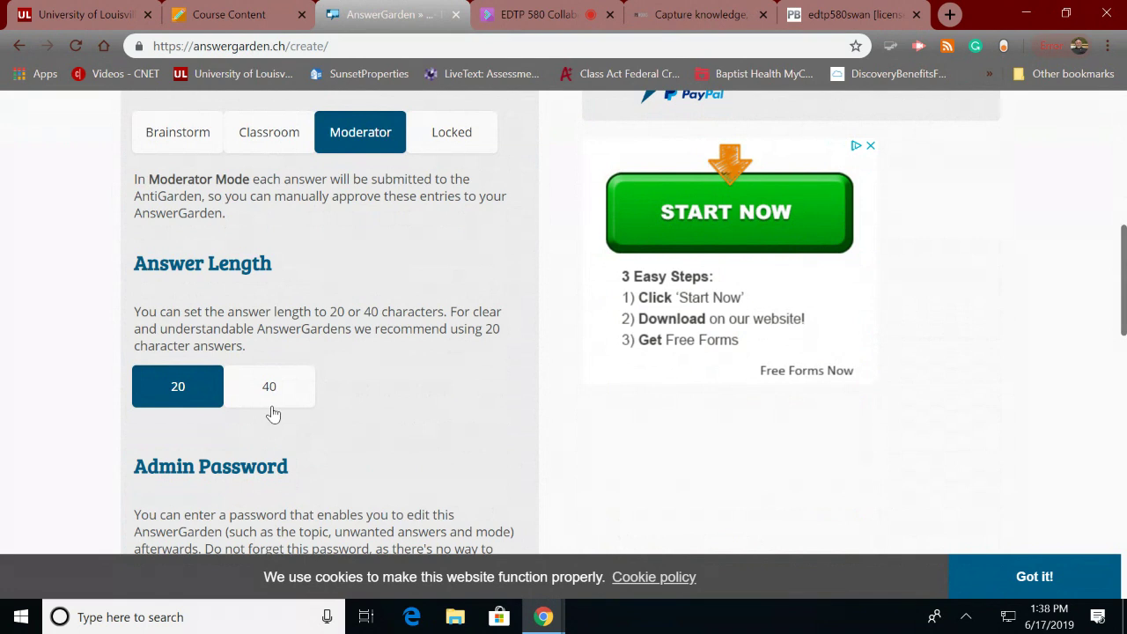
{"action": "left_click", "coordinate": [268, 397]}
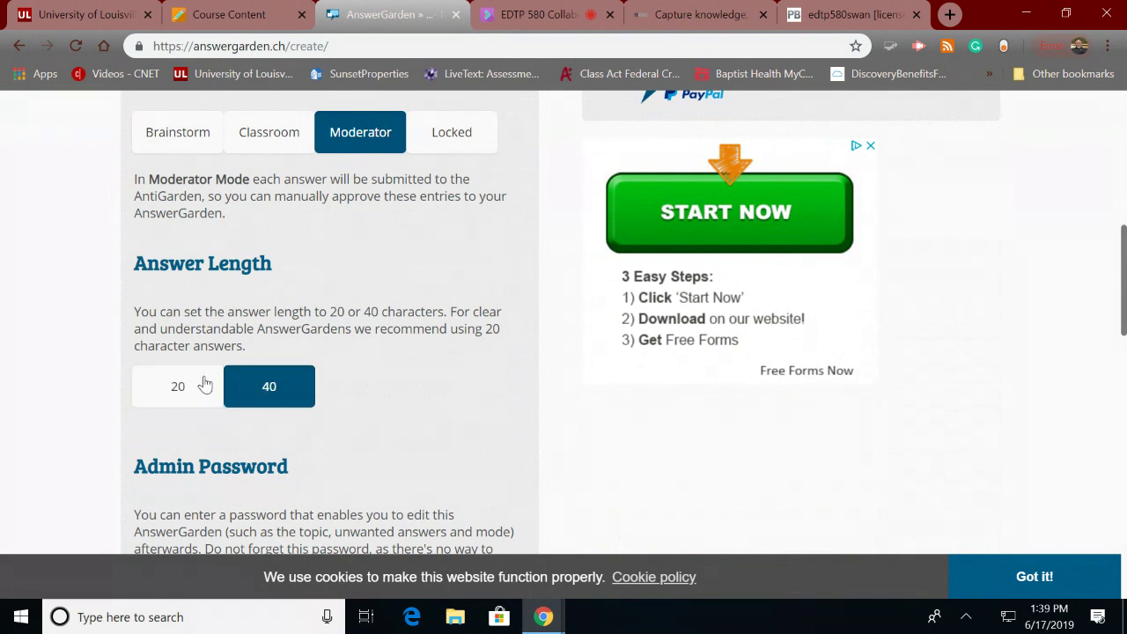
- Leave the admin password and reminder email empty and turn the spam filter on
{"action": "scroll", "coordinate": [187, 379], "scroll_direction": "down", "scroll_amount": 2}
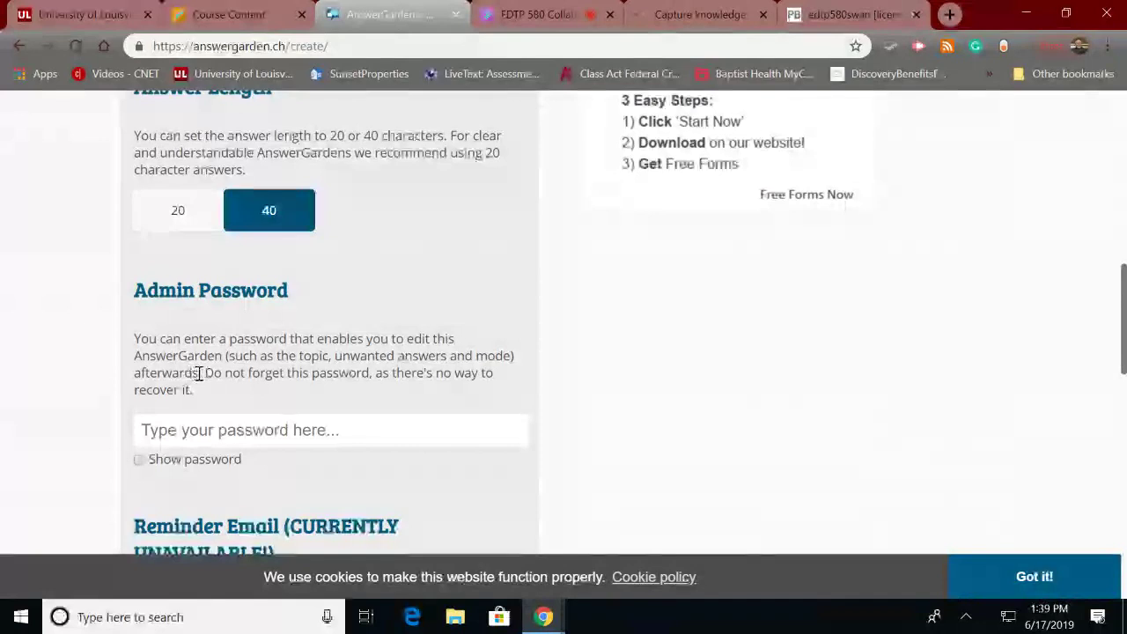
{"action": "scroll", "coordinate": [195, 373], "scroll_direction": "down", "scroll_amount": 1}
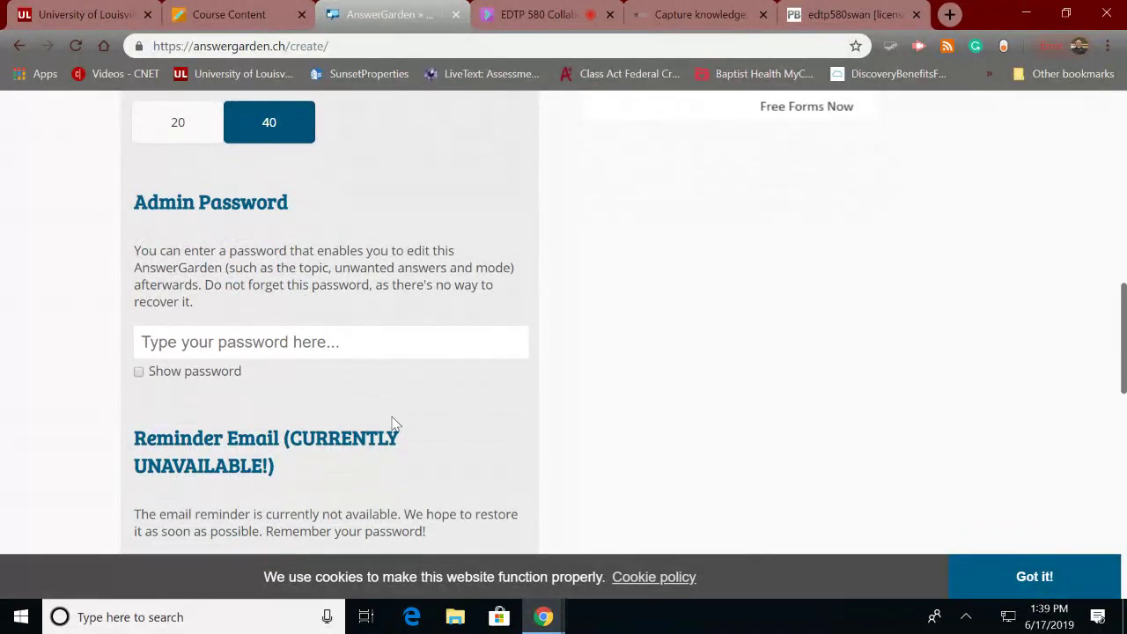
{"action": "scroll", "coordinate": [393, 424], "scroll_direction": "down", "scroll_amount": 3}
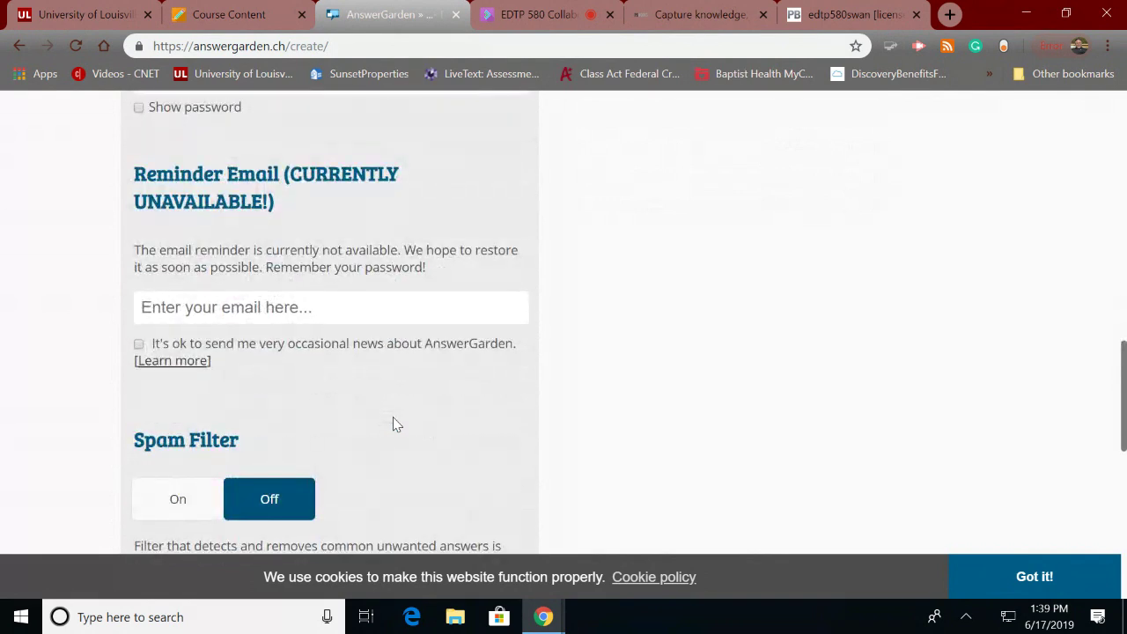
{"action": "scroll", "coordinate": [394, 425], "scroll_direction": "down", "scroll_amount": 2}
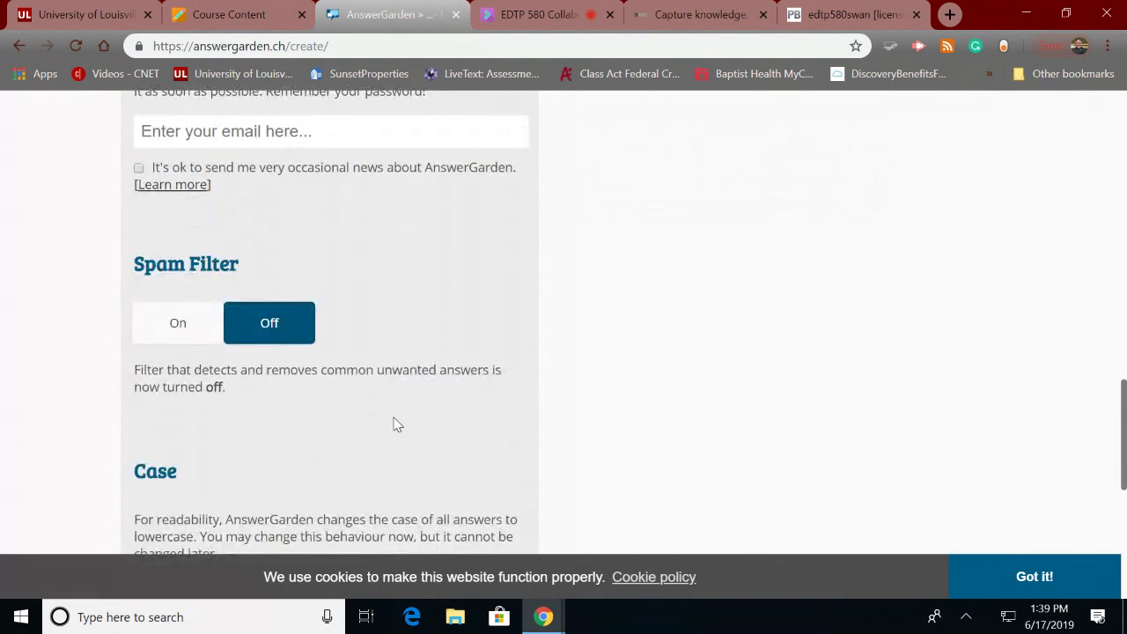
{"action": "left_click", "coordinate": [179, 318]}
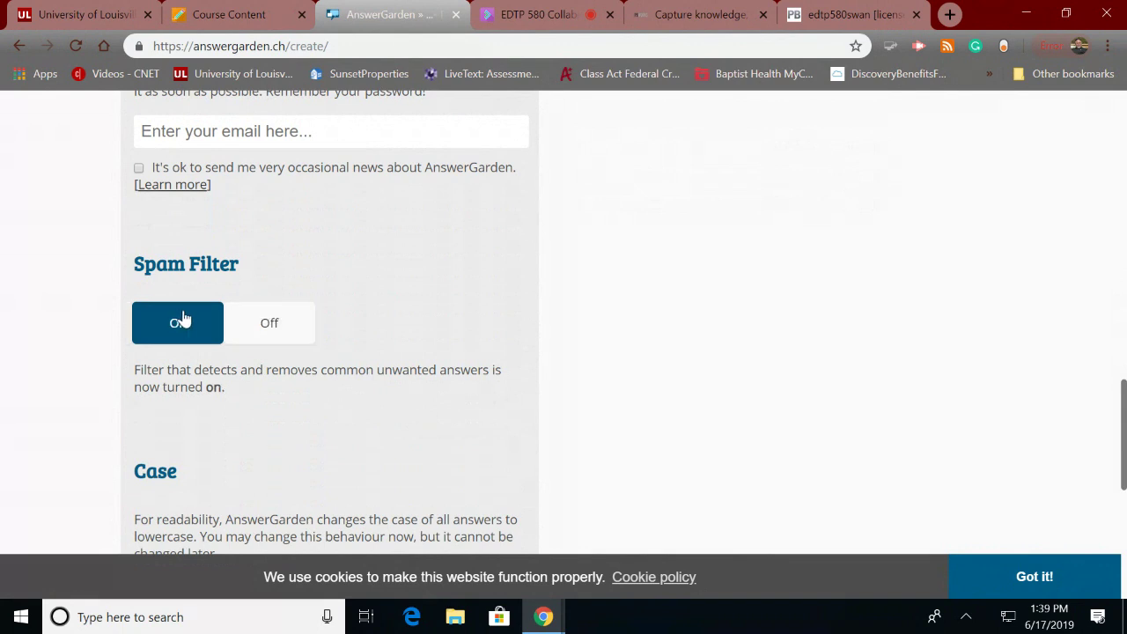
- Keep the answers in lowercase, set local discoverability to 1 hour, and create the AnswerGarden
{"action": "scroll", "coordinate": [229, 362], "scroll_direction": "down", "scroll_amount": 1}
{"action": "scroll", "coordinate": [229, 362], "scroll_direction": "down", "scroll_amount": 1}
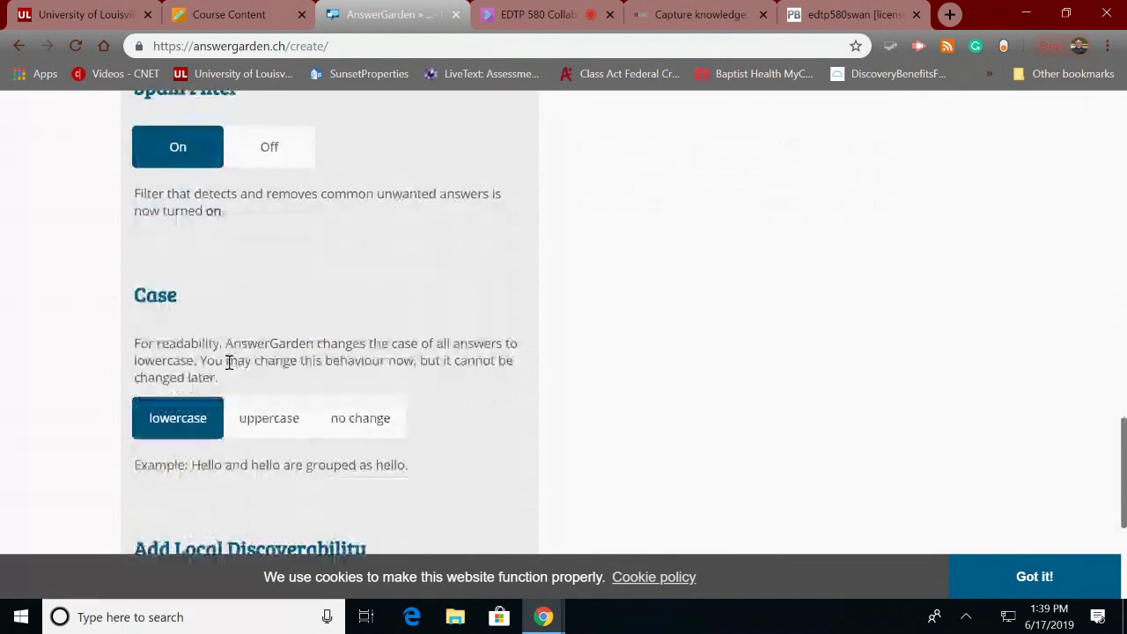
{"action": "scroll", "coordinate": [231, 368], "scroll_direction": "down", "scroll_amount": 1}
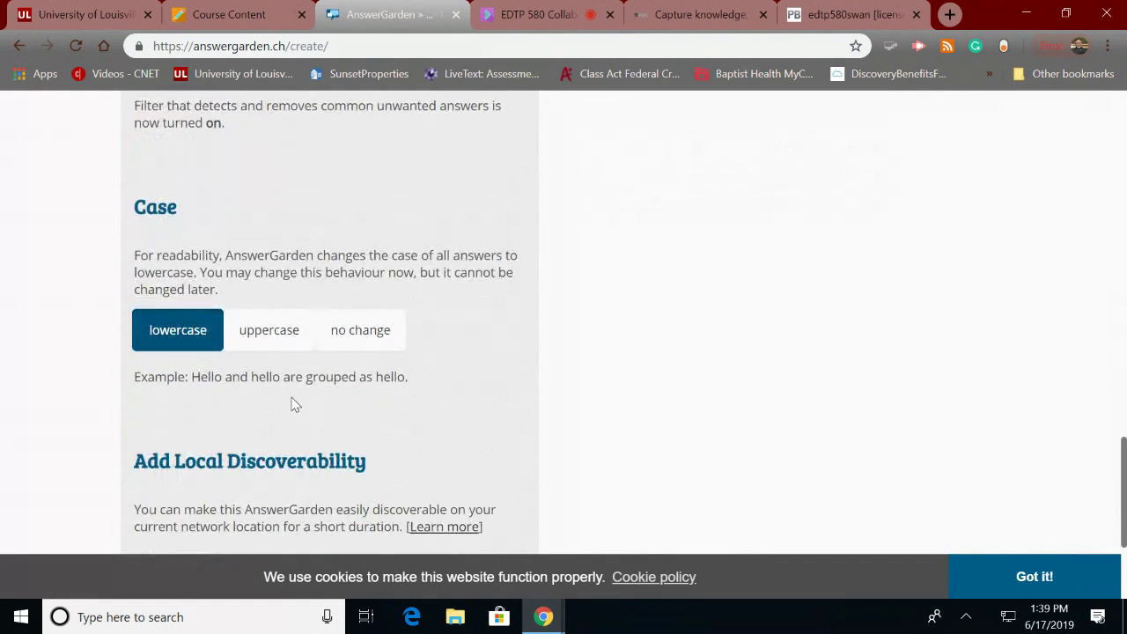
{"action": "scroll", "coordinate": [295, 405], "scroll_direction": "down", "scroll_amount": 2}
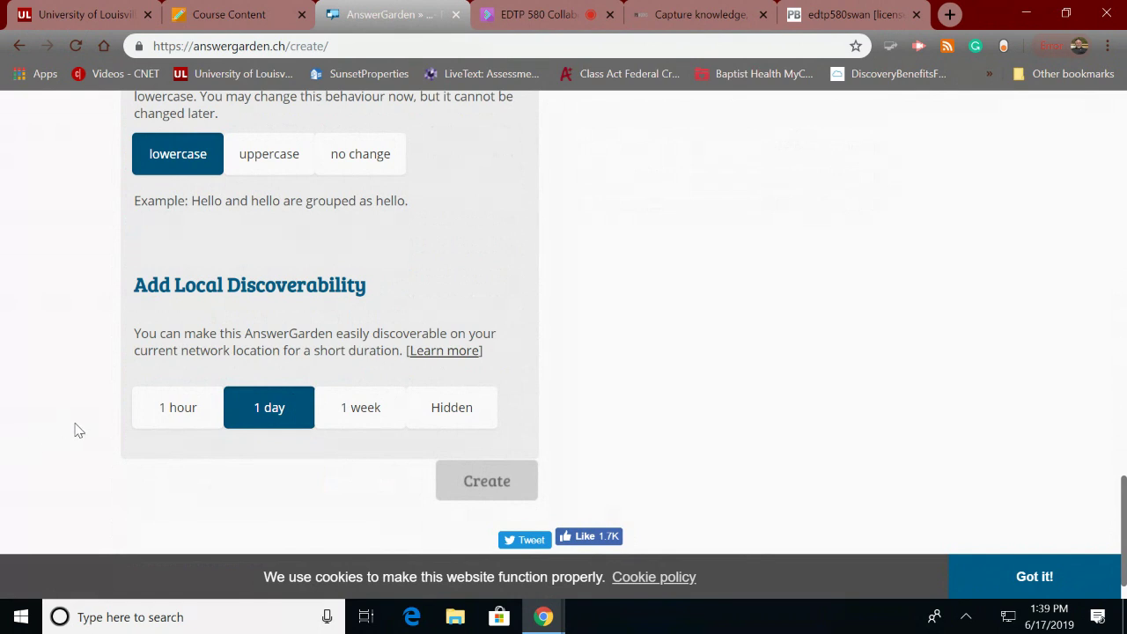
{"action": "left_click", "coordinate": [211, 435]}
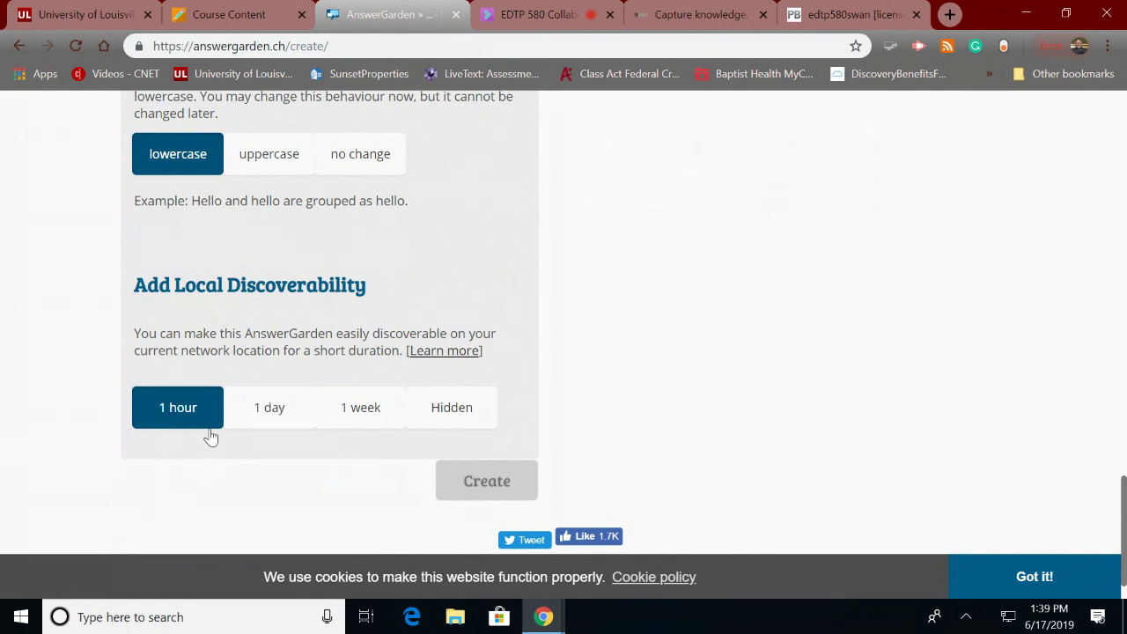
{"action": "left_click", "coordinate": [450, 485]}
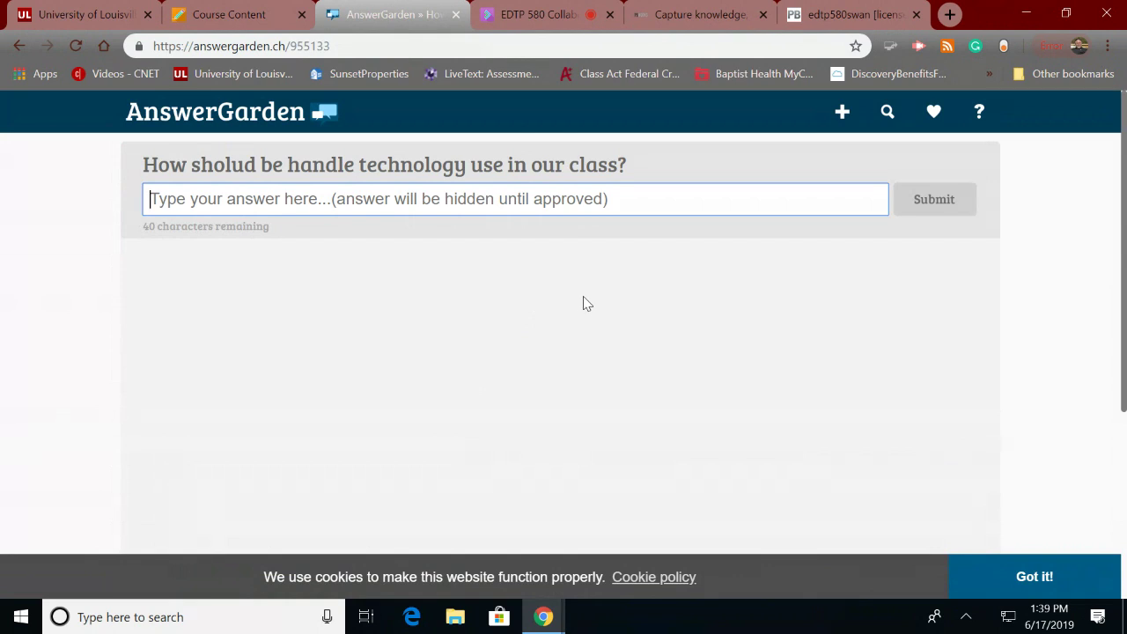
- Look over the created AnswerGarden's answer field and sharing options, and return to the AnswerGarden home page
{"action": "scroll", "coordinate": [734, 295], "scroll_direction": "down", "scroll_amount": 4}
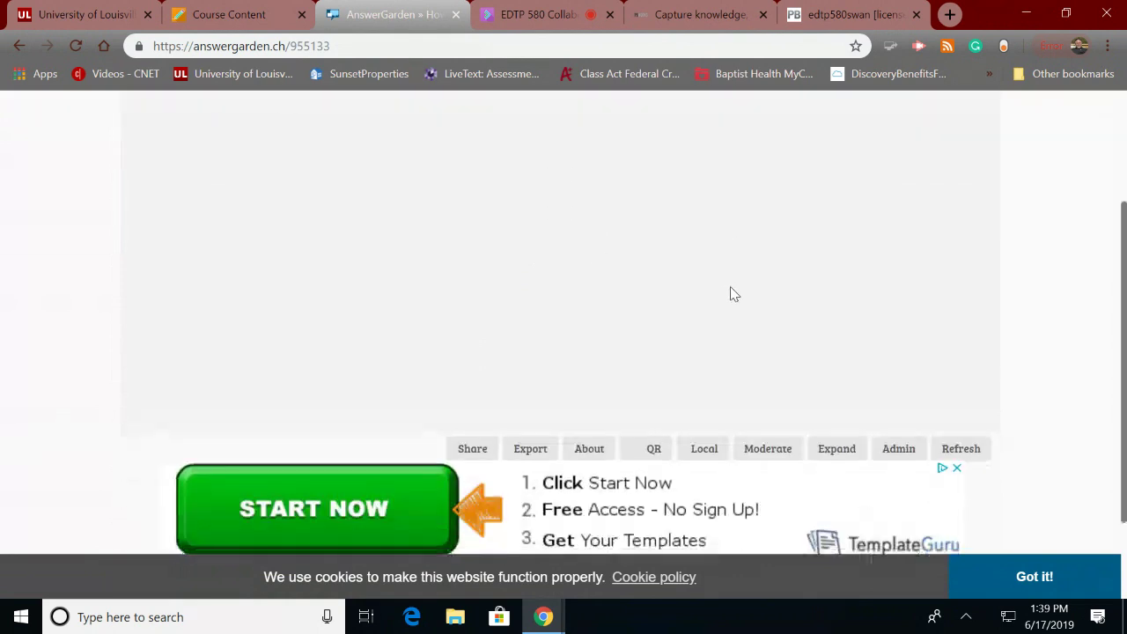
{"action": "scroll", "coordinate": [736, 293], "scroll_direction": "up", "scroll_amount": 4}
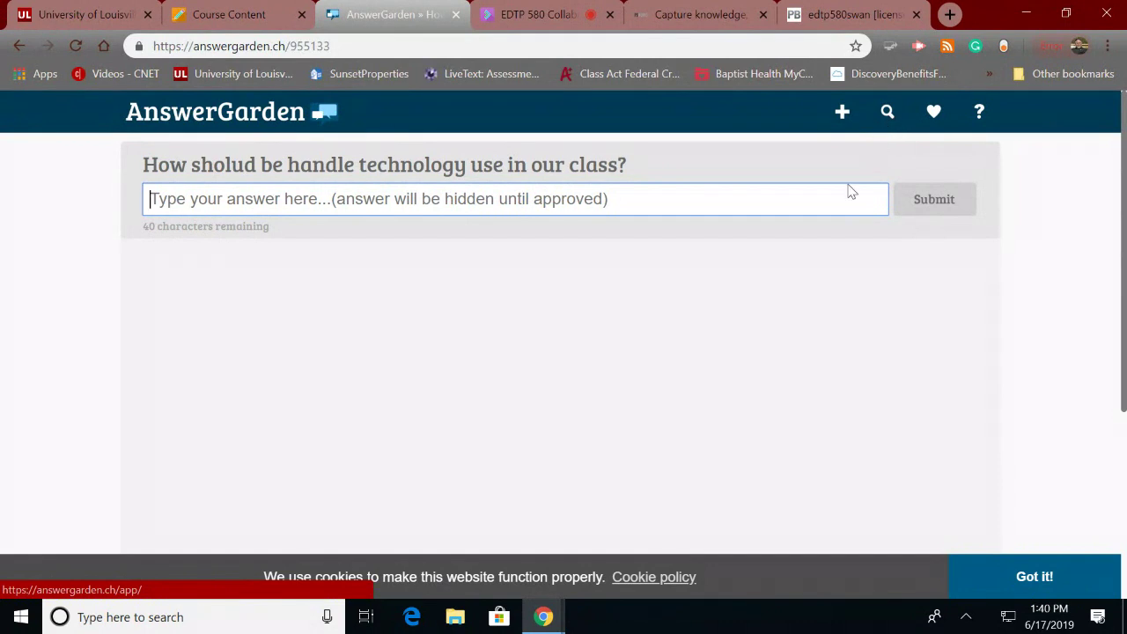
{"action": "left_click", "coordinate": [322, 118]}
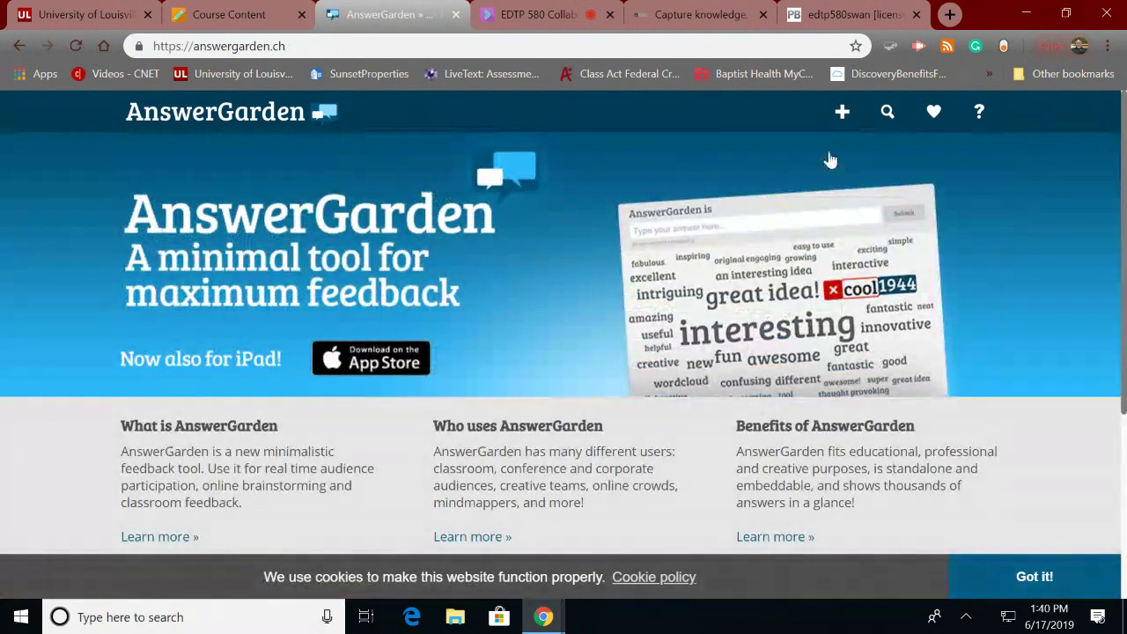
- Open another blank AnswerGarden creation form and review its topic field and optional settings from mode to local discoverability
{"action": "left_click", "coordinate": [843, 112]}
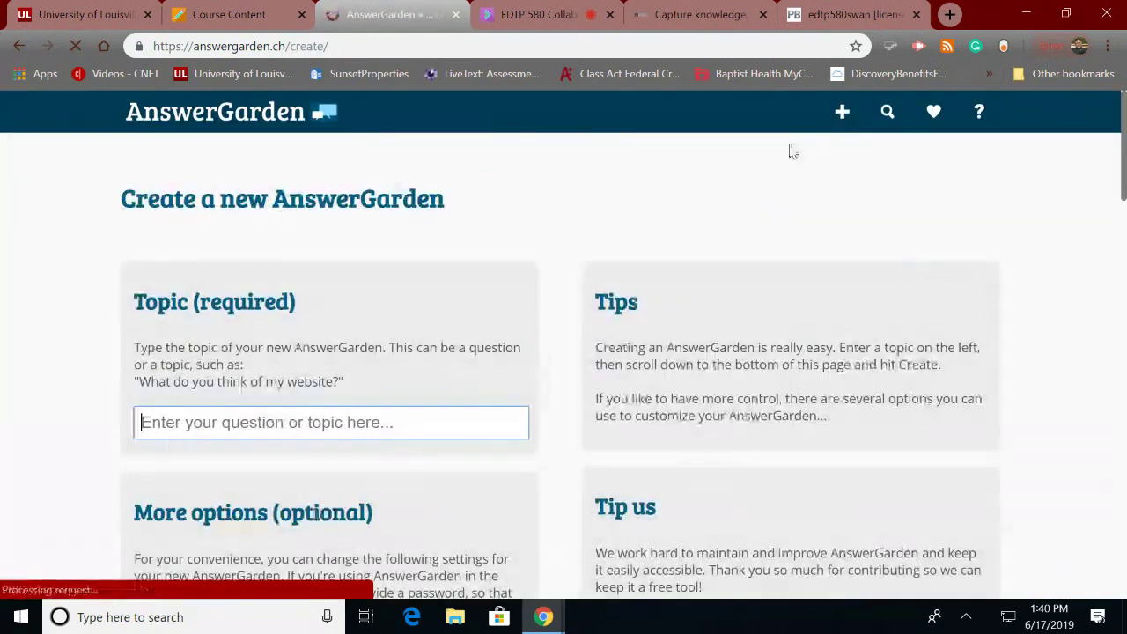
{"action": "scroll", "coordinate": [705, 202], "scroll_direction": "down", "scroll_amount": 5}
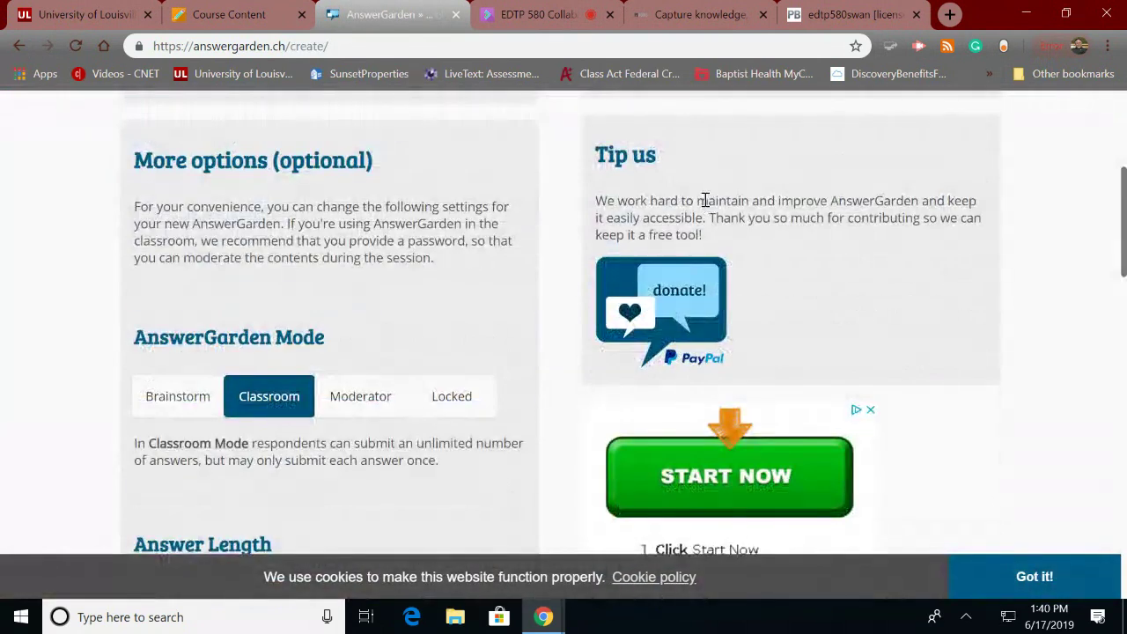
{"action": "scroll", "coordinate": [704, 200], "scroll_direction": "down", "scroll_amount": 6}
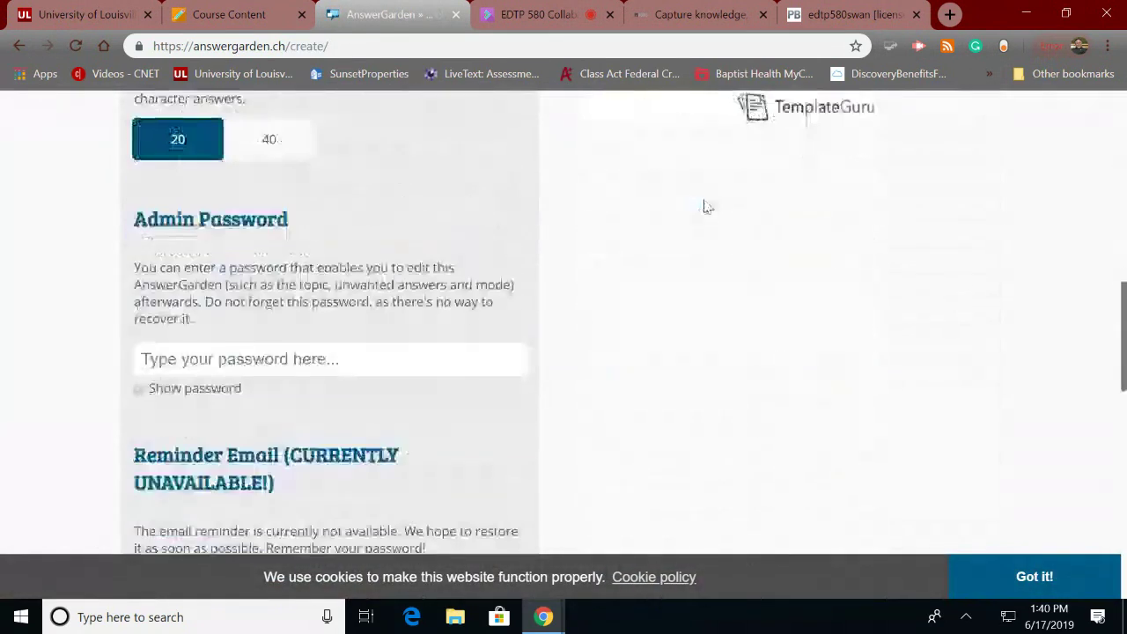
{"action": "scroll", "coordinate": [705, 206], "scroll_direction": "up", "scroll_amount": 3}
{"action": "scroll", "coordinate": [705, 206], "scroll_direction": "up", "scroll_amount": 5}
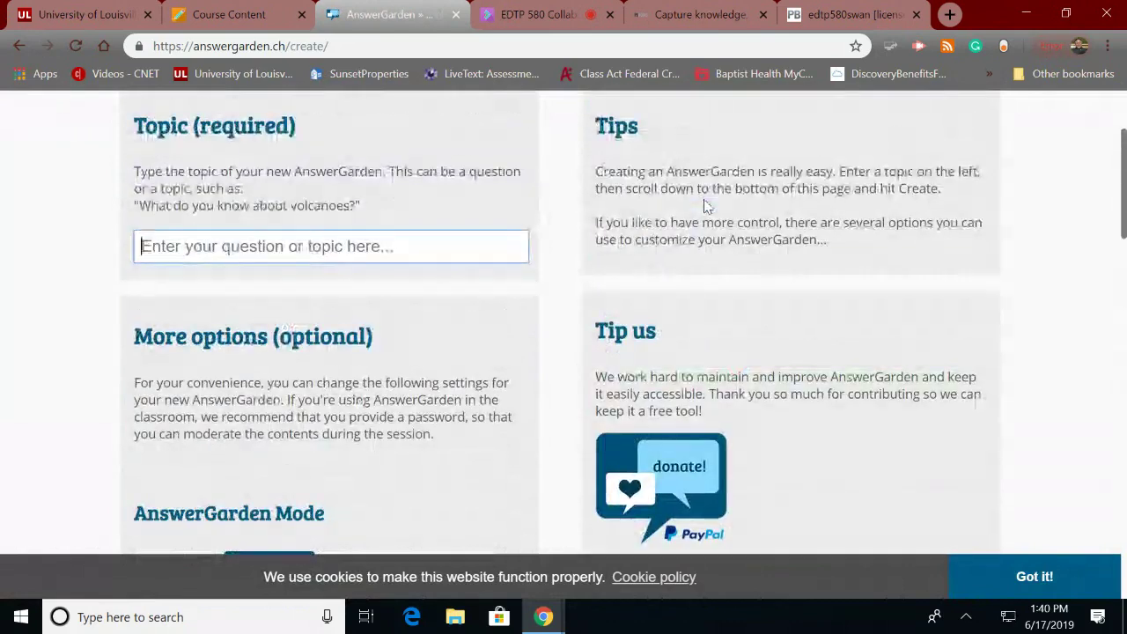
{"action": "scroll", "coordinate": [705, 199], "scroll_direction": "up", "scroll_amount": 2}
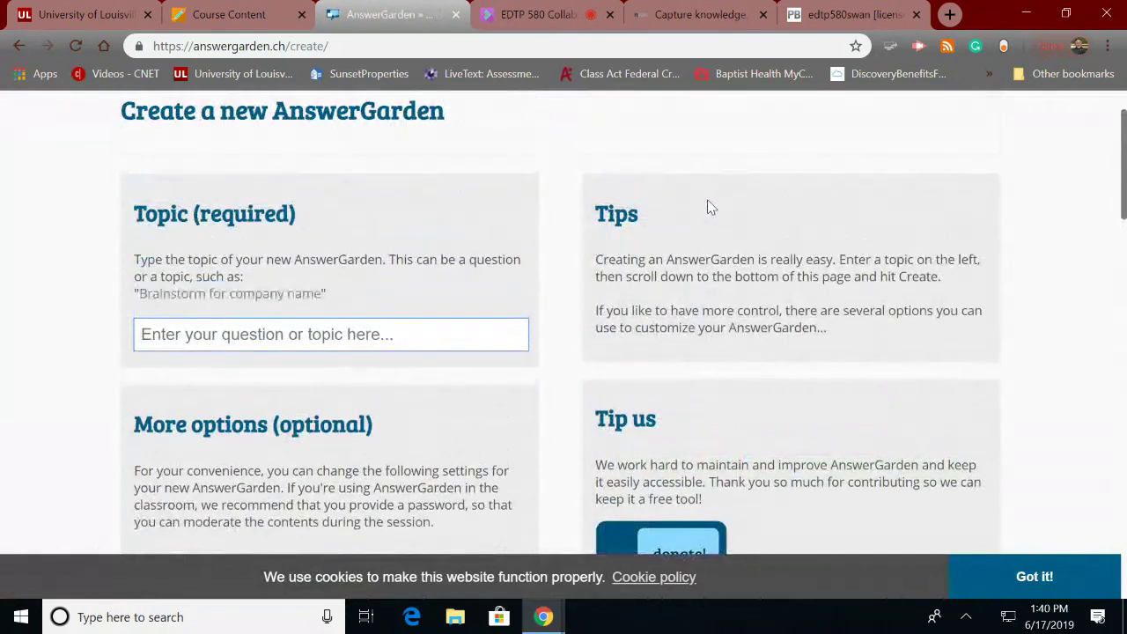
{"action": "scroll", "coordinate": [709, 206], "scroll_direction": "down", "scroll_amount": 2}
{"action": "scroll", "coordinate": [709, 206], "scroll_direction": "down", "scroll_amount": 15}
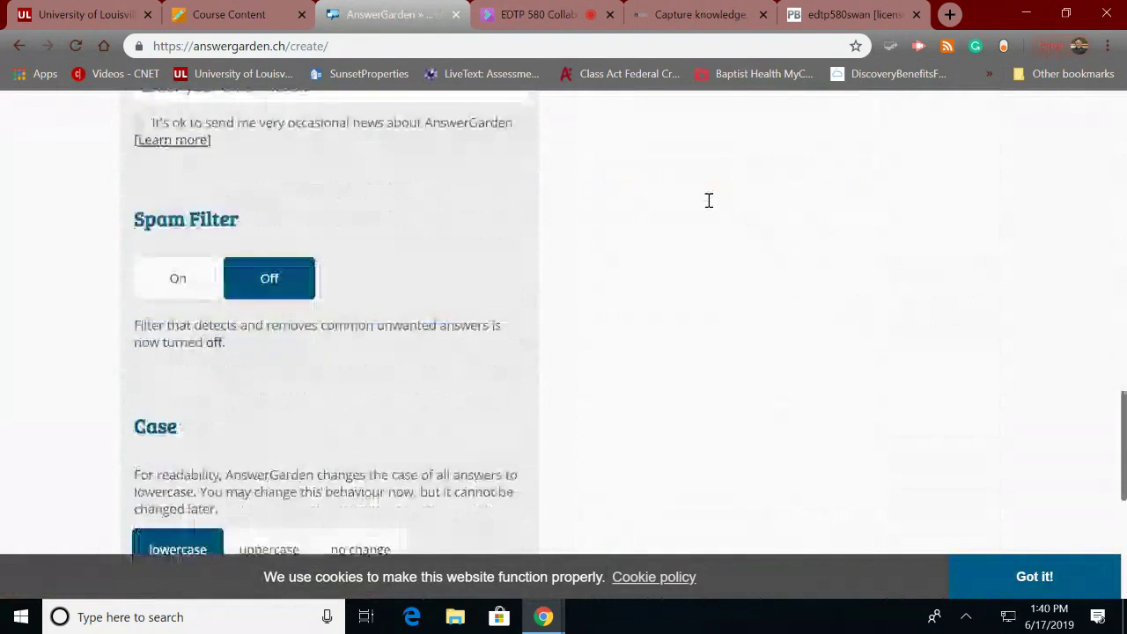
{"action": "scroll", "coordinate": [712, 207], "scroll_direction": "down", "scroll_amount": 3}
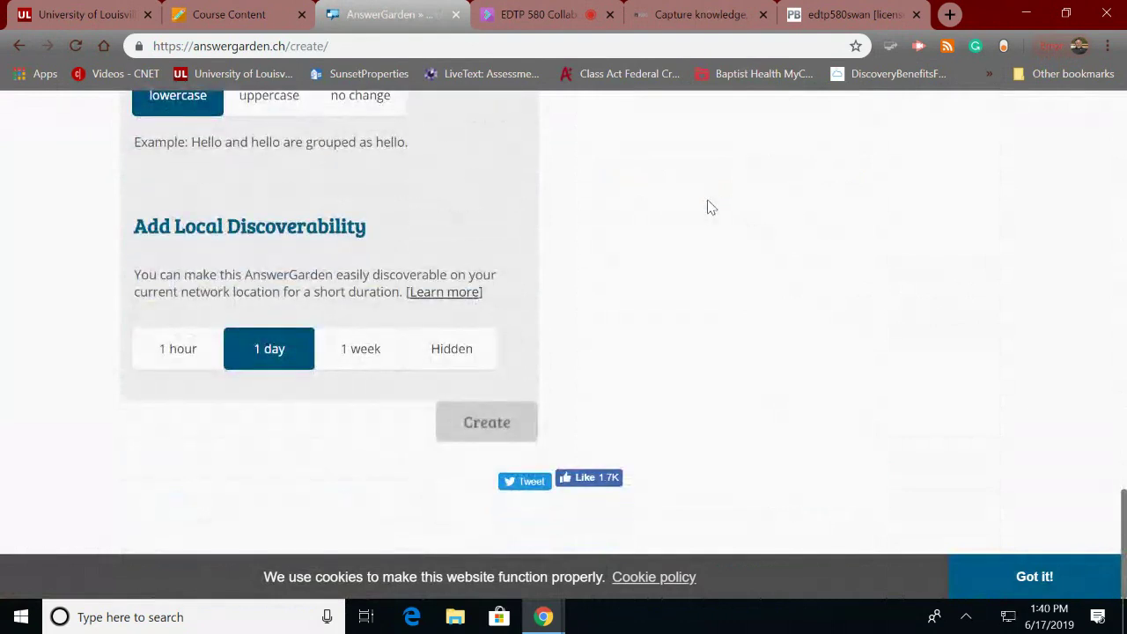
{"action": "scroll", "coordinate": [710, 206], "scroll_direction": "up", "scroll_amount": 1}
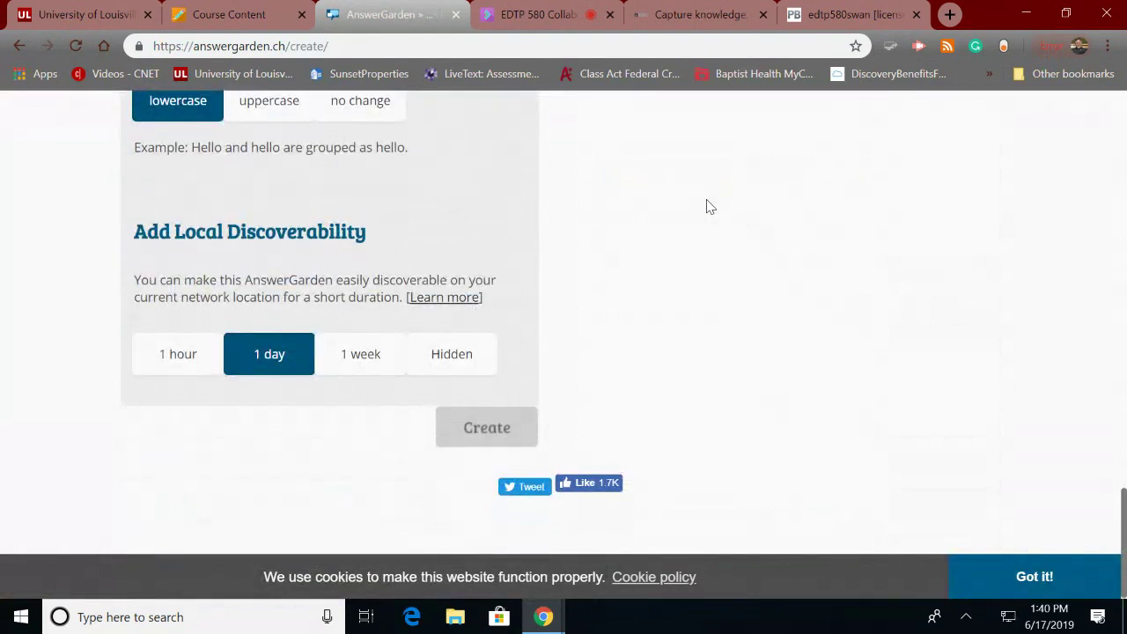
{"action": "scroll", "coordinate": [710, 206], "scroll_direction": "up", "scroll_amount": 17}
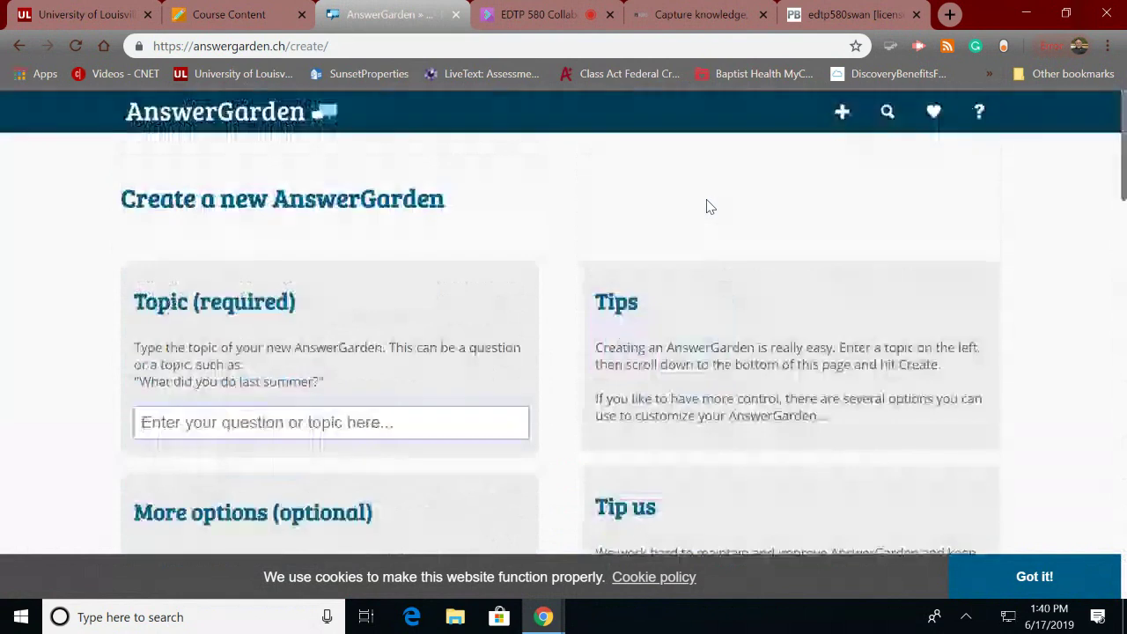
- Switch to the Blackboard course content, open the survey assignment's Mentimeter link, and go to the Mentimeter login page
{"action": "left_click", "coordinate": [263, 24]}
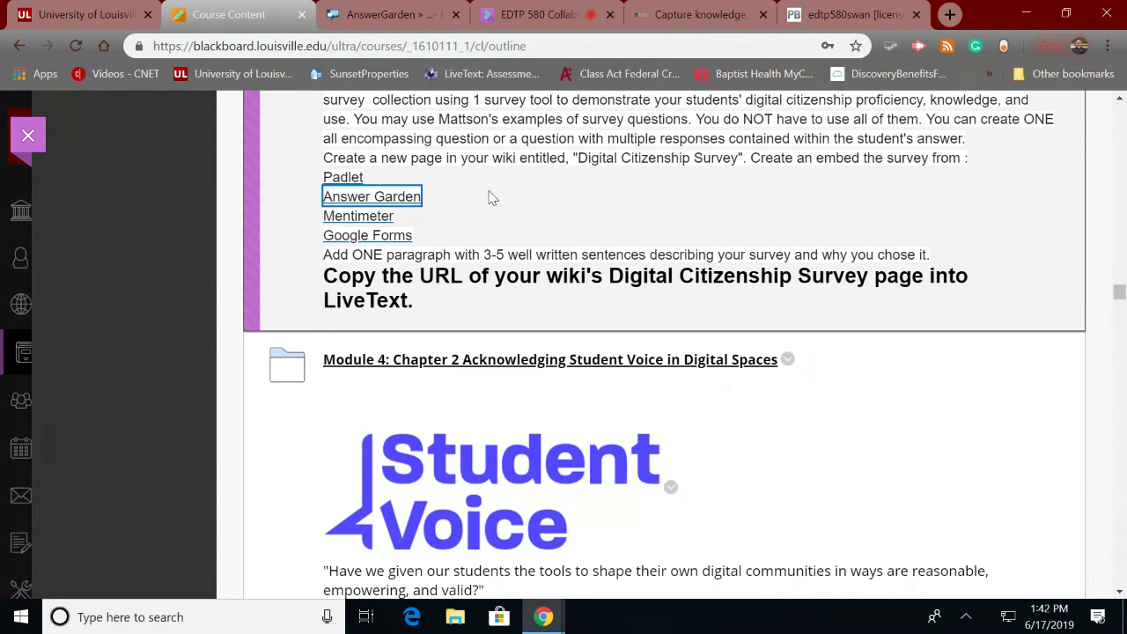
{"action": "left_click", "coordinate": [366, 218]}
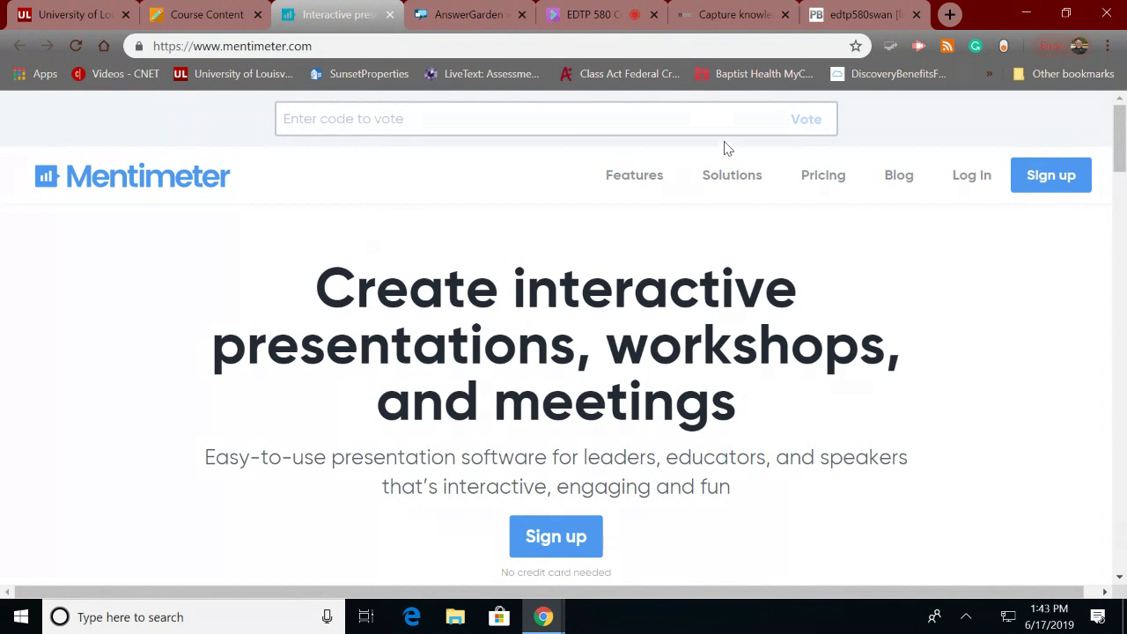
{"action": "scroll", "coordinate": [608, 348], "scroll_direction": "down", "scroll_amount": 1}
{"action": "scroll", "coordinate": [608, 350], "scroll_direction": "down", "scroll_amount": 6}
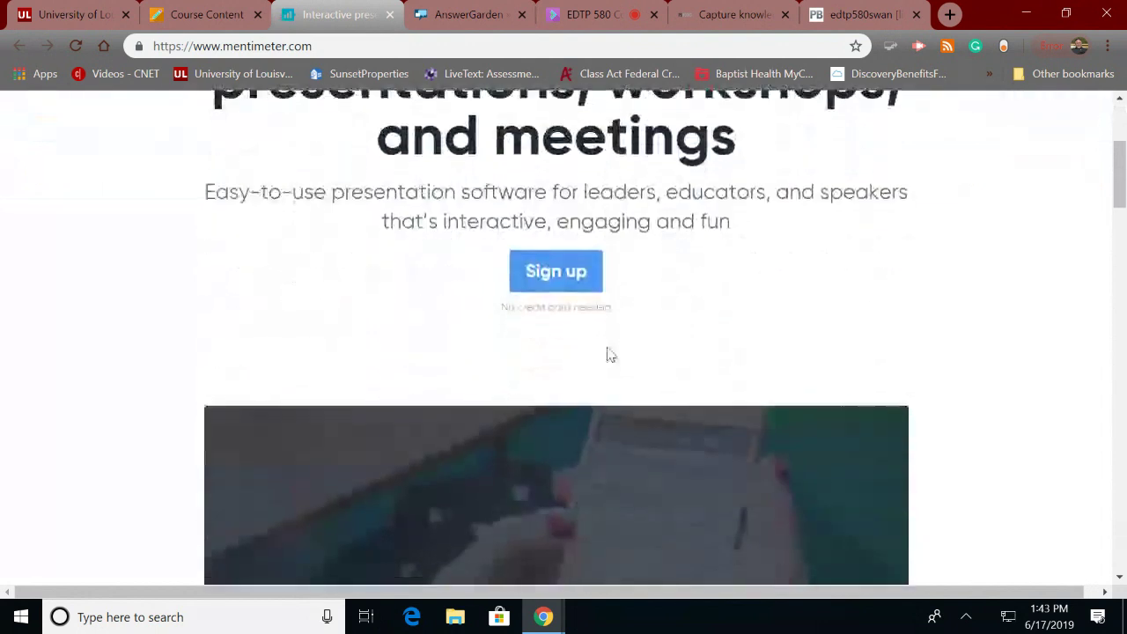
{"action": "scroll", "coordinate": [606, 355], "scroll_direction": "up", "scroll_amount": 6}
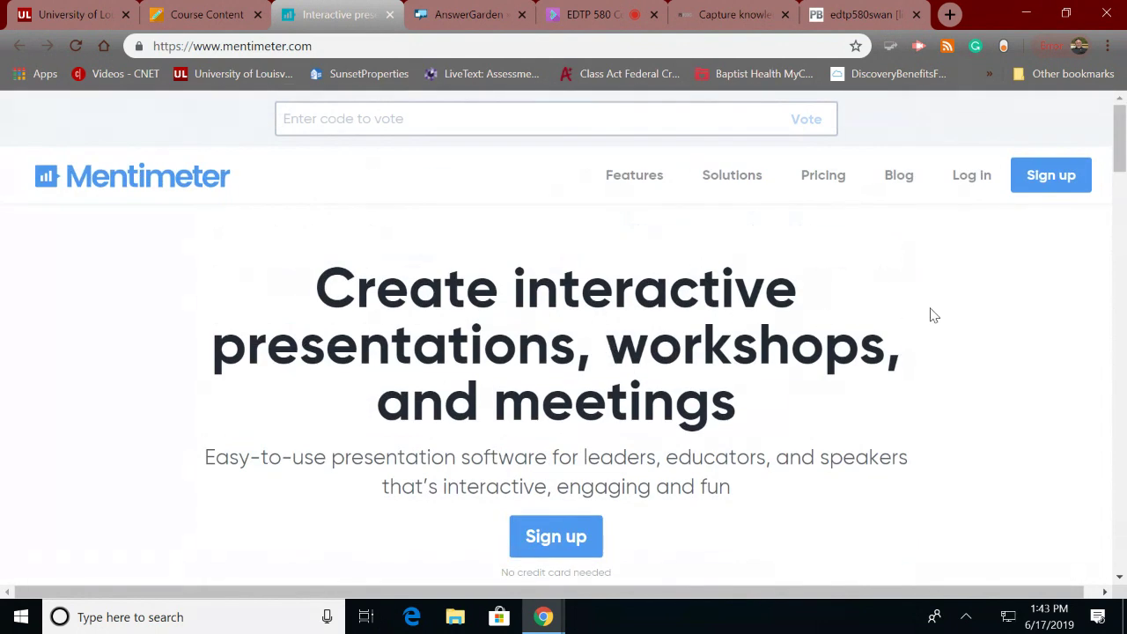
{"action": "left_click", "coordinate": [966, 177]}
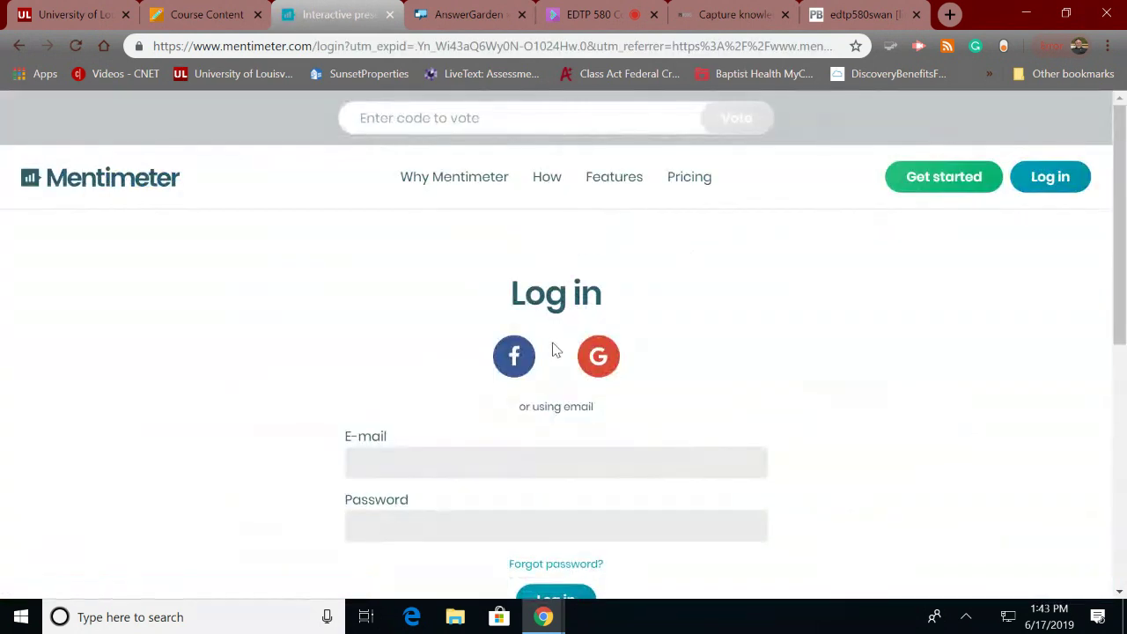
- Log in to Mentimeter with the university e-mail and the account password, and save the login in the browser
{"action": "scroll", "coordinate": [553, 343], "scroll_direction": "down", "scroll_amount": 2}
{"action": "left_click", "coordinate": [417, 291]}
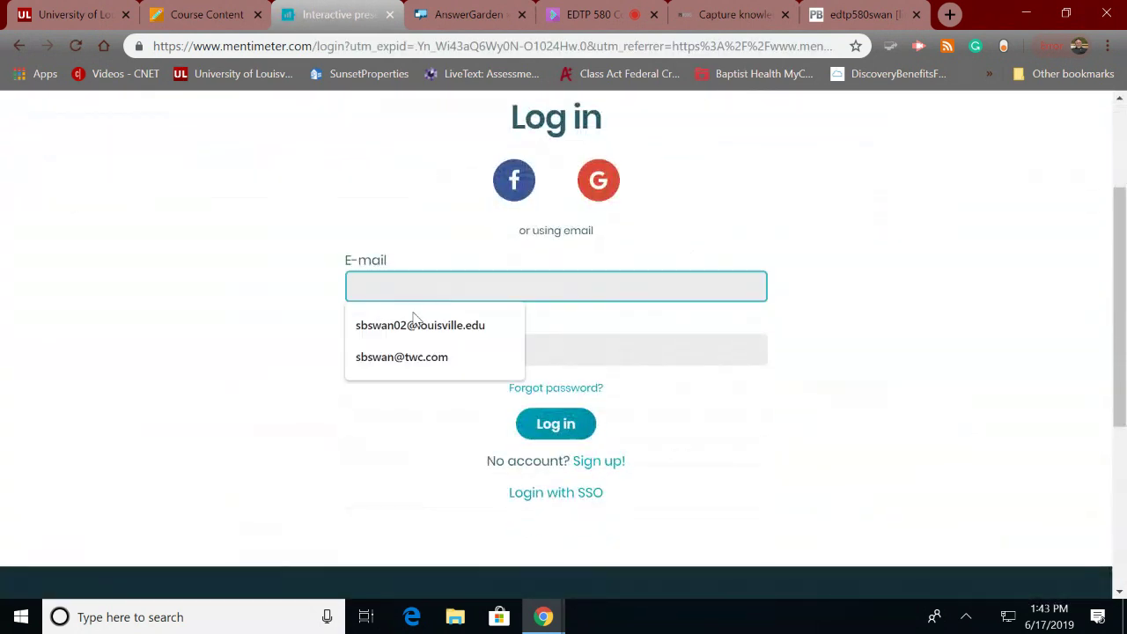
{"action": "left_click", "coordinate": [412, 327]}
{"action": "left_click", "coordinate": [414, 349]}
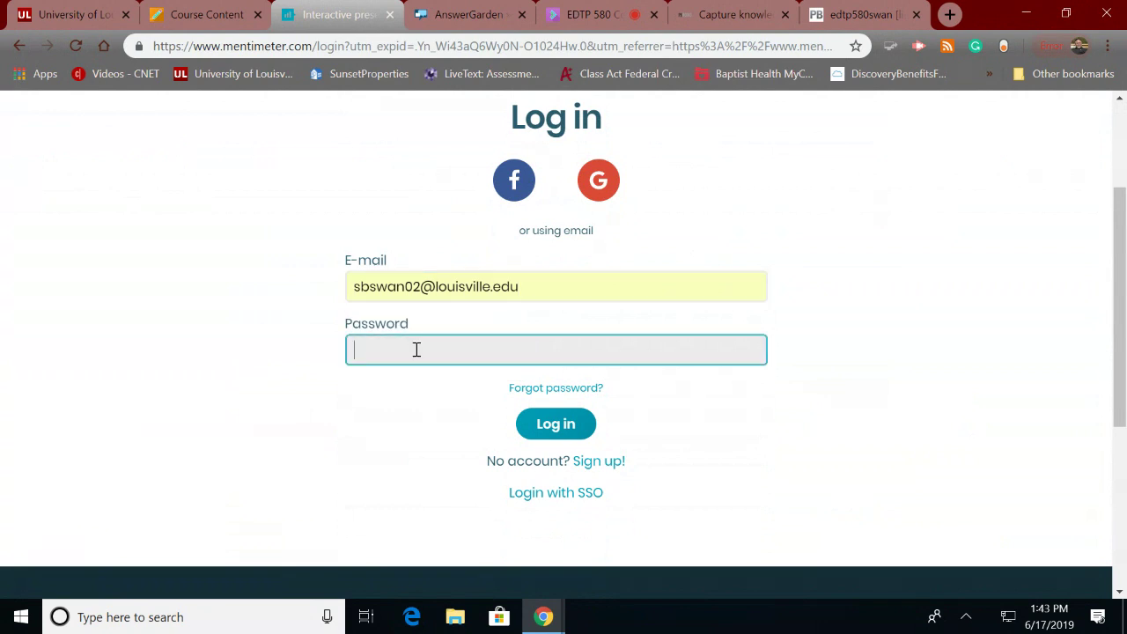
{"action": "type", "text": "•••••••"}
{"action": "left_click", "coordinate": [570, 427]}
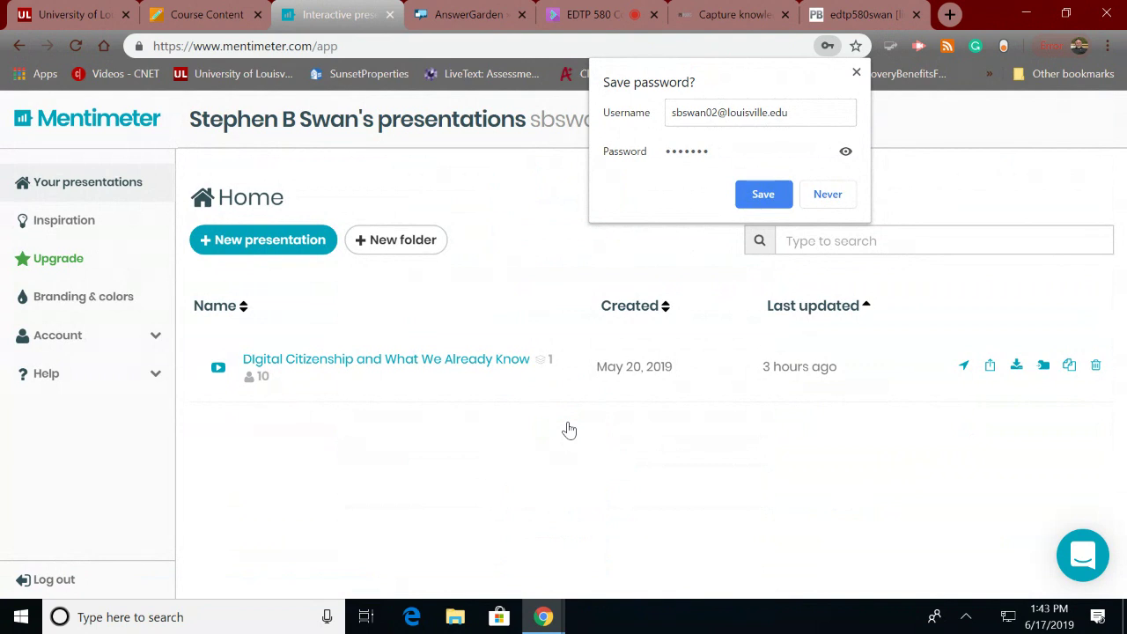
{"action": "left_click", "coordinate": [764, 197]}
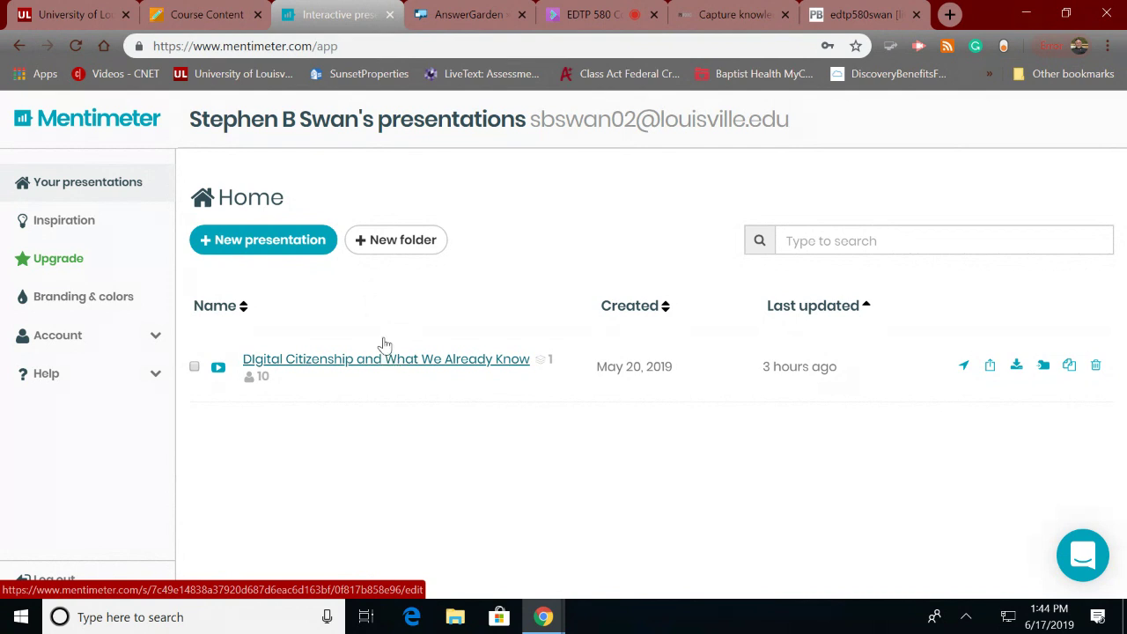
- Create a new presentation named Technology Use and make its first slide a Word Cloud question
{"action": "left_click", "coordinate": [240, 255]}
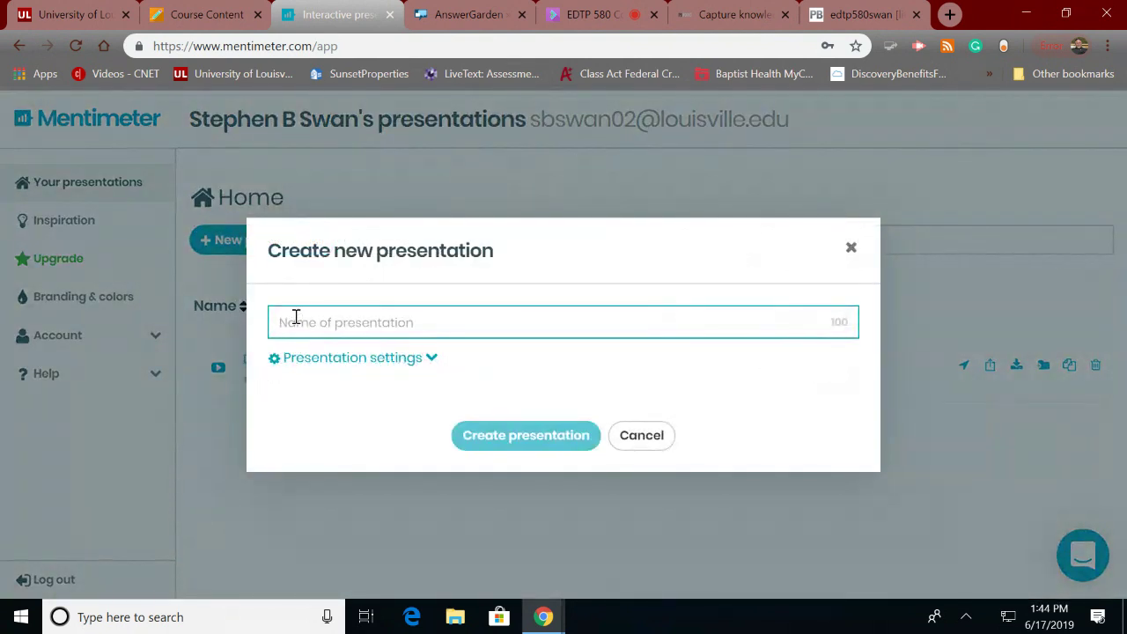
{"action": "type", "text": "Tec"}
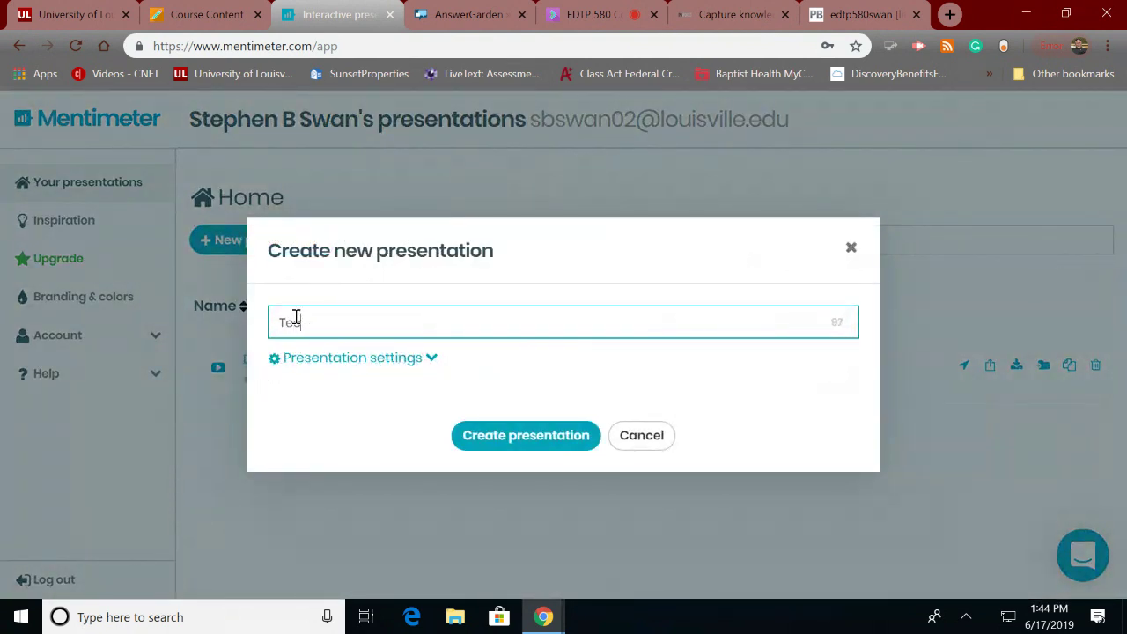
{"action": "type", "text": "hnology Use"}
{"action": "left_click", "coordinate": [518, 442]}
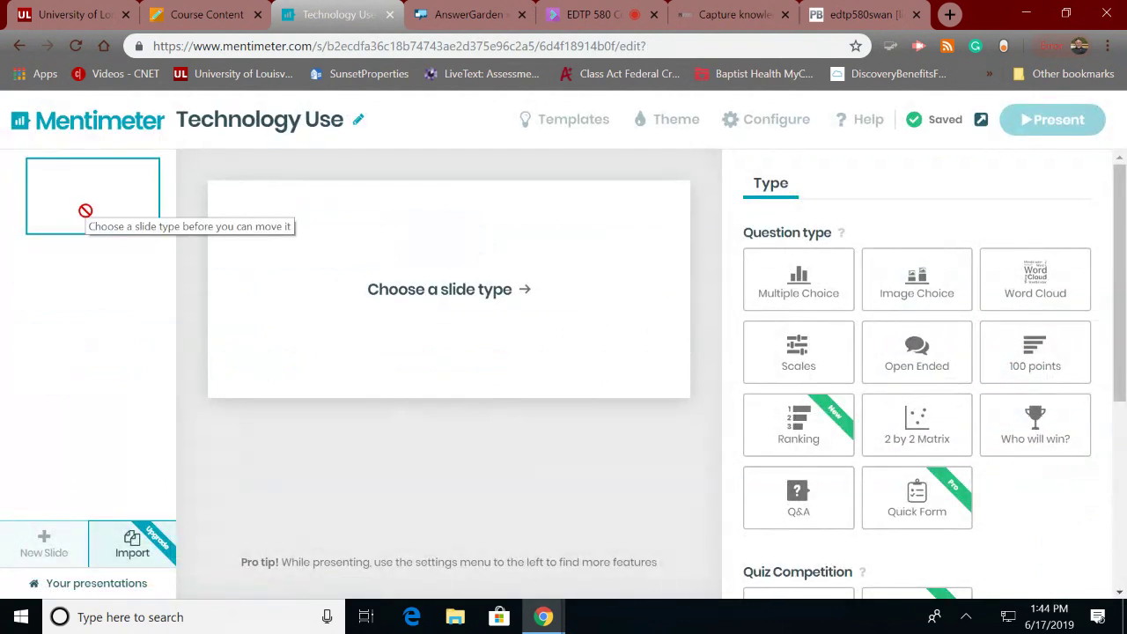
{"action": "left_click", "coordinate": [134, 542]}
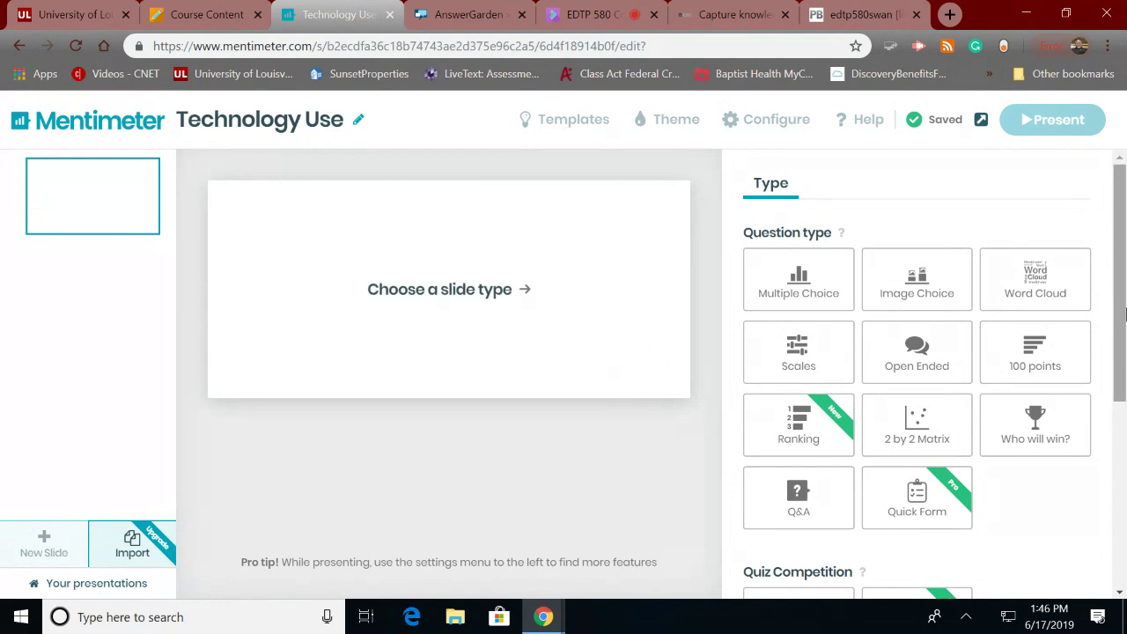
{"action": "left_click", "coordinate": [1029, 288]}
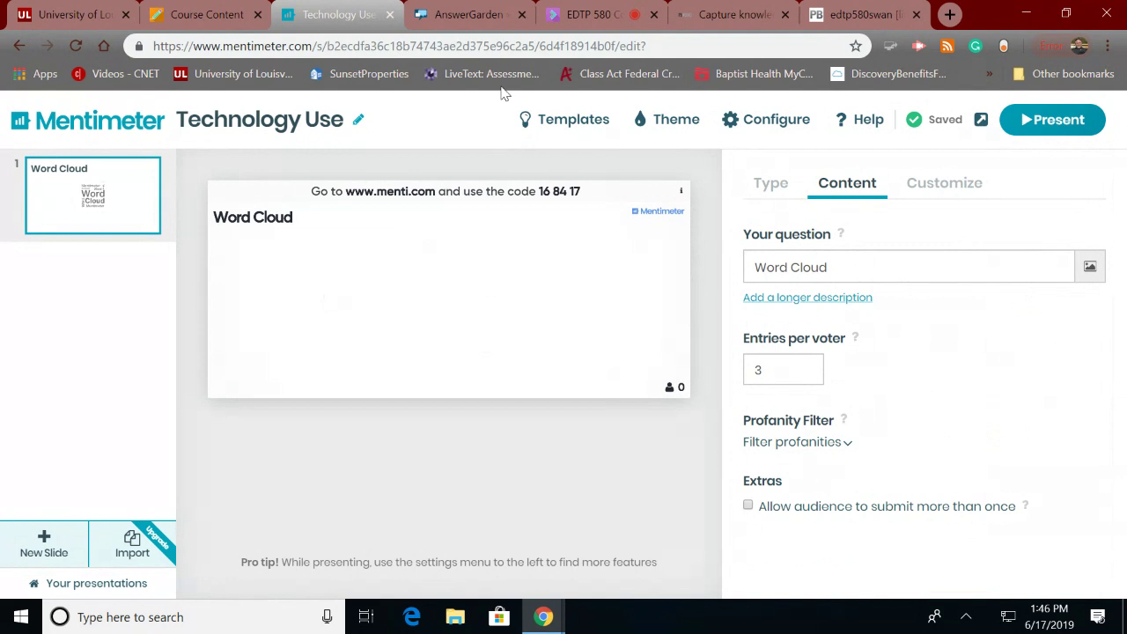
- Browse the slide templates through to the Education examples, and close the template list without adding a slide
{"action": "left_click", "coordinate": [564, 130]}
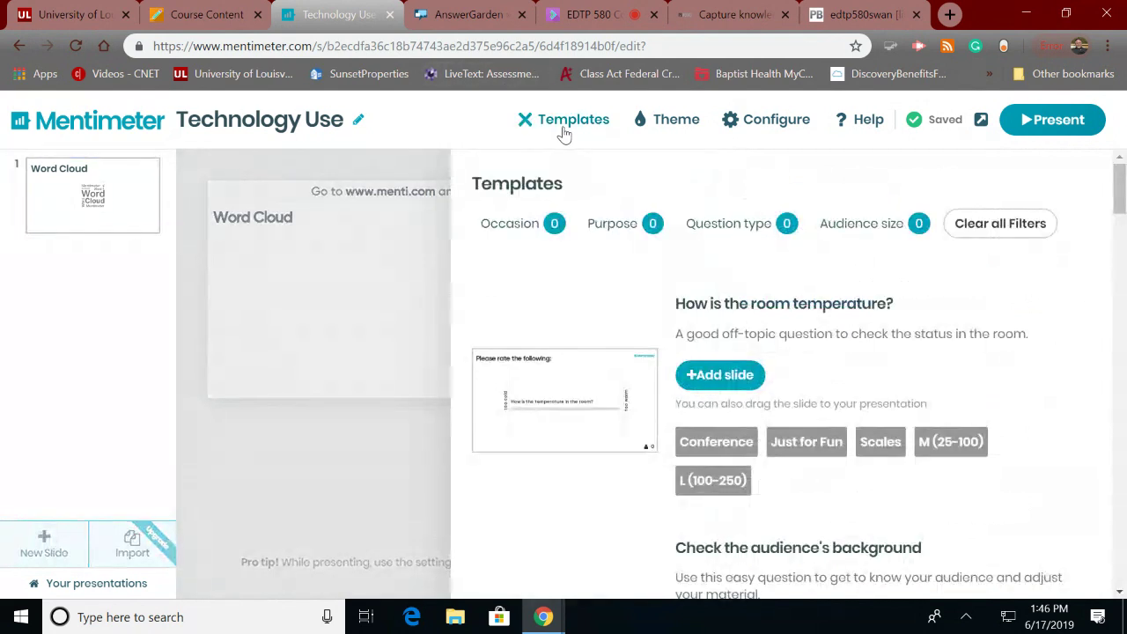
{"action": "scroll", "coordinate": [634, 381], "scroll_direction": "down", "scroll_amount": 6}
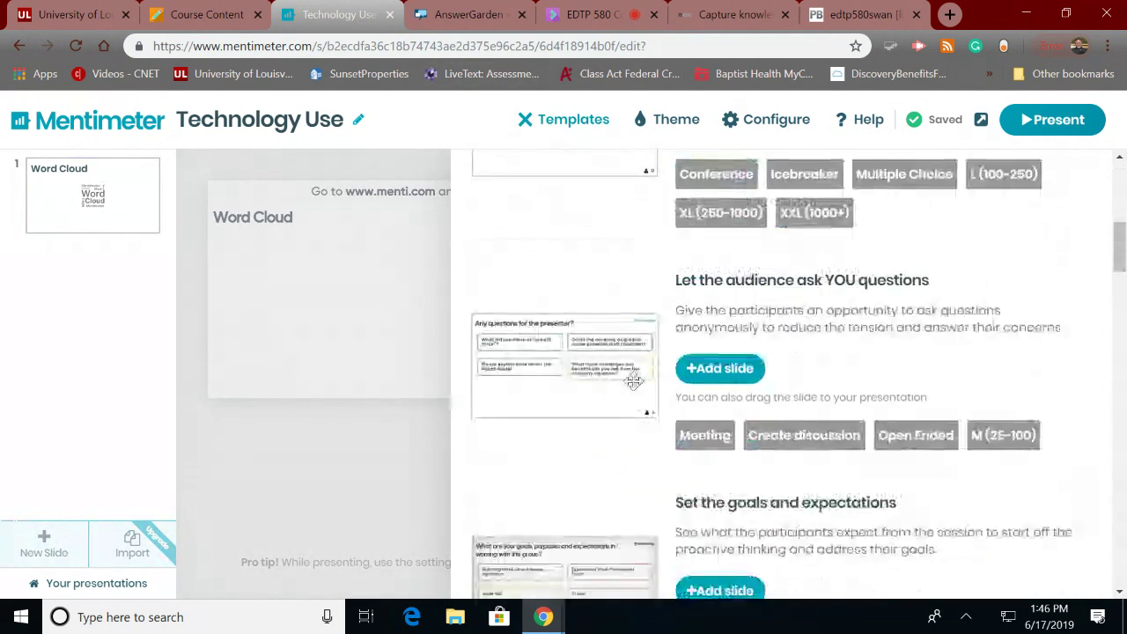
{"action": "scroll", "coordinate": [634, 381], "scroll_direction": "down", "scroll_amount": 12}
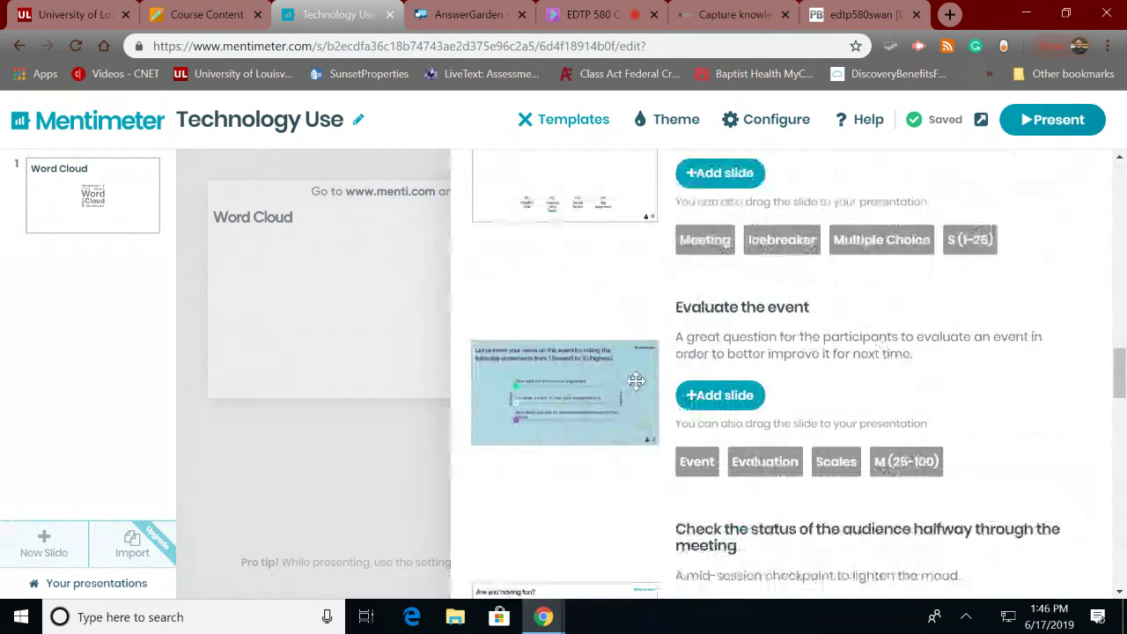
{"action": "scroll", "coordinate": [636, 380], "scroll_direction": "down", "scroll_amount": 9}
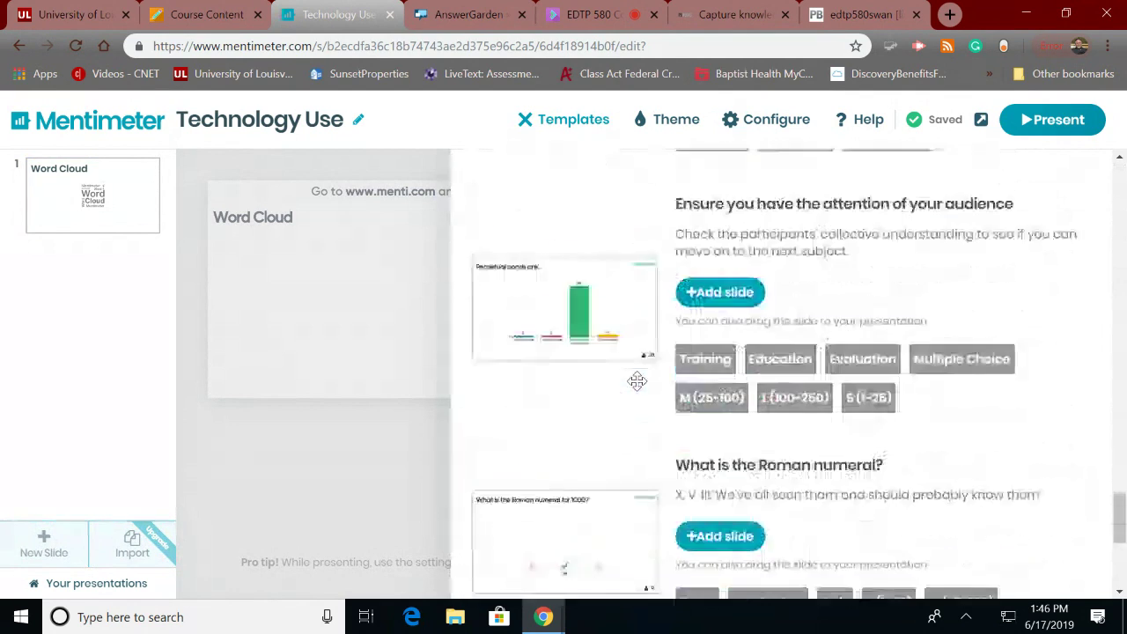
{"action": "scroll", "coordinate": [638, 381], "scroll_direction": "down", "scroll_amount": 3}
{"action": "scroll", "coordinate": [639, 381], "scroll_direction": "up", "scroll_amount": 20}
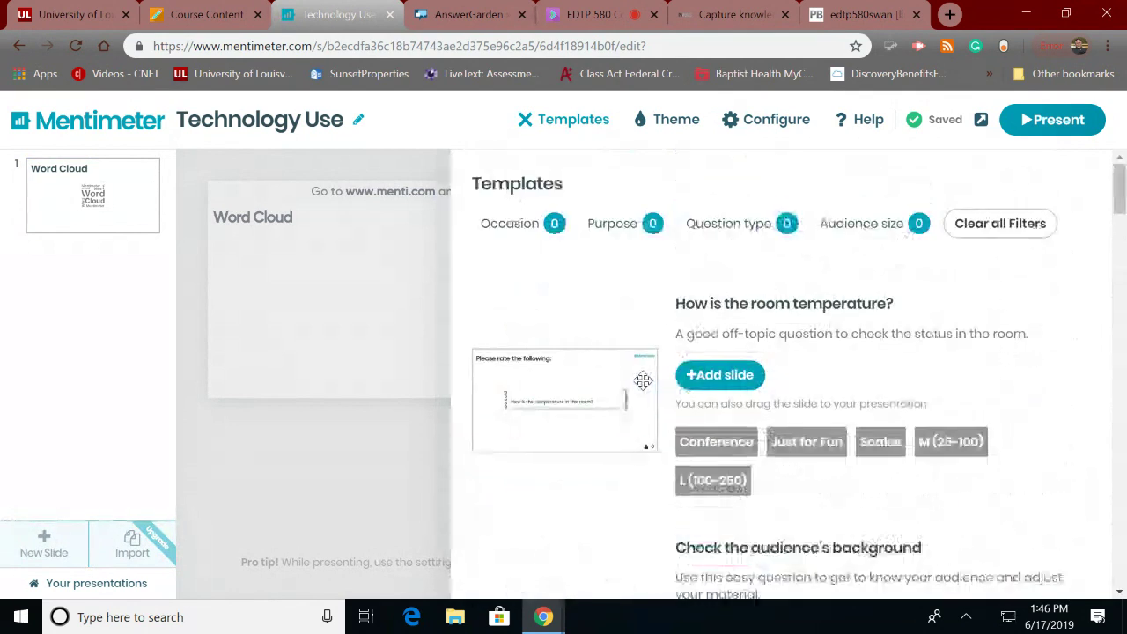
{"action": "left_click", "coordinate": [525, 119]}
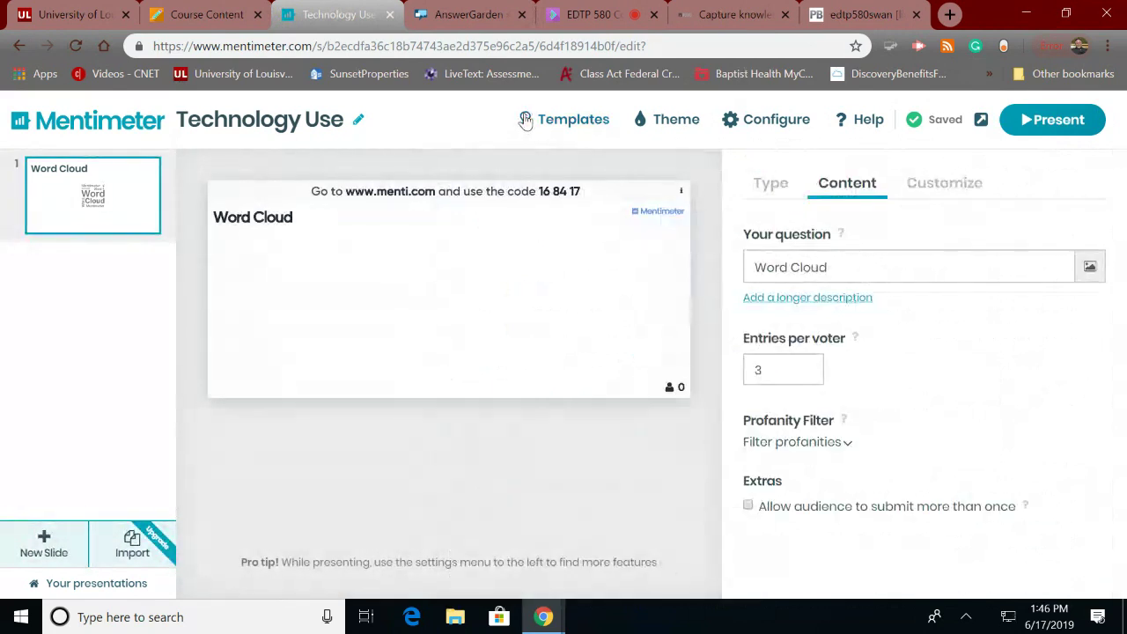
- Set the word cloud slide's question to "What do think when you use your phone"
{"action": "left_click", "coordinate": [845, 270]}
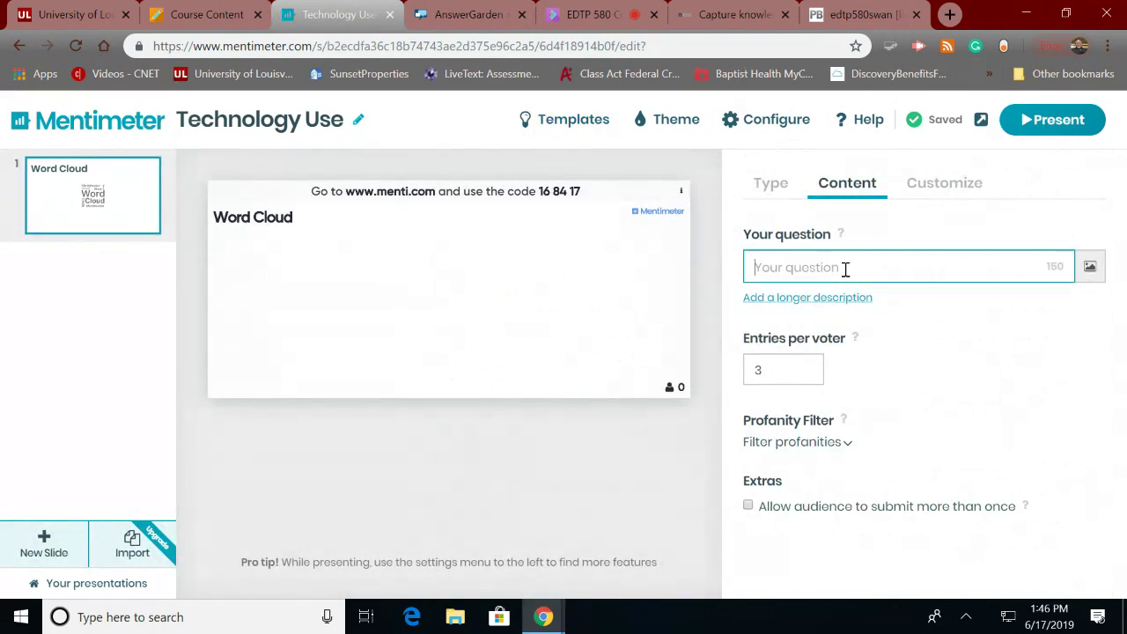
{"action": "type", "text": "What do"}
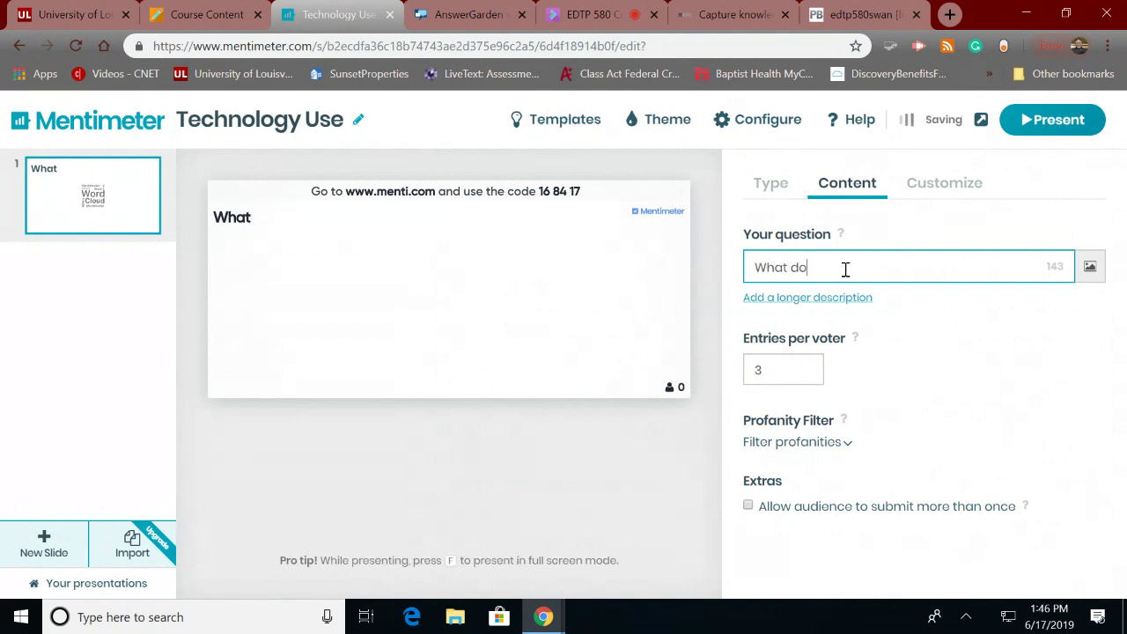
{"action": "type", "text": " think"}
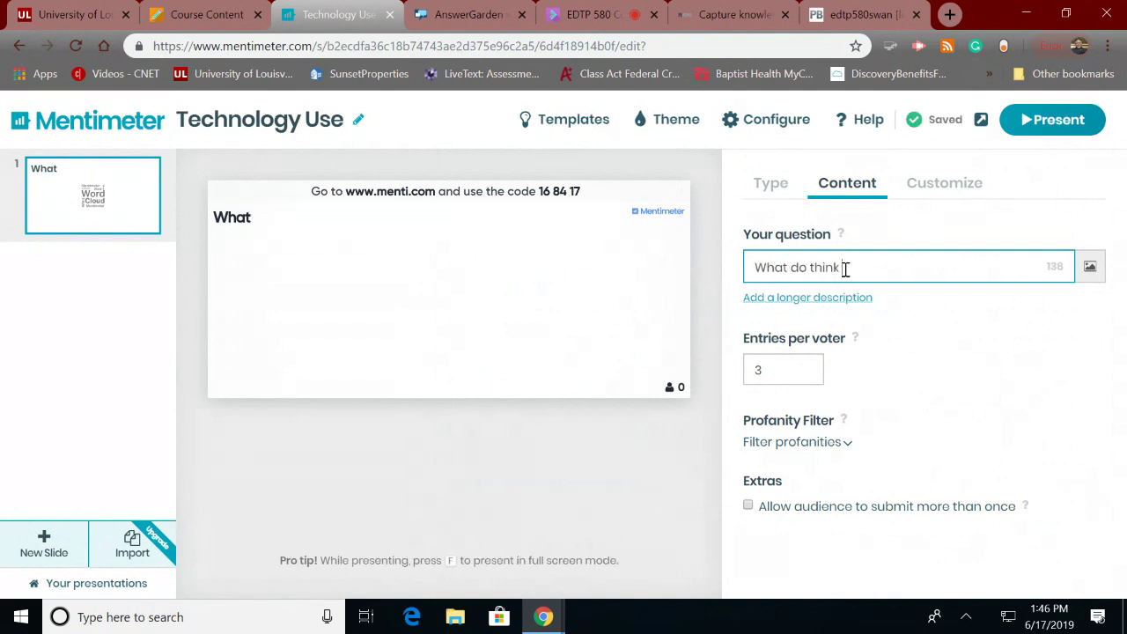
{"action": "type", "text": " whon y"}
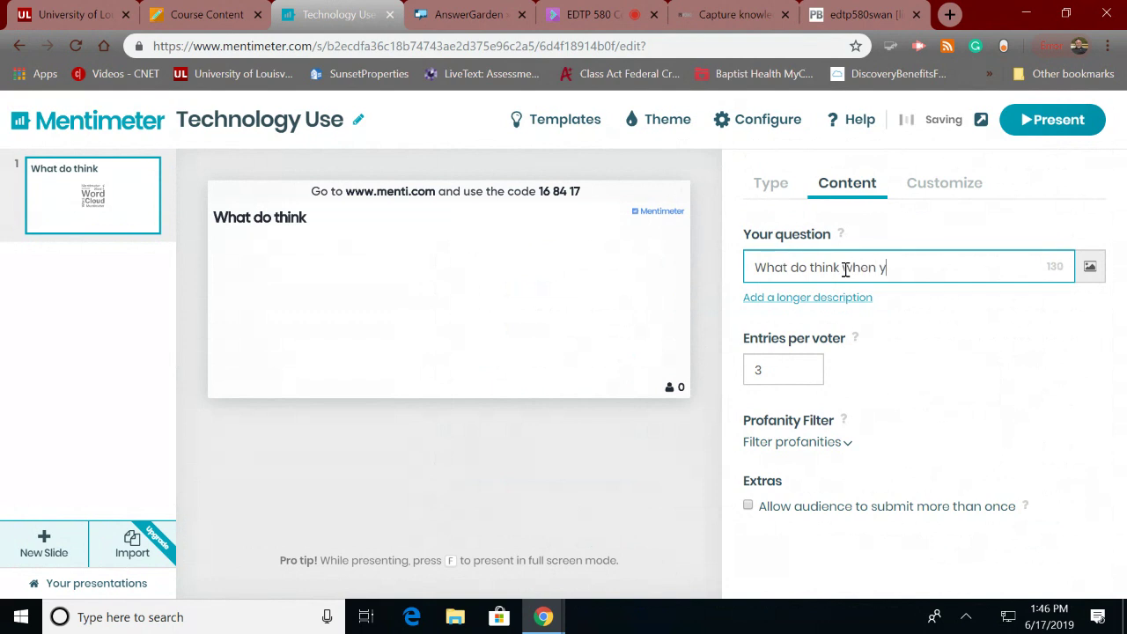
{"action": "type", "text": "ou us"}
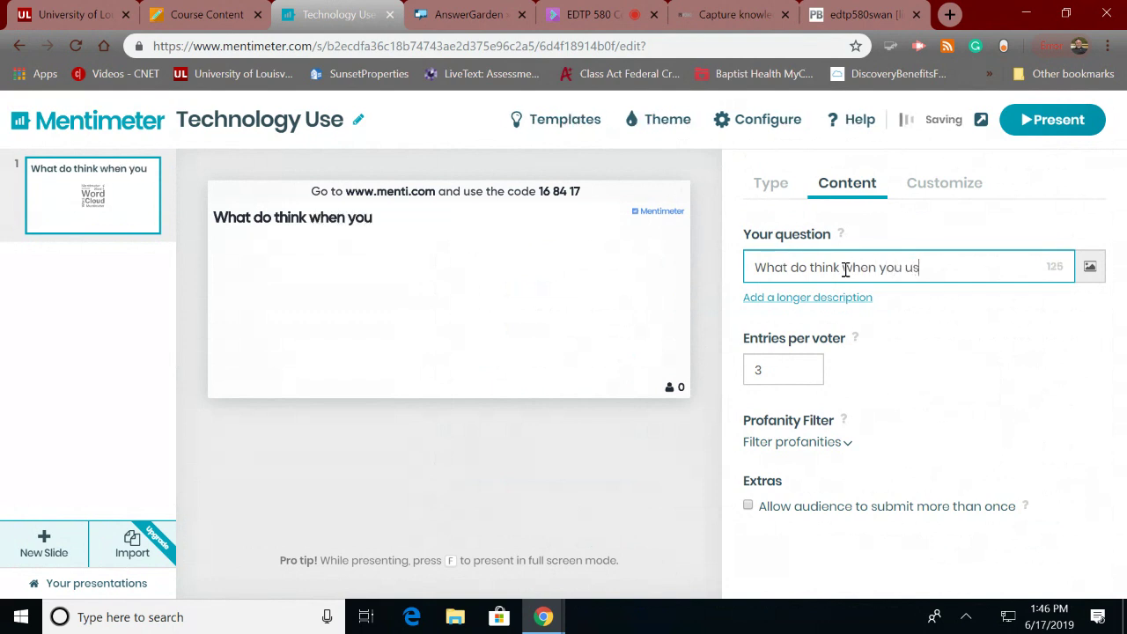
{"action": "type", "text": "e your"}
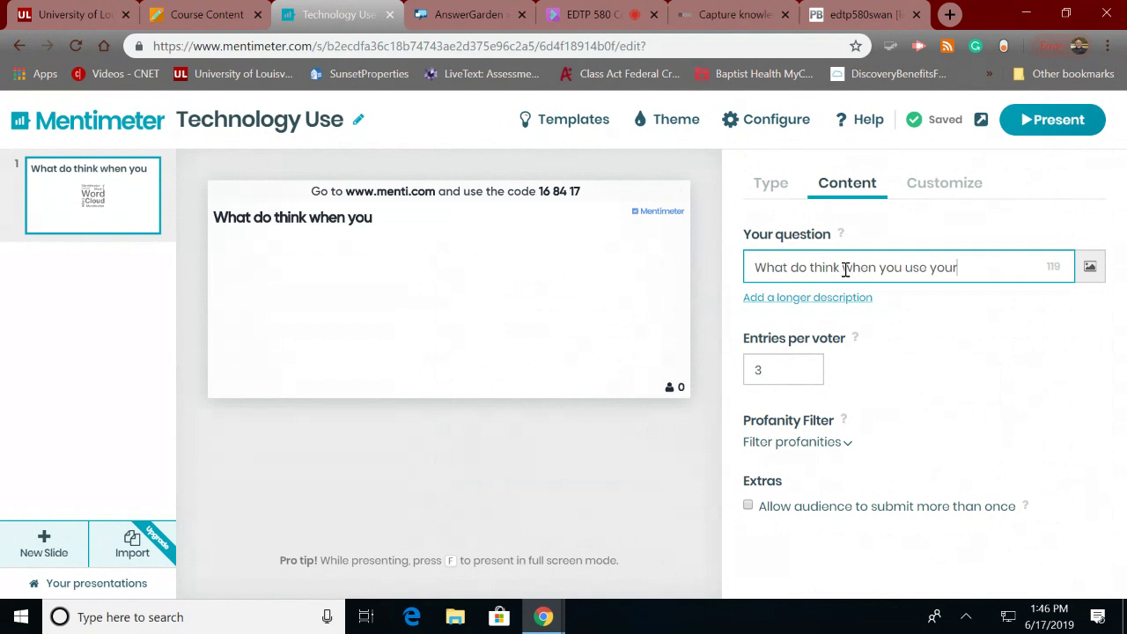
{"action": "type", "text": " phone"}
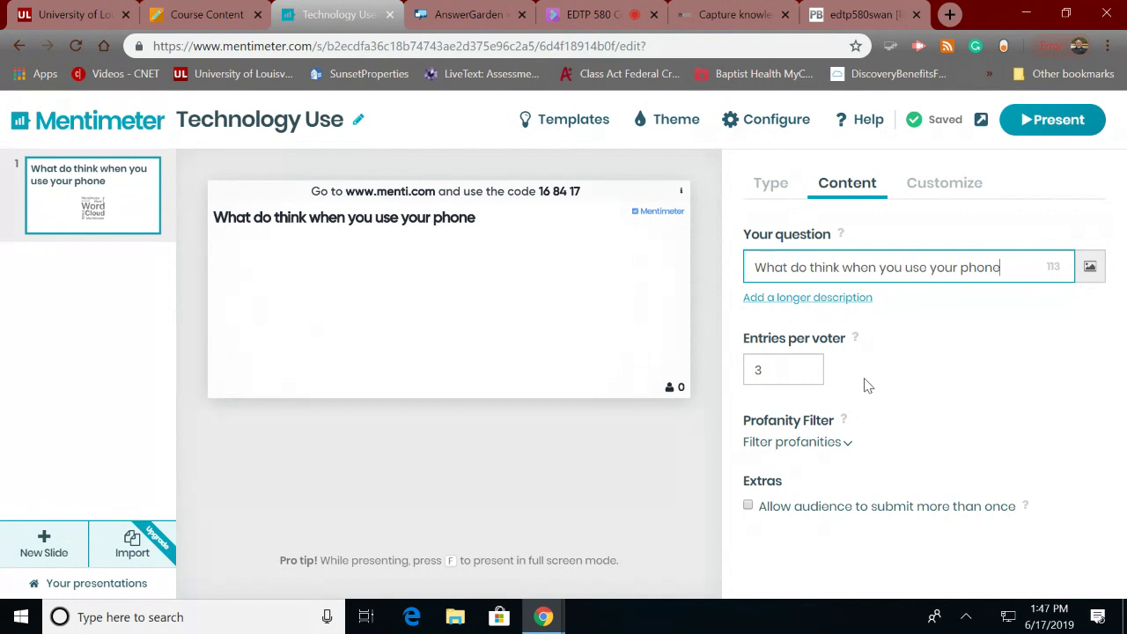
- Expand the word cloud's profanity filter and review its language choices and the extra submission option
{"action": "left_click", "coordinate": [843, 445]}
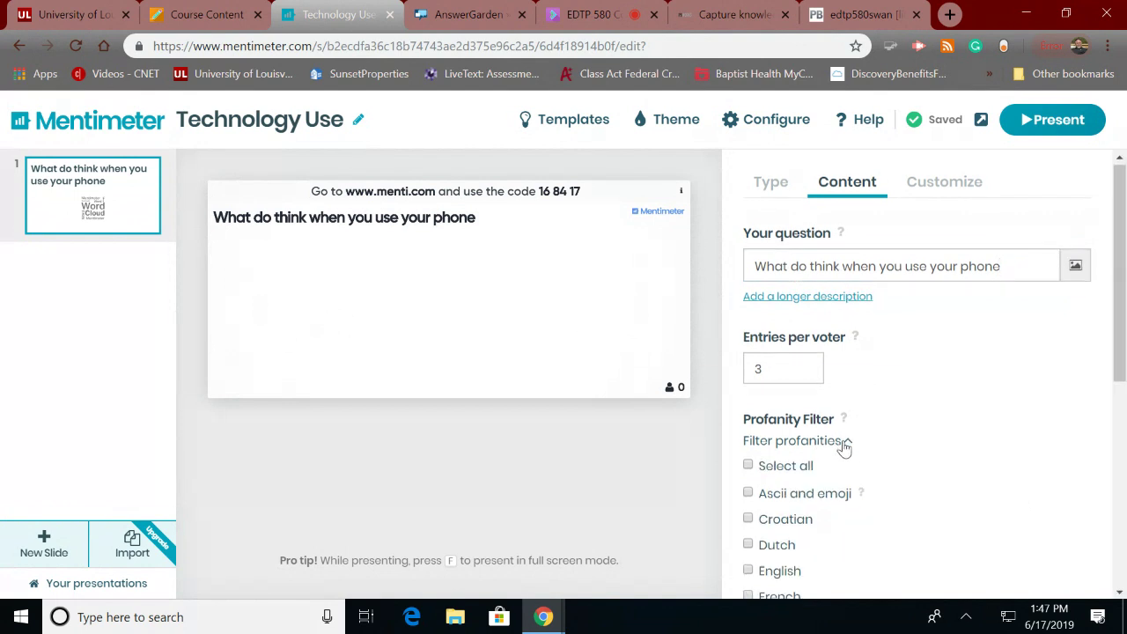
{"action": "scroll", "coordinate": [844, 448], "scroll_direction": "down", "scroll_amount": 2}
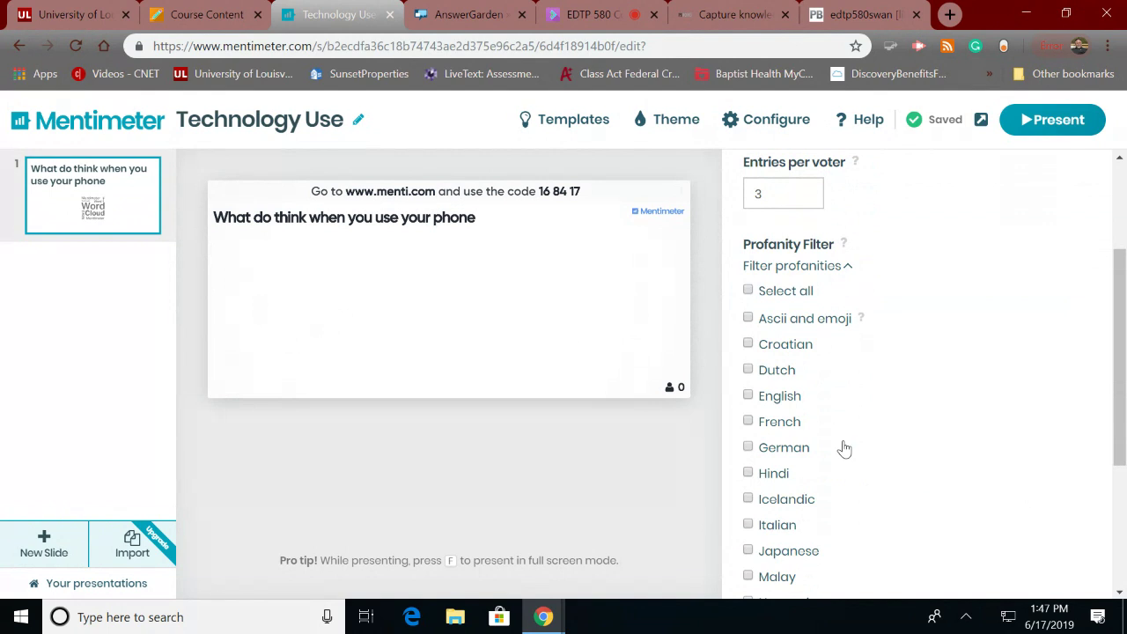
{"action": "scroll", "coordinate": [845, 445], "scroll_direction": "down", "scroll_amount": 3}
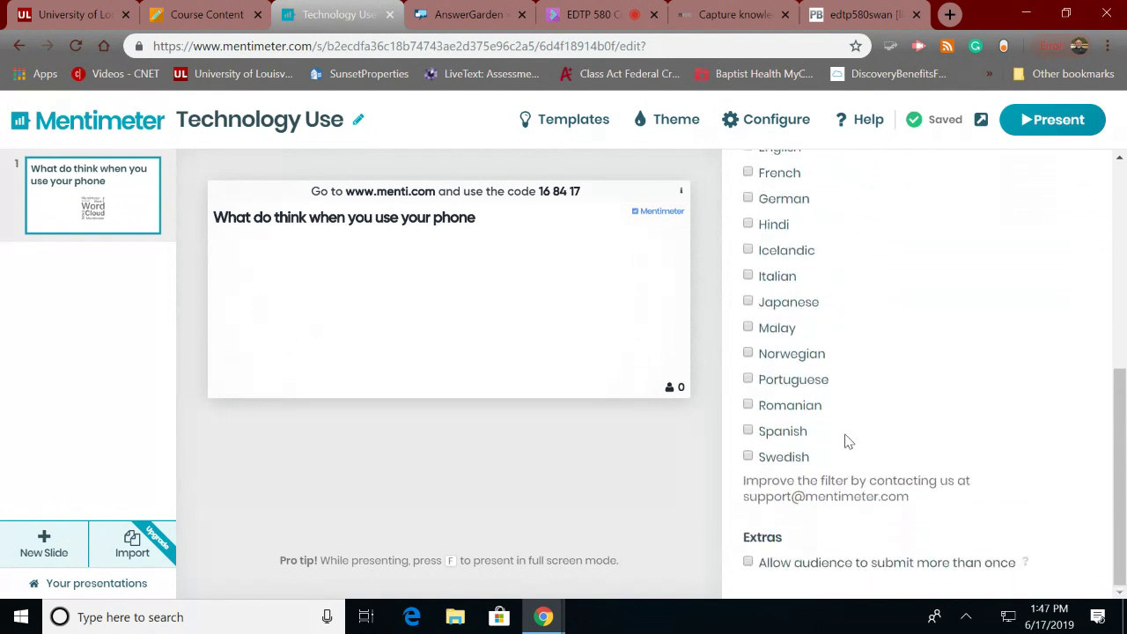
{"action": "scroll", "coordinate": [846, 441], "scroll_direction": "up", "scroll_amount": 5}
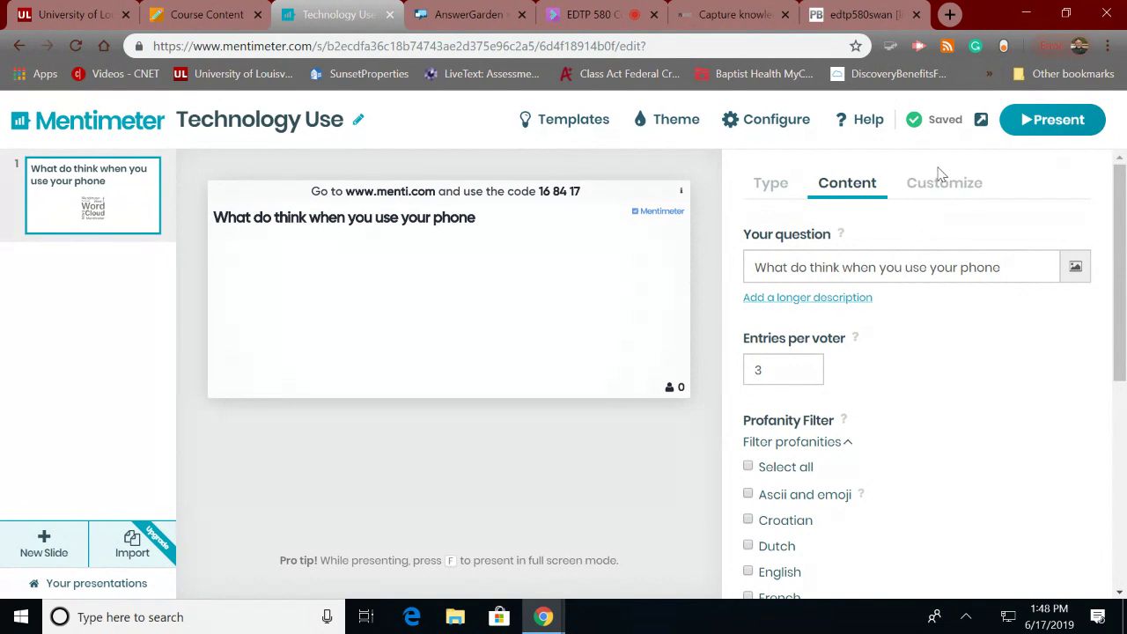
{"action": "scroll", "coordinate": [925, 243], "scroll_direction": "down", "scroll_amount": 4}
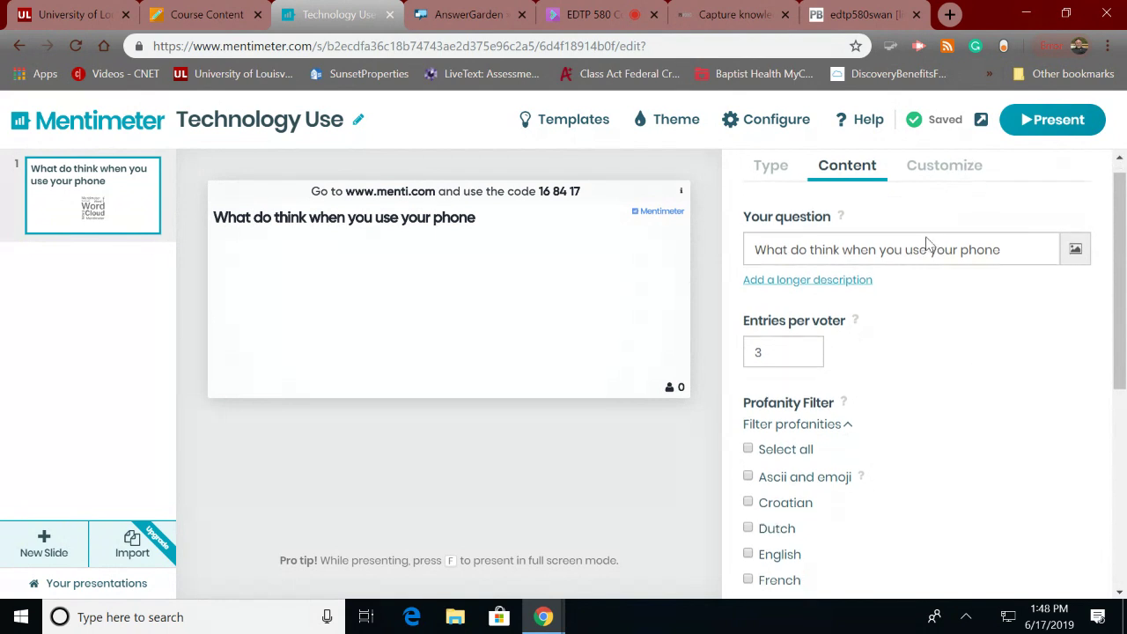
{"action": "scroll", "coordinate": [925, 243], "scroll_direction": "down", "scroll_amount": 2}
{"action": "scroll", "coordinate": [924, 239], "scroll_direction": "up", "scroll_amount": 6}
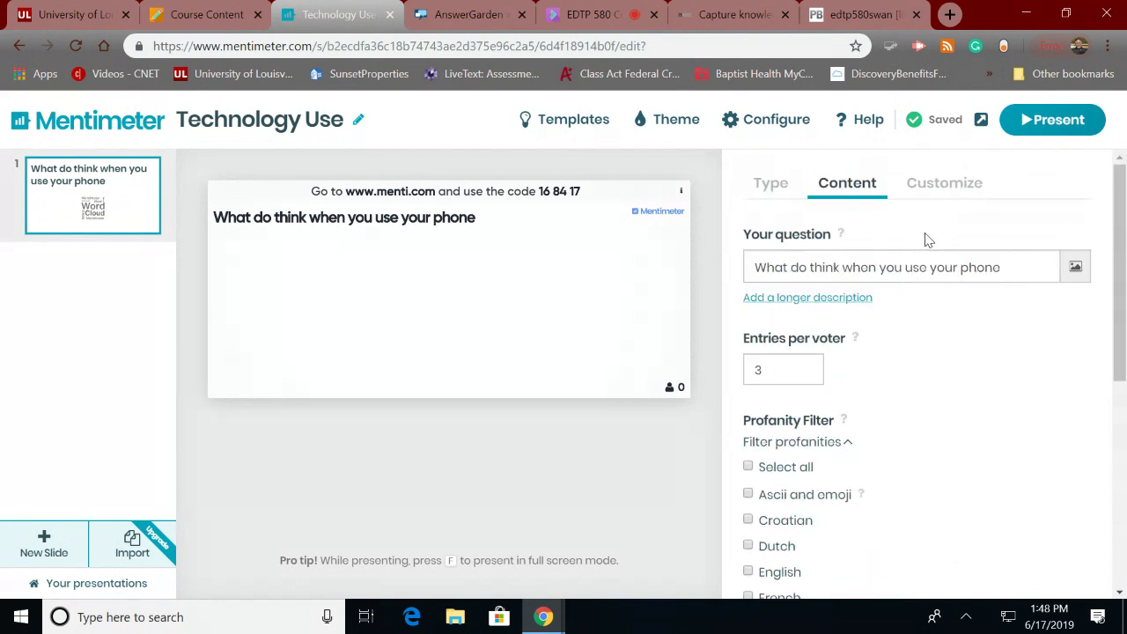
- Review the slide's customization settings for image, voting, instructions and results, and return to the question types
{"action": "left_click", "coordinate": [932, 190]}
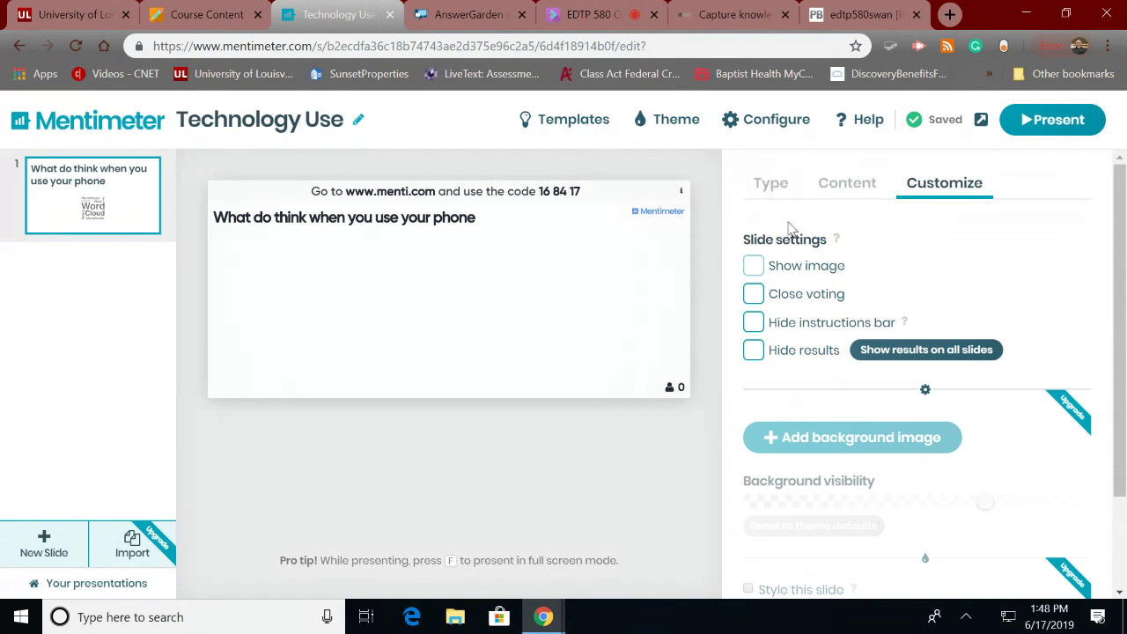
{"action": "scroll", "coordinate": [787, 308], "scroll_direction": "down", "scroll_amount": 2}
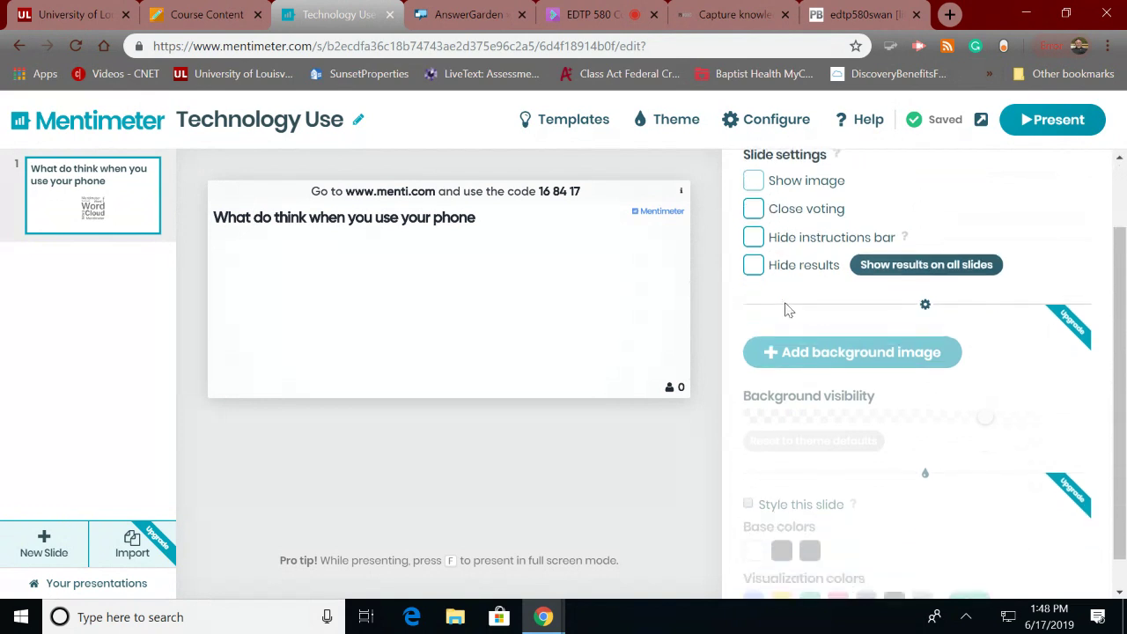
{"action": "scroll", "coordinate": [793, 317], "scroll_direction": "up", "scroll_amount": 1}
{"action": "scroll", "coordinate": [793, 317], "scroll_direction": "up", "scroll_amount": 2}
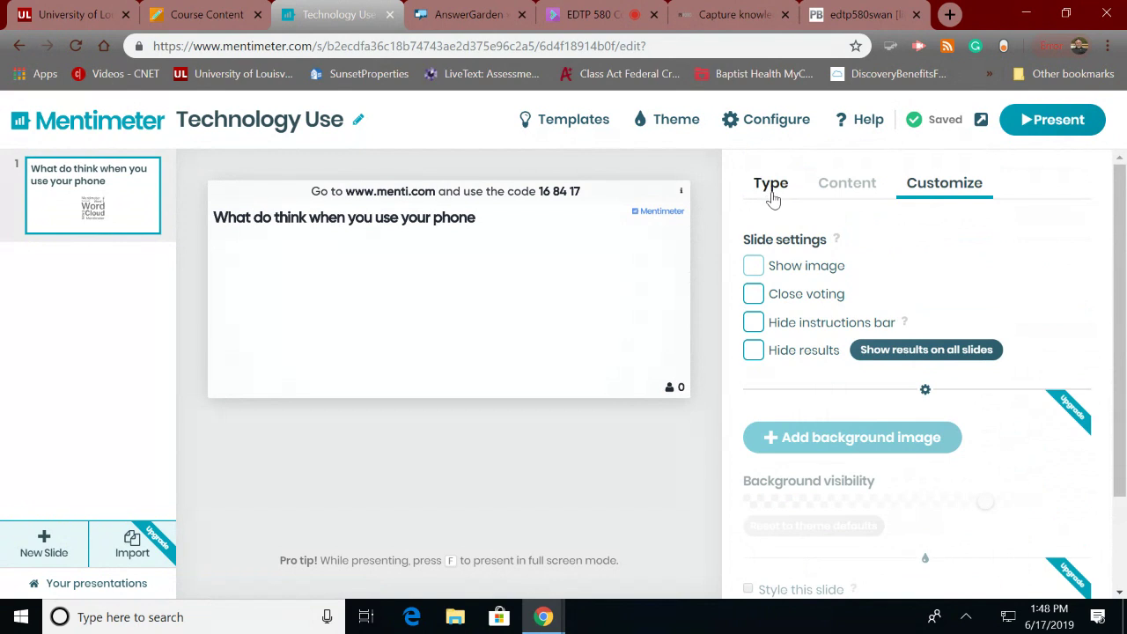
{"action": "left_click", "coordinate": [772, 188]}
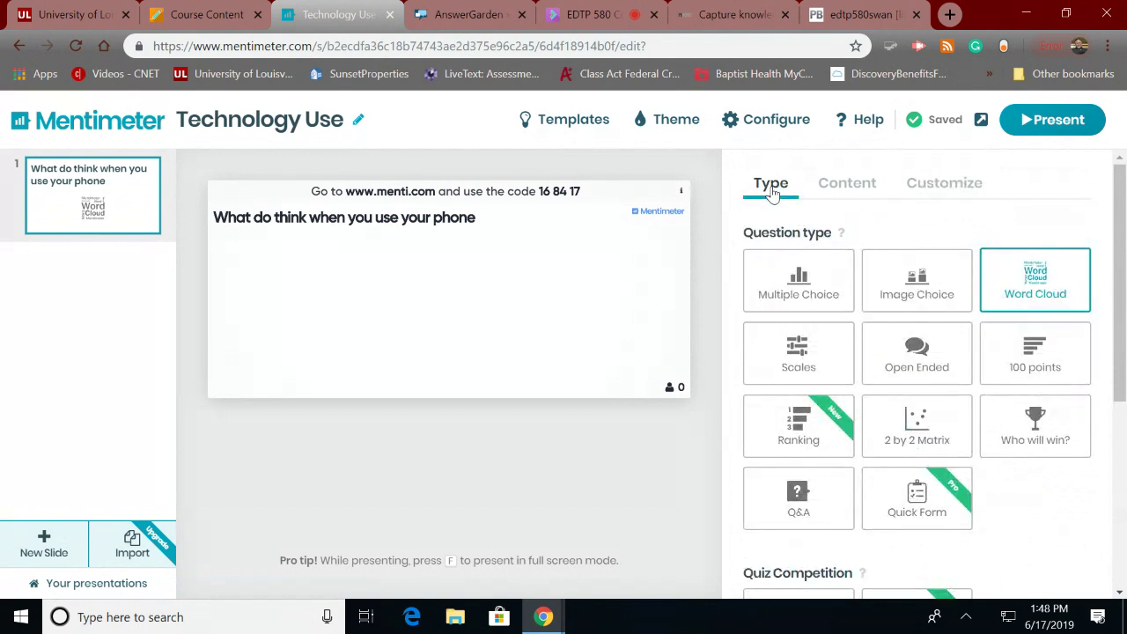
- Present the word cloud slide, review the additional presentation options, and show the full voting instructions for participants
{"action": "left_click", "coordinate": [1045, 131]}
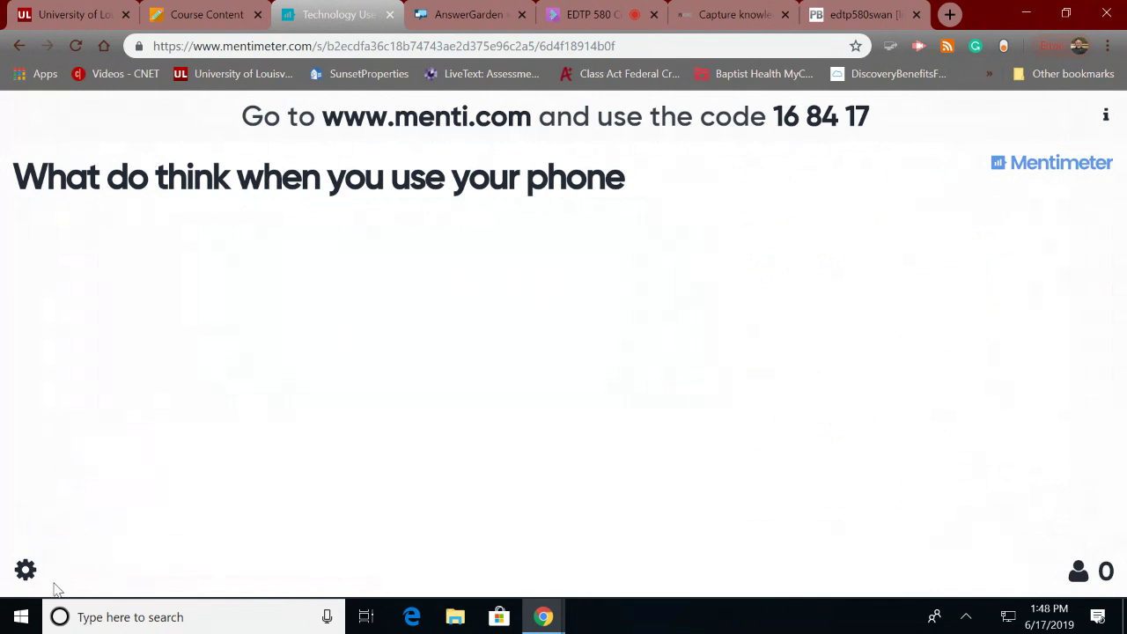
{"action": "left_click", "coordinate": [26, 573]}
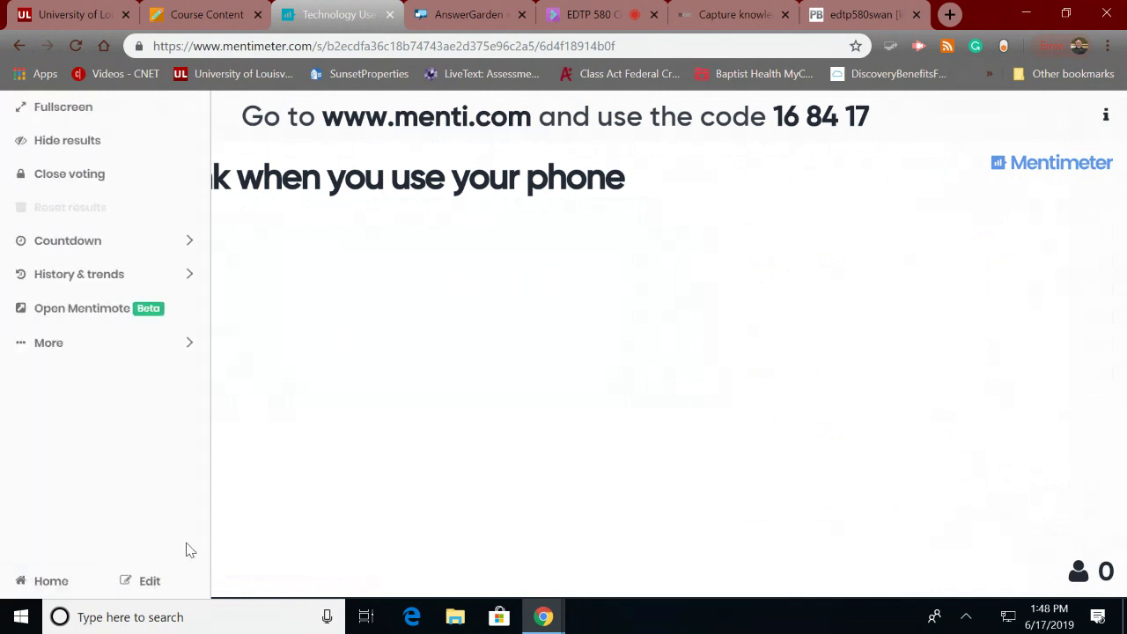
{"action": "left_click", "coordinate": [42, 347]}
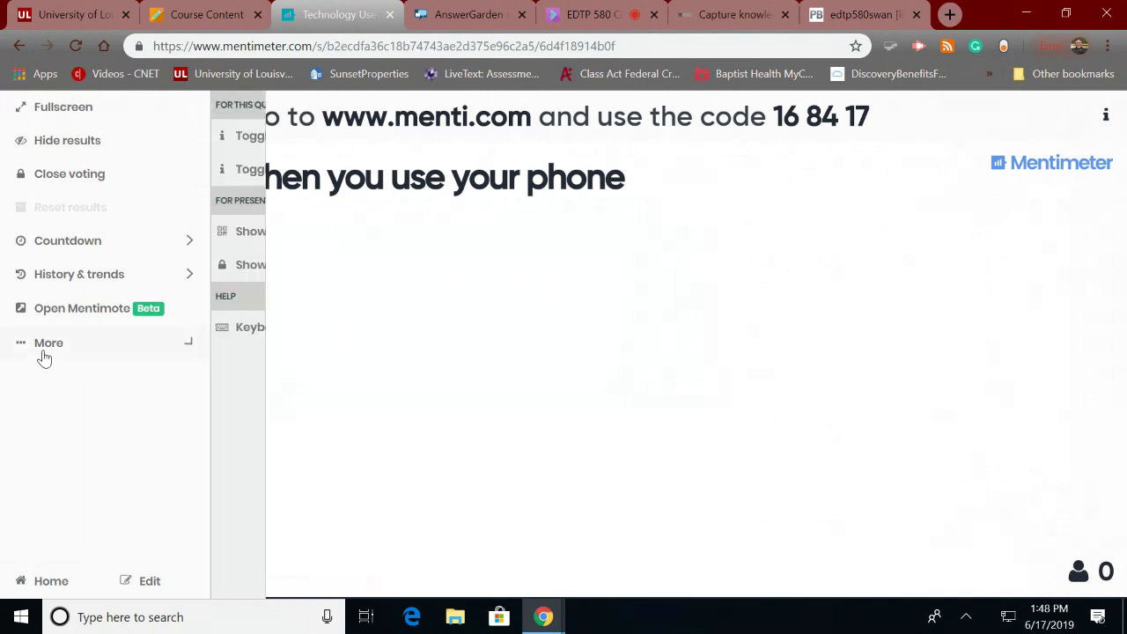
{"action": "left_click", "coordinate": [44, 347]}
{"action": "left_click", "coordinate": [55, 347]}
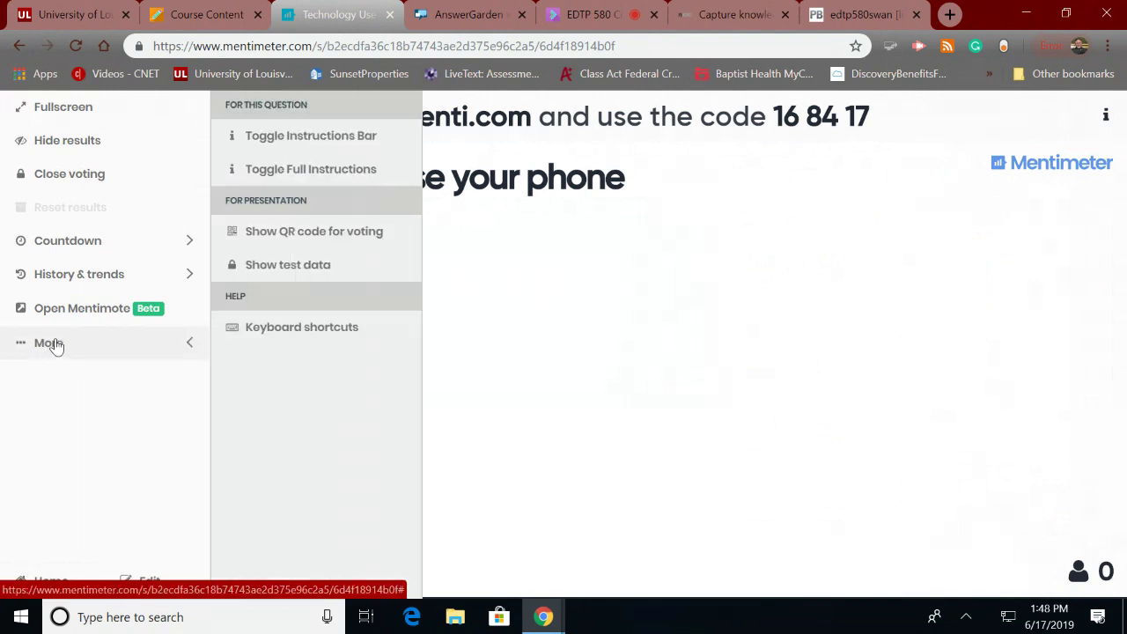
{"action": "mouse_move", "coordinate": [184, 347]}
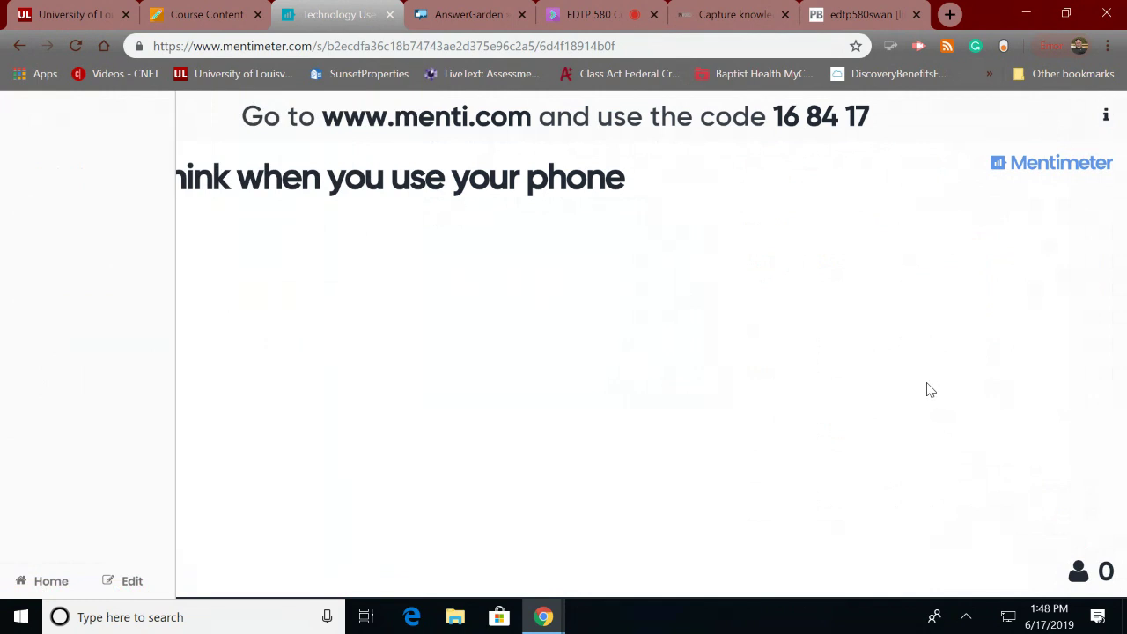
{"action": "left_click", "coordinate": [1114, 121]}
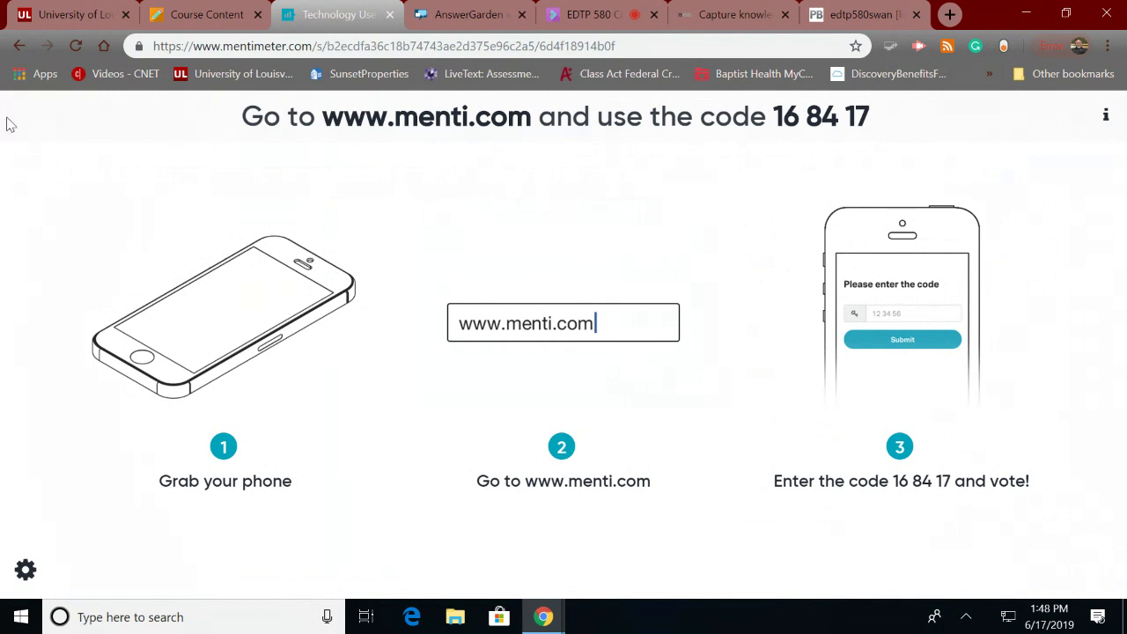
- Reopen the Technology Use presentation from the presentations list, view its Mentimote remote, and return to the editor
{"action": "left_click", "coordinate": [22, 47]}
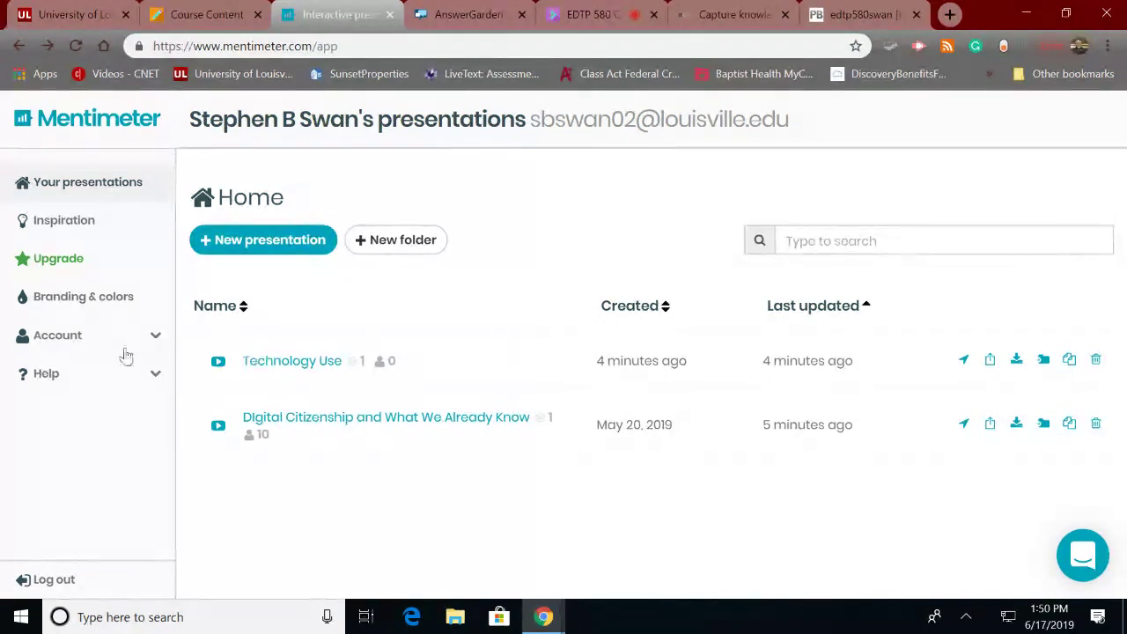
{"action": "left_click", "coordinate": [194, 362]}
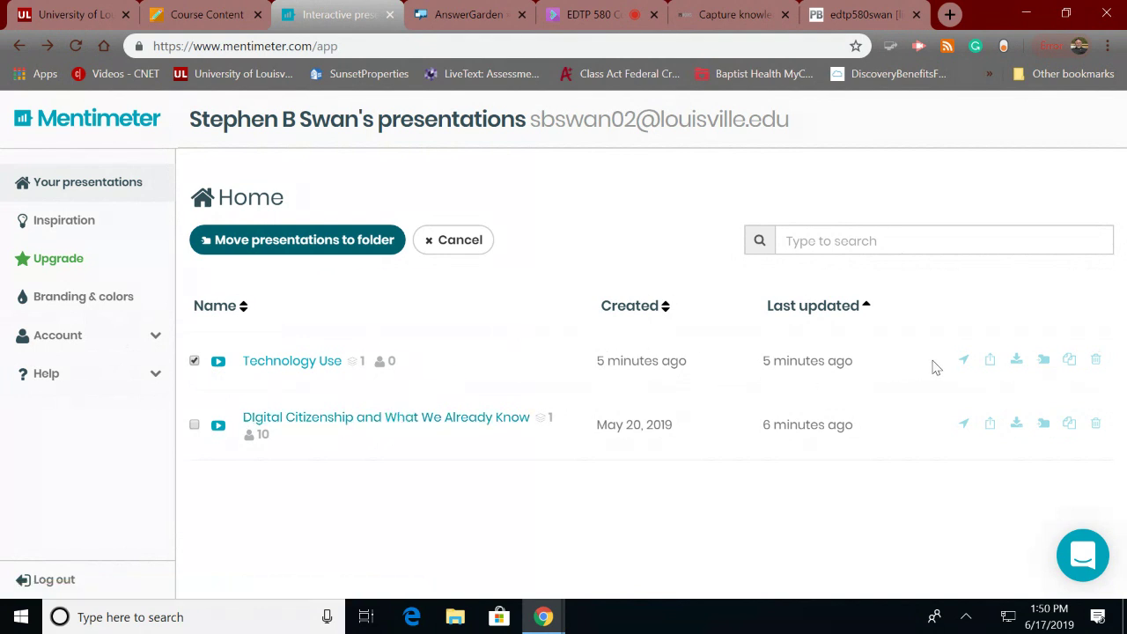
{"action": "left_click", "coordinate": [194, 362]}
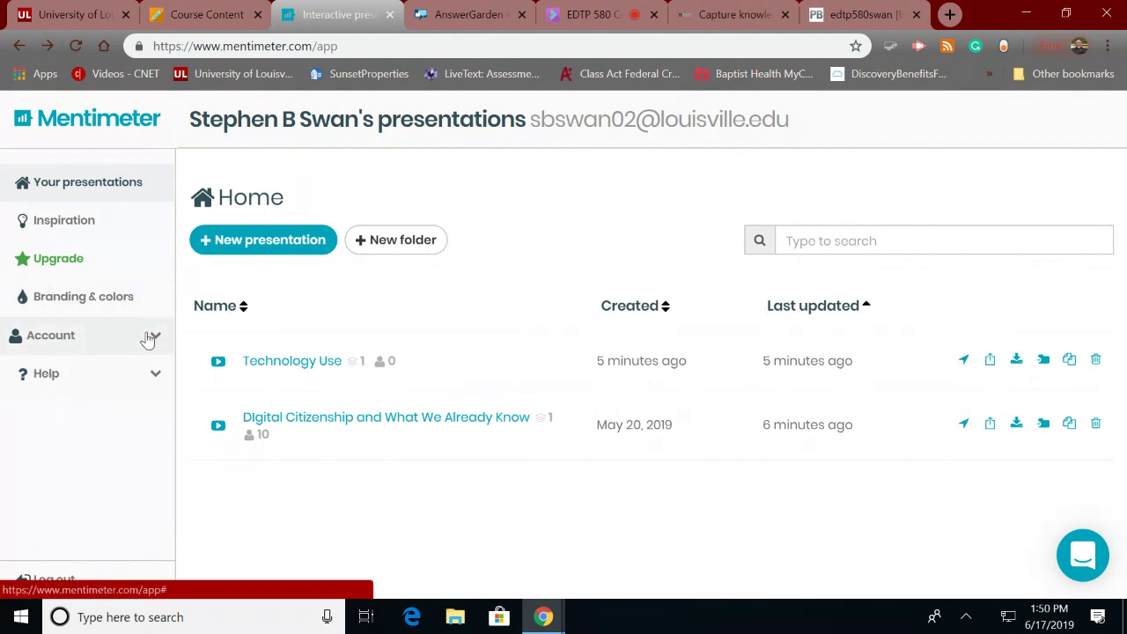
{"action": "left_click", "coordinate": [271, 363]}
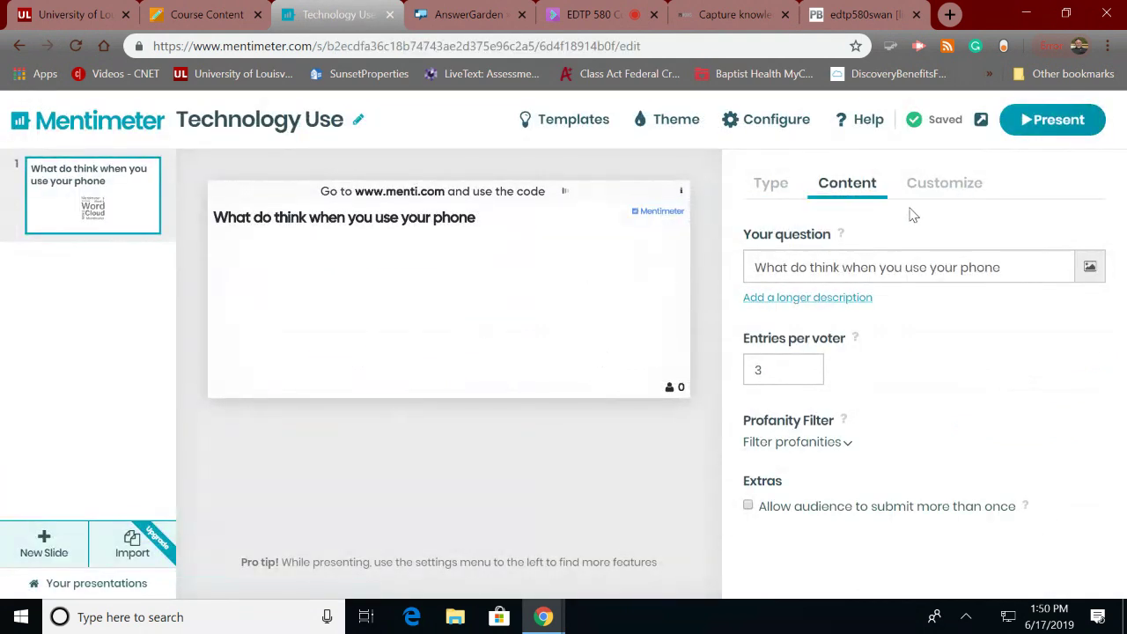
{"action": "left_click", "coordinate": [982, 121]}
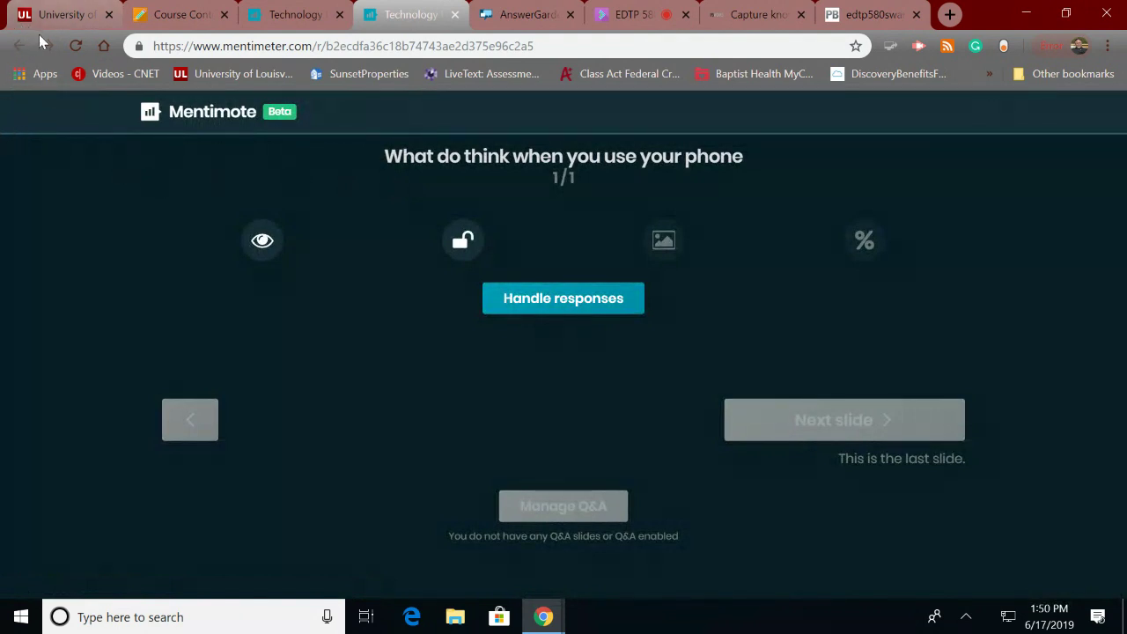
{"action": "left_click", "coordinate": [303, 27]}
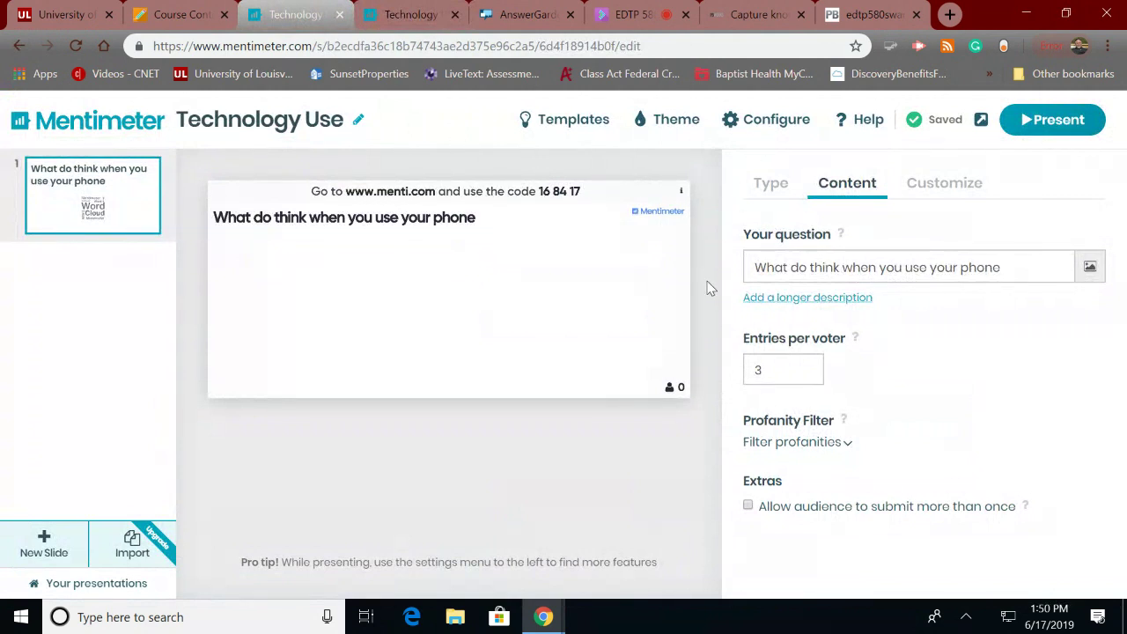
- Copy the code for embedding the results on a web page from the Technology Use presentation's Share & Export settings
{"action": "left_click", "coordinate": [771, 128]}
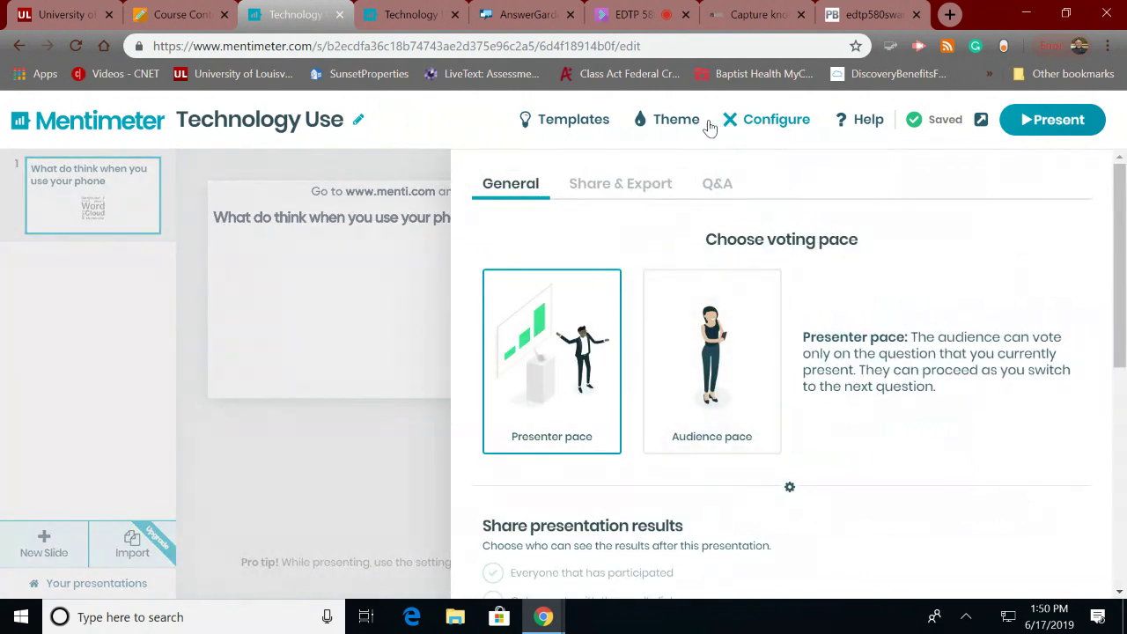
{"action": "left_click", "coordinate": [384, 328]}
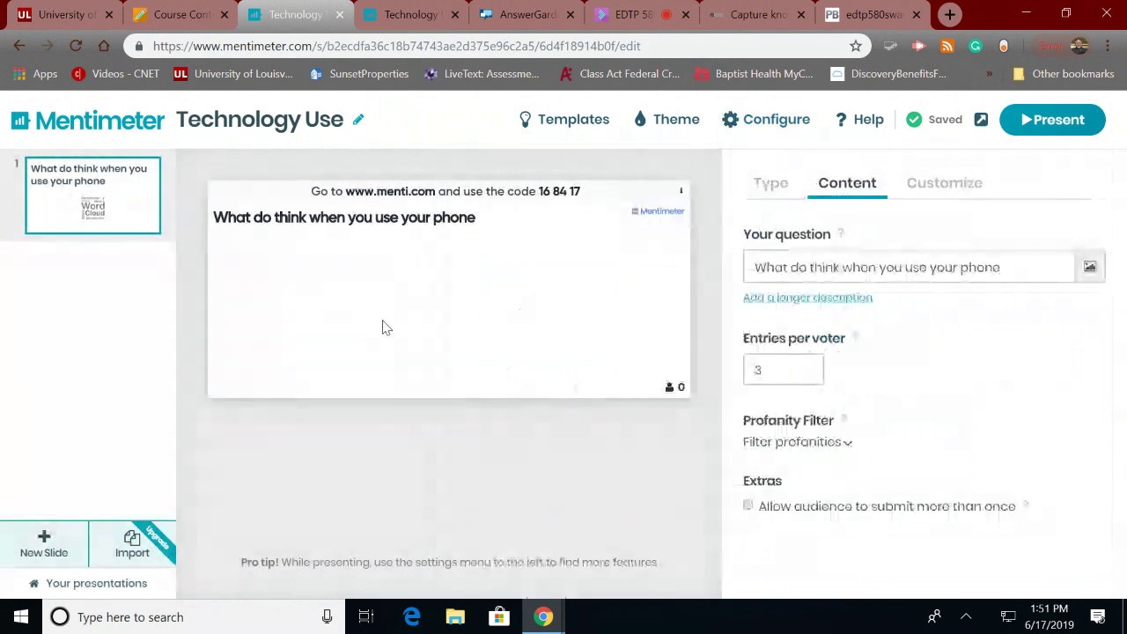
{"action": "left_click", "coordinate": [769, 121]}
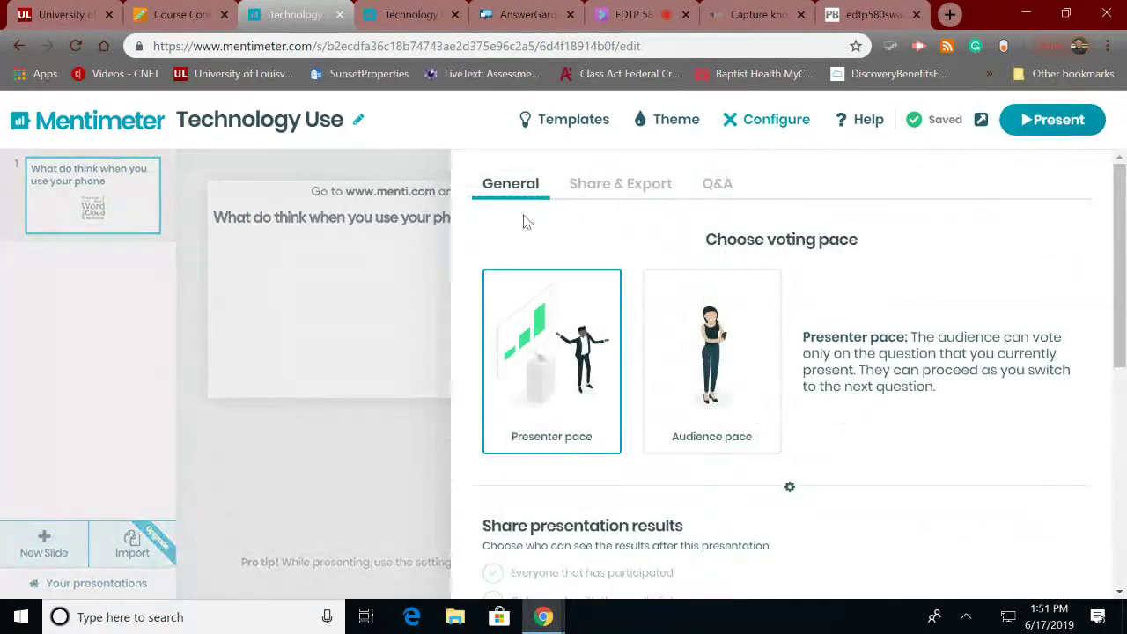
{"action": "left_click", "coordinate": [640, 189]}
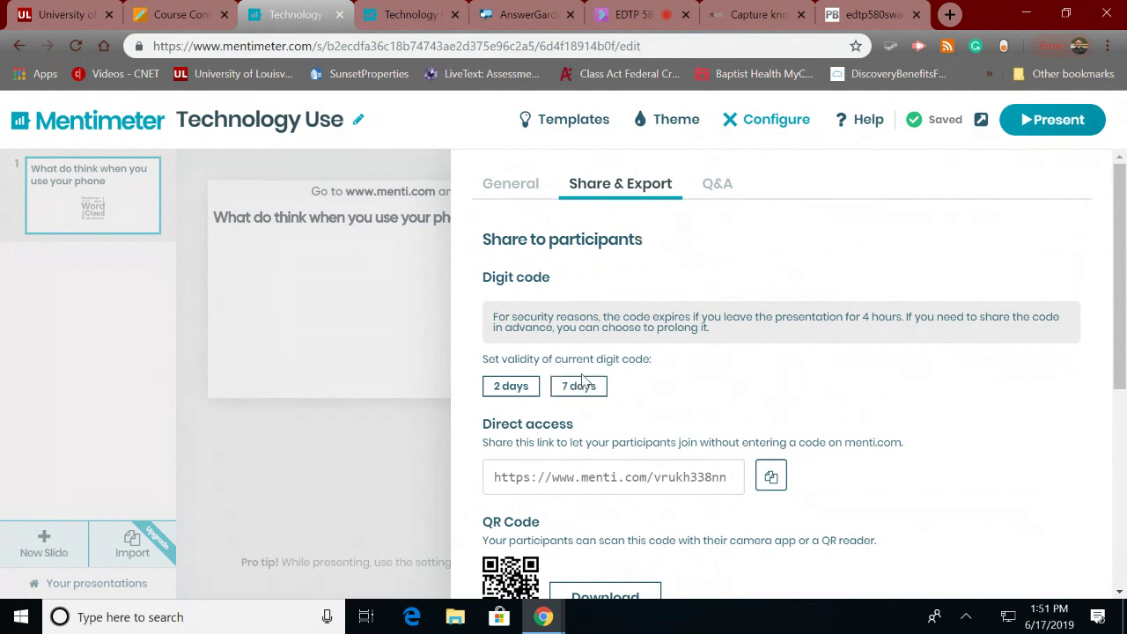
{"action": "scroll", "coordinate": [599, 404], "scroll_direction": "down", "scroll_amount": 2}
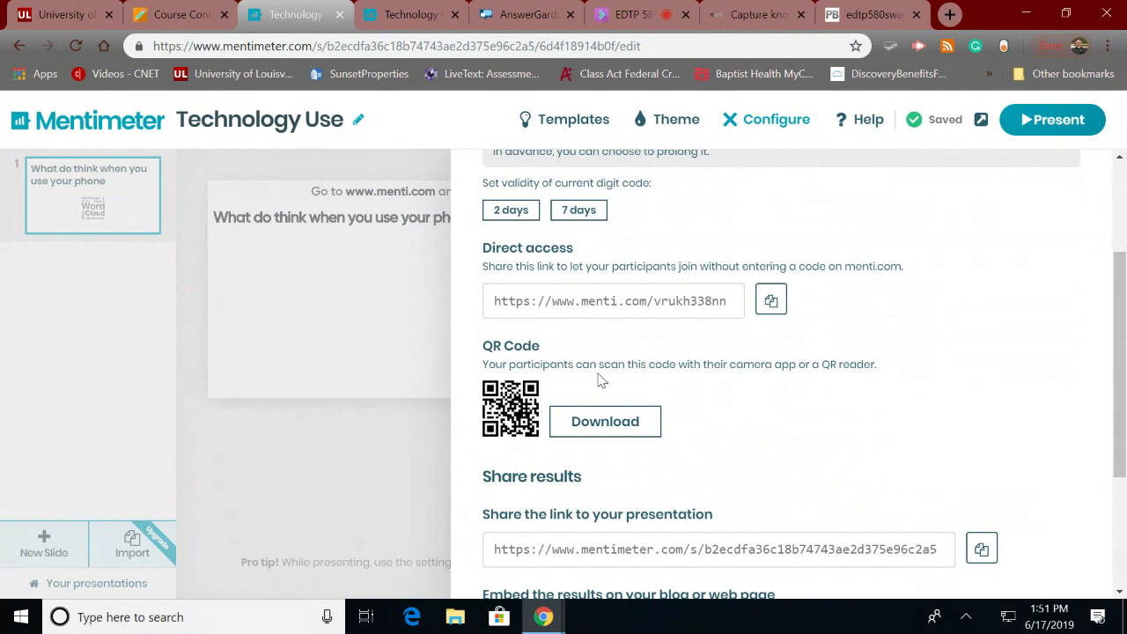
{"action": "scroll", "coordinate": [597, 341], "scroll_direction": "down", "scroll_amount": 2}
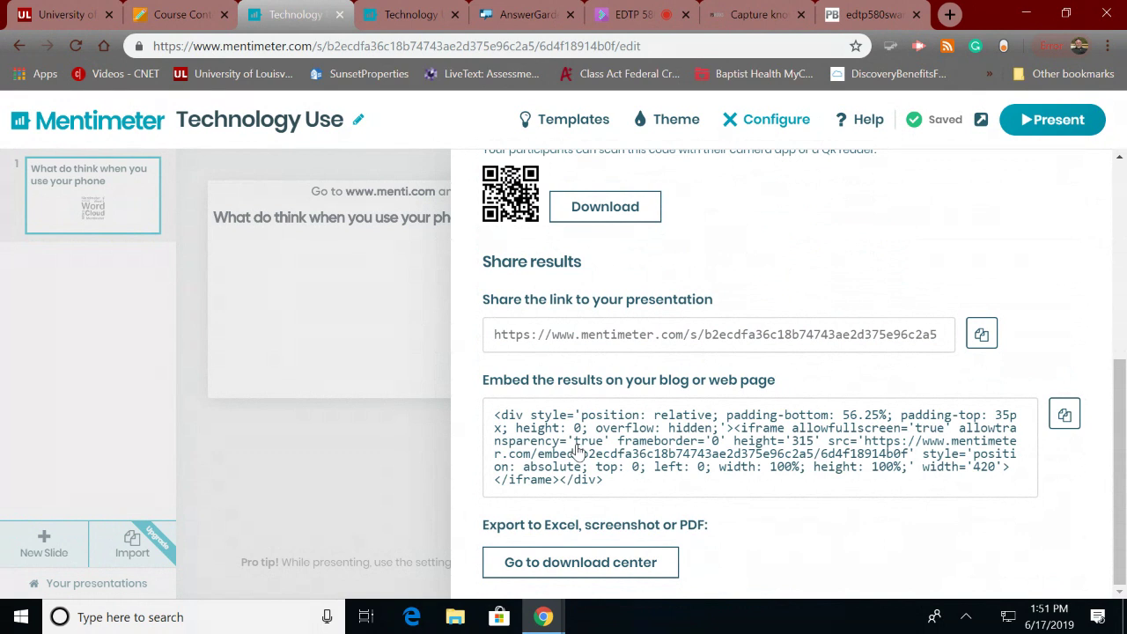
{"action": "left_click", "coordinate": [1065, 418]}
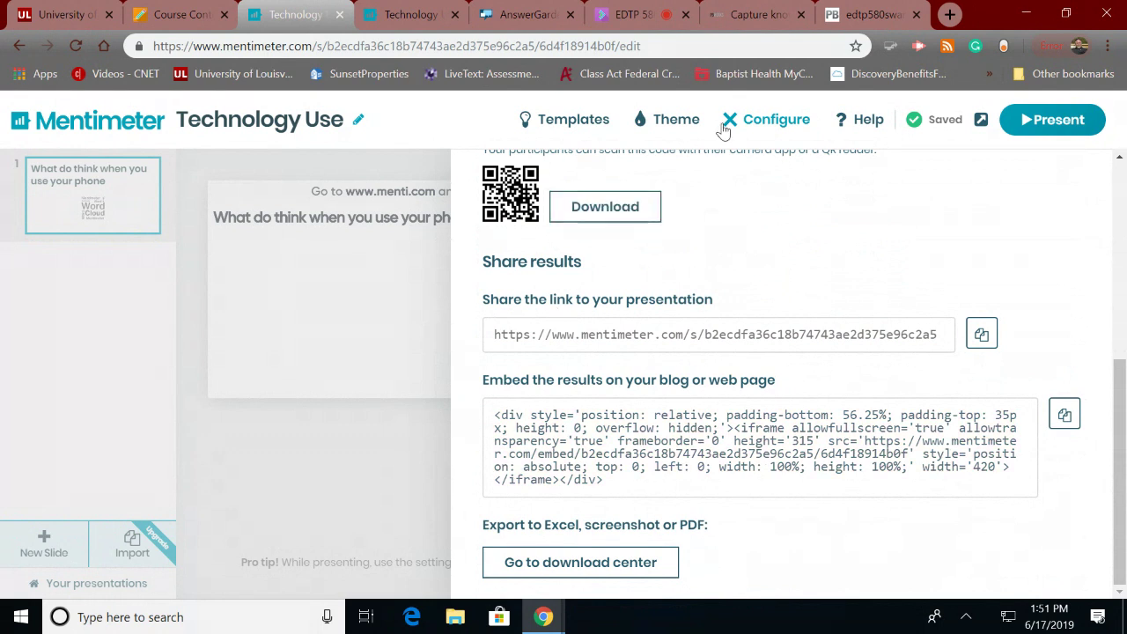
- Switch to the PBworks wiki, start editing the Module 3 page, and add four blank lines below the Padlet embed
{"action": "left_click", "coordinate": [874, 15]}
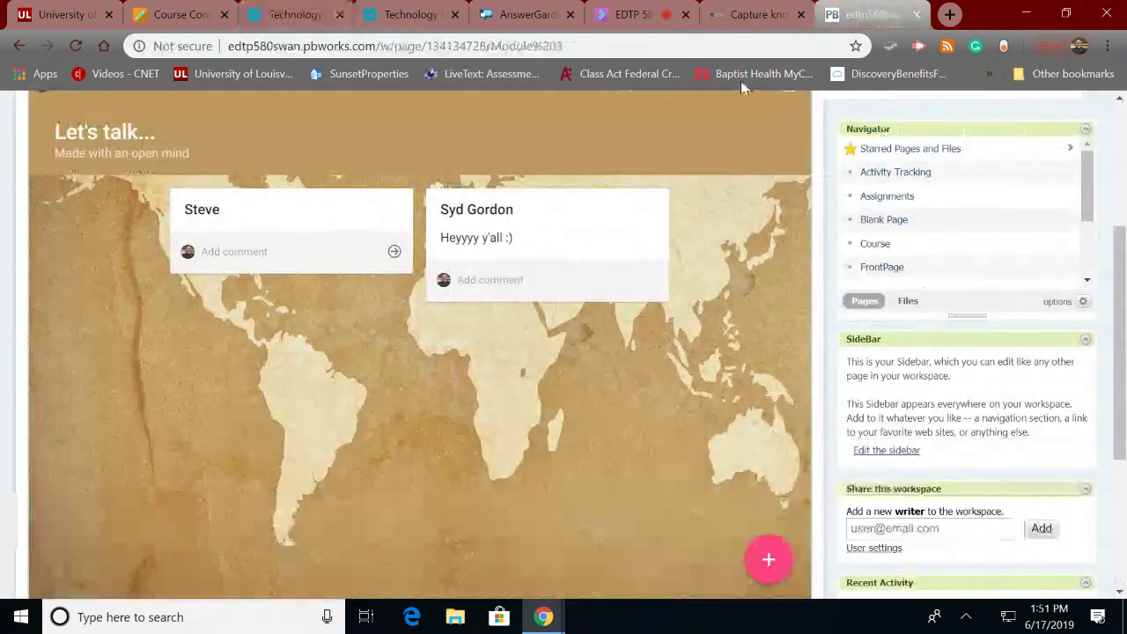
{"action": "scroll", "coordinate": [476, 264], "scroll_direction": "down", "scroll_amount": 3}
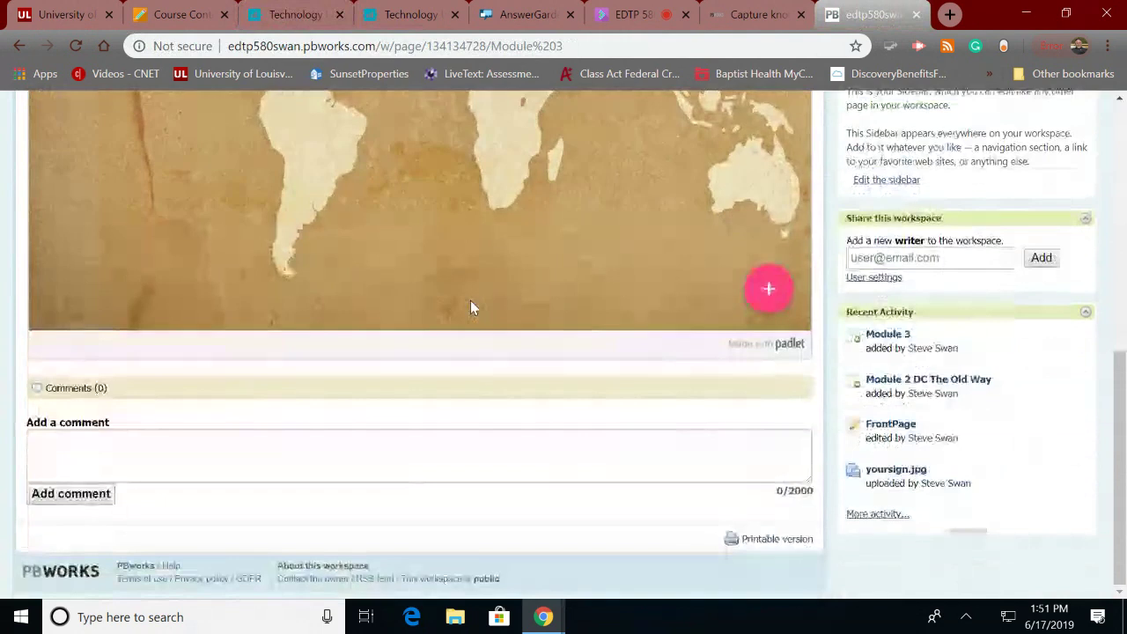
{"action": "scroll", "coordinate": [297, 327], "scroll_direction": "up", "scroll_amount": 5}
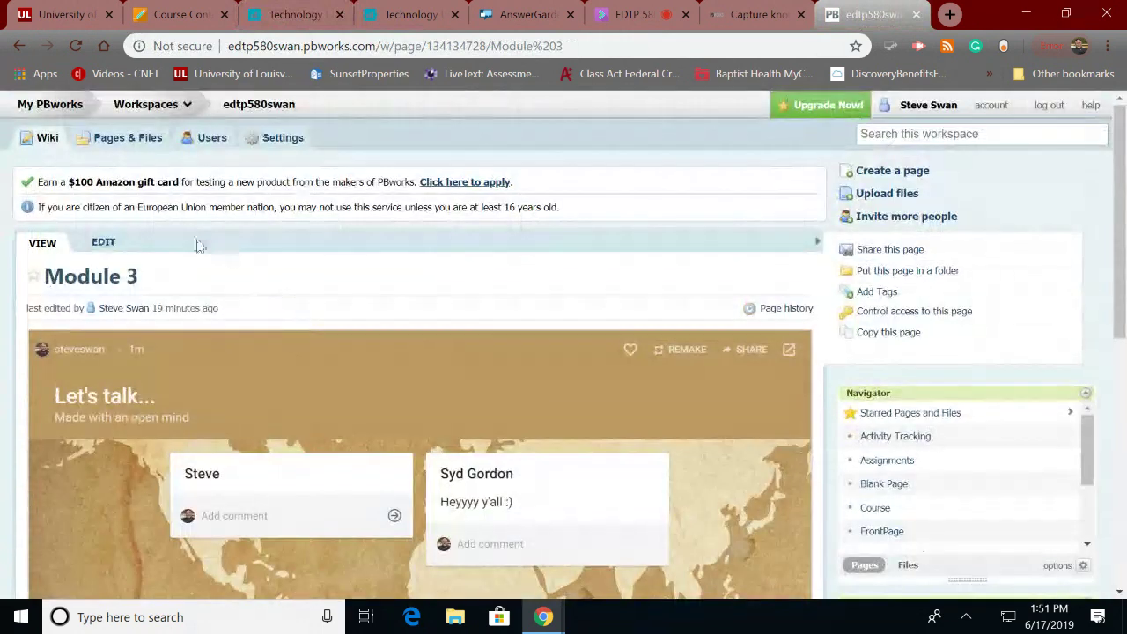
{"action": "left_click", "coordinate": [102, 242]}
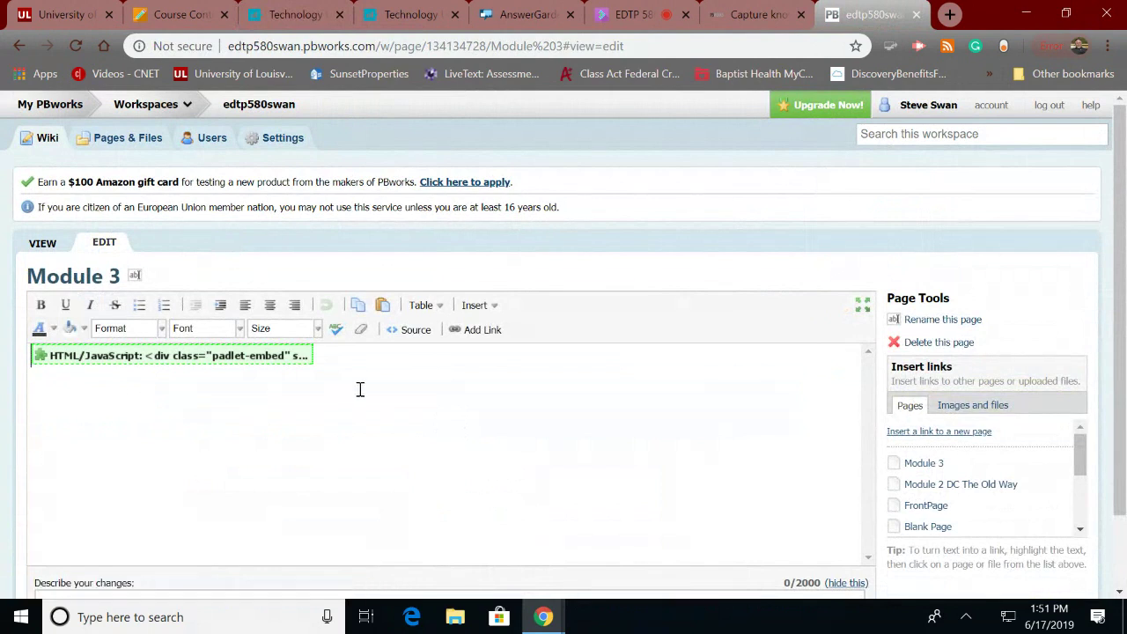
{"action": "left_click", "coordinate": [332, 361]}
{"action": "key", "text": "Return"}
{"action": "key", "text": "Return"}
{"action": "key", "text": "Return"}
{"action": "key", "text": "Return"}
- Insert an HTML/JavaScript plugin below the Padlet embed with the copied Mentimeter embed code, allowing JavaScript and other potentially unsafe code
{"action": "left_click", "coordinate": [478, 308]}
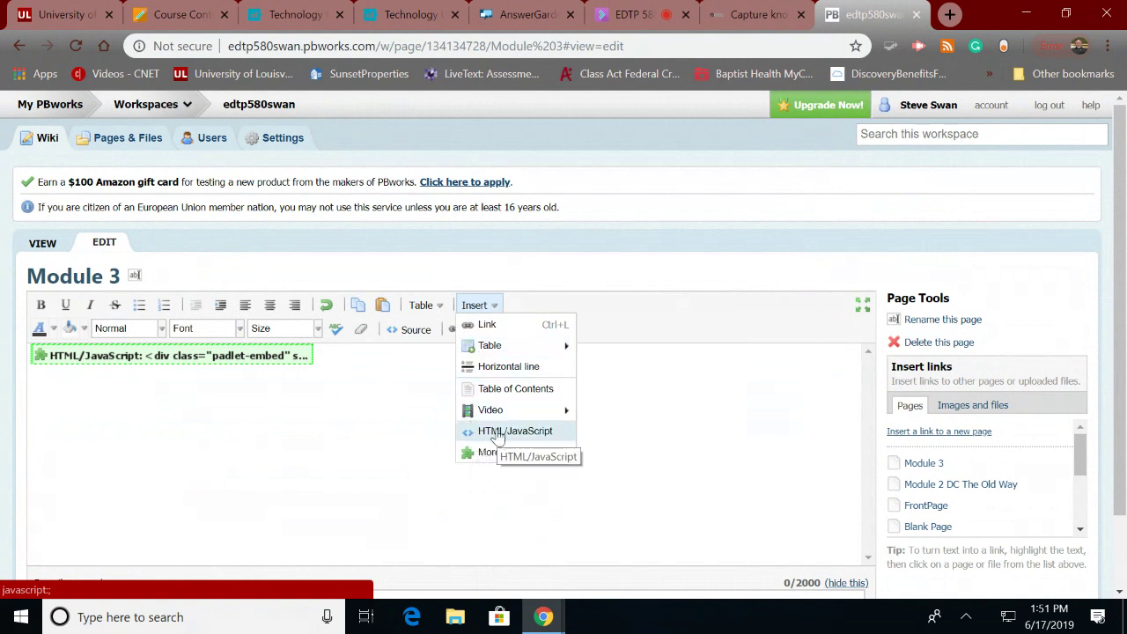
{"action": "left_click", "coordinate": [498, 433]}
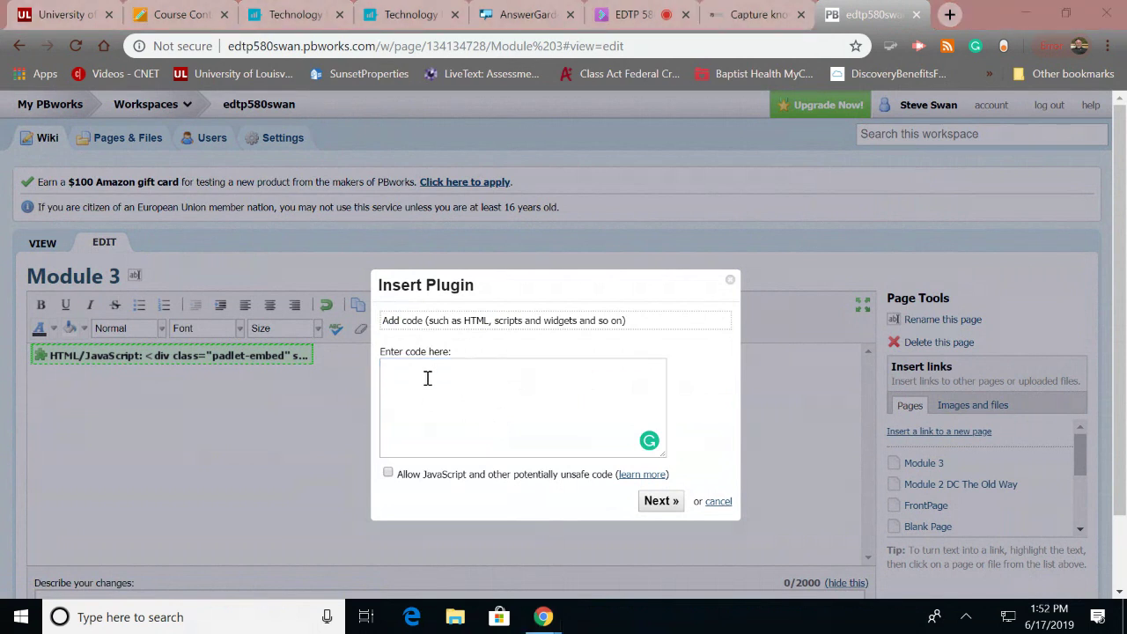
{"action": "left_click", "coordinate": [426, 378]}
{"action": "right_click", "coordinate": [425, 377]}
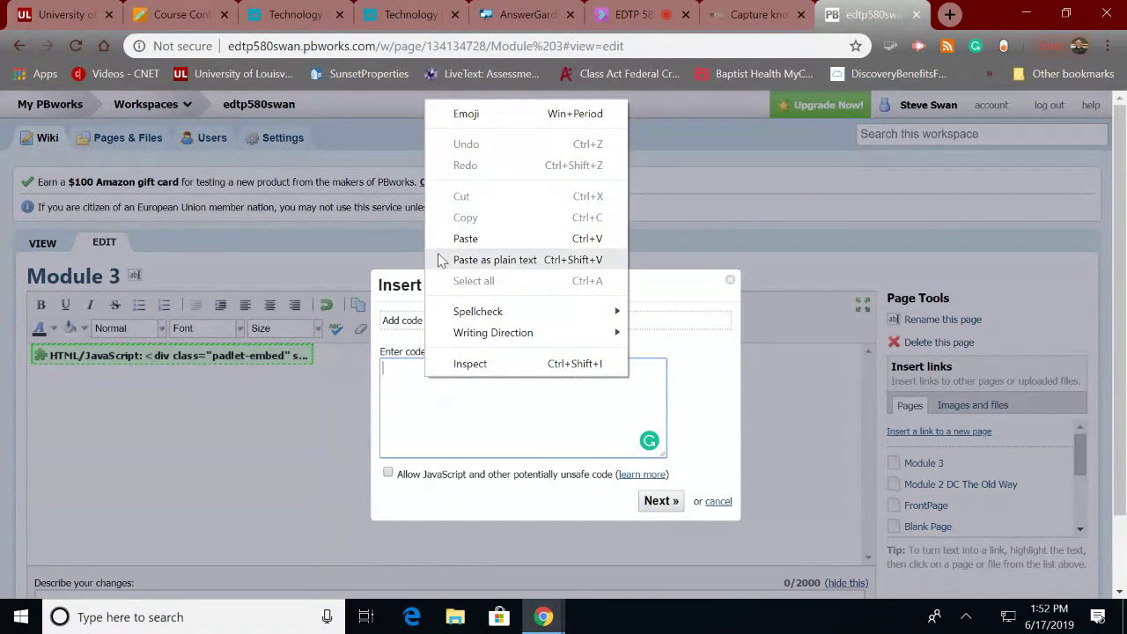
{"action": "left_click", "coordinate": [464, 240]}
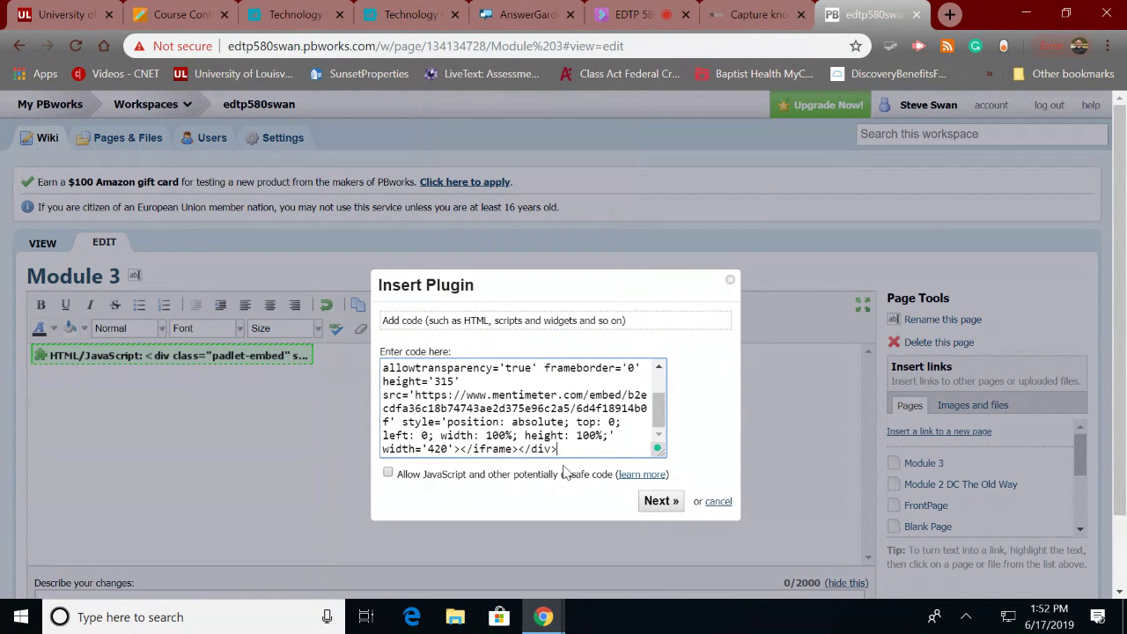
{"action": "left_click", "coordinate": [388, 473]}
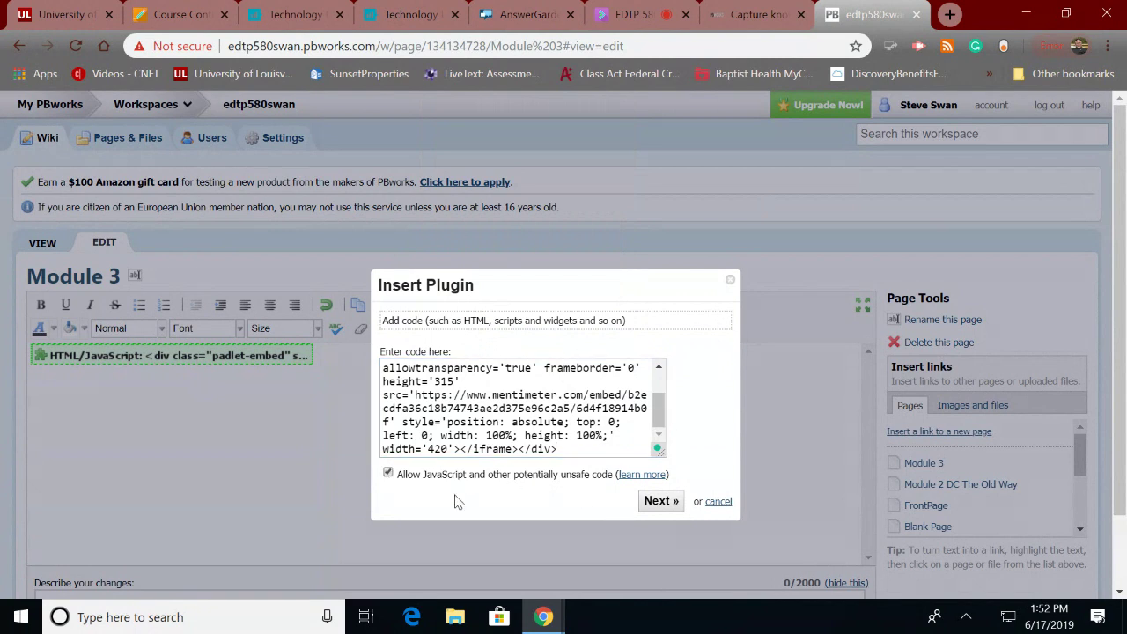
{"action": "left_click", "coordinate": [649, 506]}
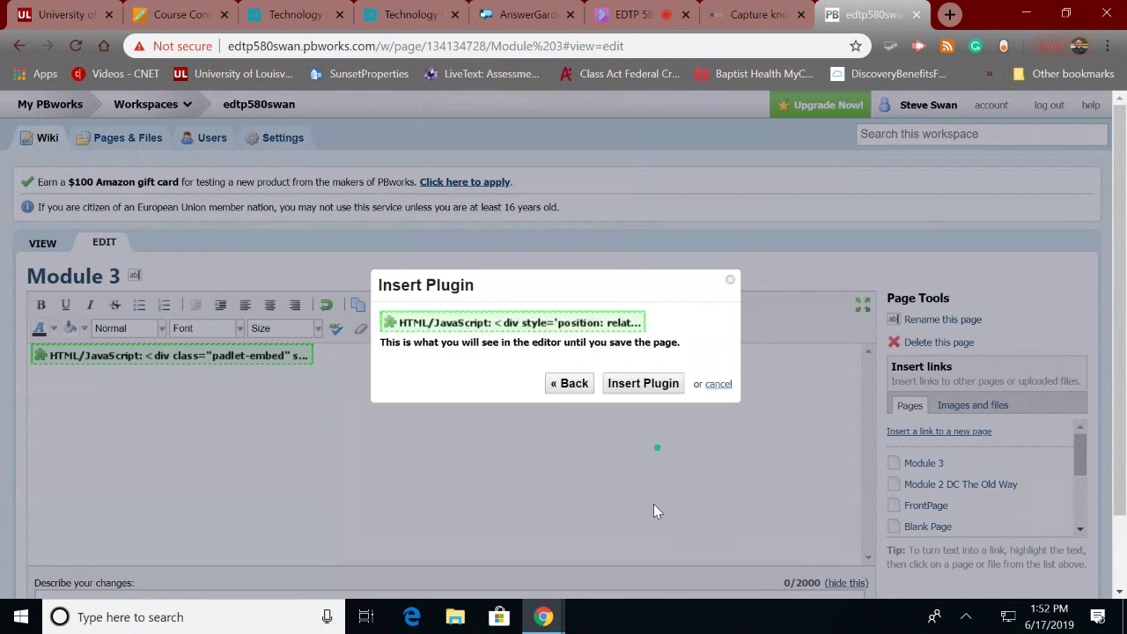
{"action": "left_click", "coordinate": [661, 392]}
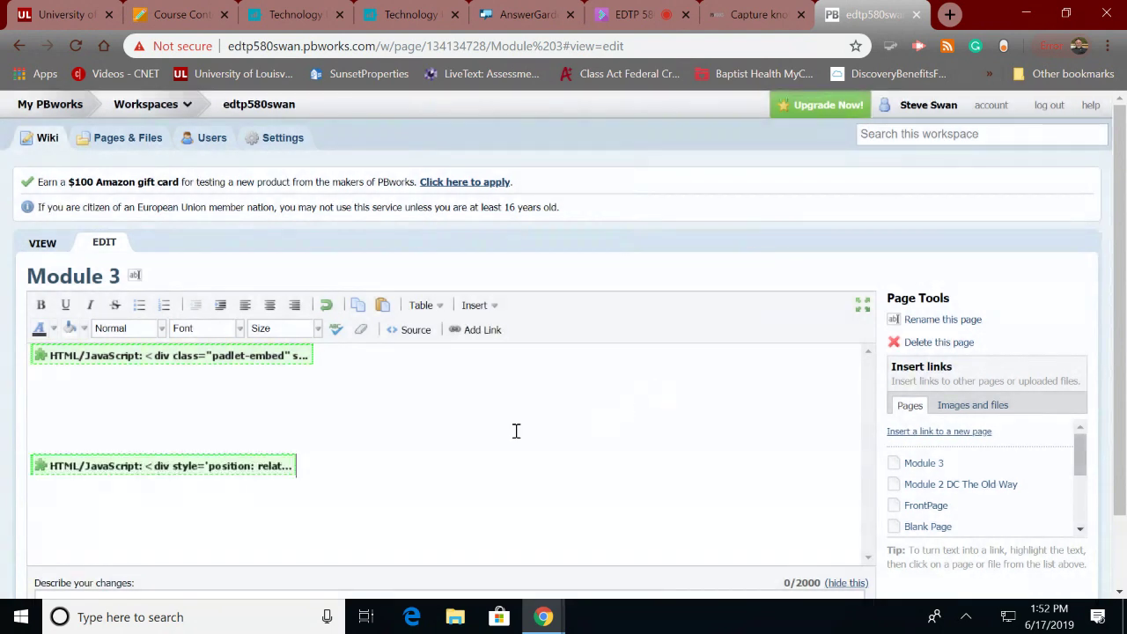
- Save the Module 3 page and view the Mentimeter word cloud embedded below the Padlet
{"action": "scroll", "coordinate": [107, 473], "scroll_direction": "down", "scroll_amount": 1}
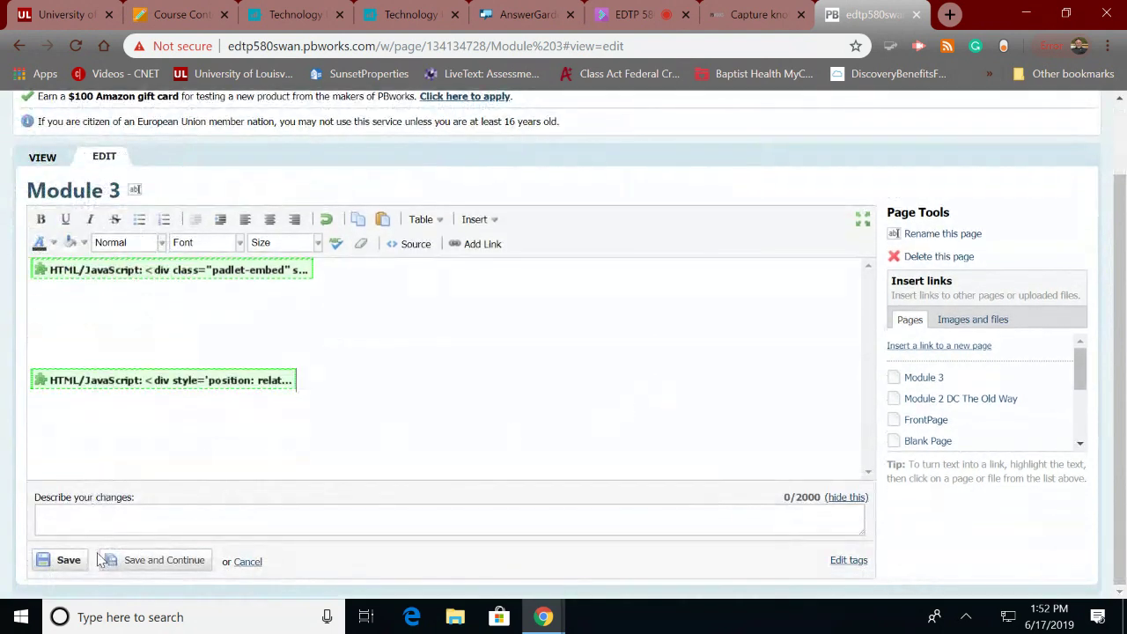
{"action": "left_click", "coordinate": [69, 562]}
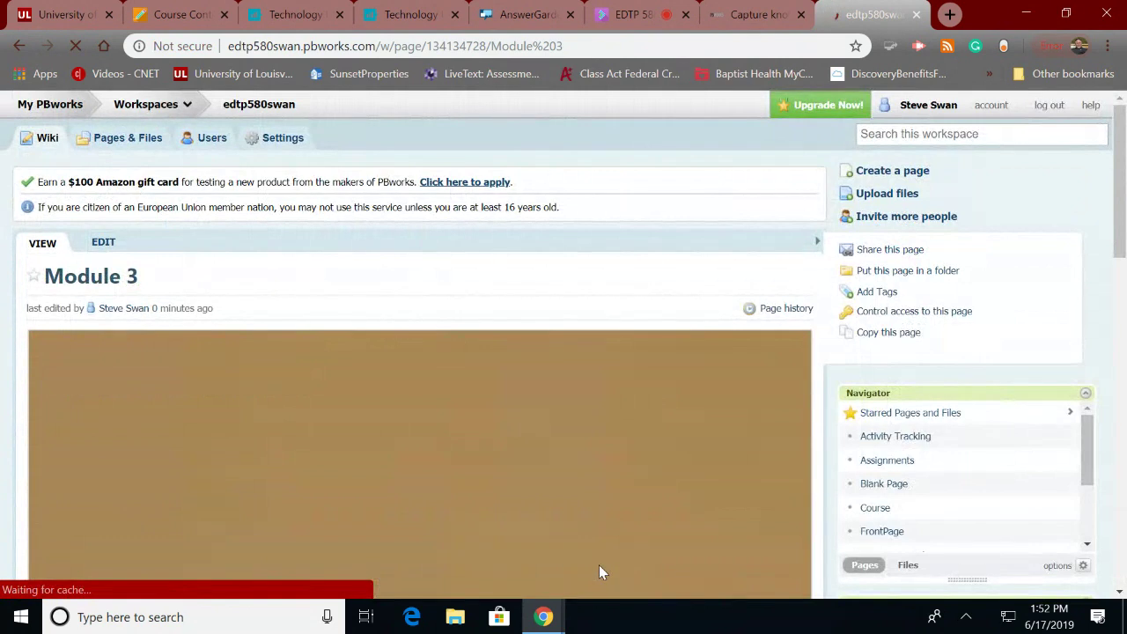
{"action": "scroll", "coordinate": [599, 565], "scroll_direction": "down", "scroll_amount": 5}
{"action": "scroll", "coordinate": [598, 573], "scroll_direction": "down", "scroll_amount": 3}
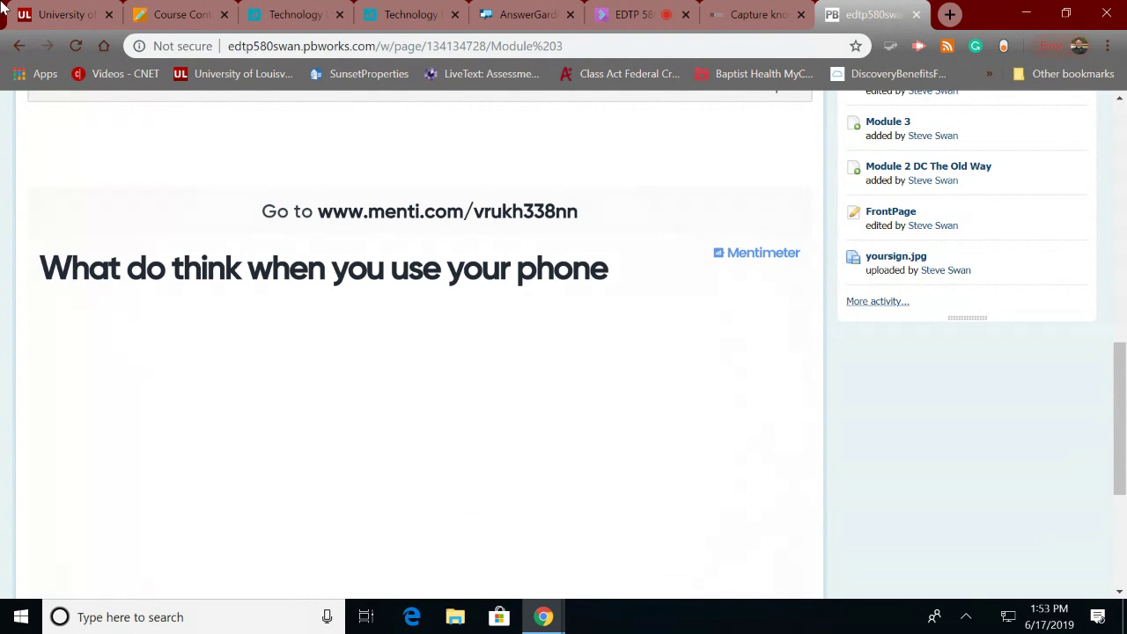
- Switch back to the Technology Use presentation in Mentimeter and close its configuration settings
{"action": "left_click", "coordinate": [282, 19]}
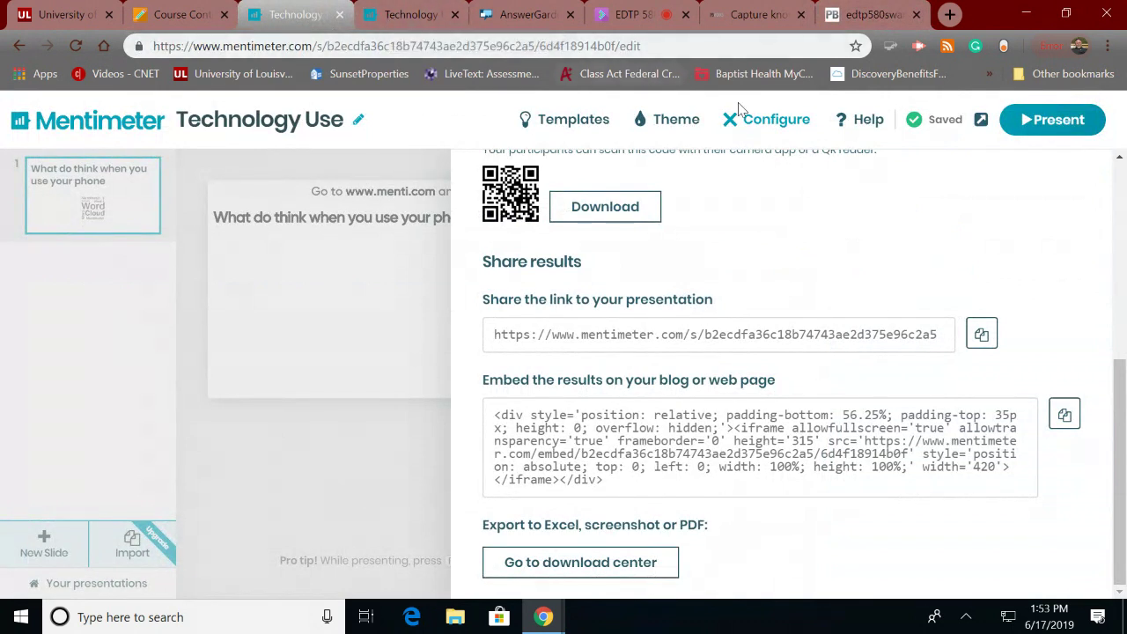
{"action": "left_click", "coordinate": [775, 122]}
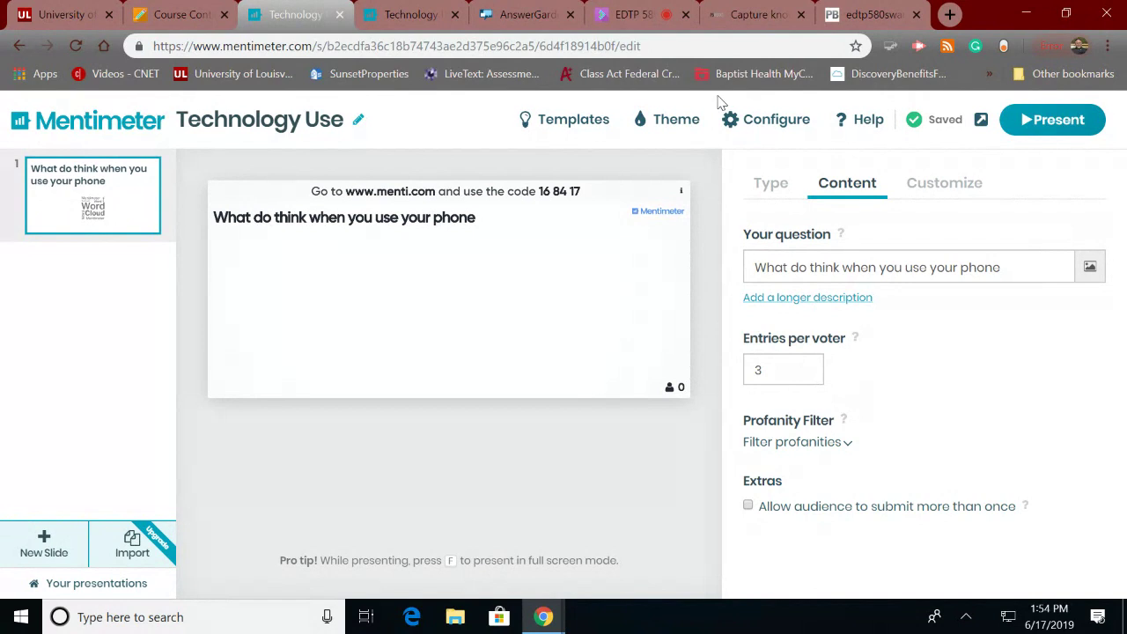
- Reopen the presentation's Share & Export settings and review the digit code validity, direct link, QR code, results link and embed code
{"action": "left_click", "coordinate": [772, 122]}
{"action": "left_click", "coordinate": [635, 191]}
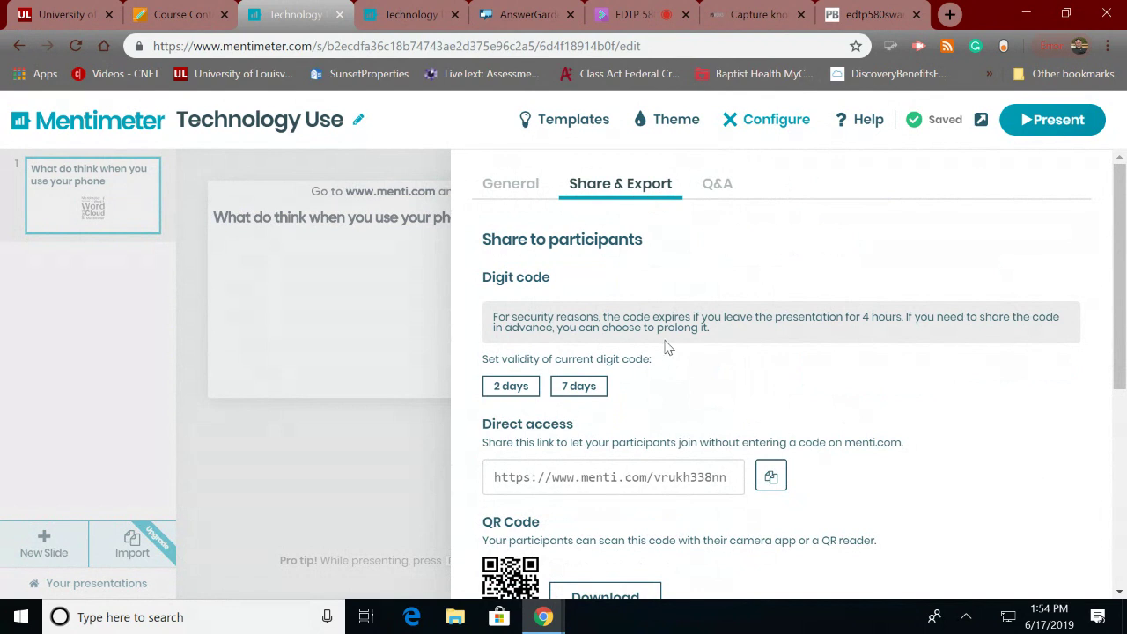
{"action": "left_click", "coordinate": [594, 390]}
{"action": "scroll", "coordinate": [694, 326], "scroll_direction": "down", "scroll_amount": 1}
{"action": "scroll", "coordinate": [694, 327], "scroll_direction": "down", "scroll_amount": 1}
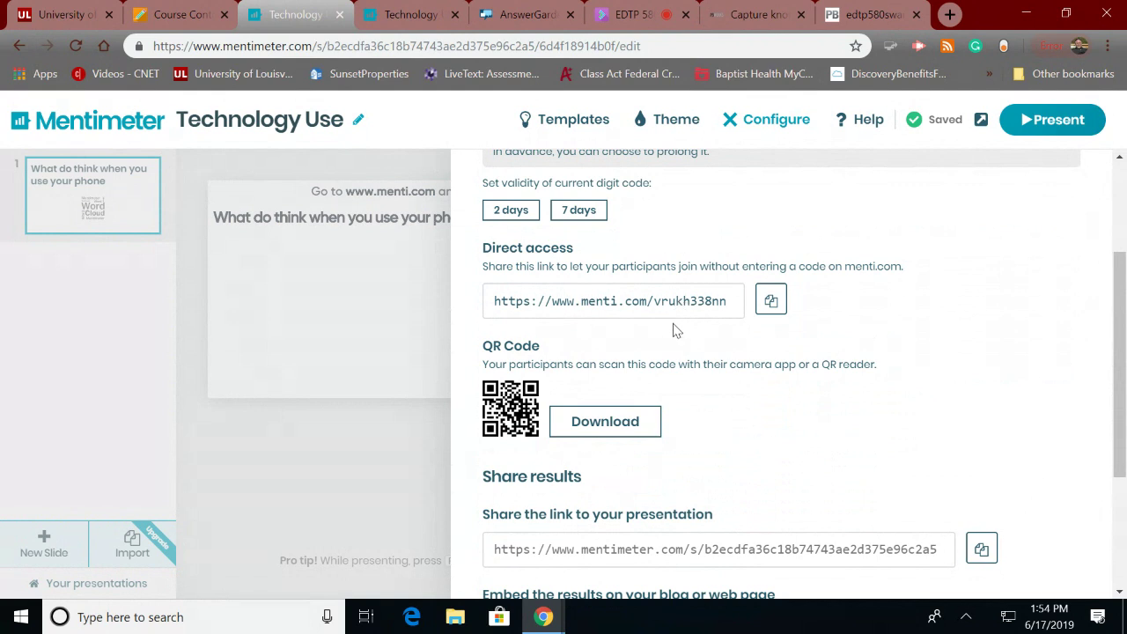
{"action": "scroll", "coordinate": [673, 333], "scroll_direction": "down", "scroll_amount": 3}
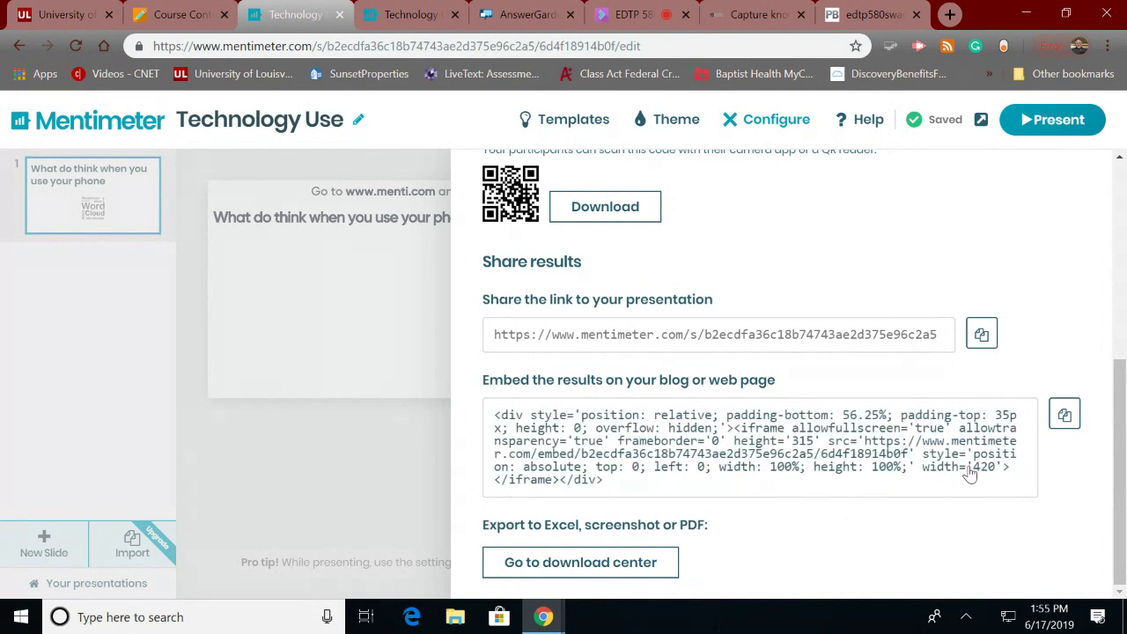
{"action": "left_click", "coordinate": [1121, 370]}
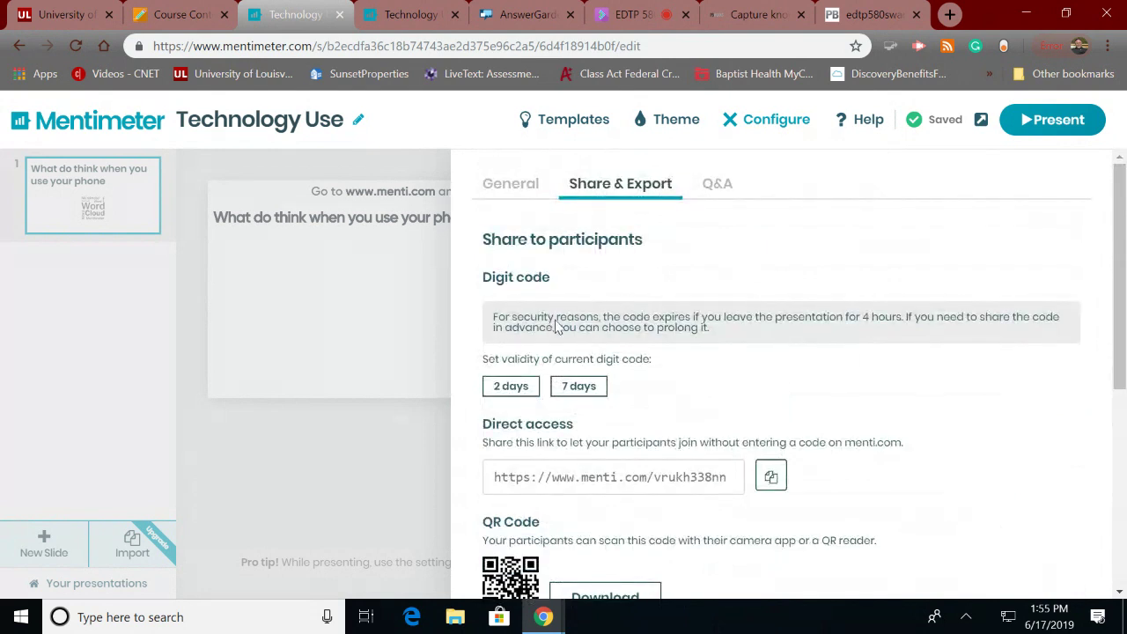
- Switch to the Blackboard course content tab and load forms.google.com in it
{"action": "left_click", "coordinate": [180, 18]}
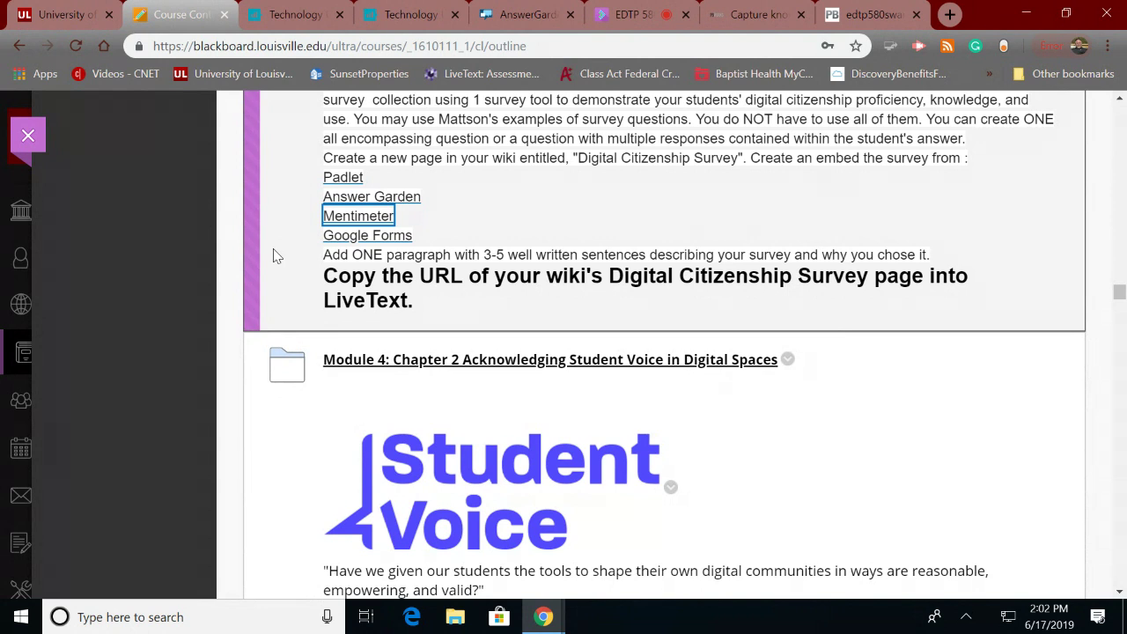
{"action": "left_click", "coordinate": [317, 51]}
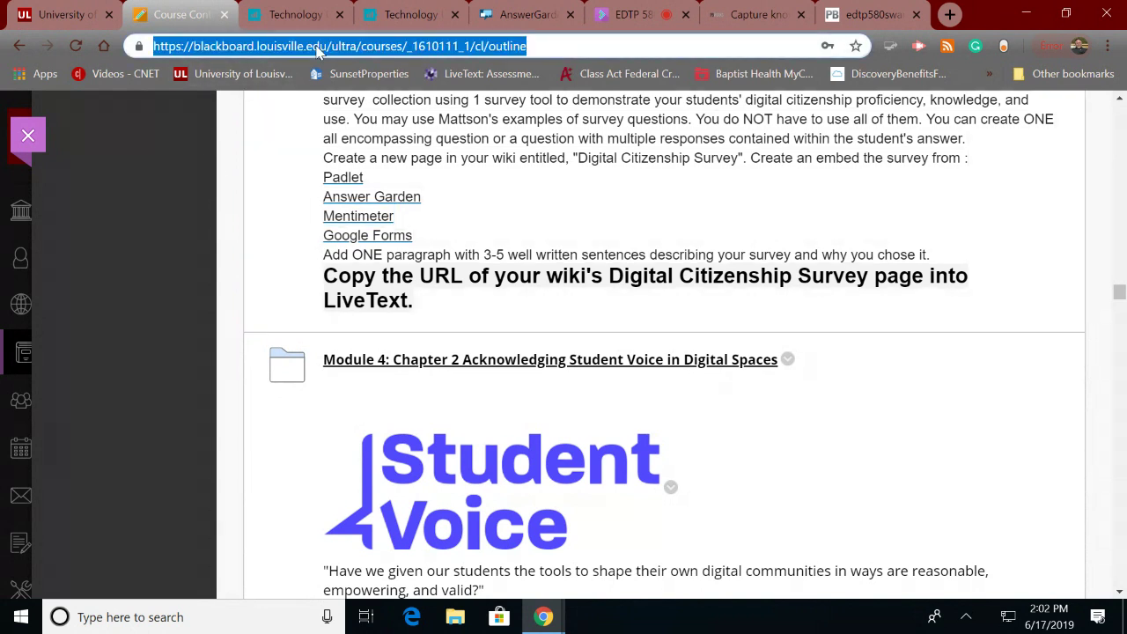
{"action": "type", "text": "form"}
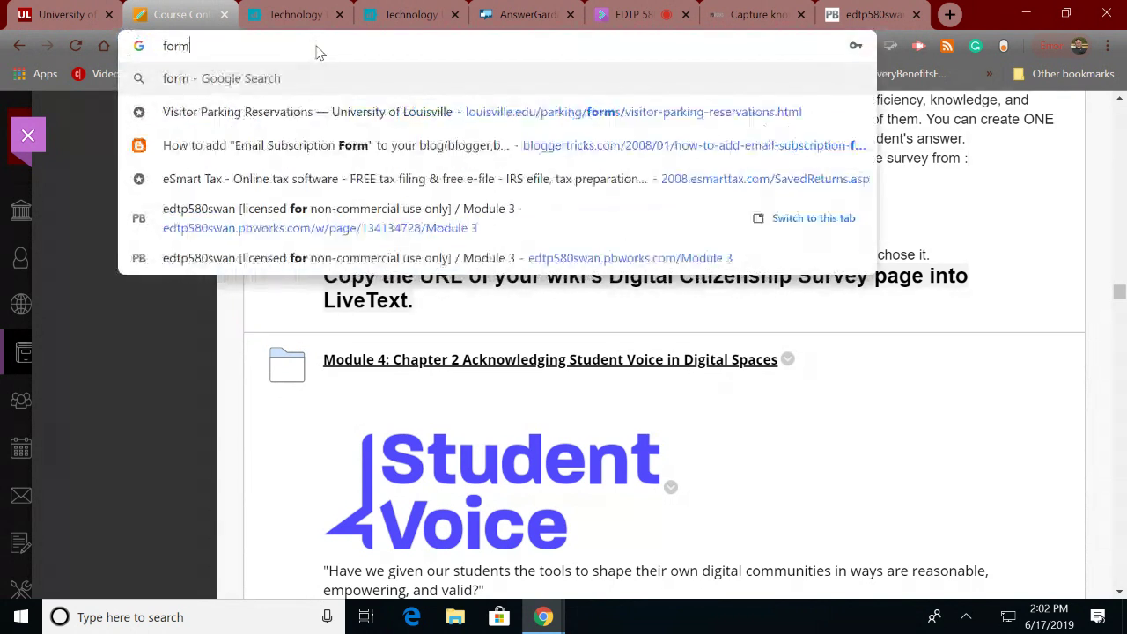
{"action": "type", "text": "s.goog"}
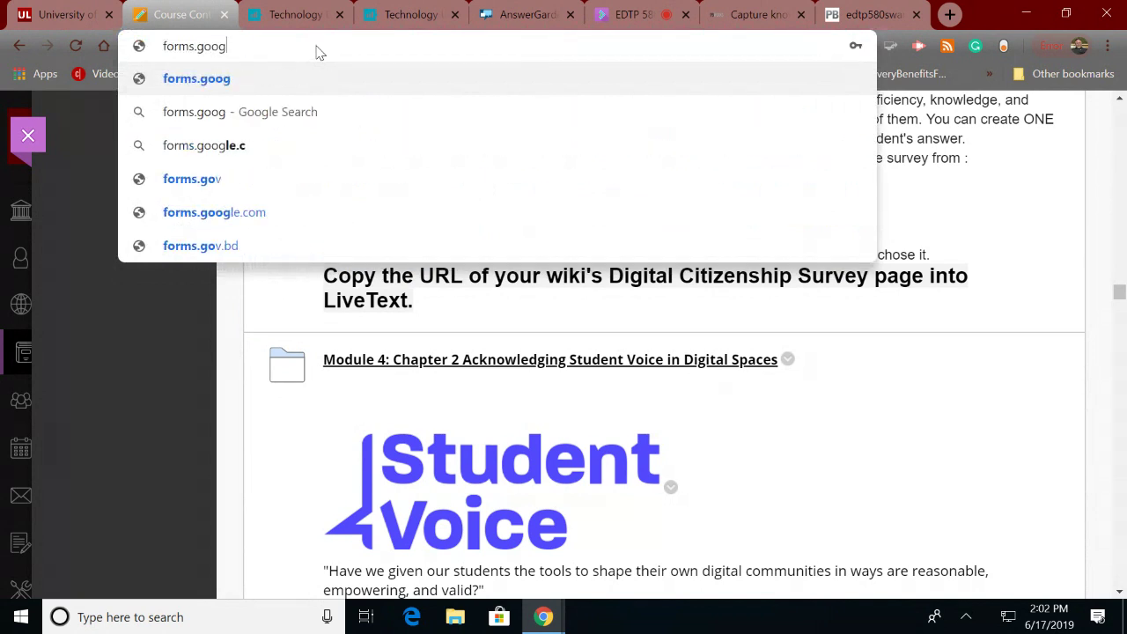
{"action": "type", "text": "le.com"}
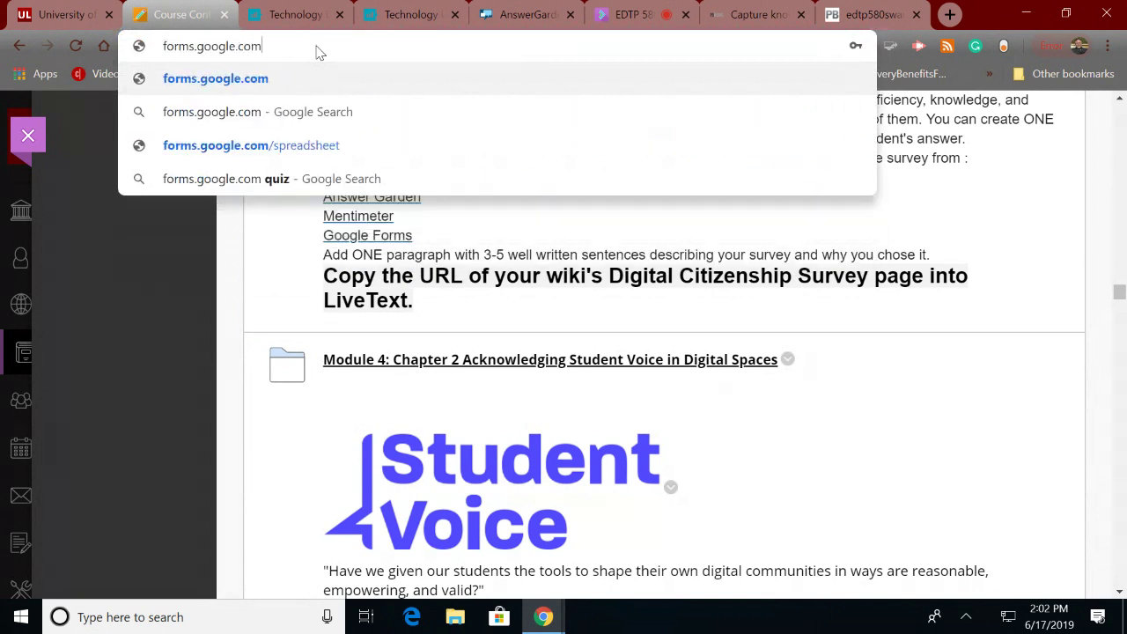
{"action": "key", "text": "Return"}
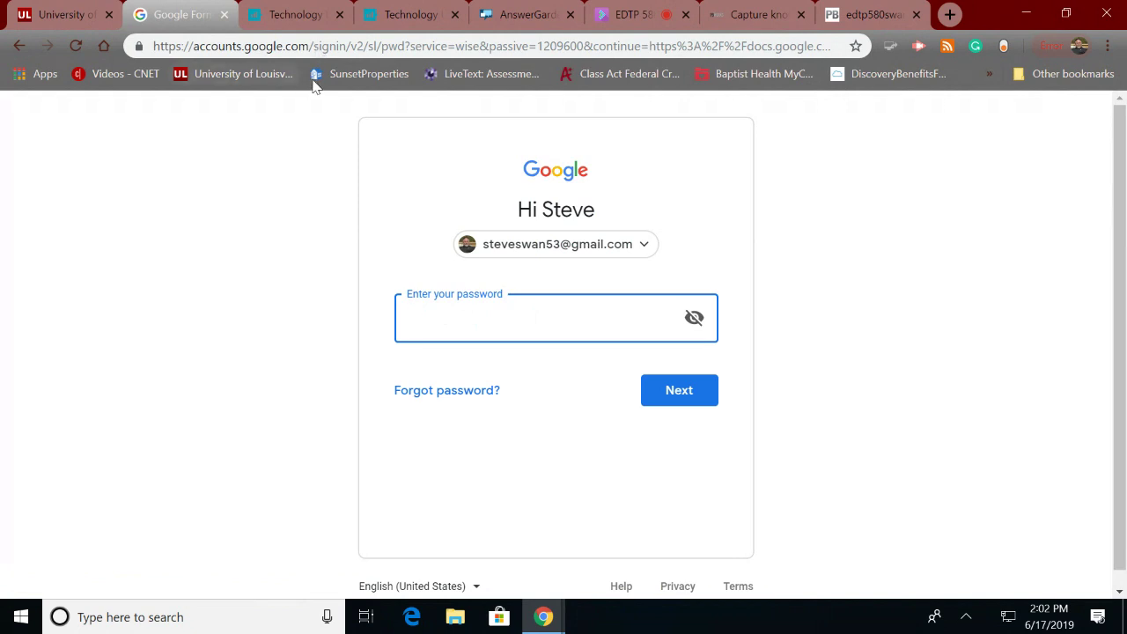
- Enter the Google account password and sign in to Google Forms
{"action": "type", "text": "••••••••"}
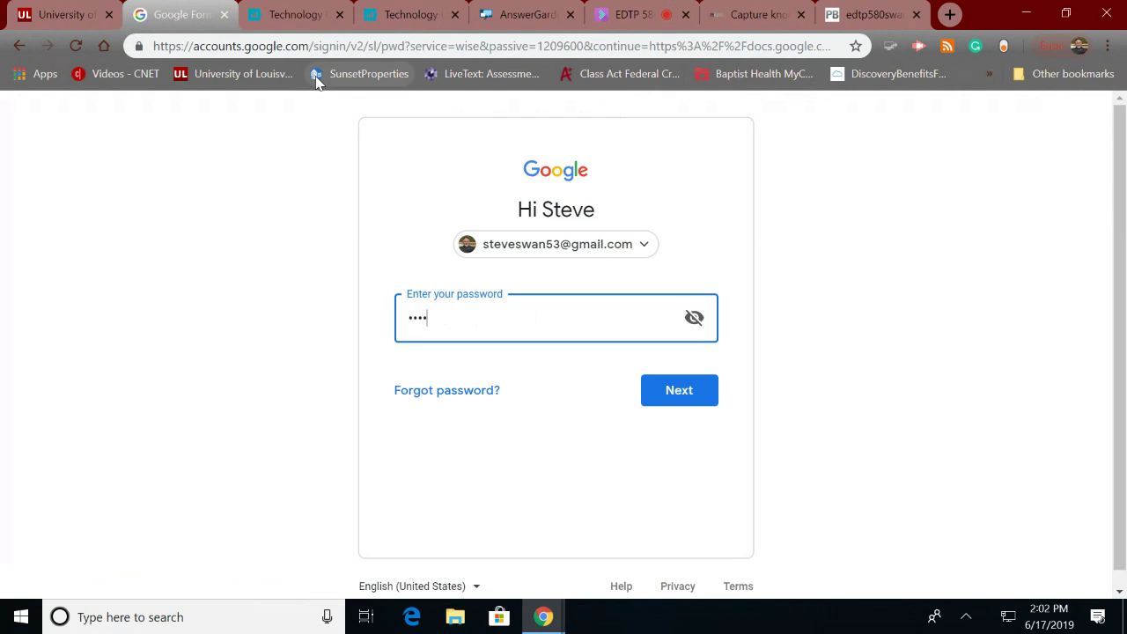
{"action": "type", "text": "••••"}
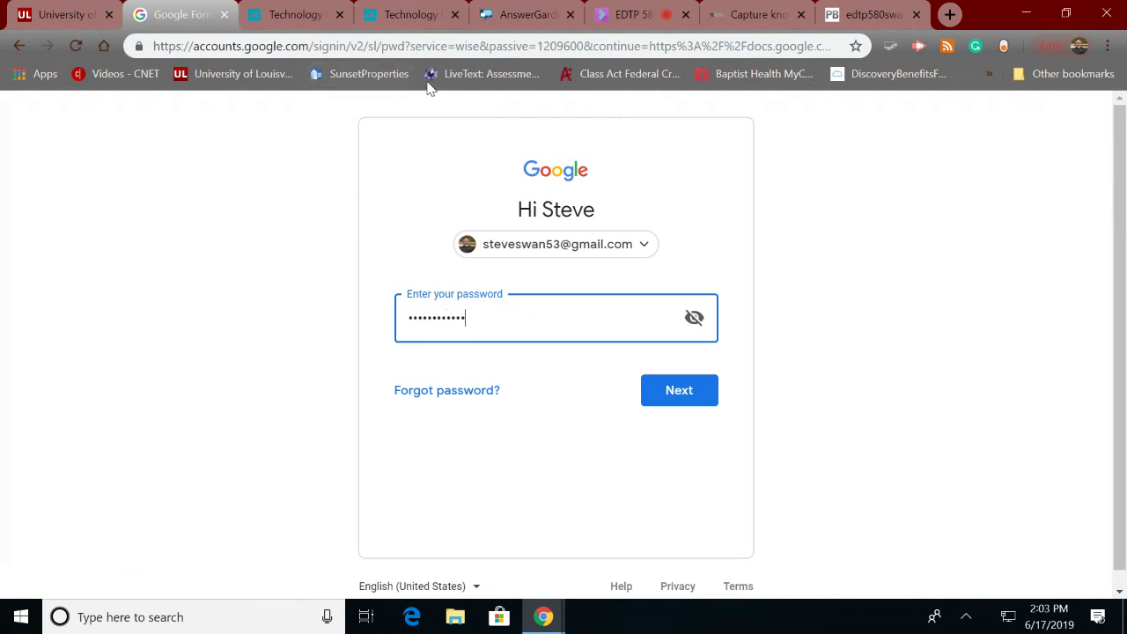
{"action": "left_click", "coordinate": [690, 398]}
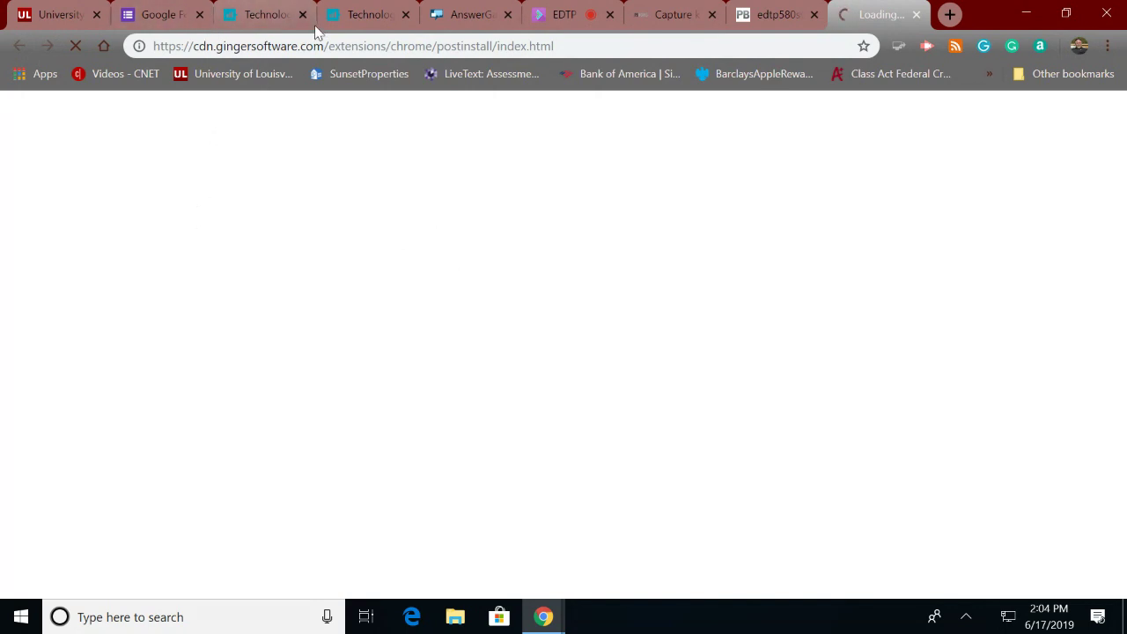
- Return to the Google Forms home page and look through the form templates and recent forms
{"action": "left_click", "coordinate": [147, 19]}
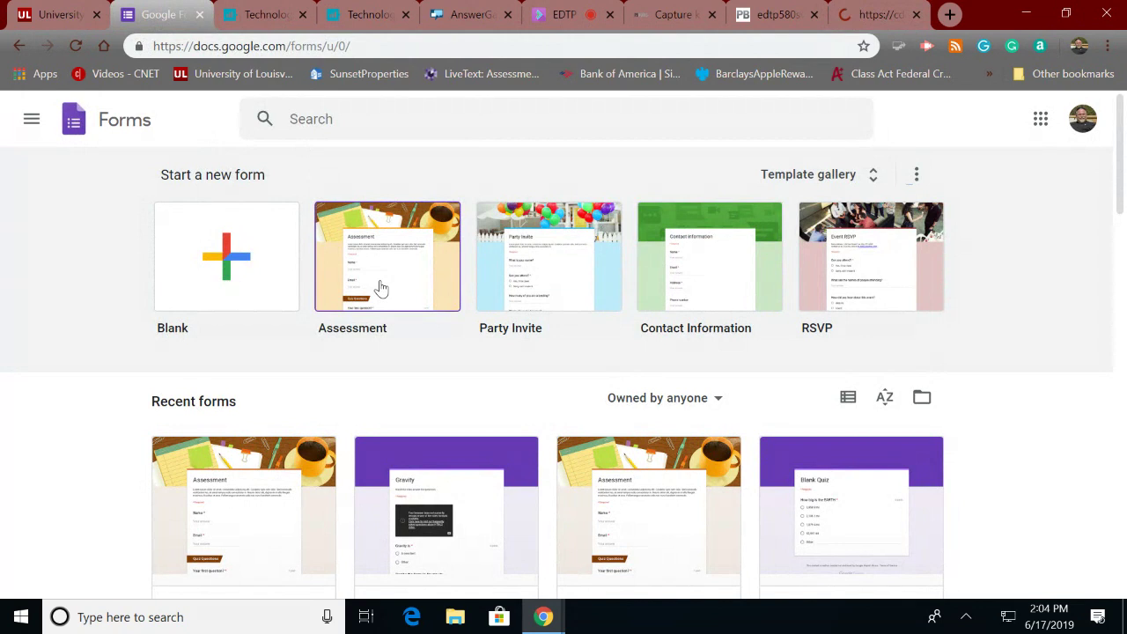
{"action": "scroll", "coordinate": [379, 289], "scroll_direction": "down", "scroll_amount": 3}
{"action": "scroll", "coordinate": [379, 289], "scroll_direction": "up", "scroll_amount": 3}
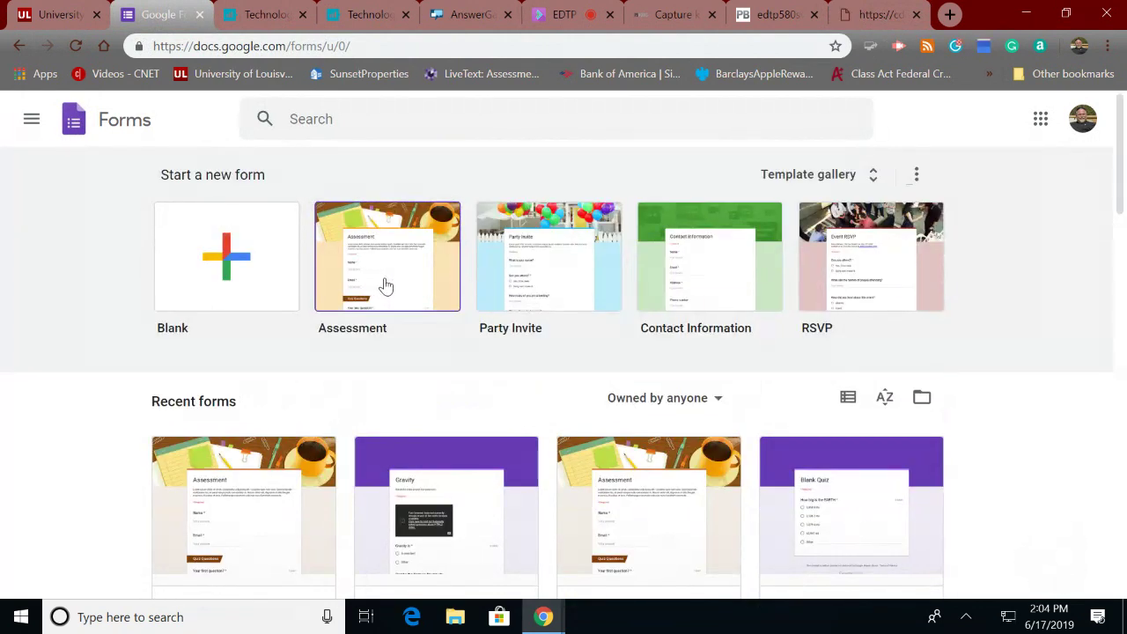
{"action": "scroll", "coordinate": [548, 387], "scroll_direction": "down", "scroll_amount": 1}
{"action": "scroll", "coordinate": [548, 387], "scroll_direction": "down", "scroll_amount": 10}
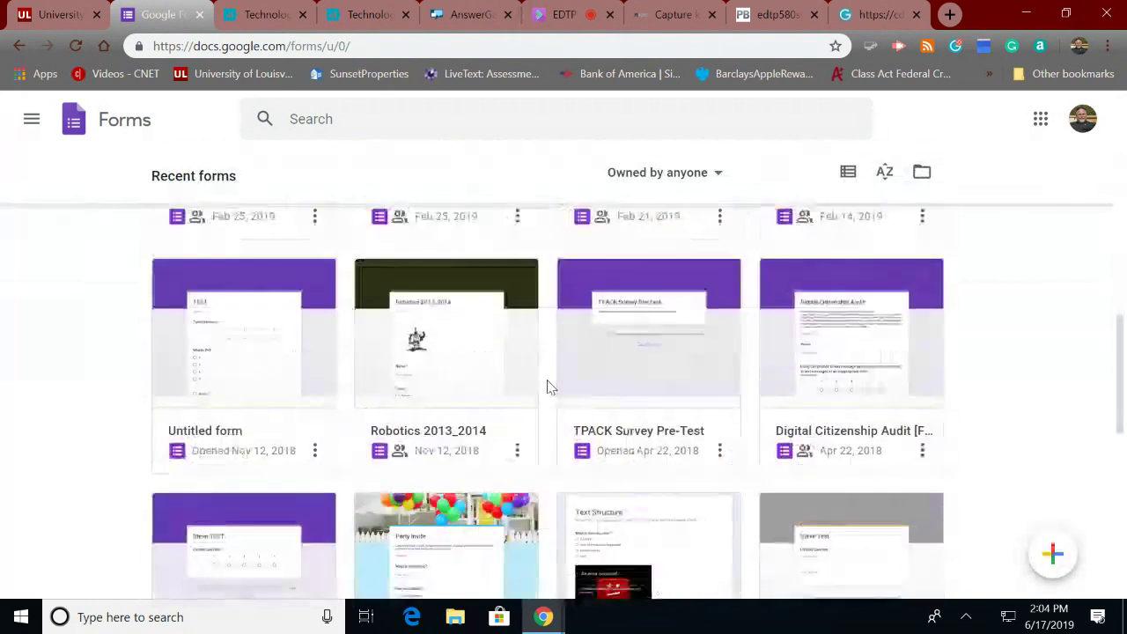
{"action": "scroll", "coordinate": [549, 386], "scroll_direction": "up", "scroll_amount": 10}
{"action": "scroll", "coordinate": [550, 386], "scroll_direction": "up", "scroll_amount": 2}
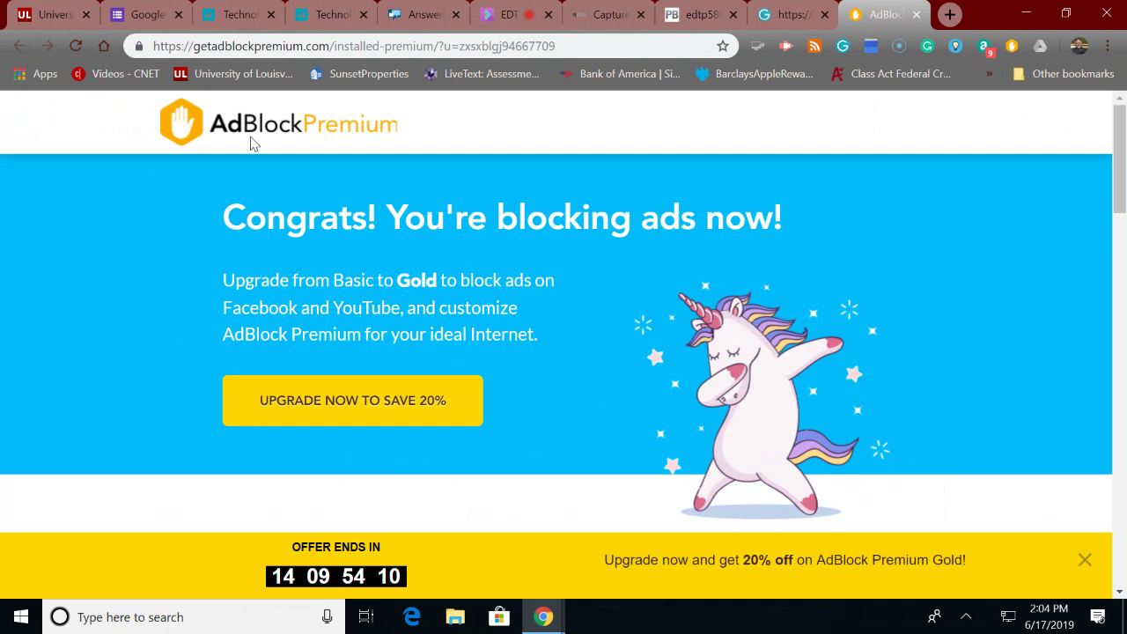
- Close the two Mentimeter tabs and the AnswerGarden, Capture, Ginger and AdBlock Premium tabs
{"action": "left_click", "coordinate": [271, 15]}
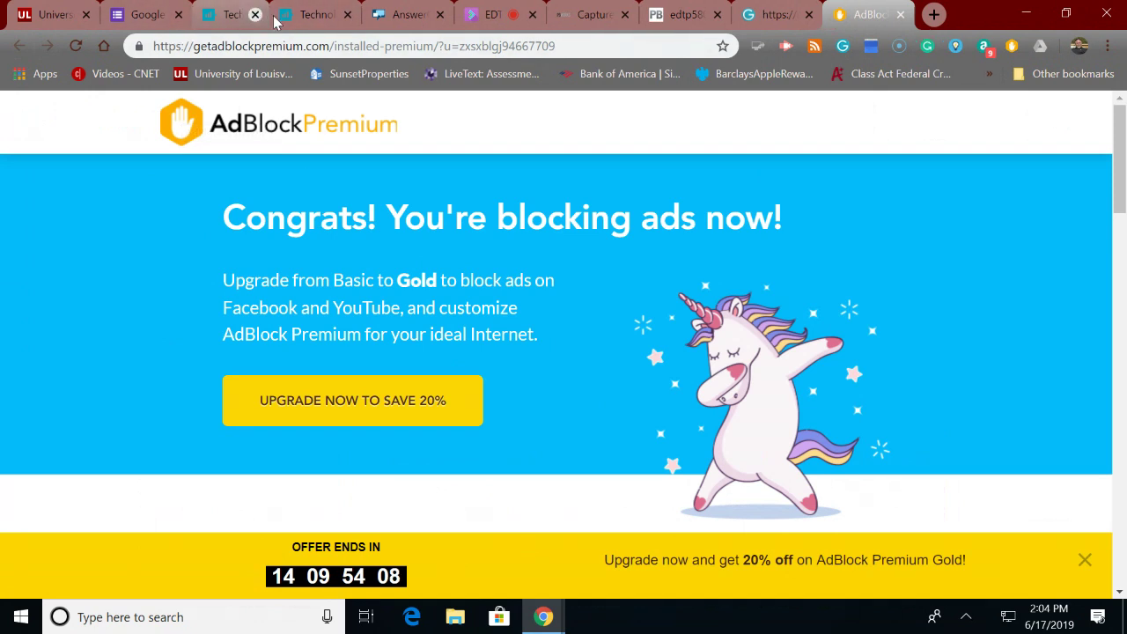
{"action": "left_click", "coordinate": [272, 15]}
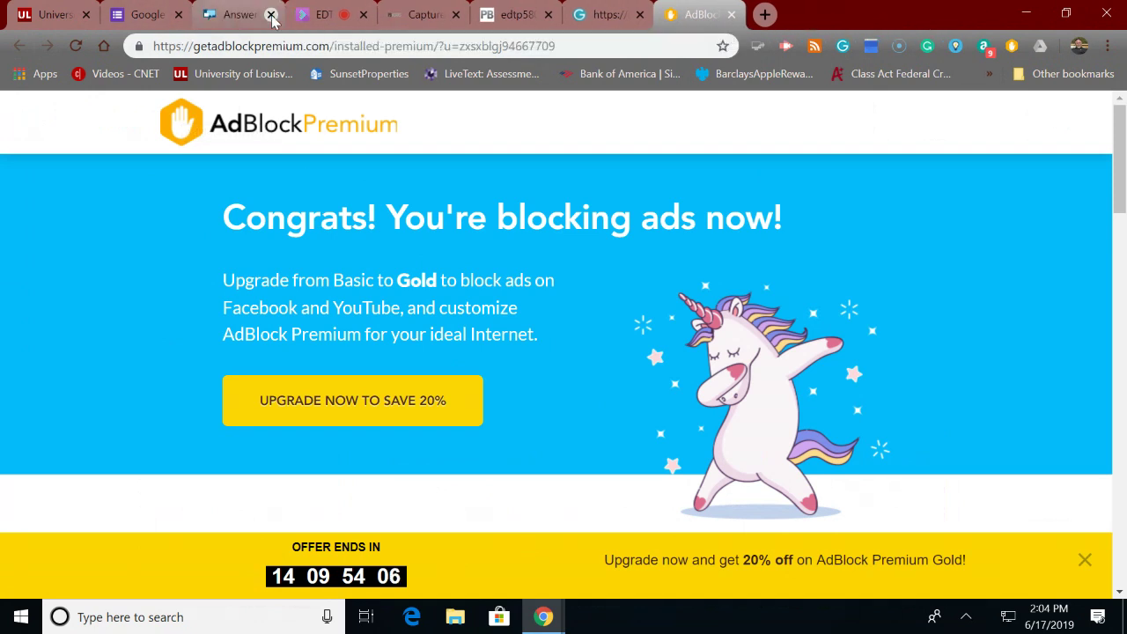
{"action": "left_click", "coordinate": [271, 15]}
{"action": "left_click", "coordinate": [362, 15]}
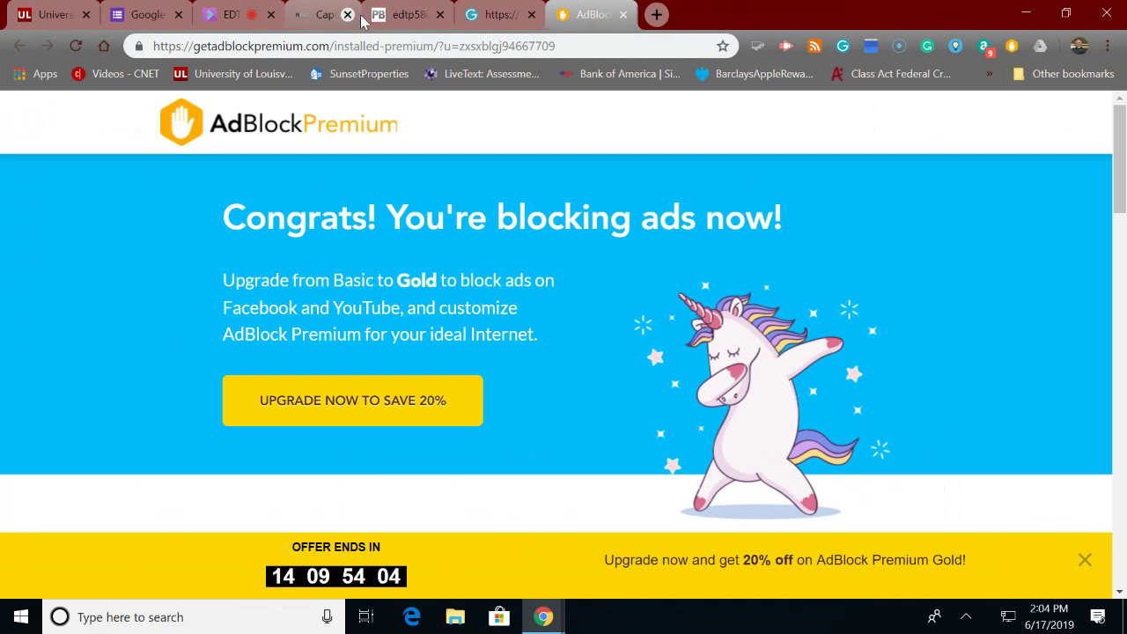
{"action": "left_click", "coordinate": [431, 15]}
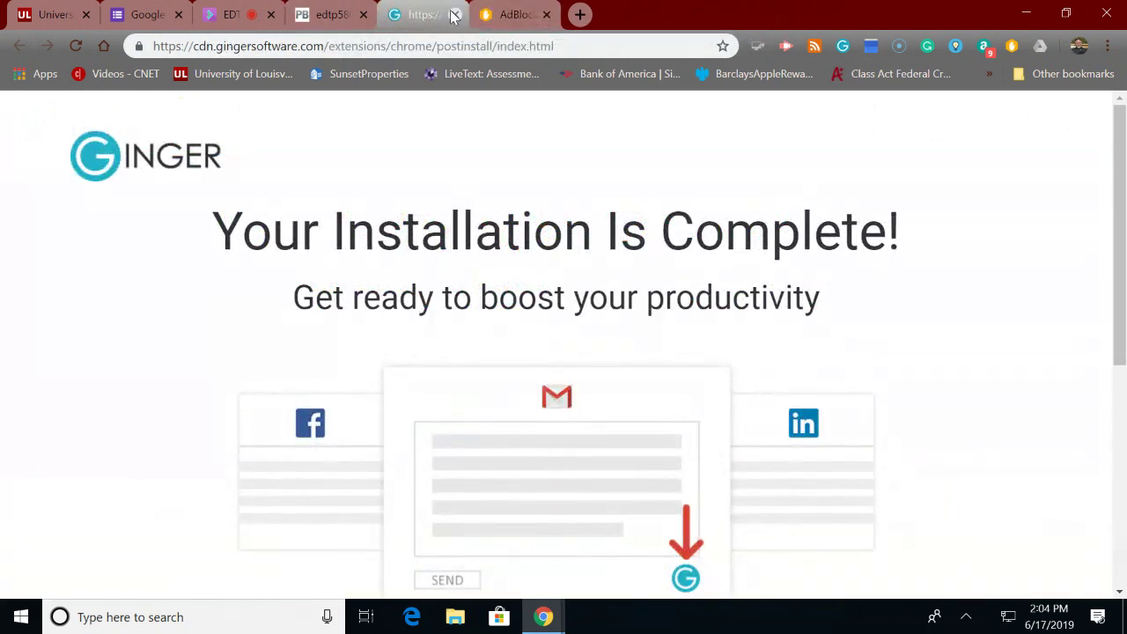
{"action": "left_click", "coordinate": [455, 16]}
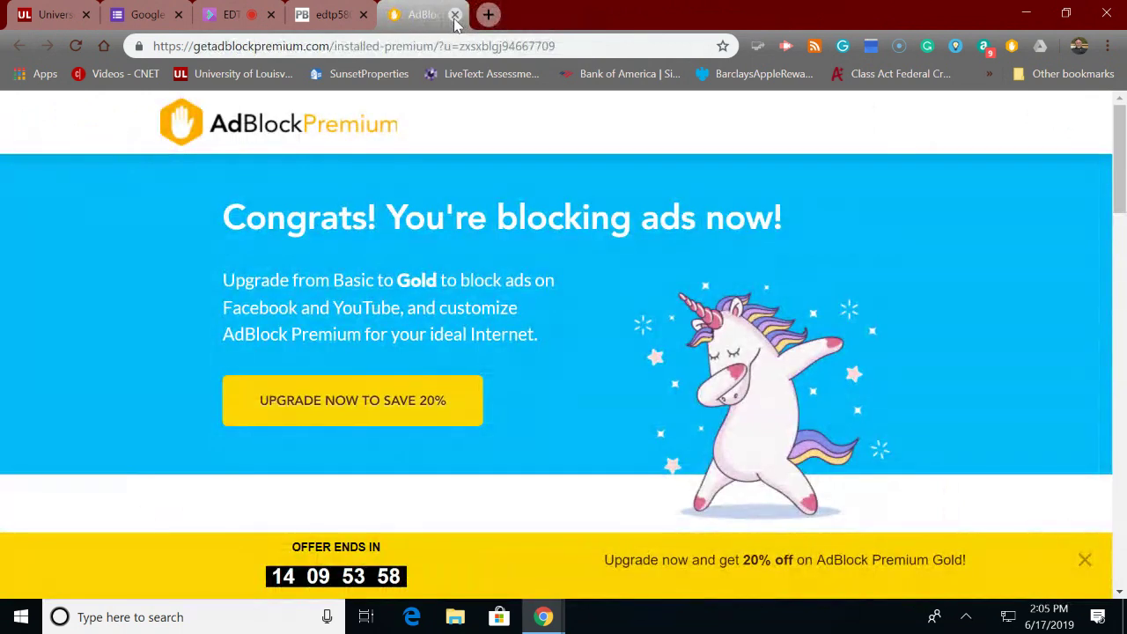
{"action": "left_click", "coordinate": [455, 16]}
- Create a new Google form from the Assessment template and look over its preset questions
{"action": "left_click", "coordinate": [174, 16]}
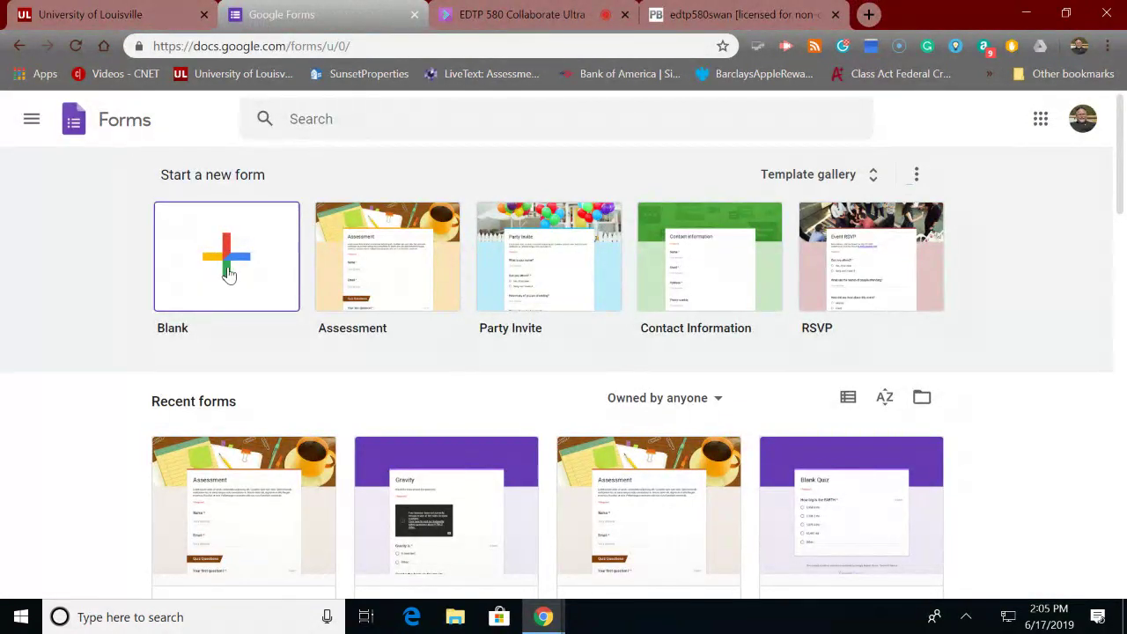
{"action": "left_click", "coordinate": [370, 278]}
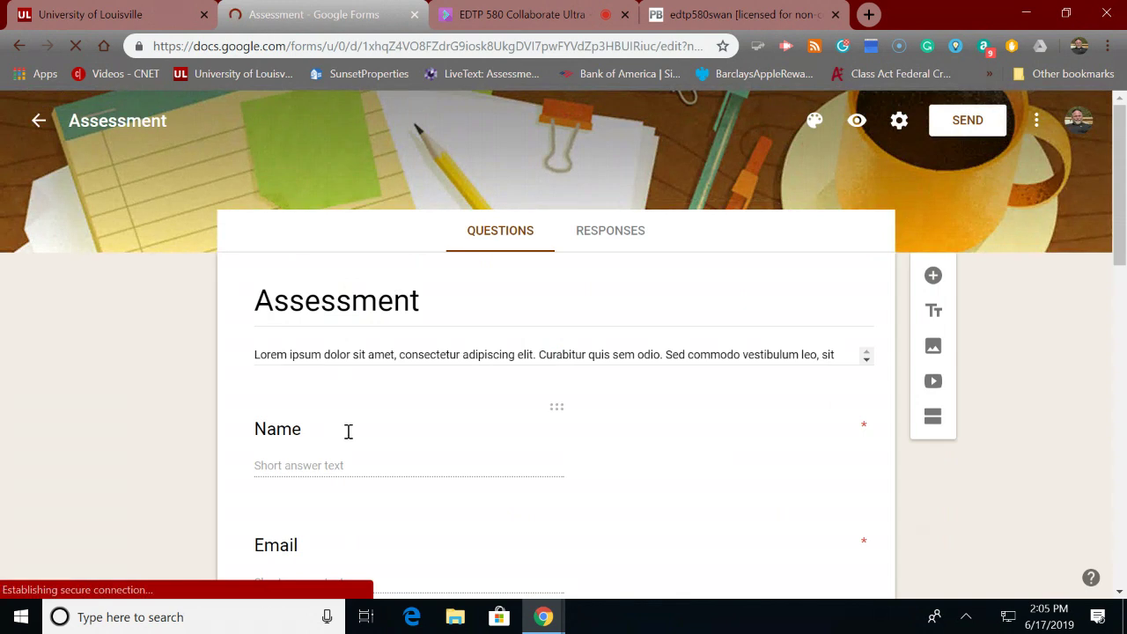
{"action": "scroll", "coordinate": [347, 432], "scroll_direction": "down", "scroll_amount": 3}
{"action": "scroll", "coordinate": [347, 432], "scroll_direction": "down", "scroll_amount": 8}
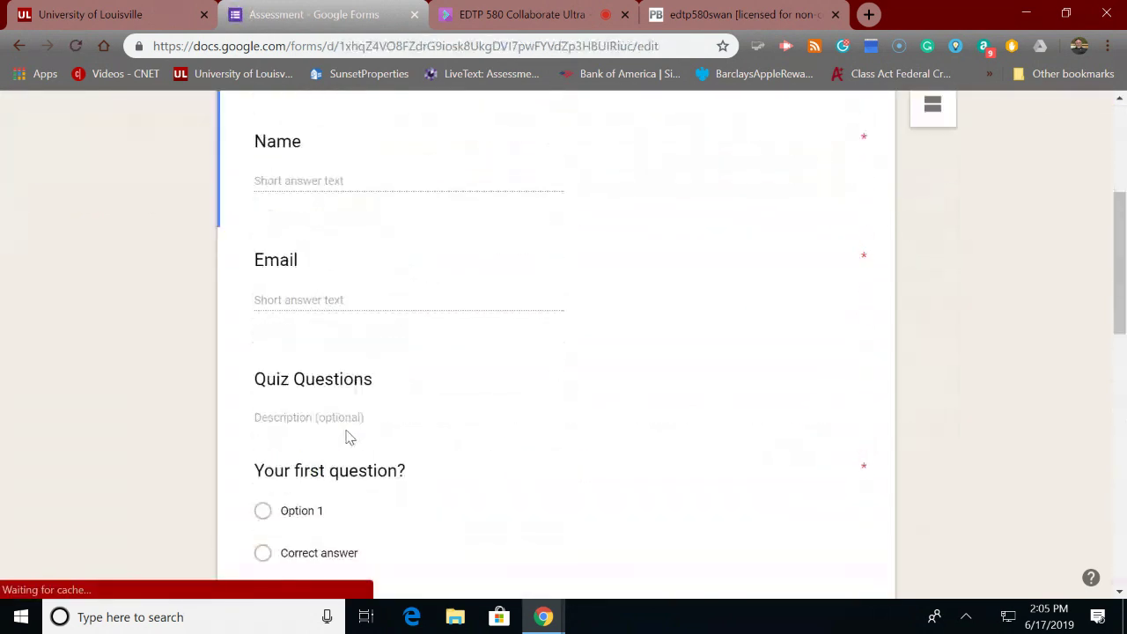
{"action": "scroll", "coordinate": [347, 430], "scroll_direction": "down", "scroll_amount": 2}
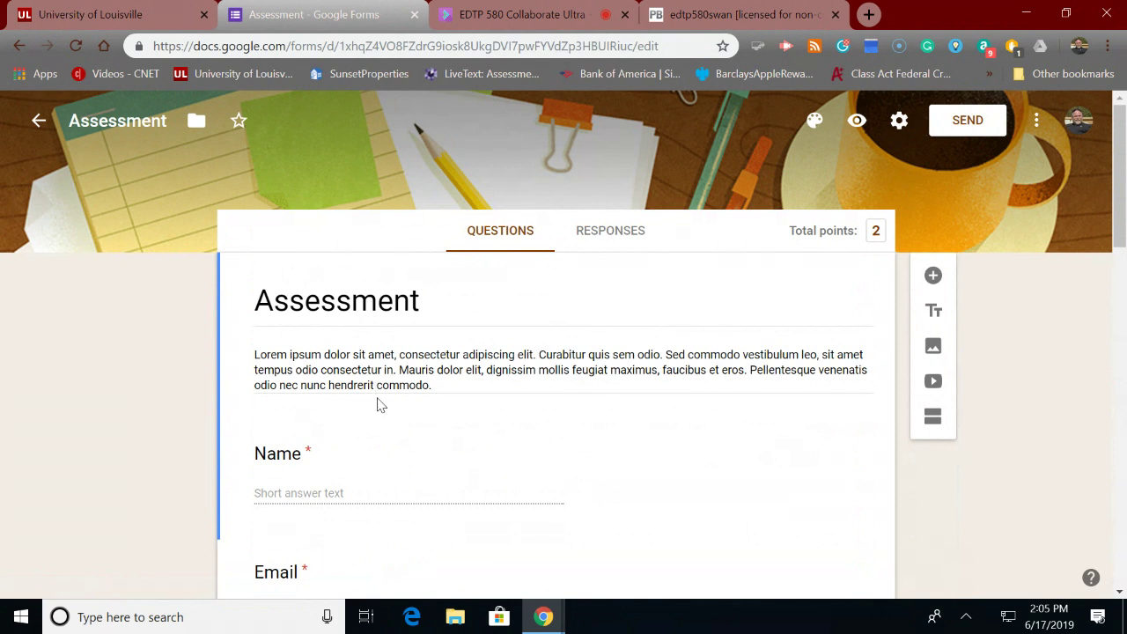
- Replace the form's title with "Survey"
{"action": "double_click", "coordinate": [418, 298]}
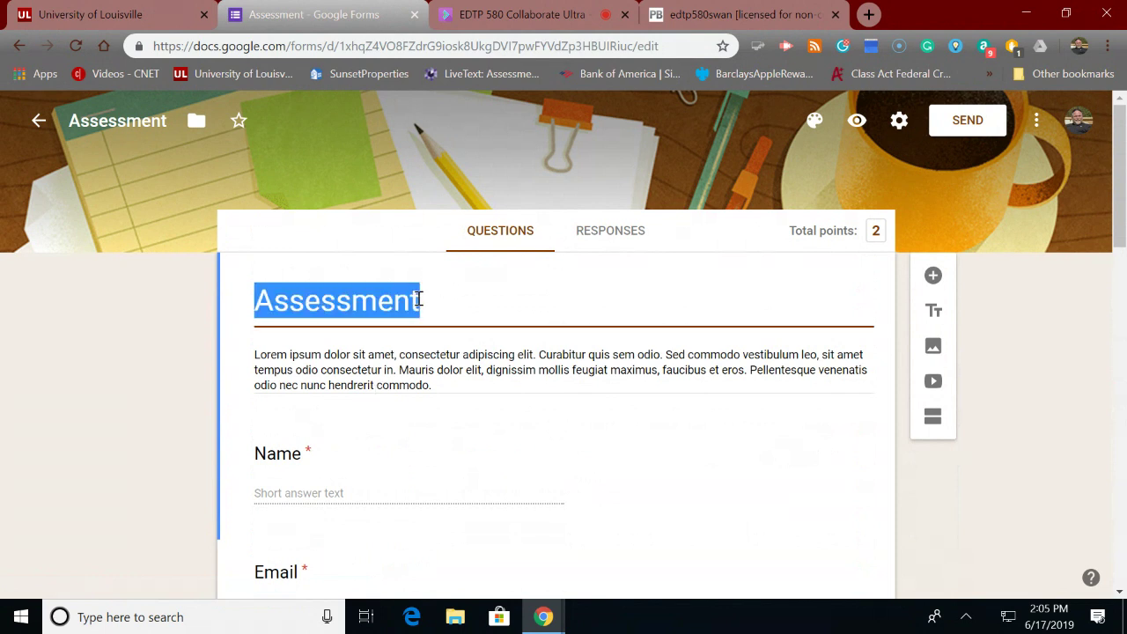
{"action": "type", "text": "S"}
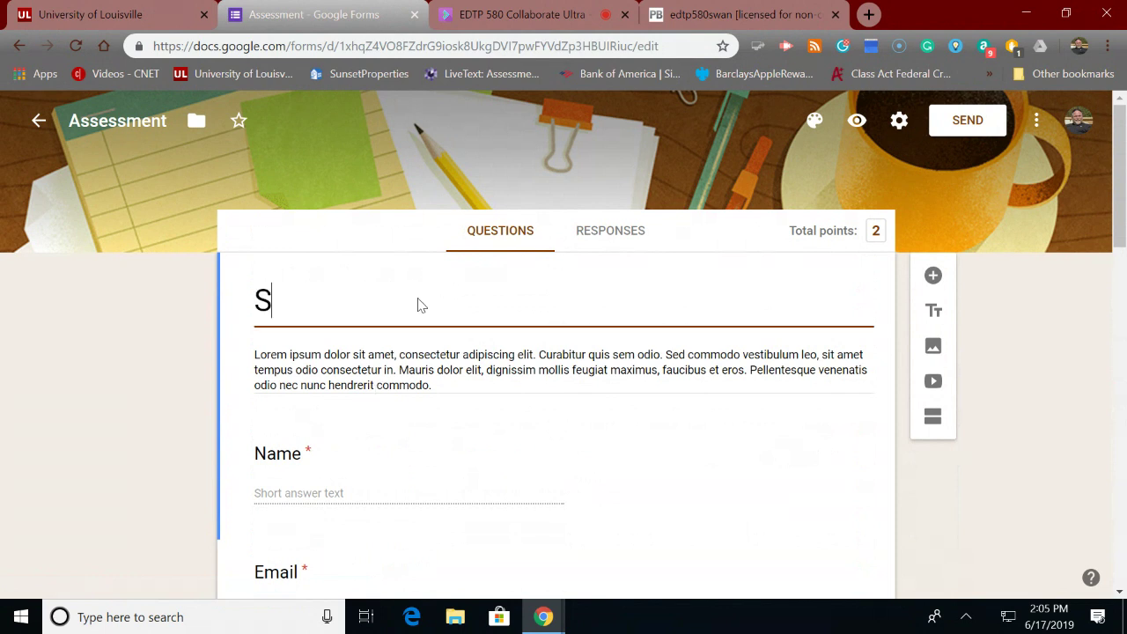
{"action": "type", "text": "urvey"}
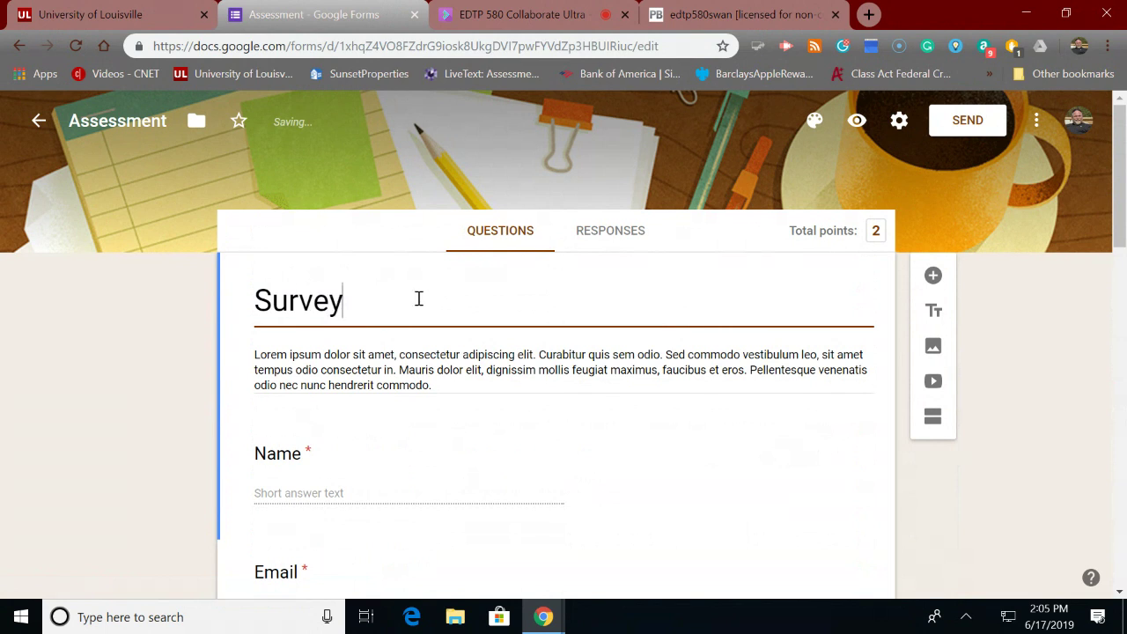
- Replace the placeholder form description with "Let's discover how we use technology"
{"action": "triple_click", "coordinate": [257, 354]}
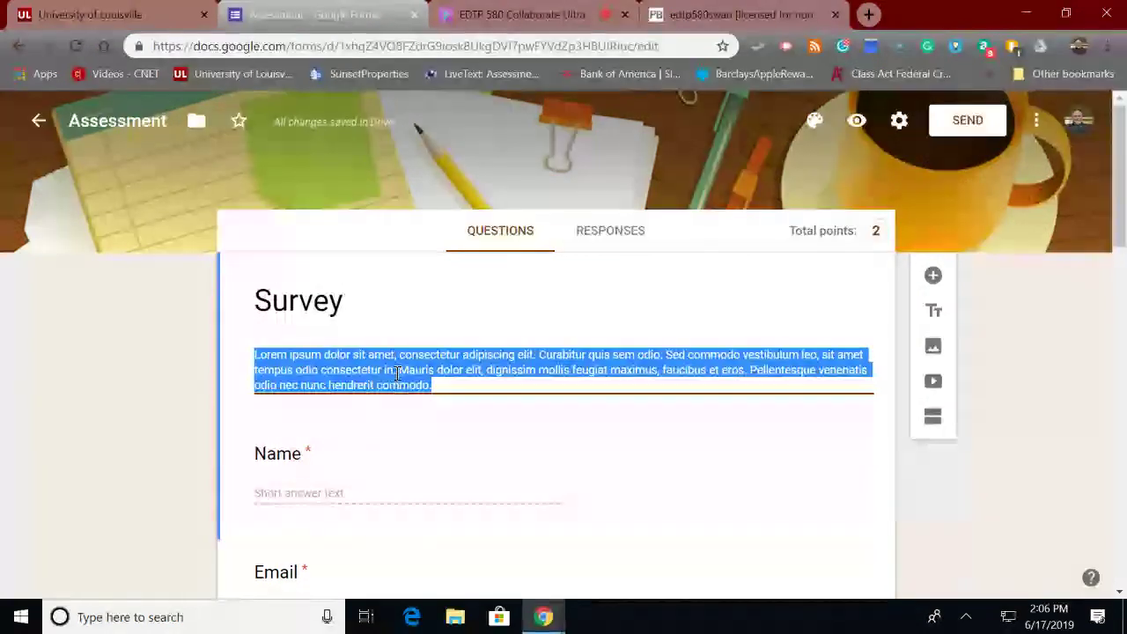
{"action": "key", "text": "BackSpace"}
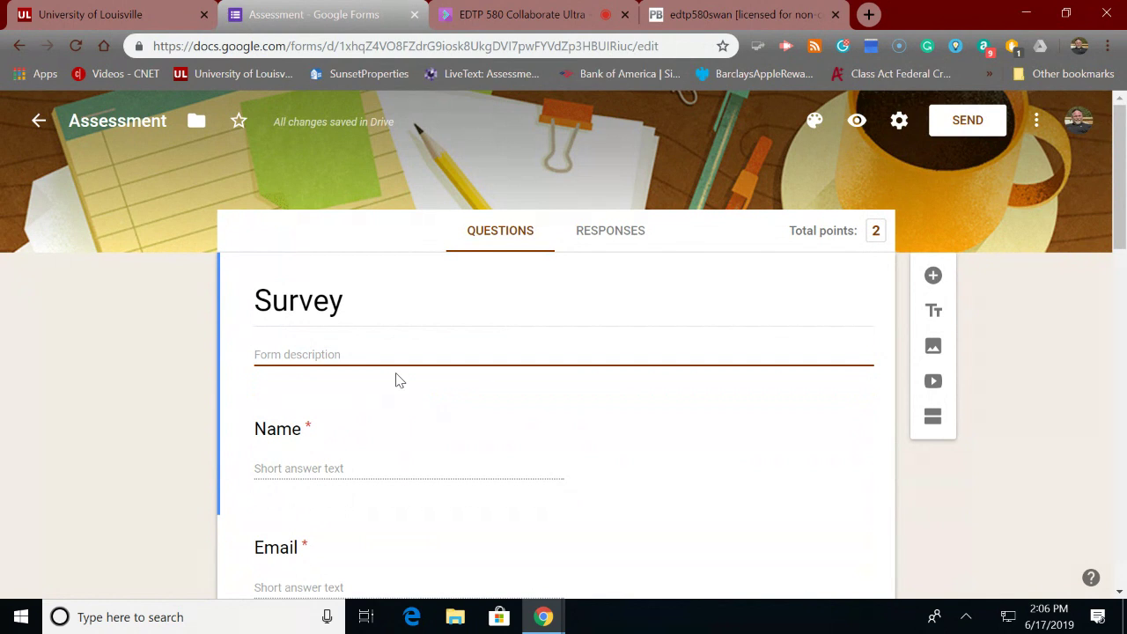
{"action": "type", "text": "Let's d"}
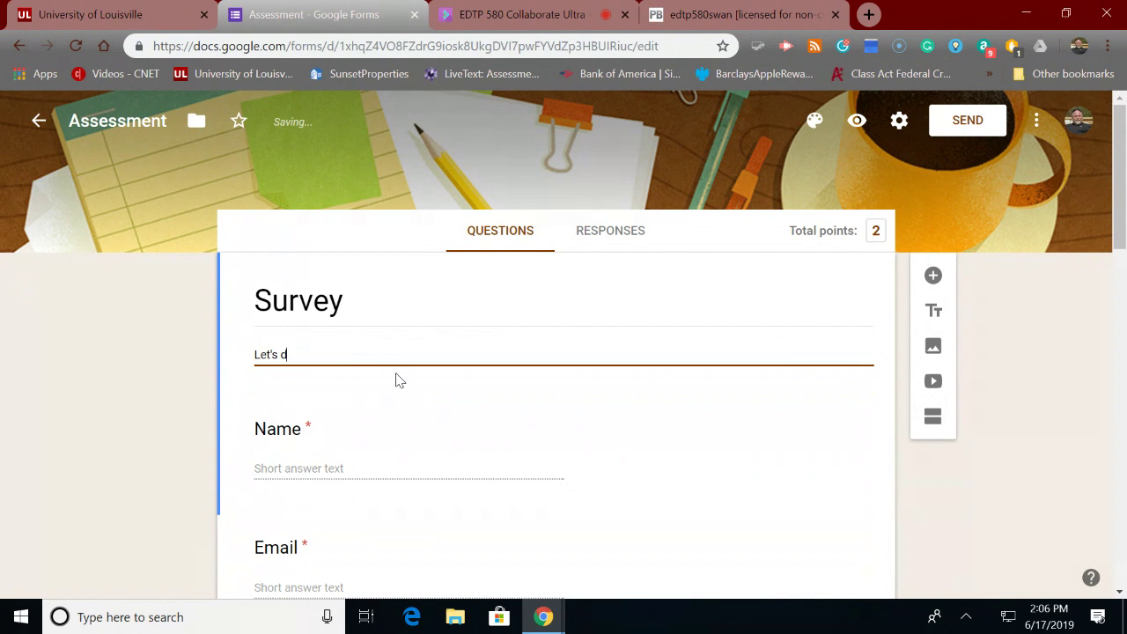
{"action": "type", "text": "iscover"}
{"action": "type", "text": "w"}
{"action": "key", "text": "BackSpace"}
{"action": "type", "text": "how we use te"}
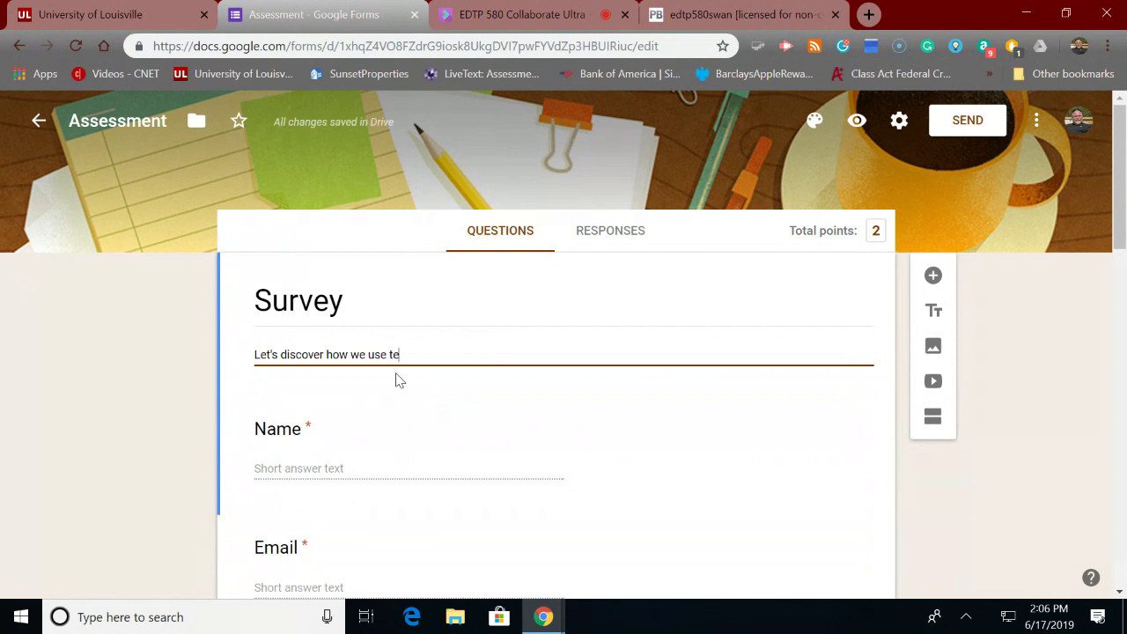
{"action": "type", "text": "chnology"}
- Review the form's preset Name and Email questions and the Quiz Questions section heading
{"action": "left_click", "coordinate": [297, 430]}
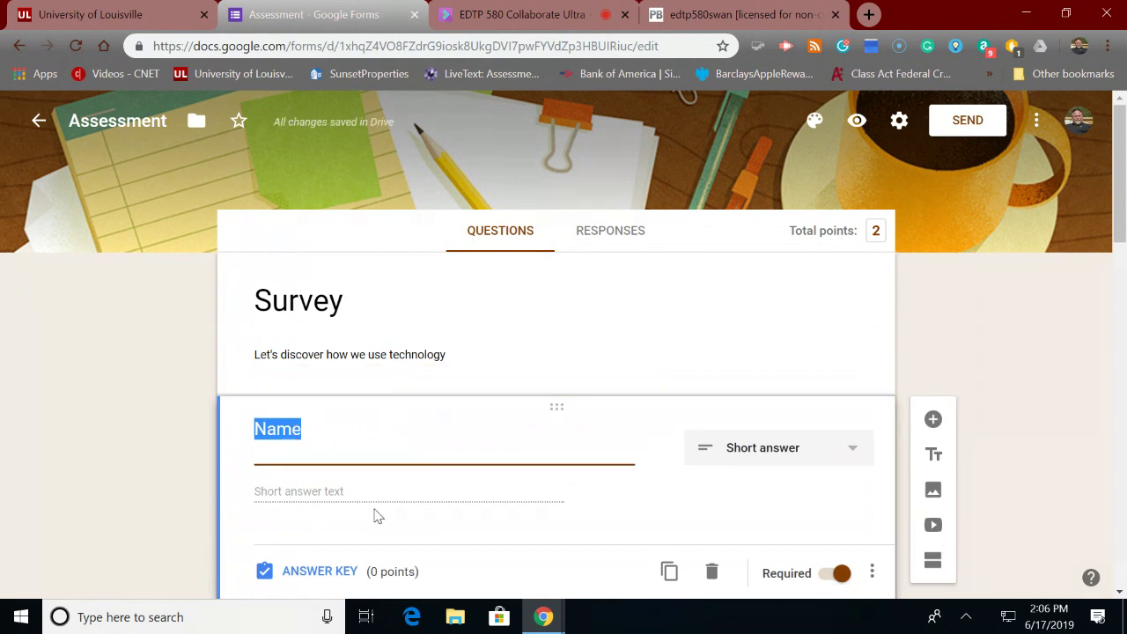
{"action": "scroll", "coordinate": [375, 515], "scroll_direction": "down", "scroll_amount": 3}
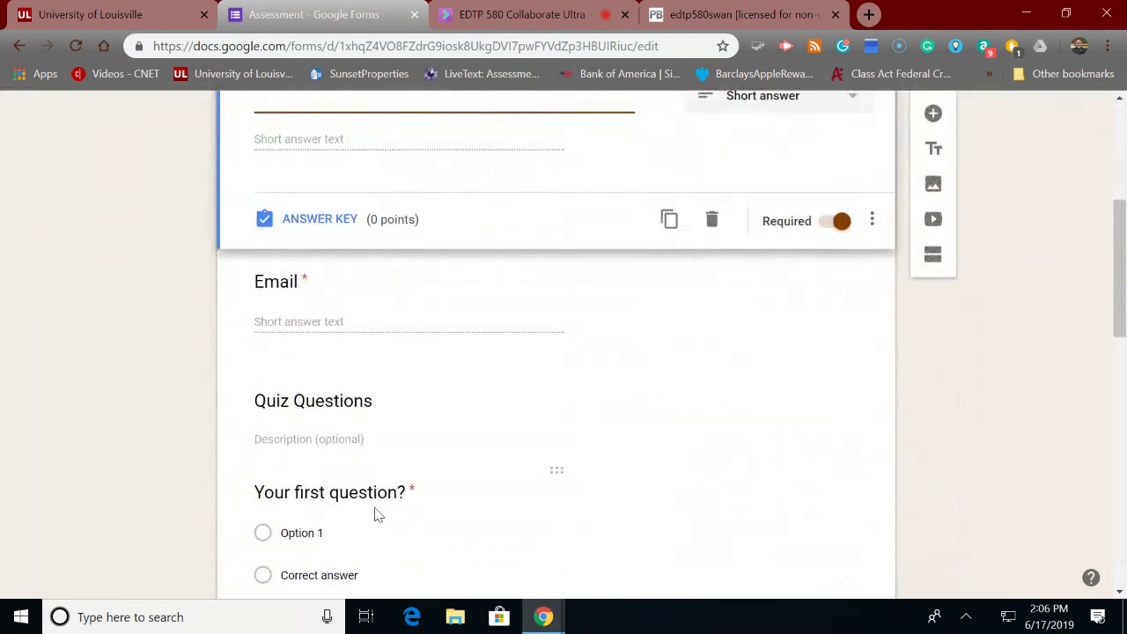
{"action": "scroll", "coordinate": [379, 515], "scroll_direction": "up", "scroll_amount": 1}
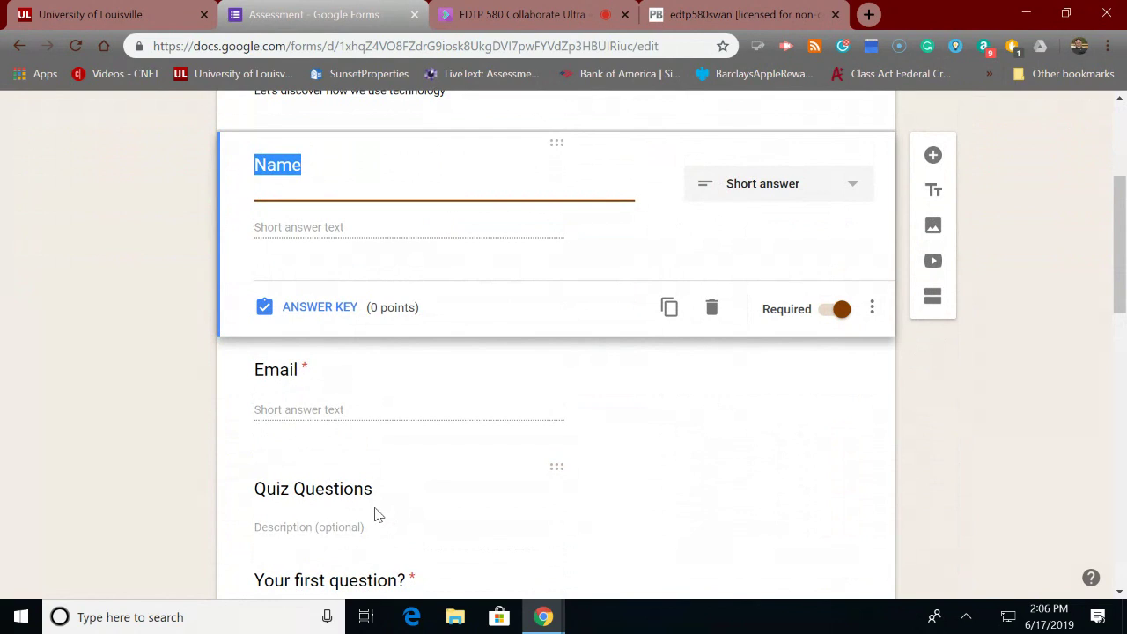
{"action": "scroll", "coordinate": [376, 511], "scroll_direction": "down", "scroll_amount": 1}
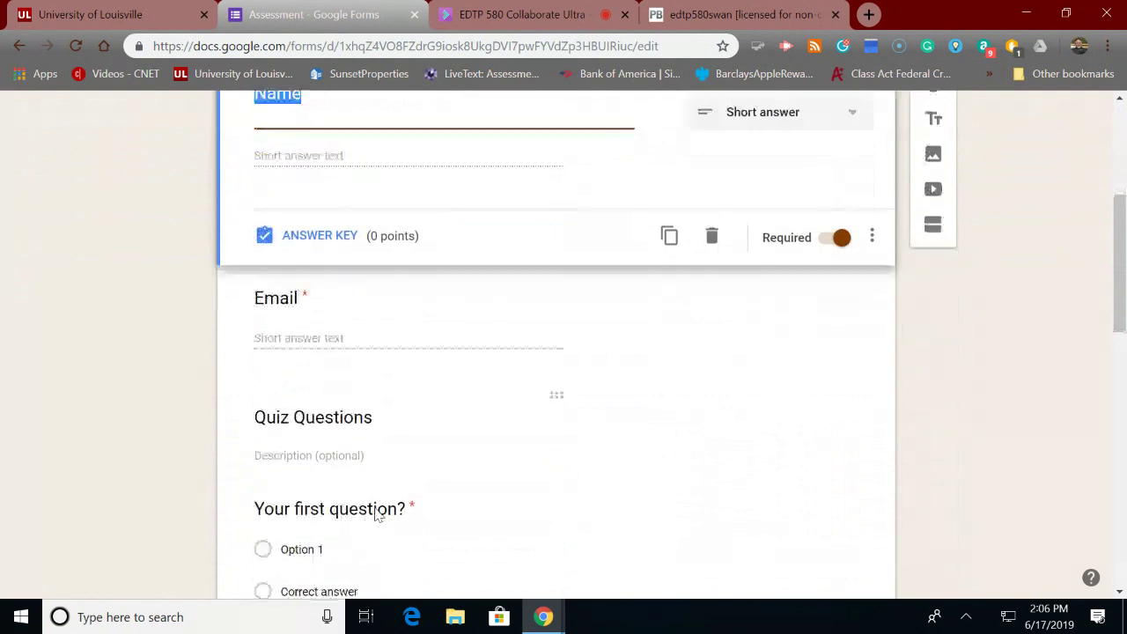
{"action": "left_click", "coordinate": [333, 303]}
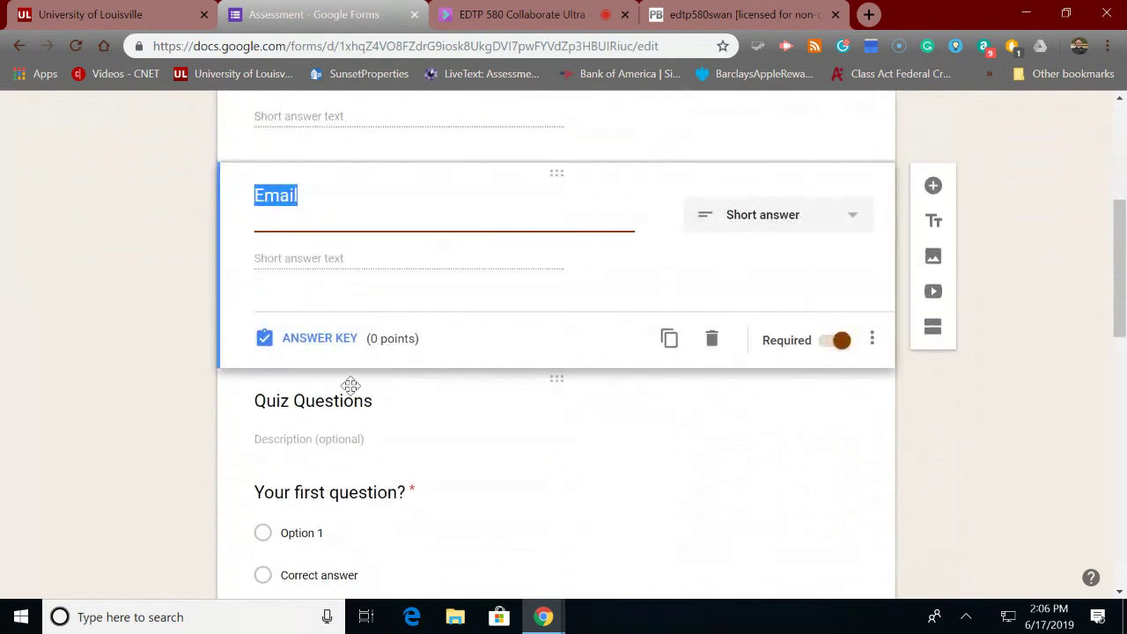
{"action": "scroll", "coordinate": [396, 437], "scroll_direction": "down", "scroll_amount": 3}
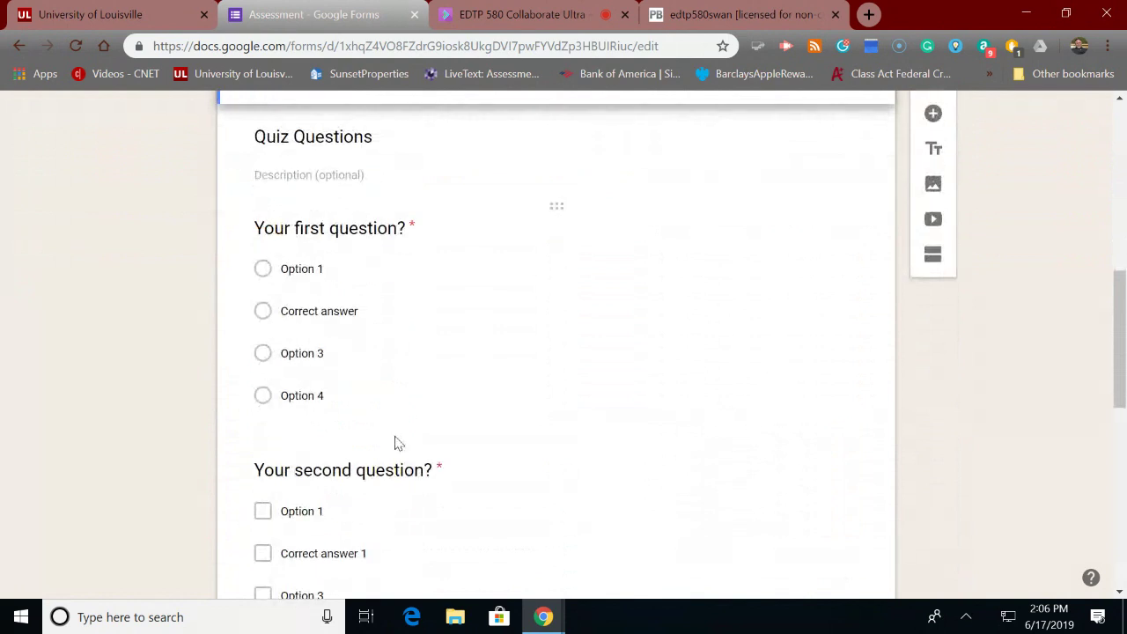
{"action": "left_click", "coordinate": [374, 142]}
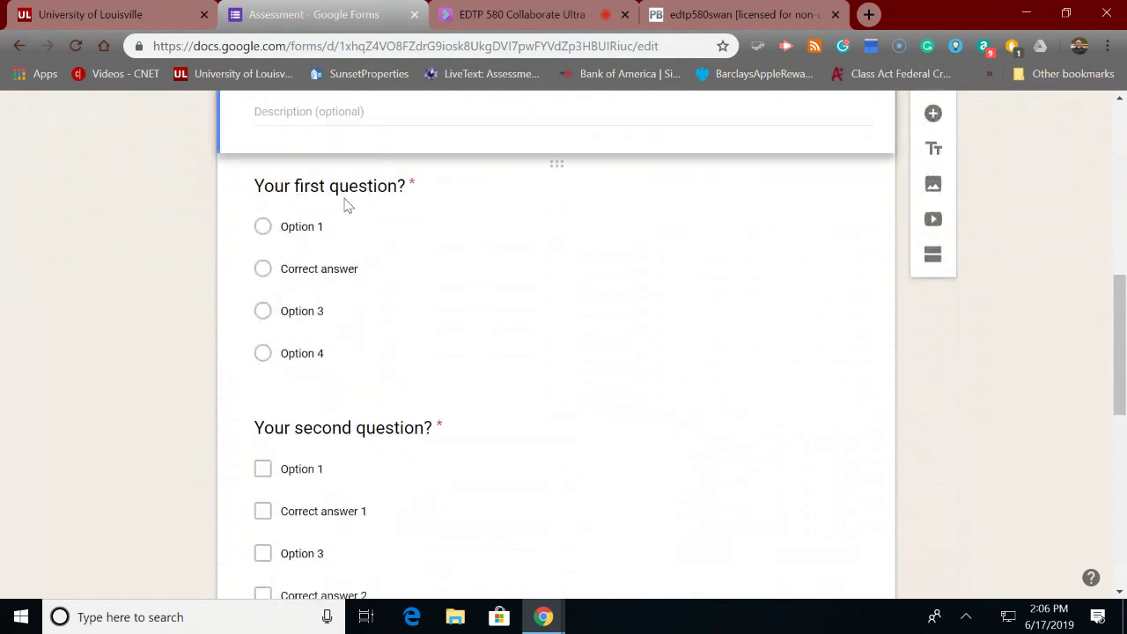
- Replace the first quiz question's text with "Do you have a phone?"
{"action": "left_click", "coordinate": [402, 203]}
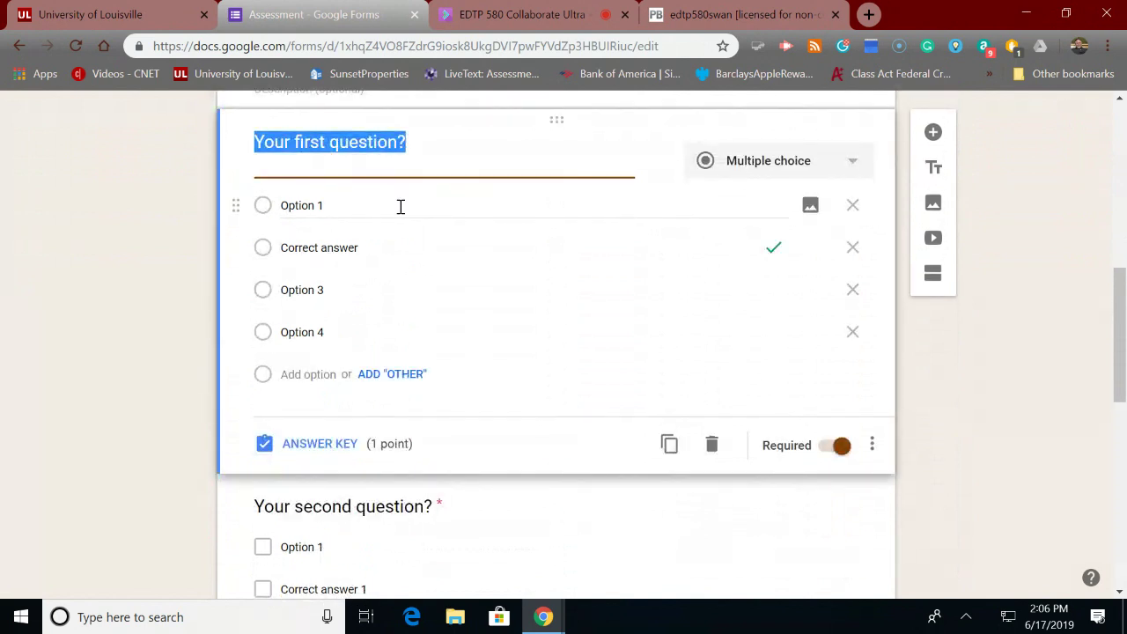
{"action": "type", "text": "Do you "}
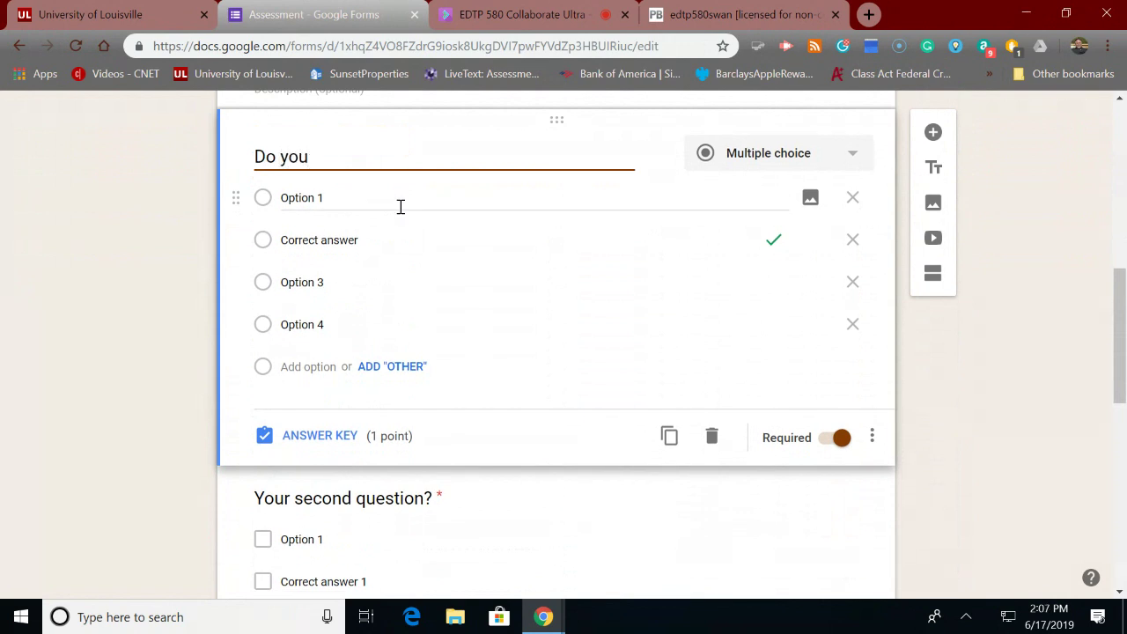
{"action": "type", "text": "Hae"}
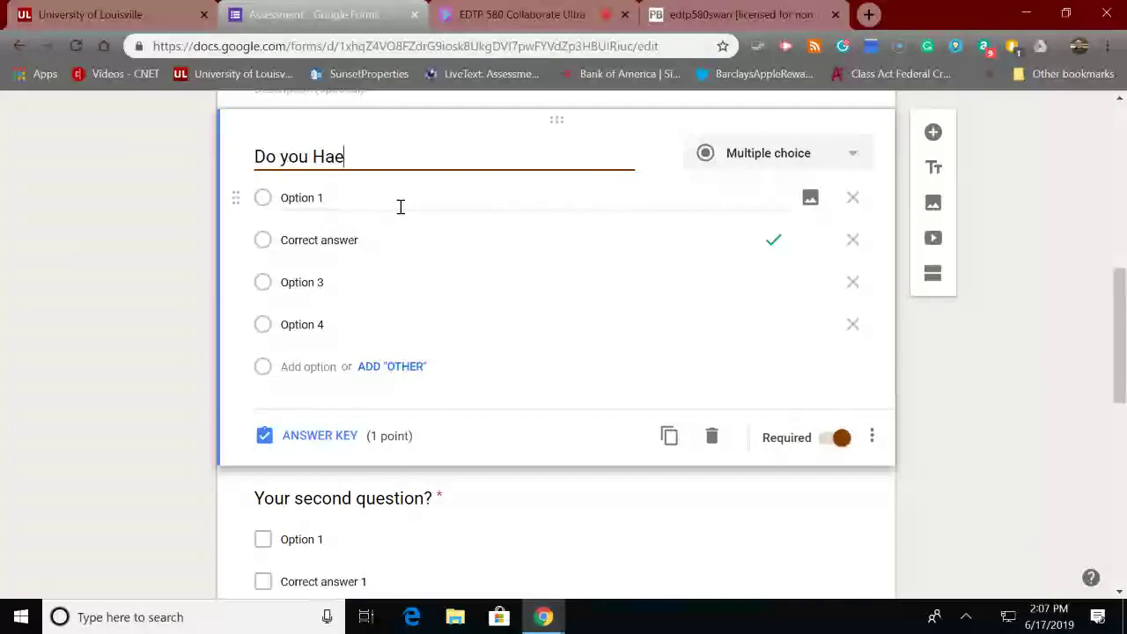
{"action": "key", "text": "BackSpace"}
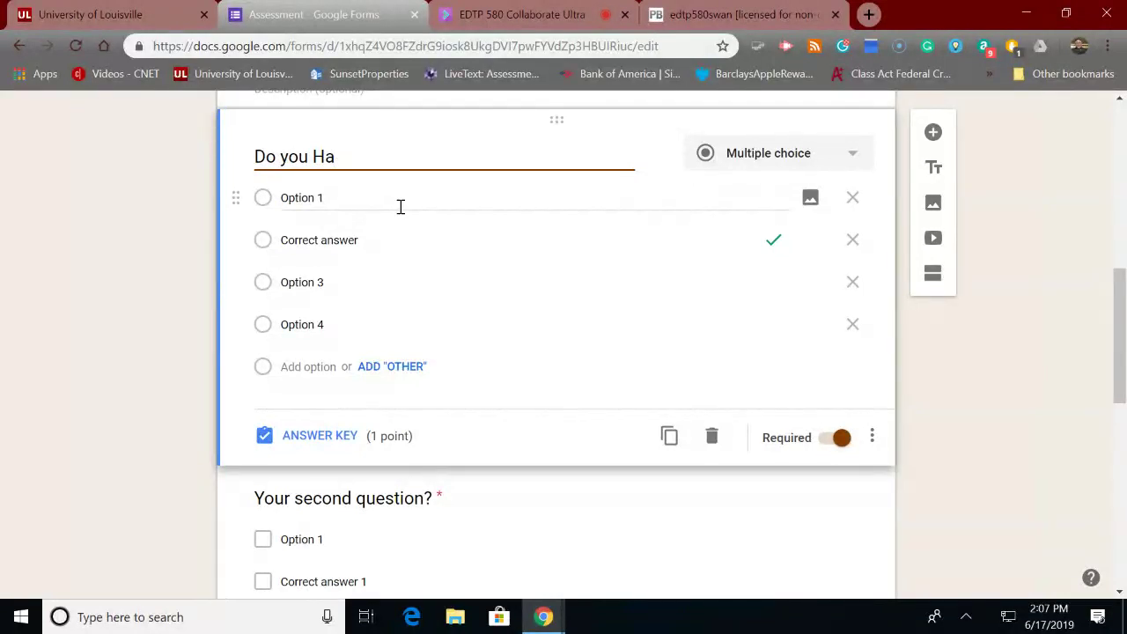
{"action": "key", "text": "BackSpace"}
{"action": "key", "text": "BackSpace"}
{"action": "type", "text": "have a phon"}
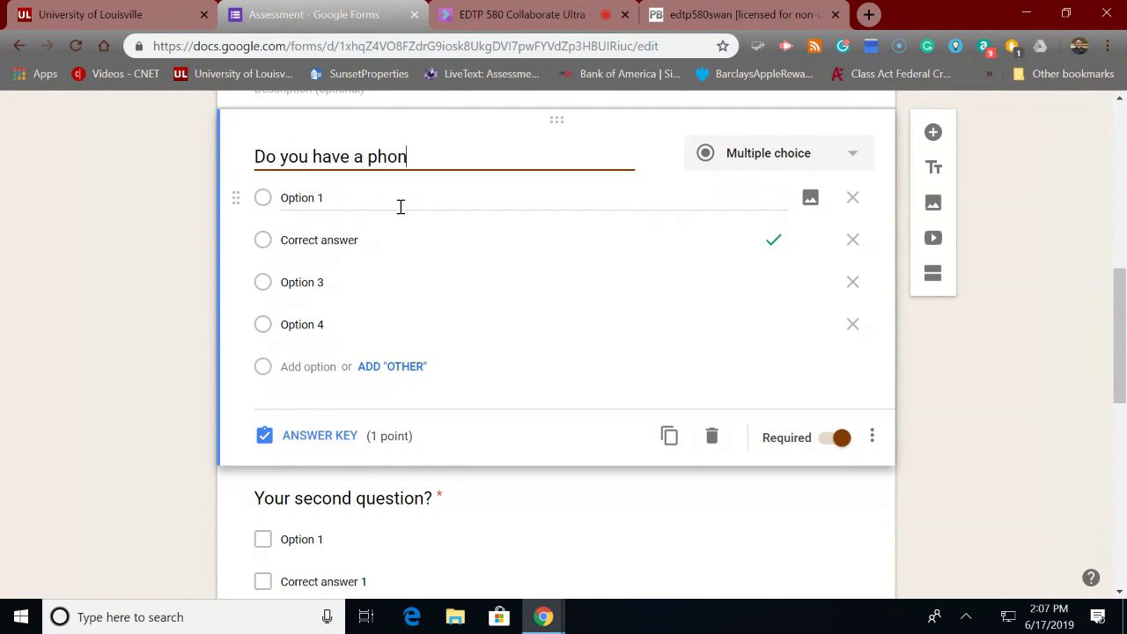
{"action": "type", "text": "e?"}
- Change the answer type of the phone question to Short answer
{"action": "left_click", "coordinate": [859, 167]}
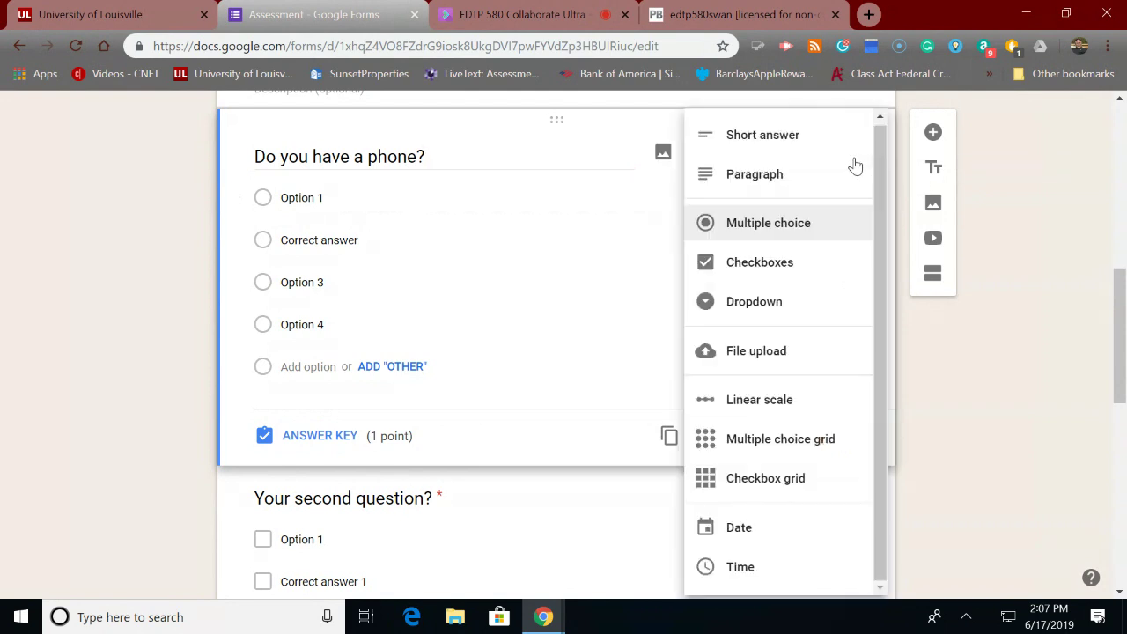
{"action": "left_click", "coordinate": [800, 143]}
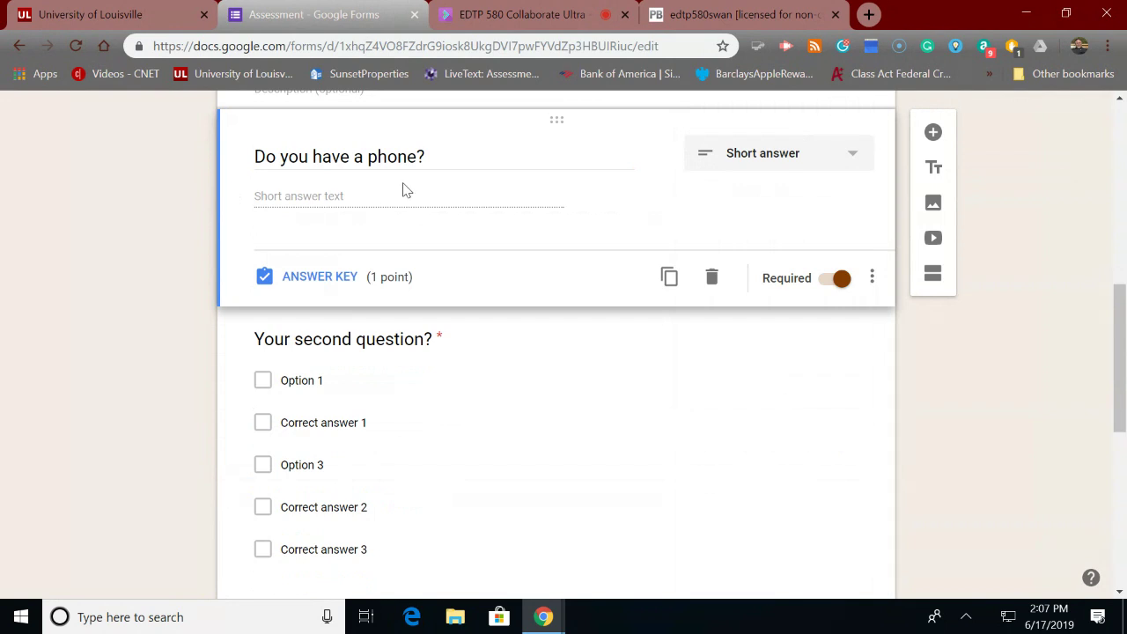
{"action": "left_click", "coordinate": [473, 162]}
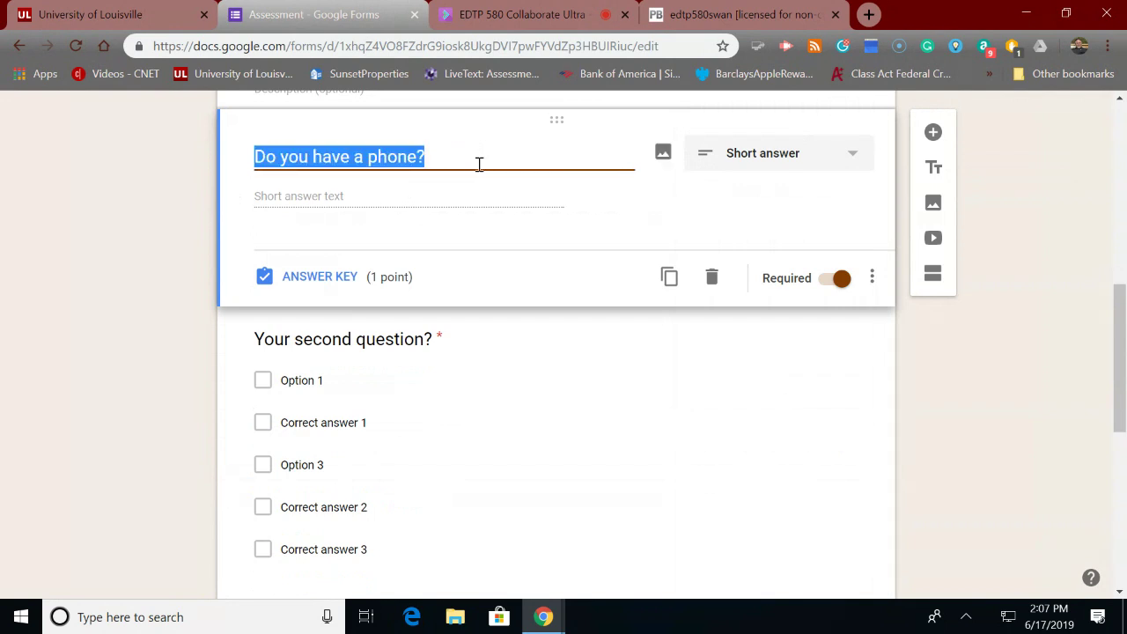
{"action": "left_click", "coordinate": [476, 165]}
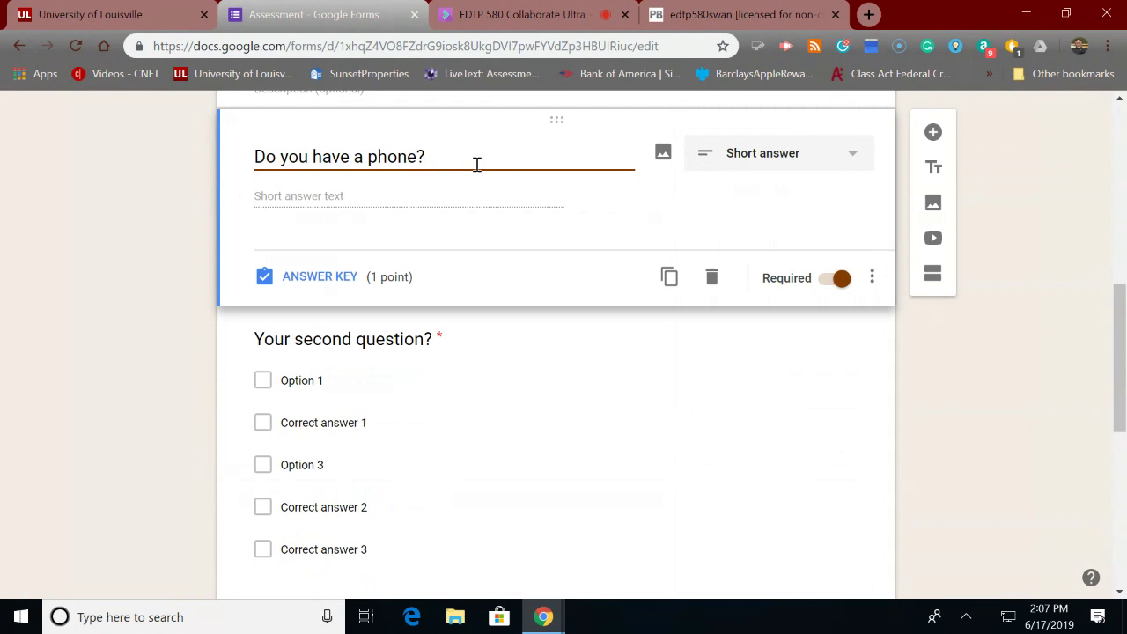
- Replace the second quiz question's text with "What knid?"
{"action": "left_click", "coordinate": [397, 342]}
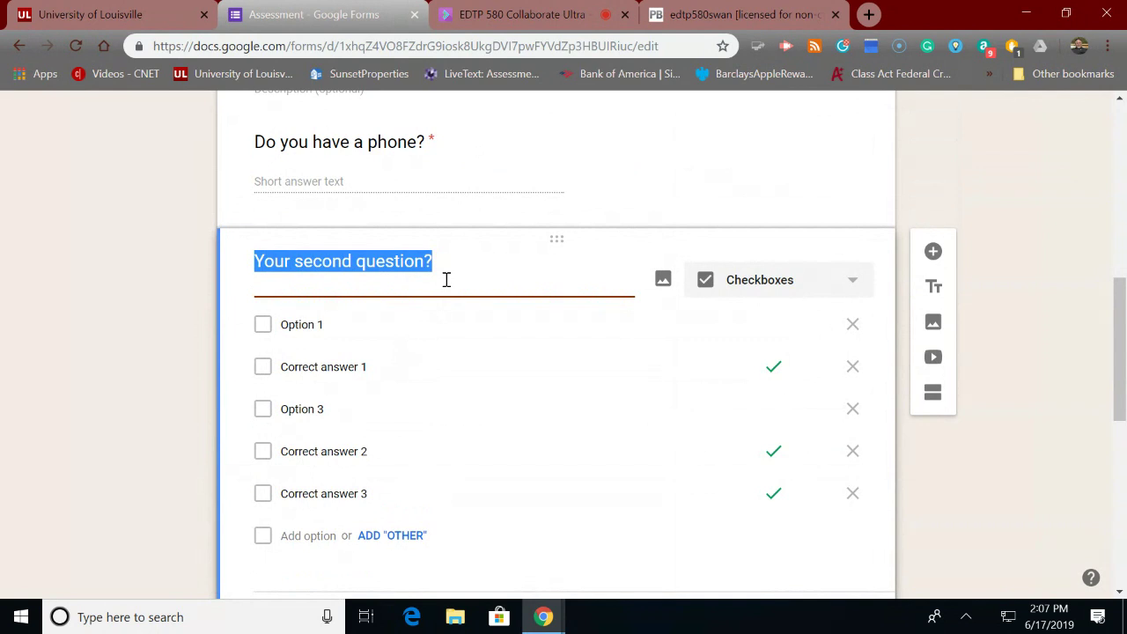
{"action": "type", "text": "What "}
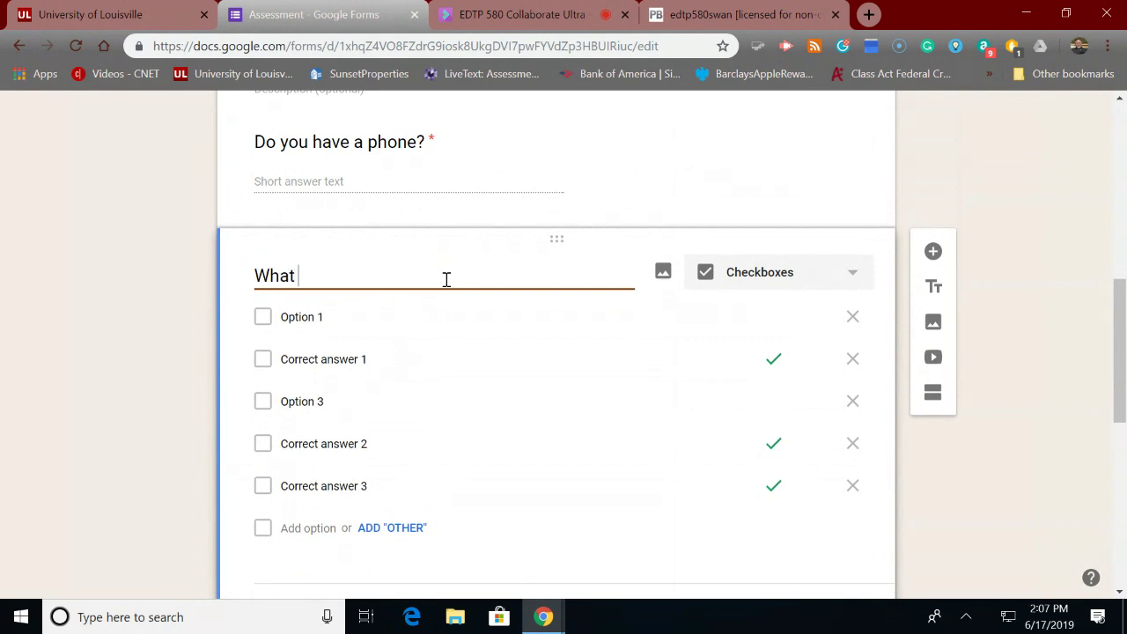
{"action": "type", "text": "knid?"}
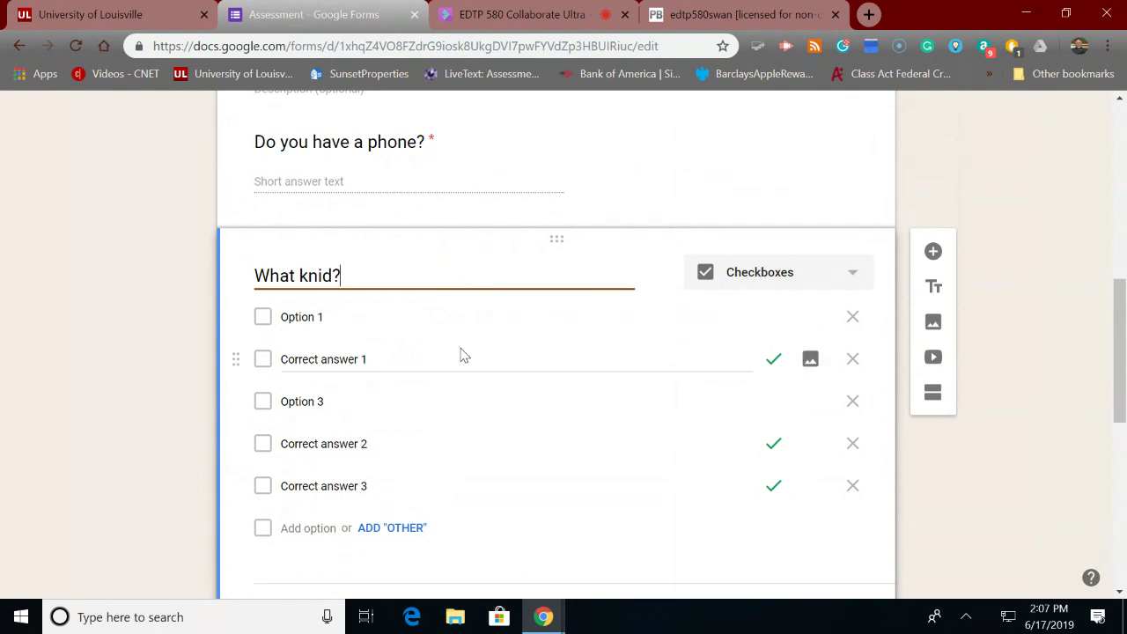
- Rename the first two checkbox options of the second question to "iPhone" and "Android"
{"action": "left_click", "coordinate": [343, 320]}
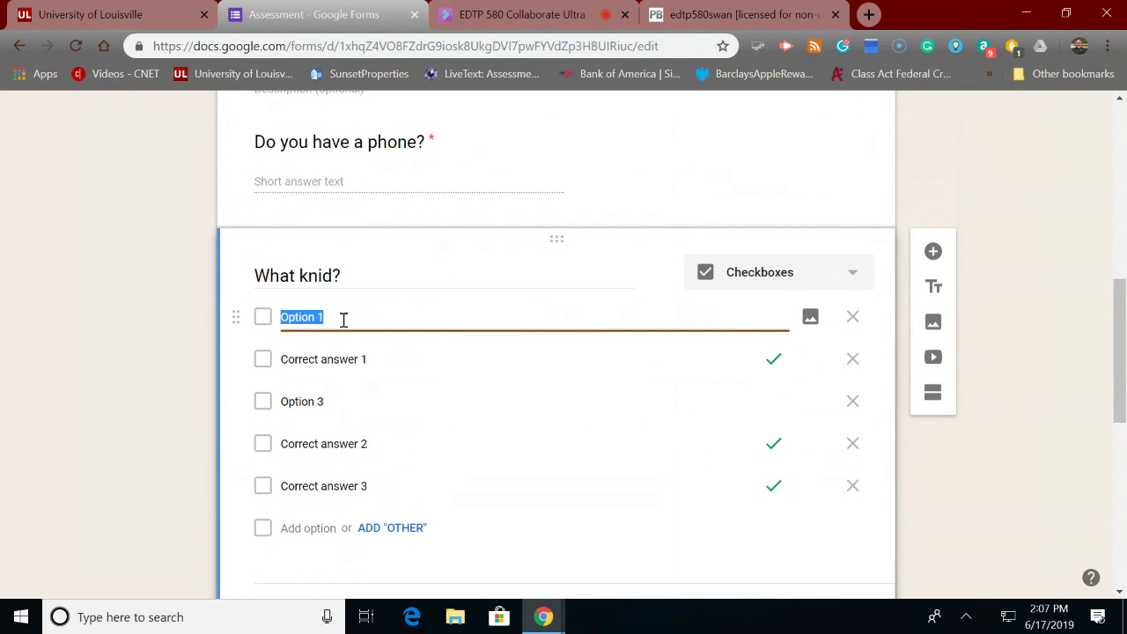
{"action": "type", "text": "A"}
{"action": "key", "text": "BackSpace"}
{"action": "type", "text": "iPhone"}
{"action": "left_click", "coordinate": [336, 357]}
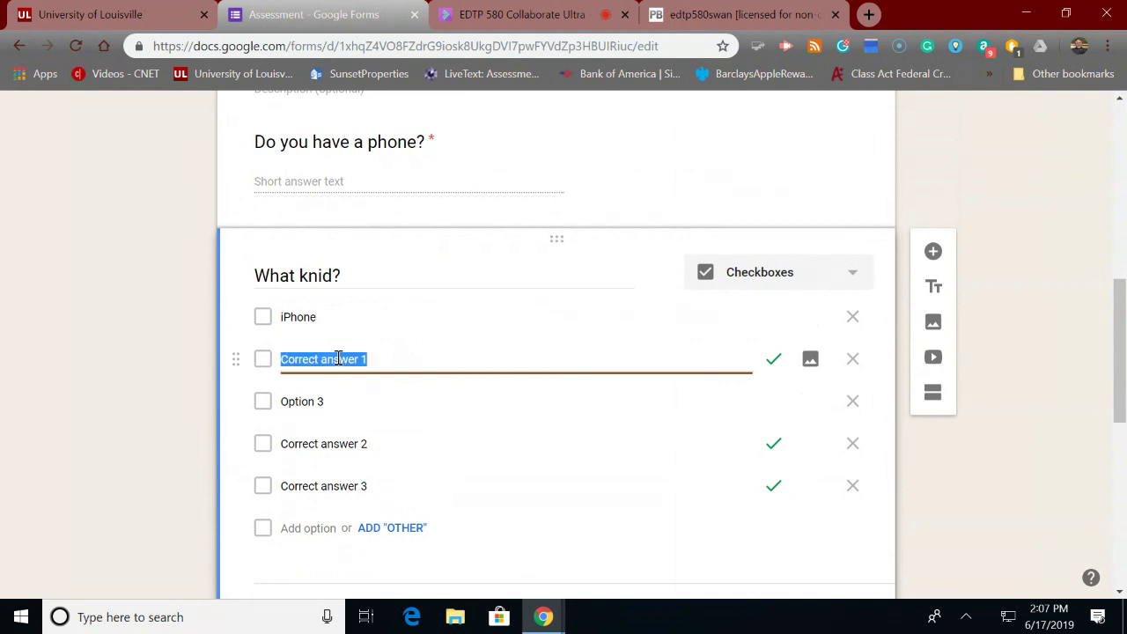
{"action": "type", "text": "An"}
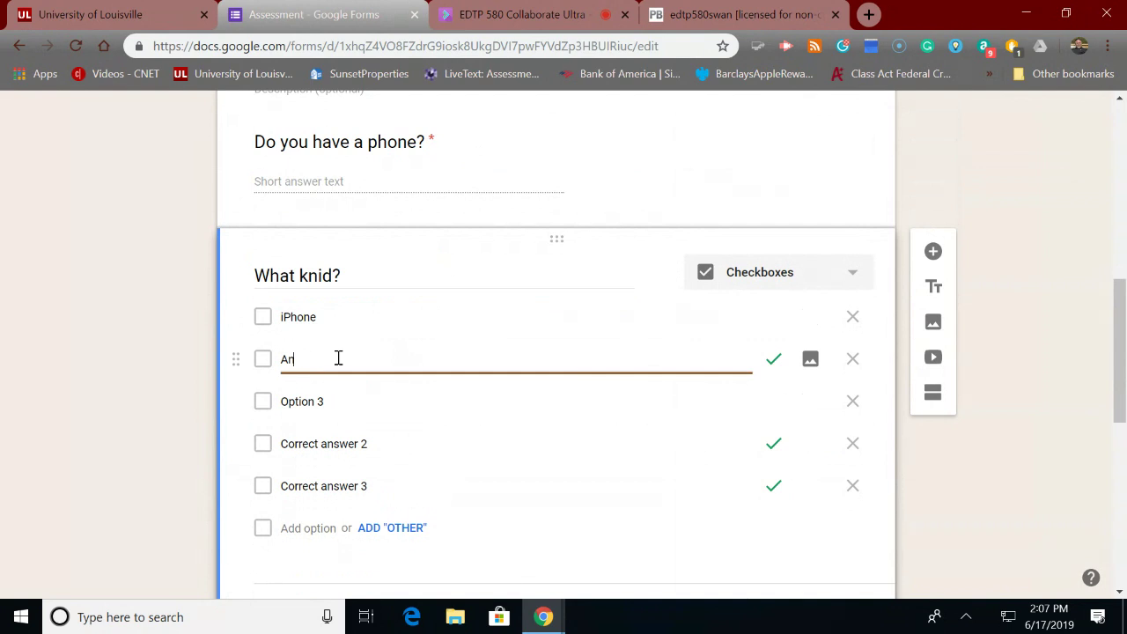
{"action": "type", "text": "droid"}
- Remove Option 3, Correct answer 2 and Correct answer 3 from the second question
{"action": "left_click", "coordinate": [335, 400]}
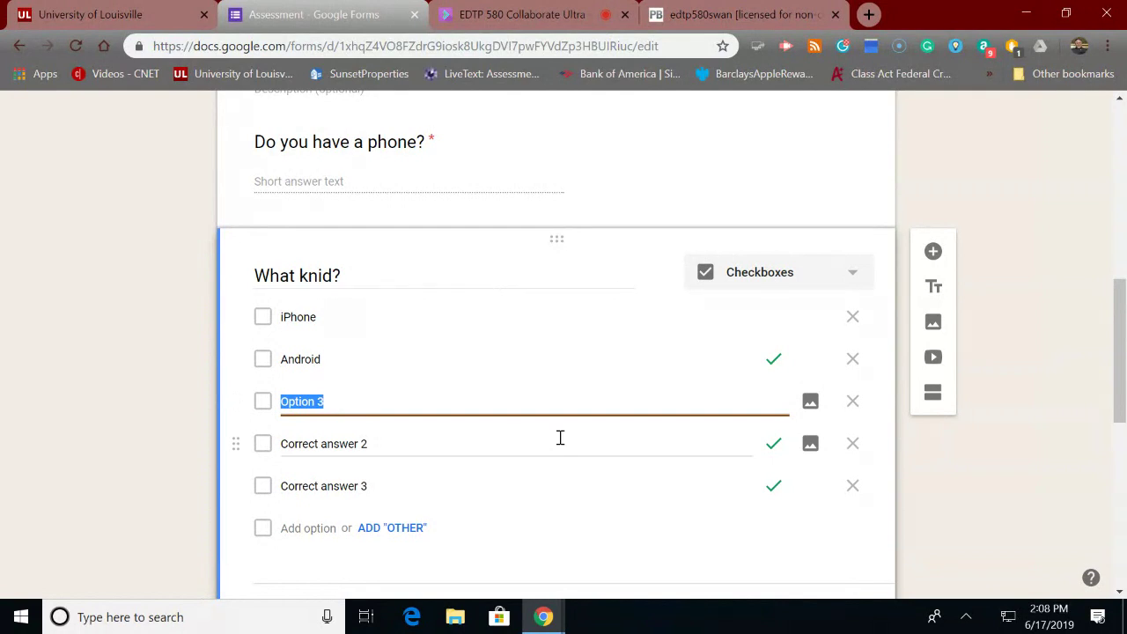
{"action": "left_click", "coordinate": [853, 401]}
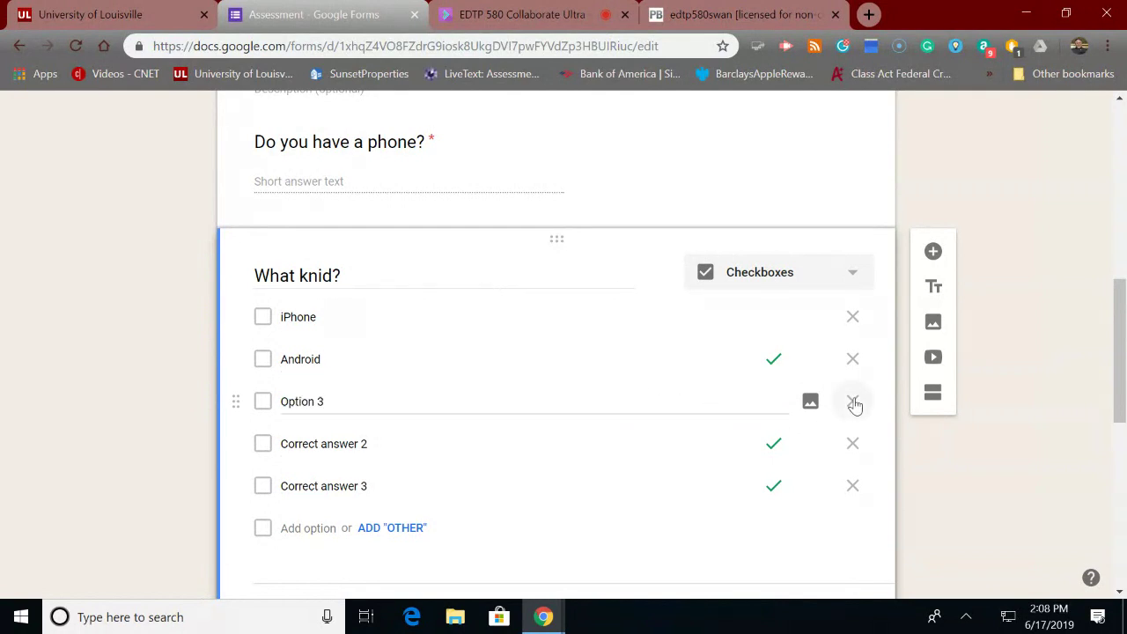
{"action": "left_click", "coordinate": [854, 403]}
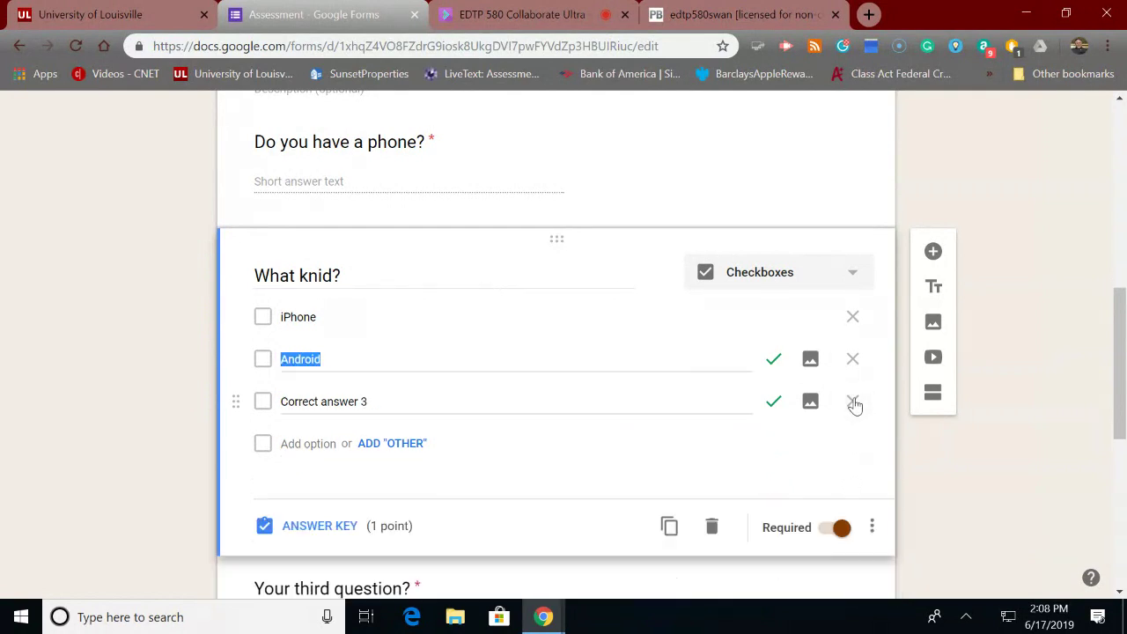
{"action": "left_click", "coordinate": [853, 403]}
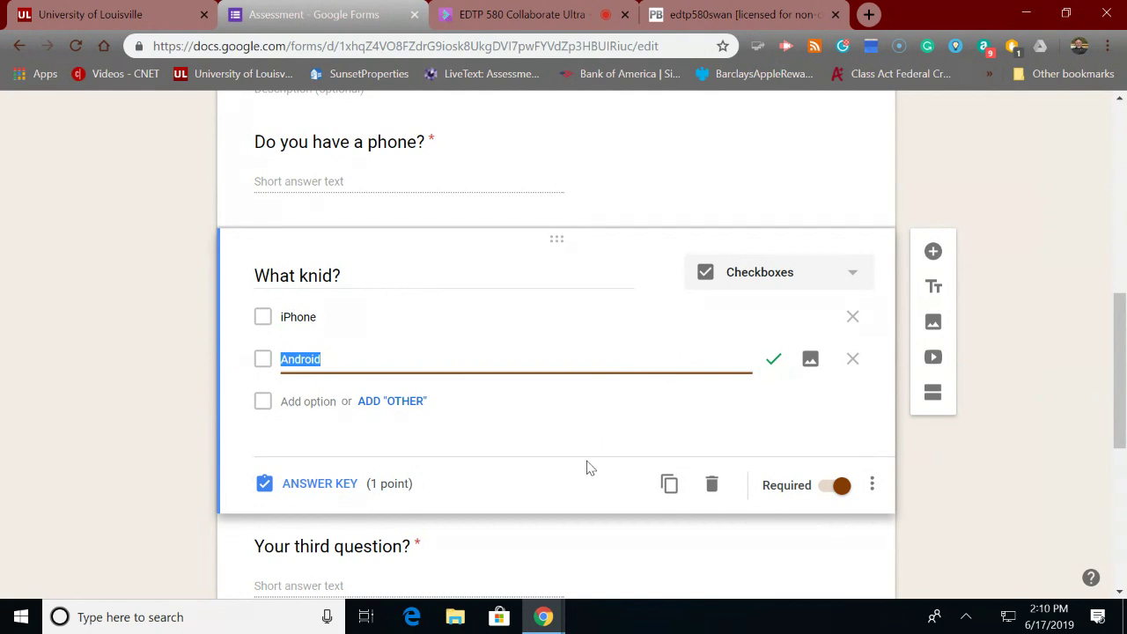
- Change the answer type of the third question to Linear scale
{"action": "scroll", "coordinate": [588, 461], "scroll_direction": "down", "scroll_amount": 4}
{"action": "scroll", "coordinate": [596, 461], "scroll_direction": "up", "scroll_amount": 3}
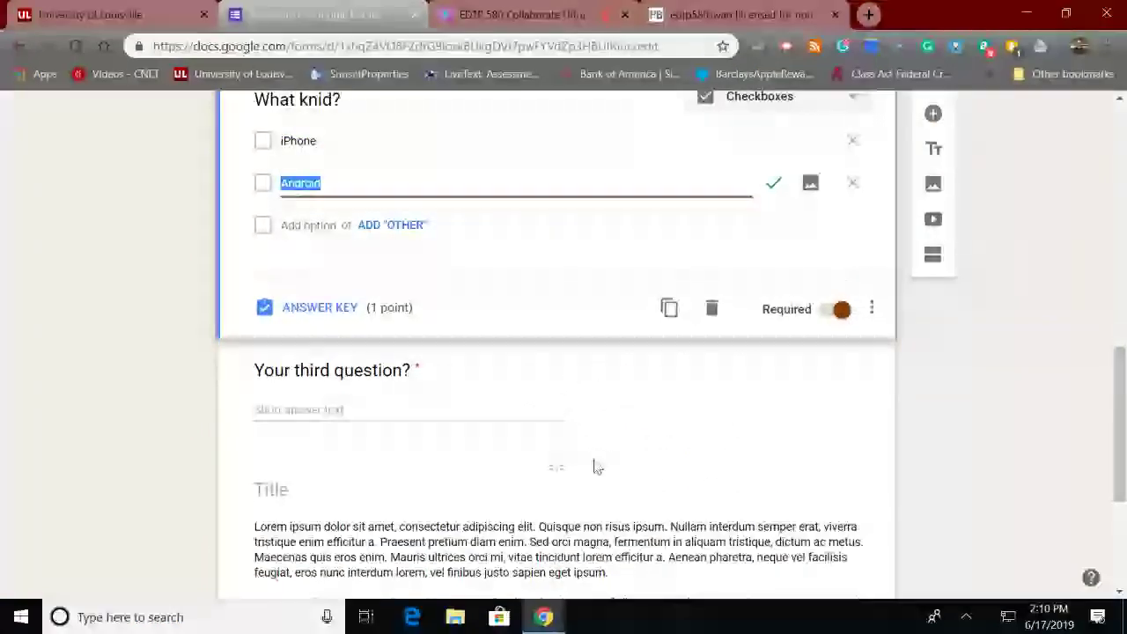
{"action": "left_click", "coordinate": [373, 370]}
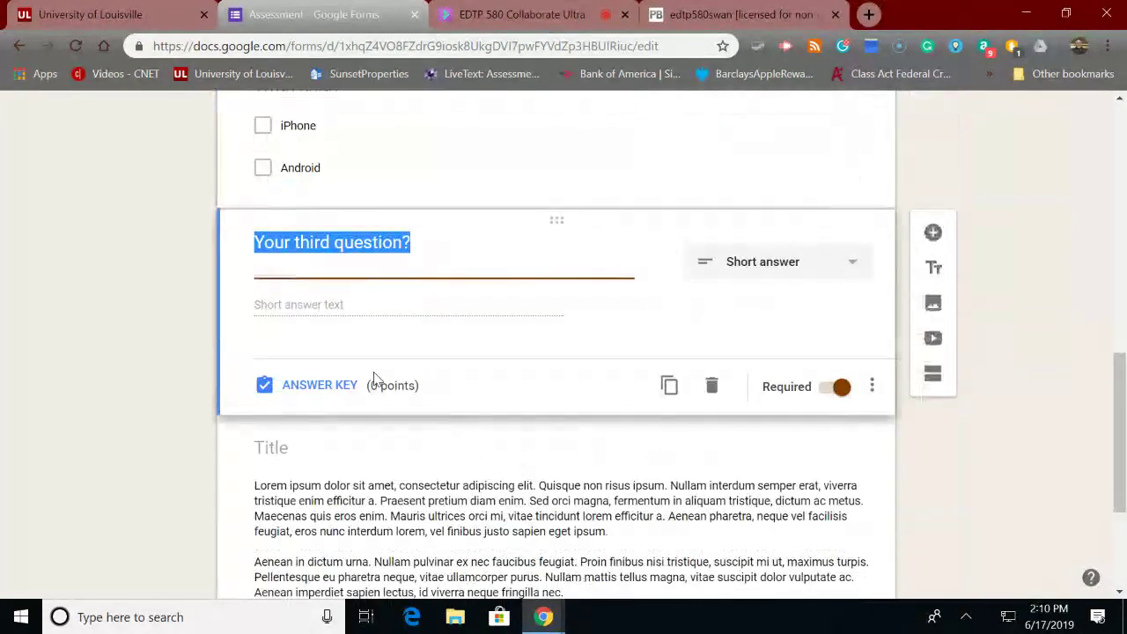
{"action": "left_click", "coordinate": [851, 268]}
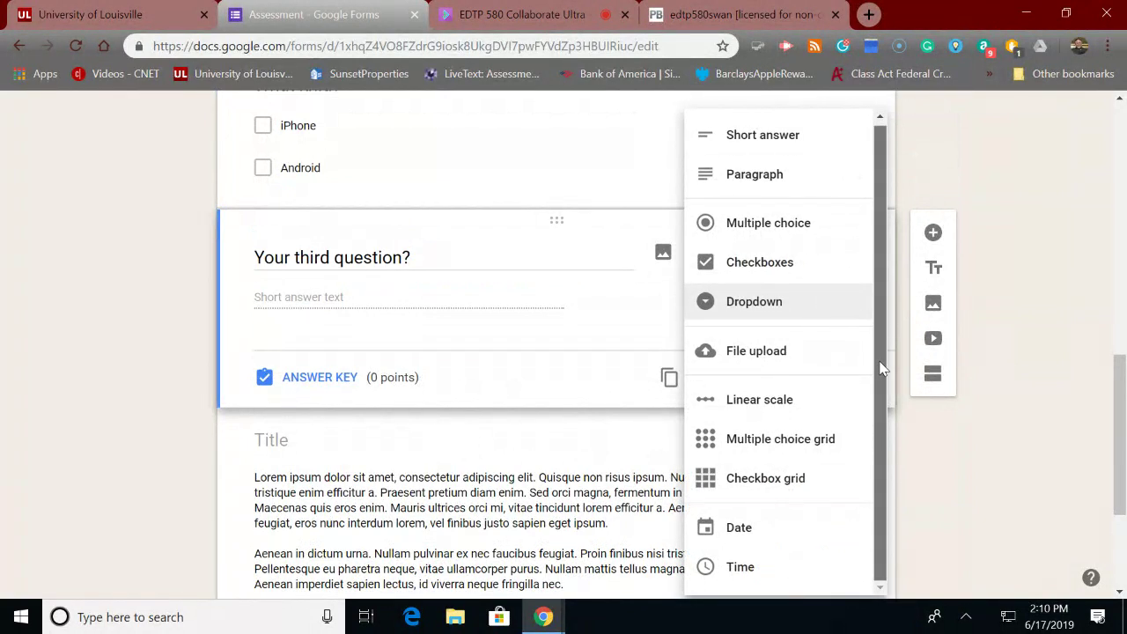
{"action": "left_click", "coordinate": [770, 413]}
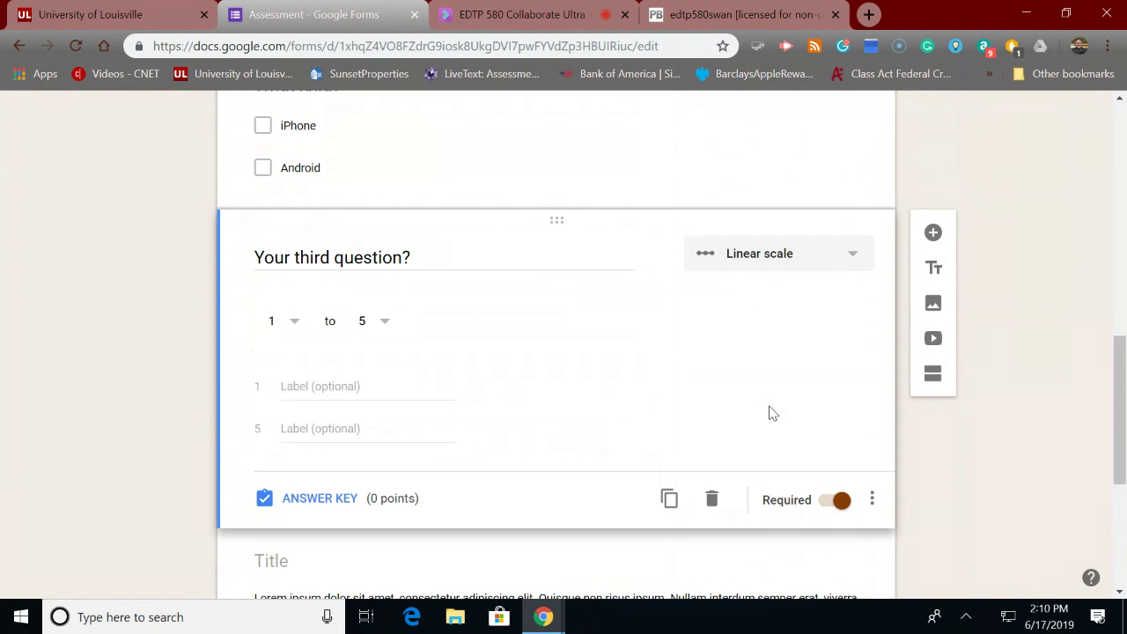
- Open the form's sending options and display its HTML embed code
{"action": "scroll", "coordinate": [527, 374], "scroll_direction": "up", "scroll_amount": 6}
{"action": "scroll", "coordinate": [527, 373], "scroll_direction": "up", "scroll_amount": 2}
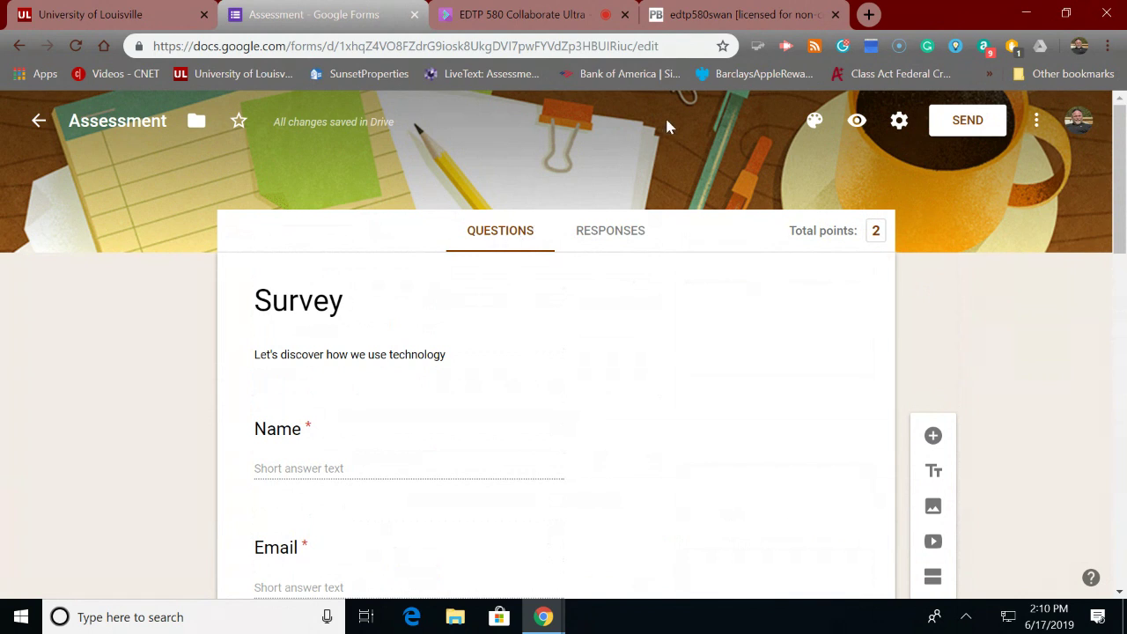
{"action": "left_click", "coordinate": [957, 127]}
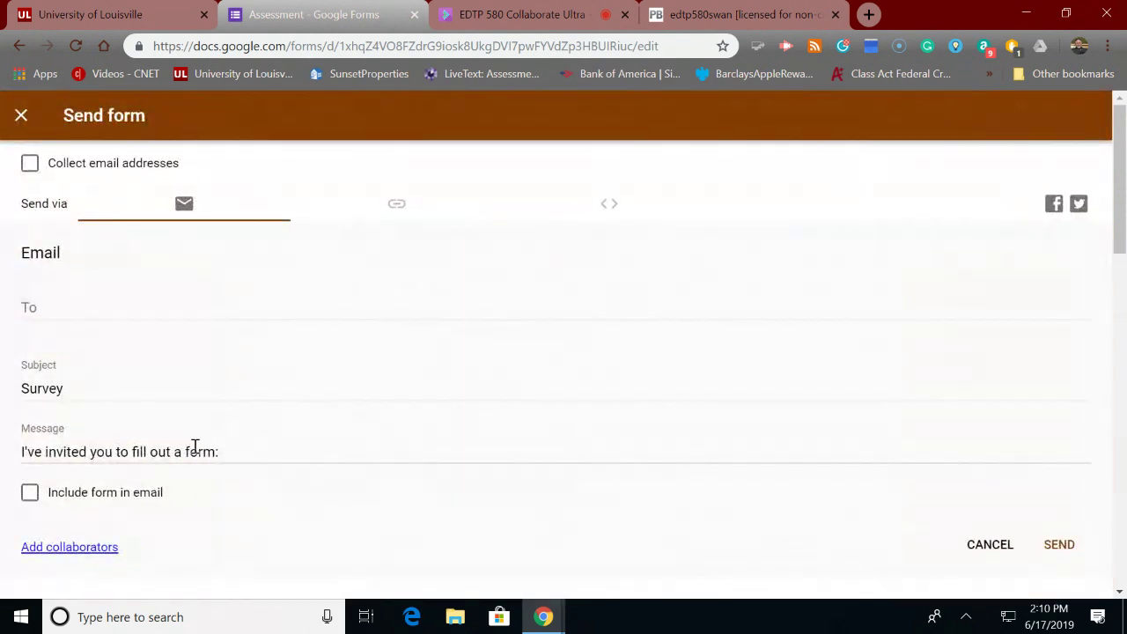
{"action": "scroll", "coordinate": [154, 399], "scroll_direction": "down", "scroll_amount": 1}
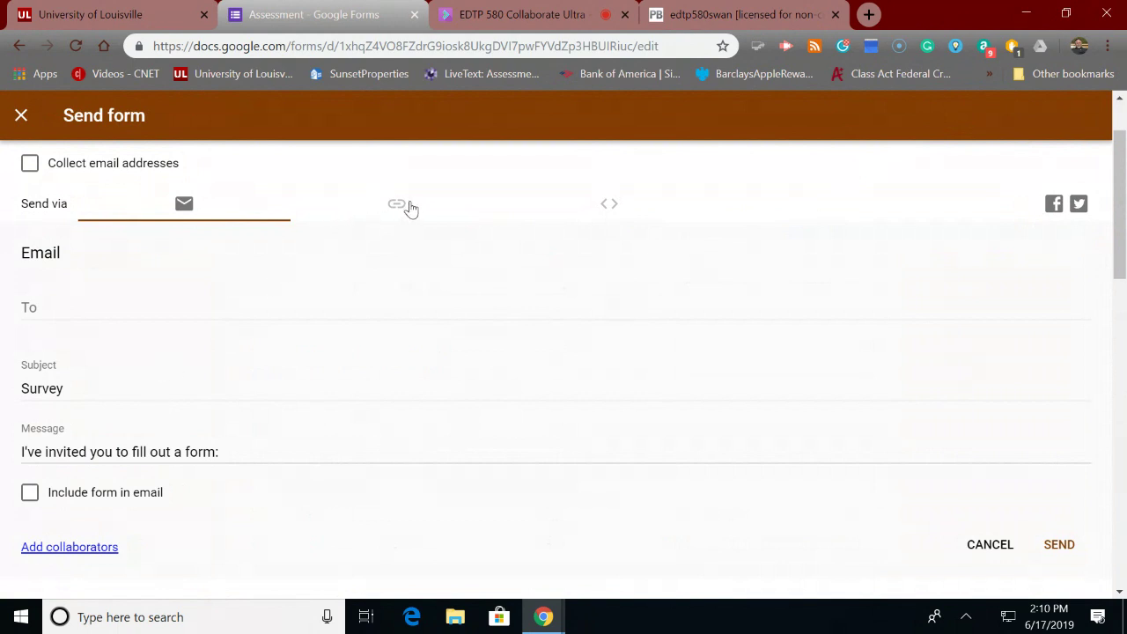
{"action": "left_click", "coordinate": [608, 211]}
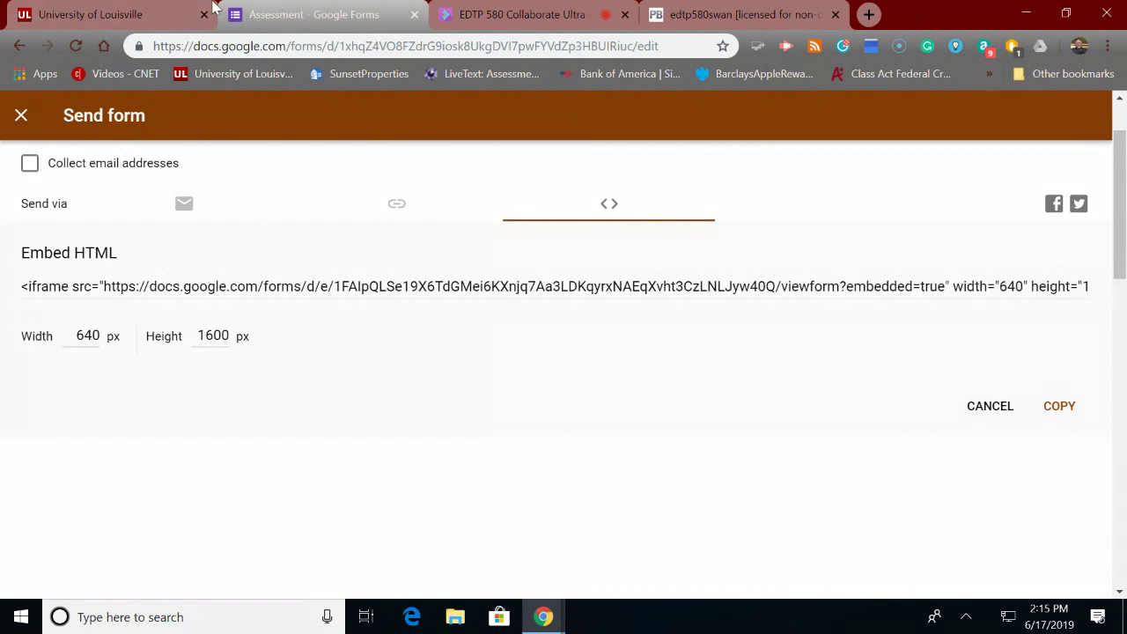
- Switch to the EDTP 580 Collaborate Ultra session
{"action": "left_click", "coordinate": [498, 16]}
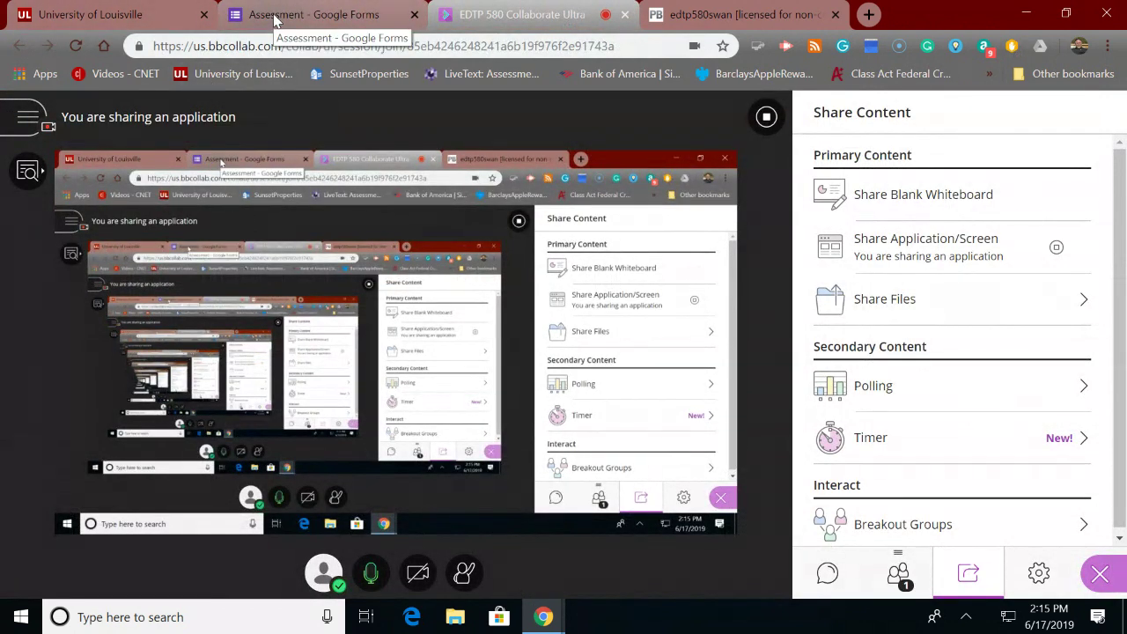
- Switch to the University of Louisville site, enter Blackboard through My Accounts and open the course list
{"action": "left_click", "coordinate": [340, 14]}
{"action": "left_click", "coordinate": [75, 18]}
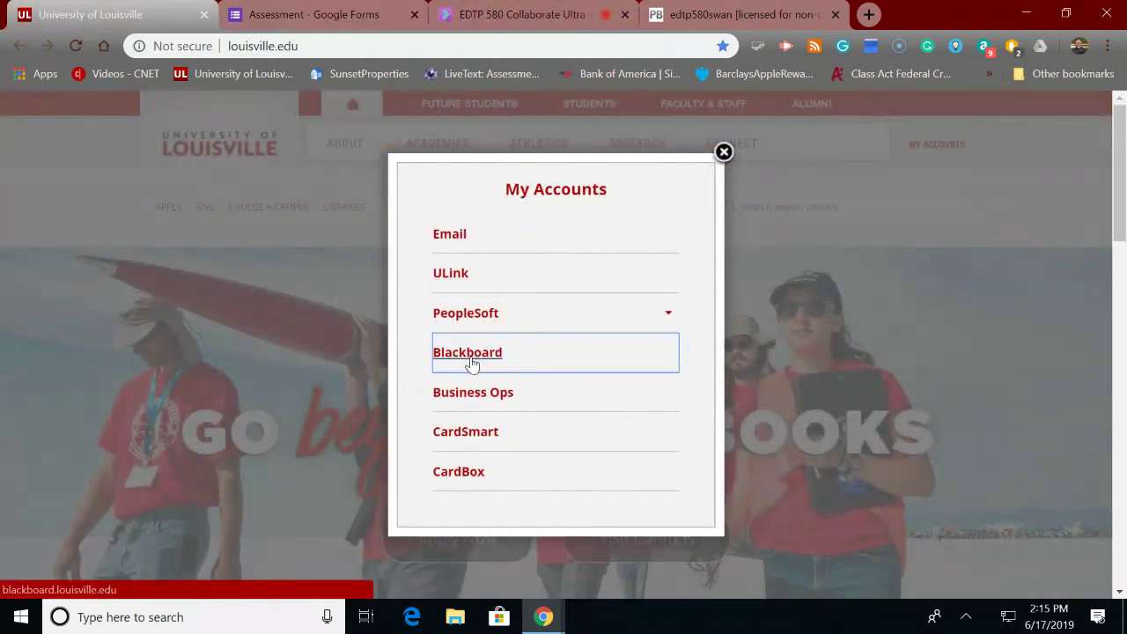
{"action": "left_click", "coordinate": [473, 365]}
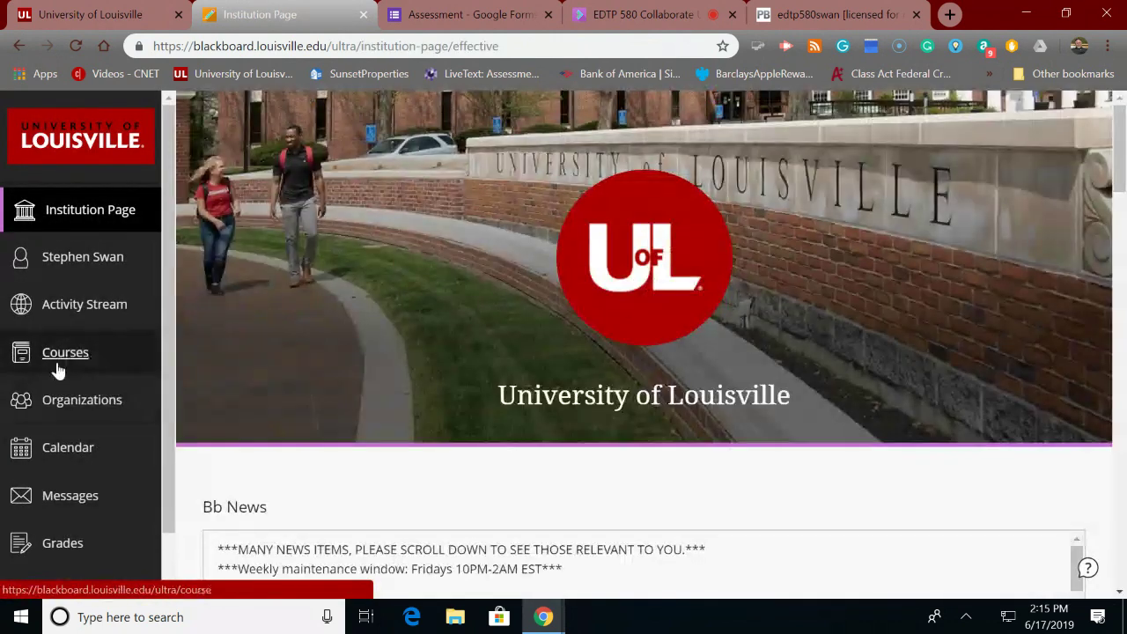
{"action": "left_click", "coordinate": [58, 363]}
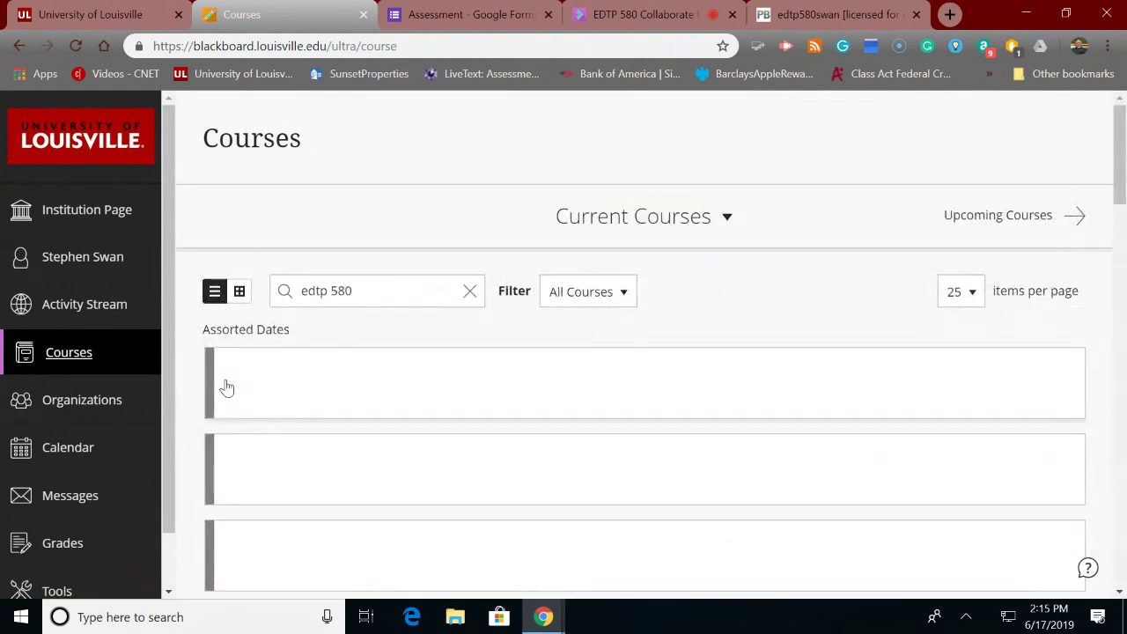
- Open the EDTP 580-50 Summer 2019 course and go into its EDTP 580 Modules folder
{"action": "scroll", "coordinate": [225, 387], "scroll_direction": "down", "scroll_amount": 4}
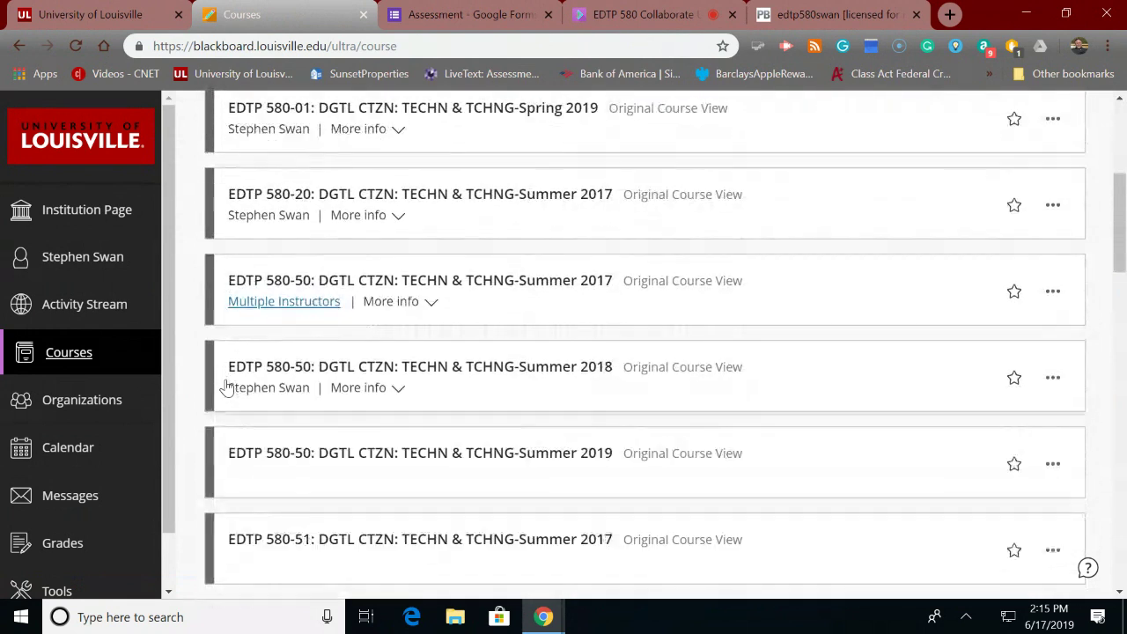
{"action": "scroll", "coordinate": [226, 387], "scroll_direction": "down", "scroll_amount": 1}
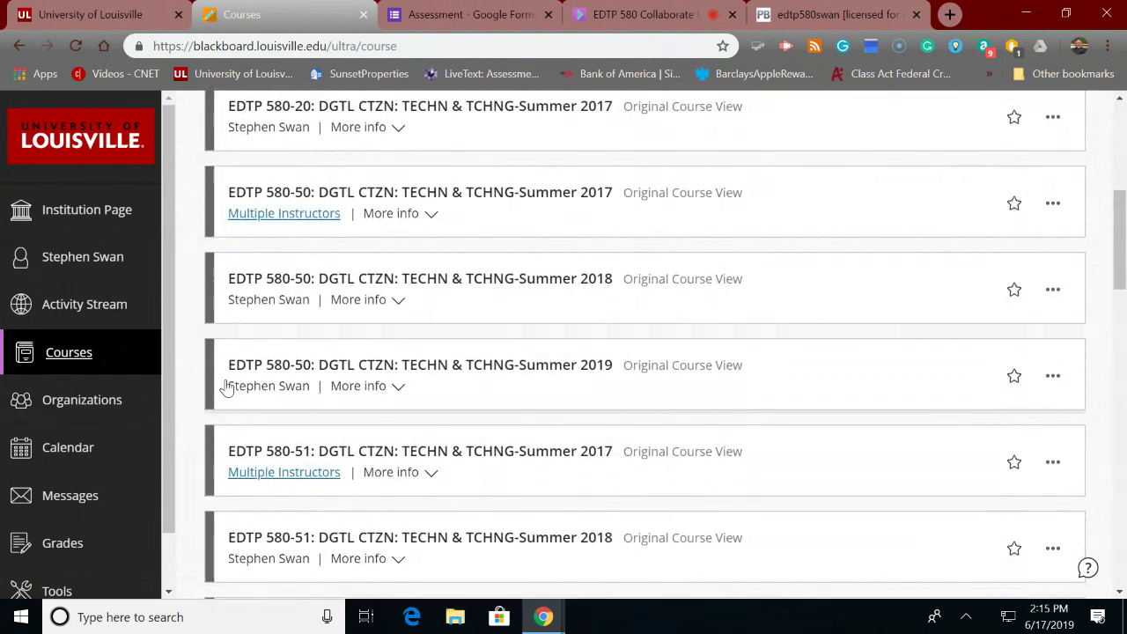
{"action": "left_click", "coordinate": [348, 370]}
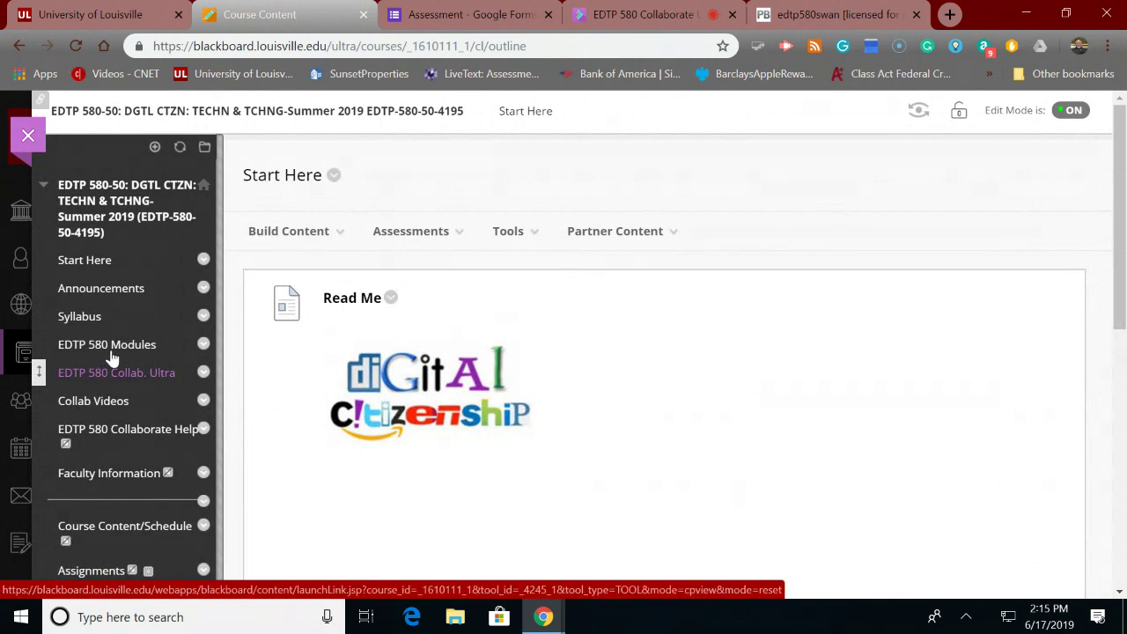
{"action": "left_click", "coordinate": [111, 351]}
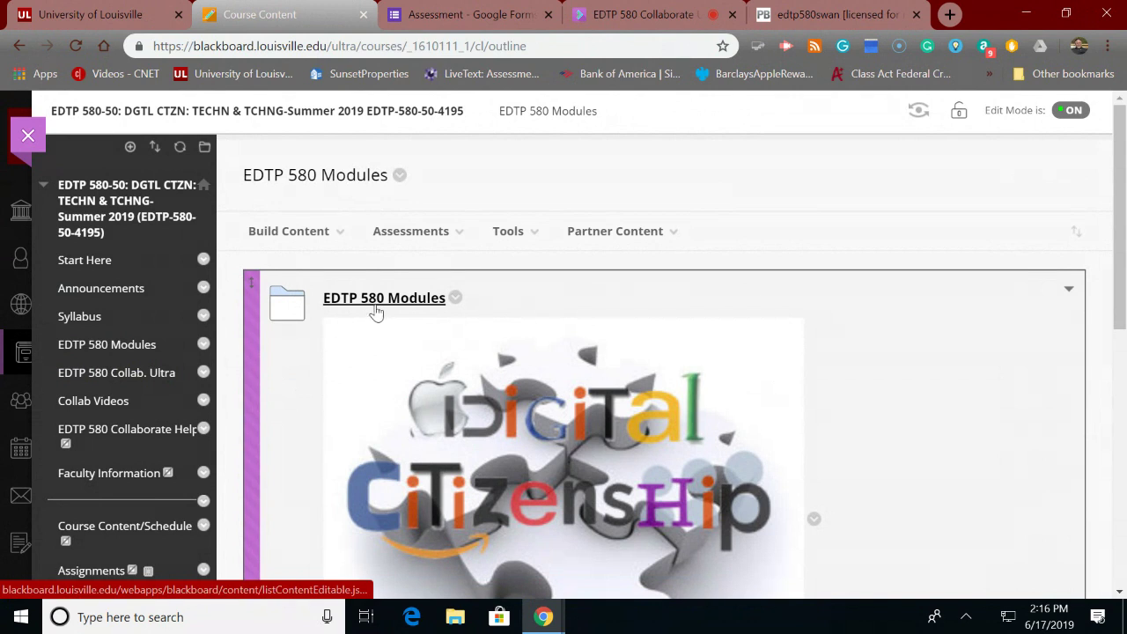
{"action": "left_click", "coordinate": [374, 308]}
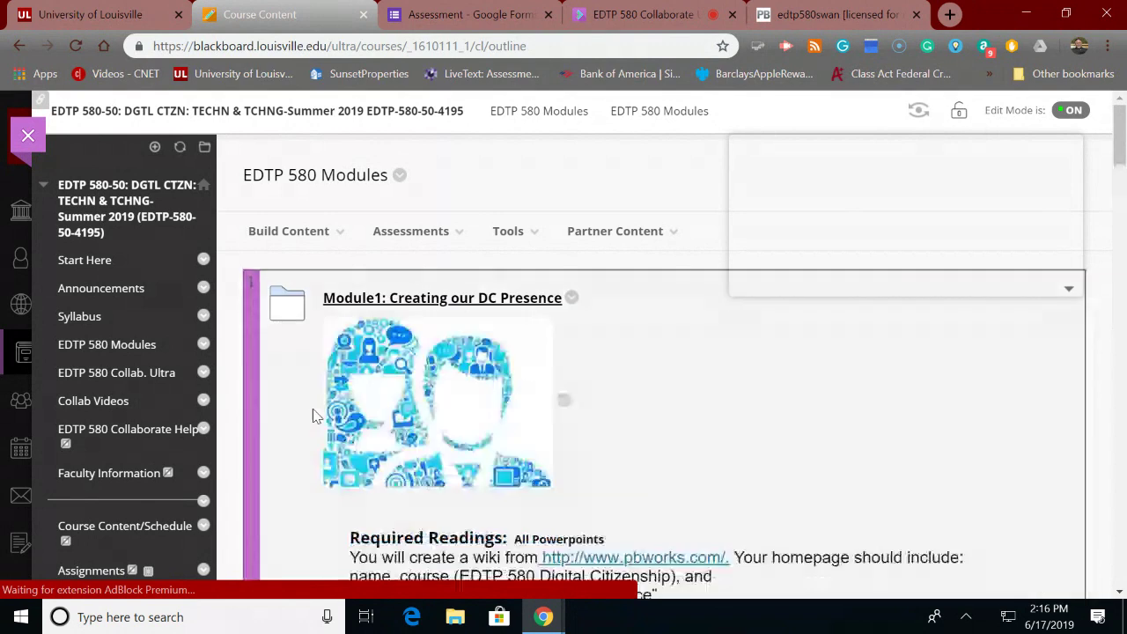
- Dismiss the AdBlock Premium notice and review the Digital Citizenship Survey assignment instructions above Module 4
{"action": "scroll", "coordinate": [314, 414], "scroll_direction": "down", "scroll_amount": 4}
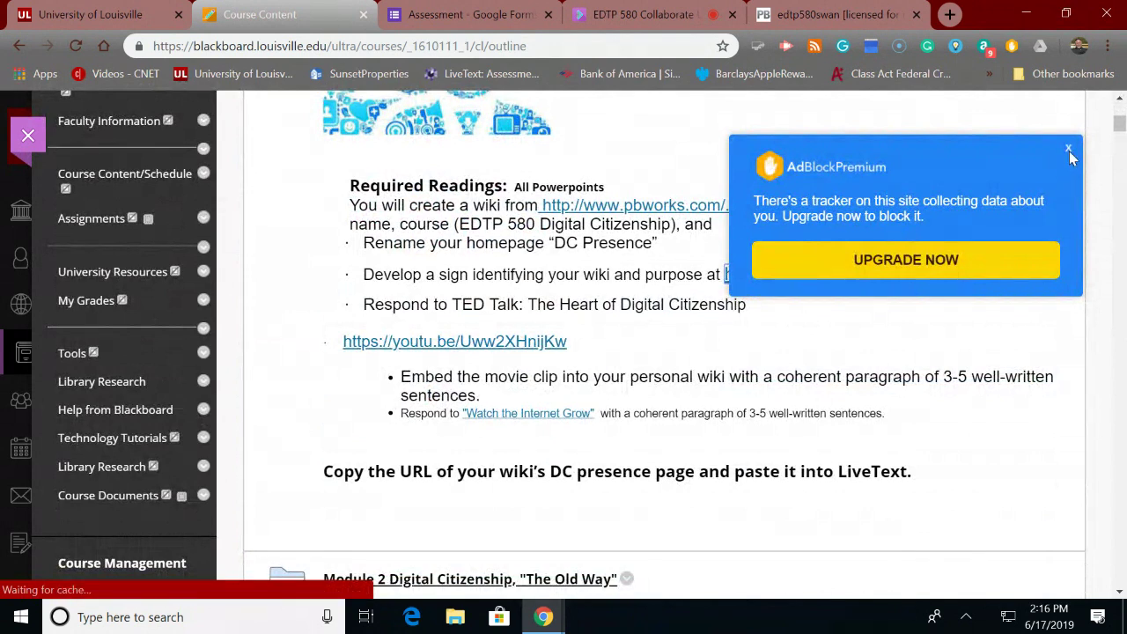
{"action": "left_click", "coordinate": [1070, 150]}
{"action": "scroll", "coordinate": [555, 379], "scroll_direction": "down", "scroll_amount": 5}
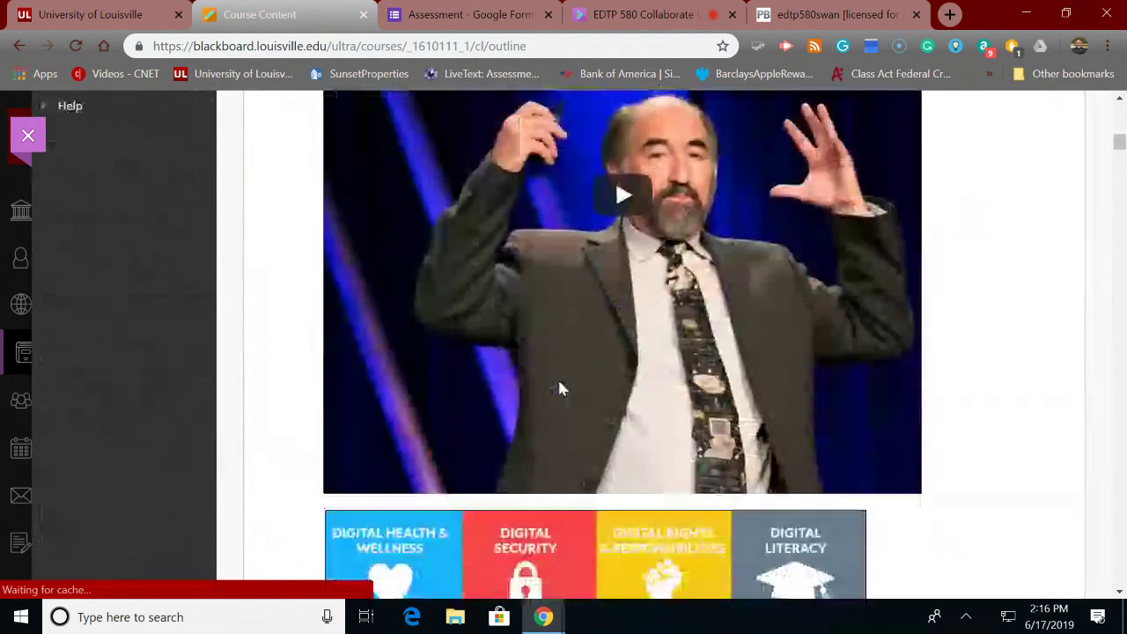
{"action": "scroll", "coordinate": [559, 383], "scroll_direction": "down", "scroll_amount": 20}
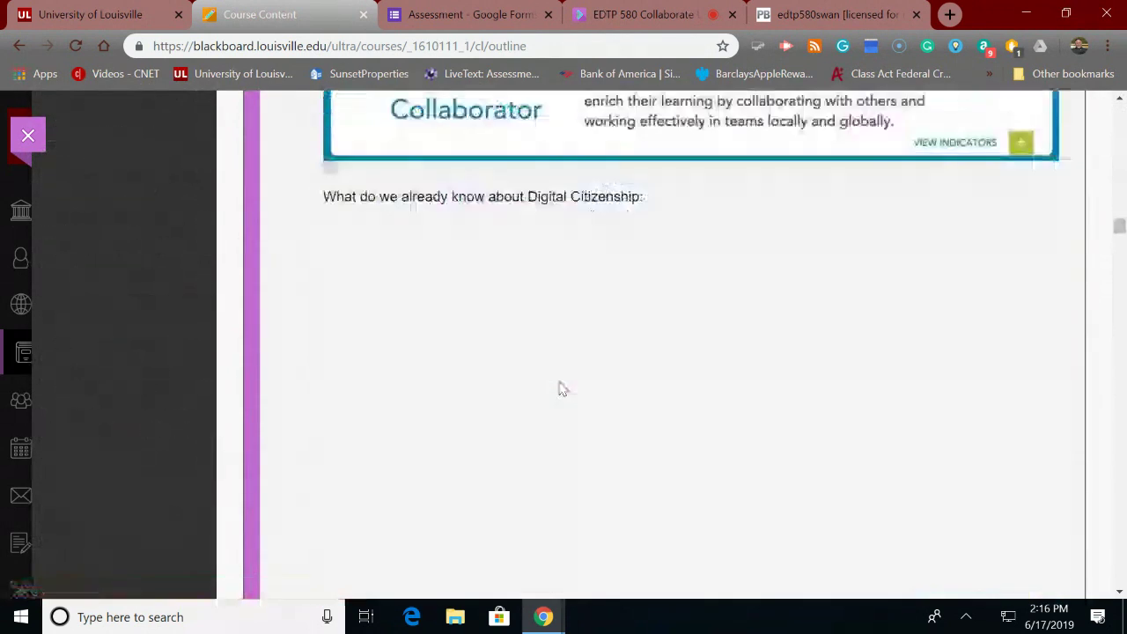
{"action": "scroll", "coordinate": [560, 388], "scroll_direction": "up", "scroll_amount": 15}
{"action": "scroll", "coordinate": [560, 389], "scroll_direction": "down", "scroll_amount": 6}
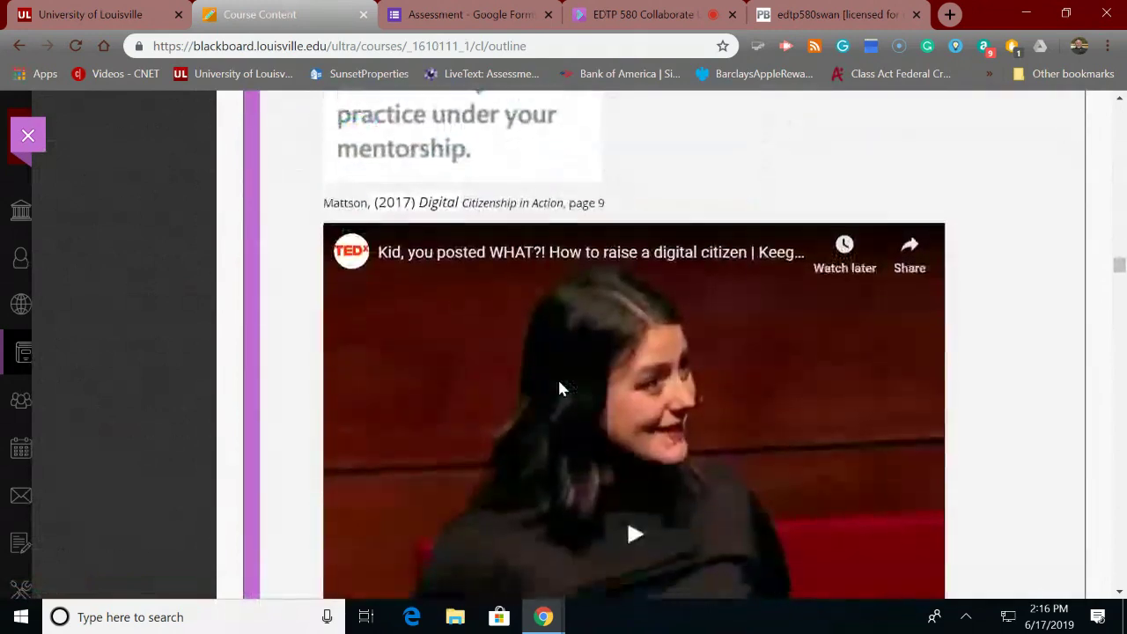
{"action": "scroll", "coordinate": [560, 388], "scroll_direction": "down", "scroll_amount": 7}
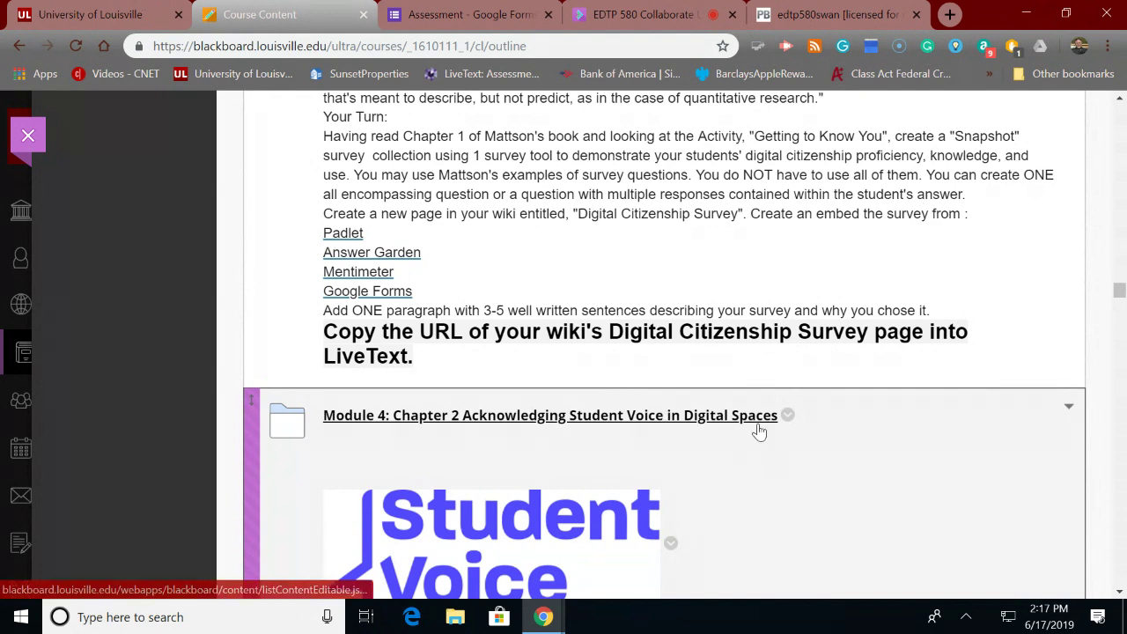
- Review the Module 4 Student Voice assignment and its Picktochart, Make Beliefs Comix and Storybird options
{"action": "scroll", "coordinate": [833, 231], "scroll_direction": "down", "scroll_amount": 3}
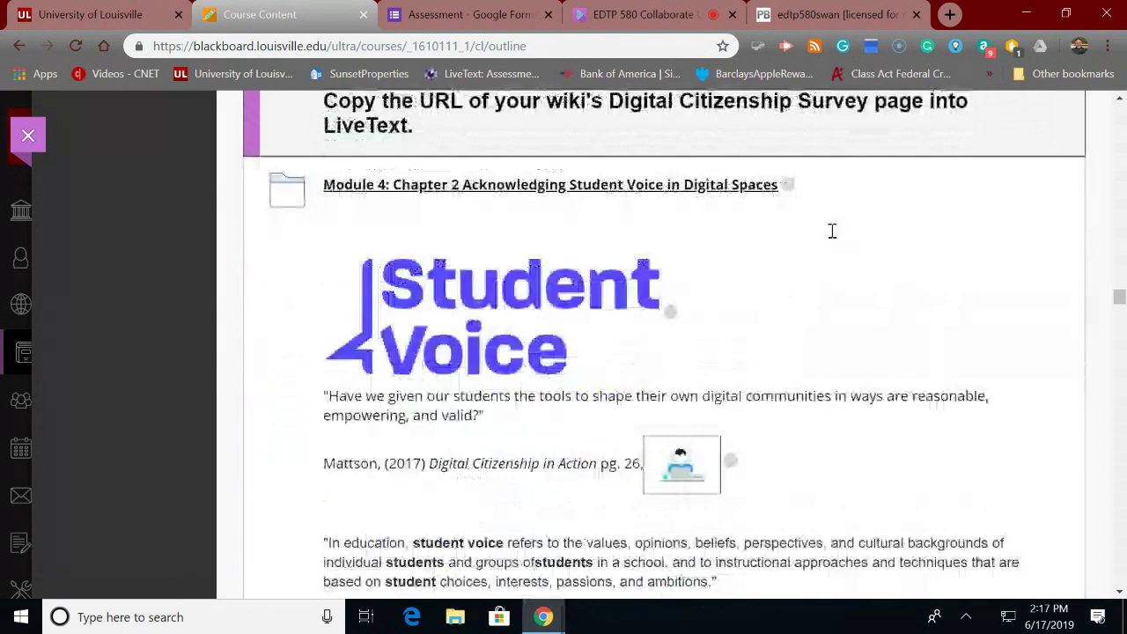
{"action": "scroll", "coordinate": [833, 230], "scroll_direction": "down", "scroll_amount": 3}
{"action": "scroll", "coordinate": [833, 233], "scroll_direction": "up", "scroll_amount": 3}
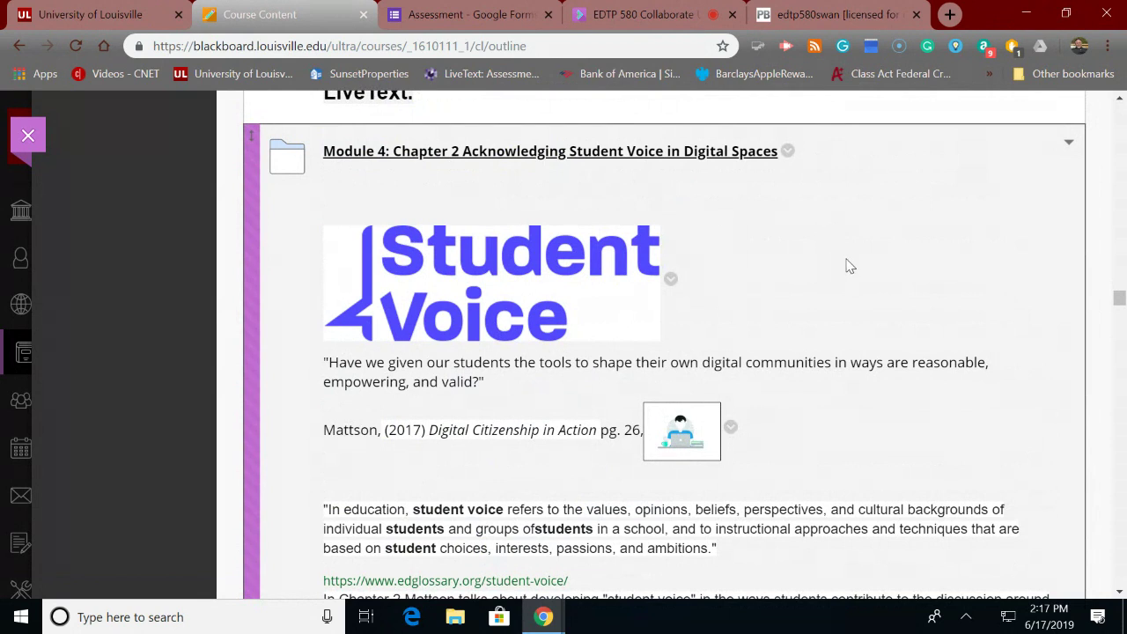
{"action": "scroll", "coordinate": [844, 273], "scroll_direction": "down", "scroll_amount": 3}
{"action": "scroll", "coordinate": [844, 273], "scroll_direction": "down", "scroll_amount": 3}
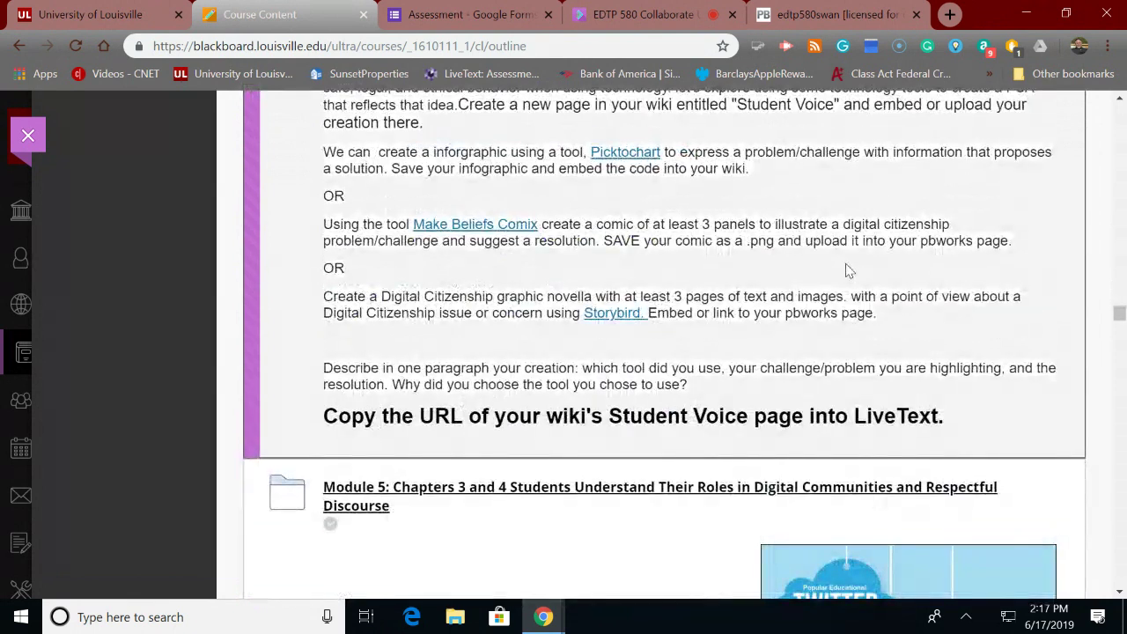
{"action": "scroll", "coordinate": [846, 271], "scroll_direction": "up", "scroll_amount": 1}
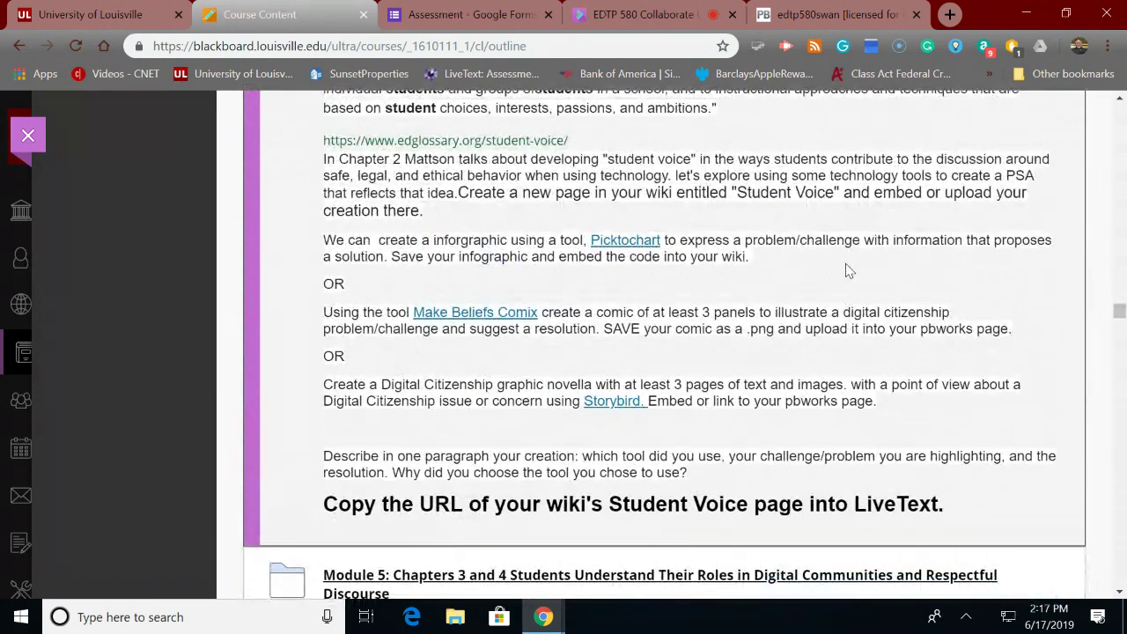